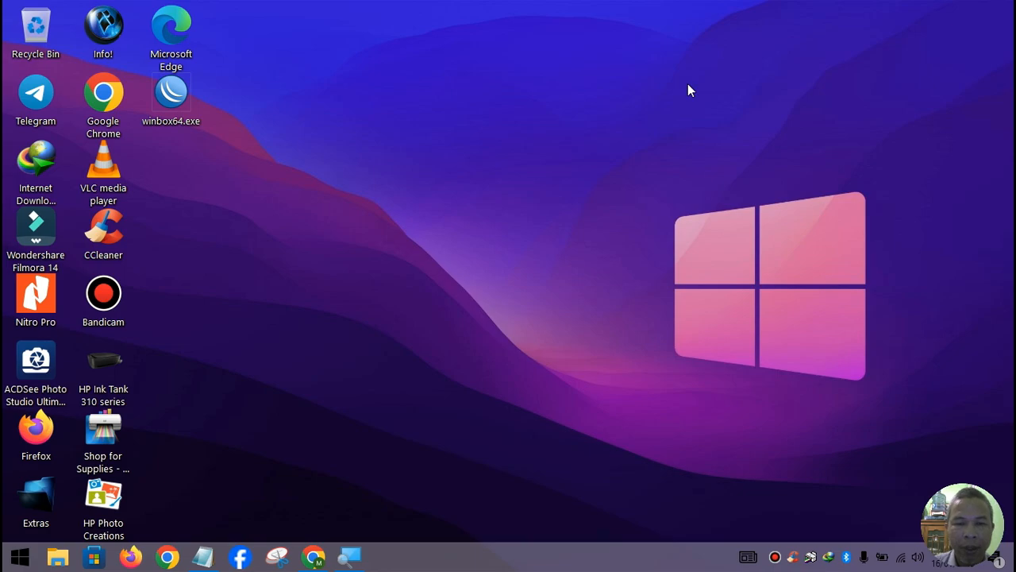
Open an incognito window in Google Chrome and load the website min2pulangpisau.sch.id
left_click(316, 556)
left_click(285, 26)
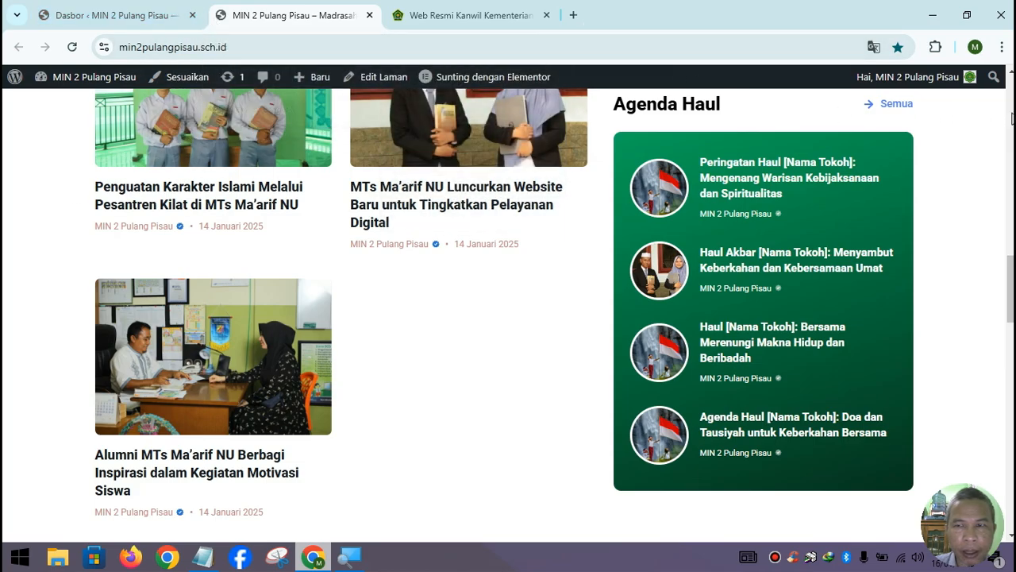
left_click(1003, 48)
left_click(889, 118)
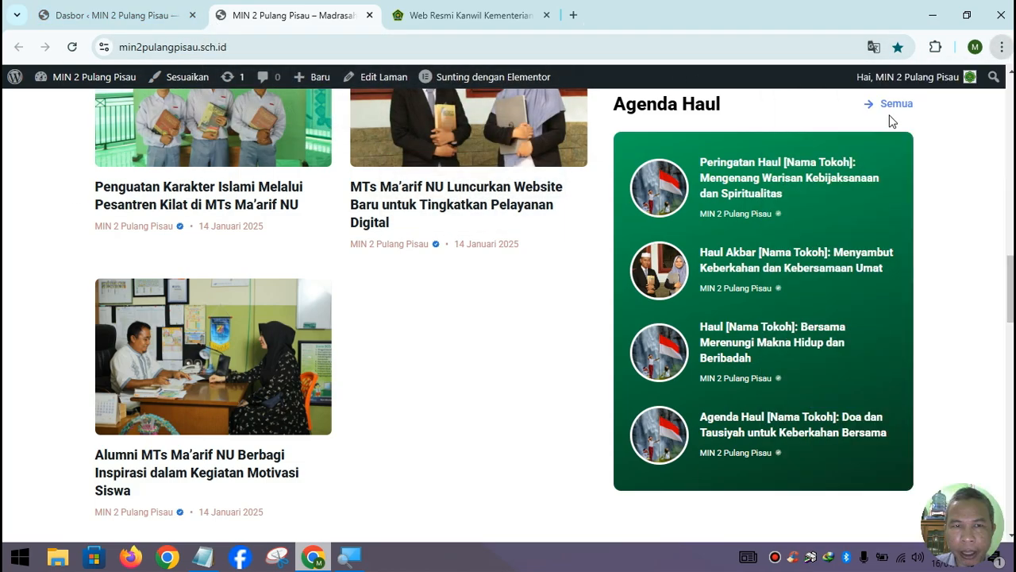
type("min2pulangpisau.sch.id")
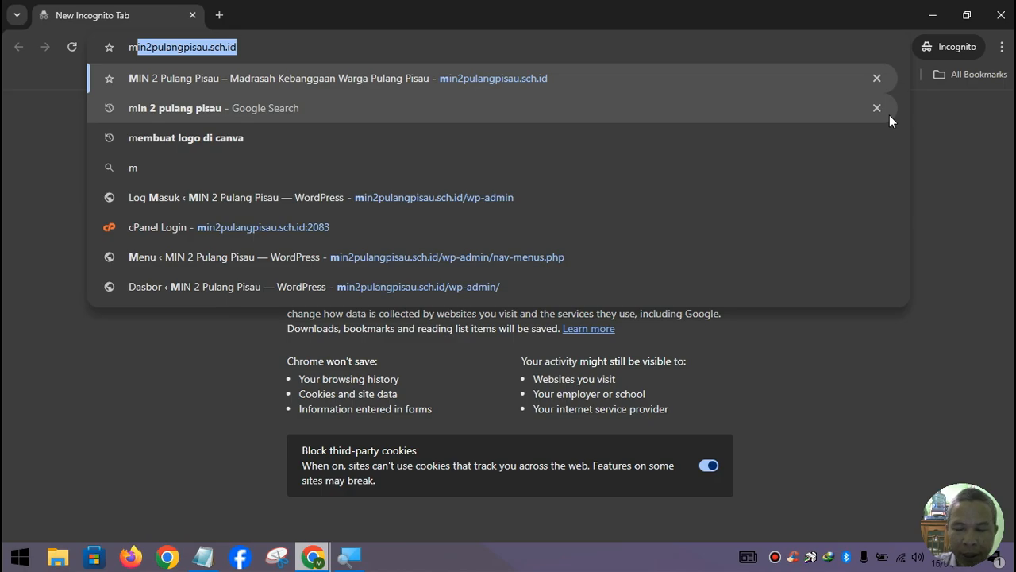
key("Return")
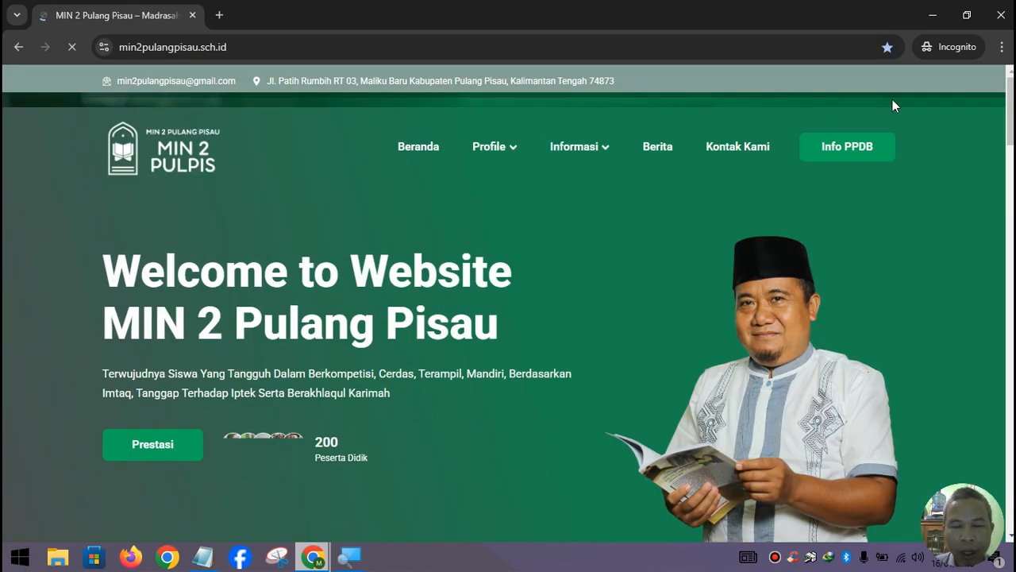
Examine the homepage's welcome banner, navigation and the strip of MIN 2 Pulang Pisau logos beneath it
scroll(889, 193, "down", 2)
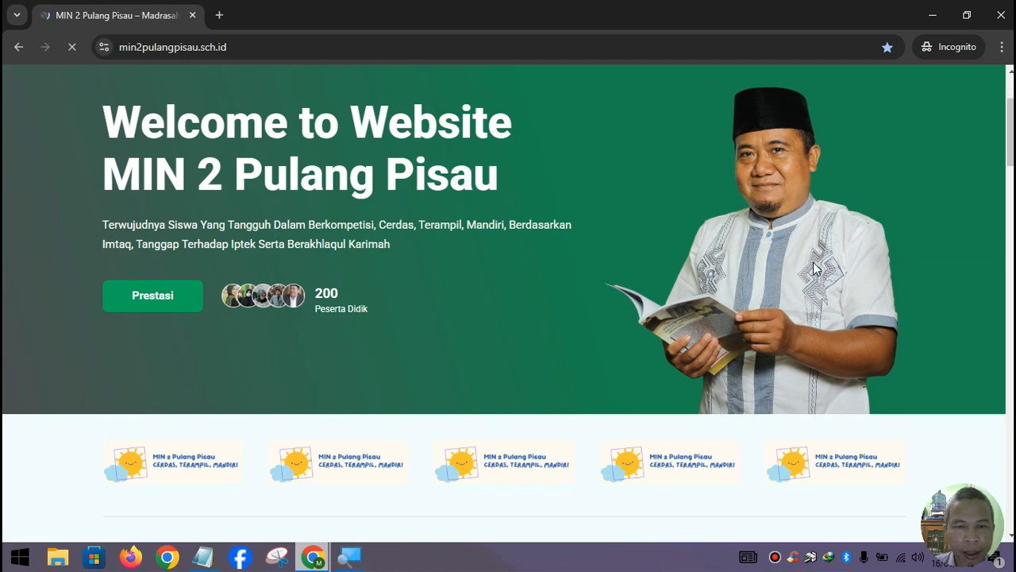
scroll(814, 251, "up", 1)
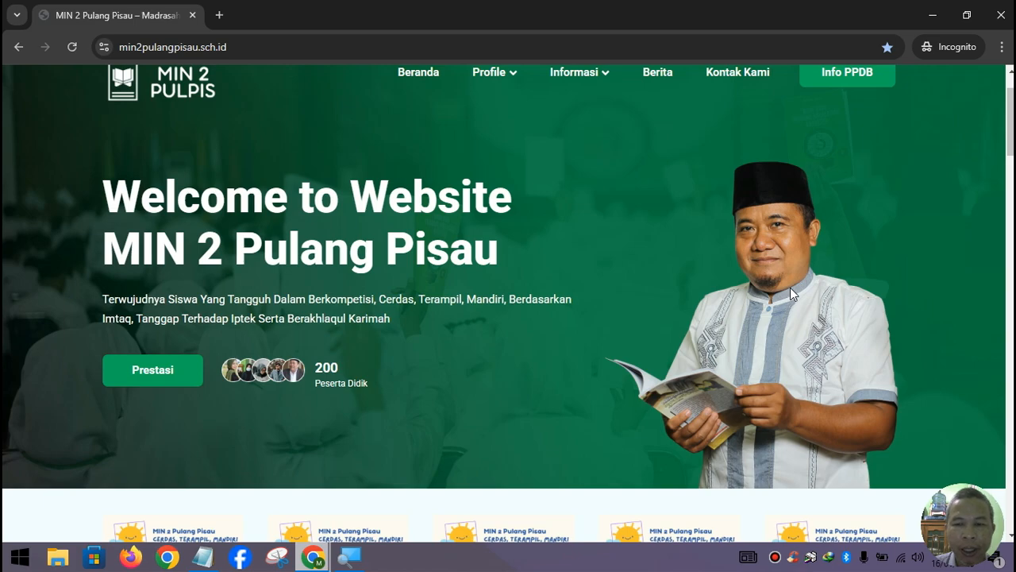
scroll(790, 287, "down", 2)
scroll(794, 284, "up", 1)
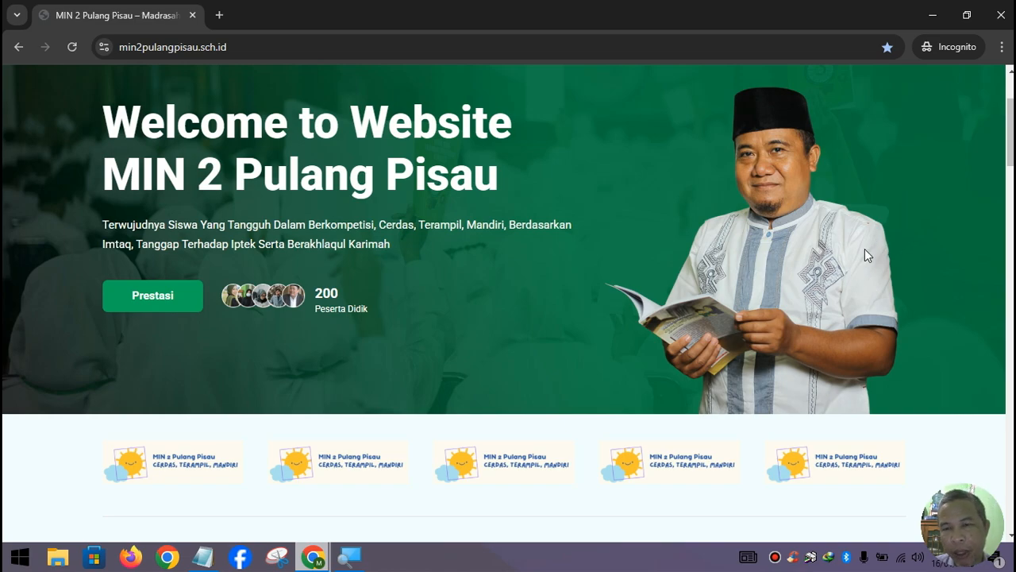
scroll(883, 201, "up", 1)
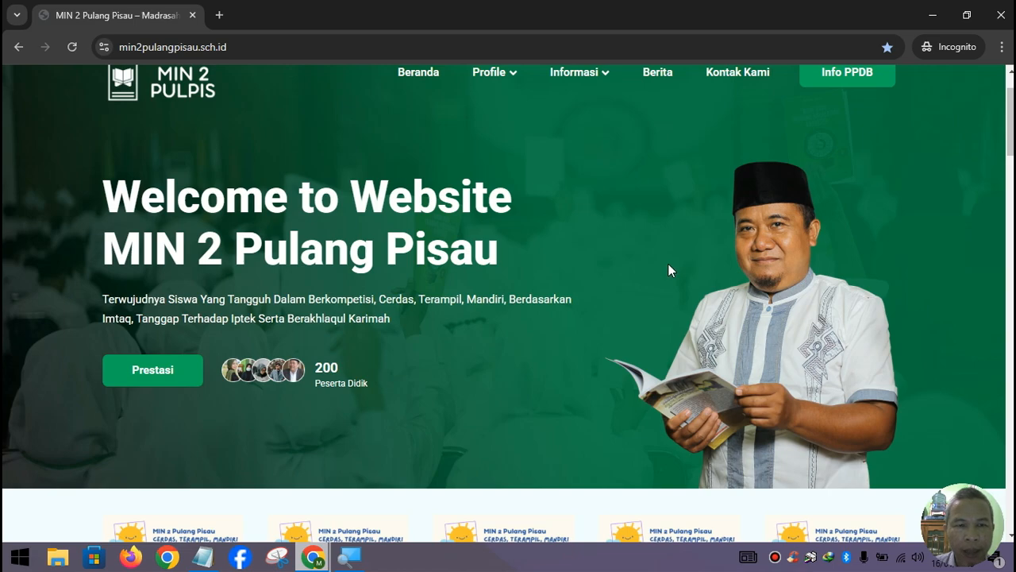
scroll(587, 258, "up", 1)
scroll(587, 254, "down", 2)
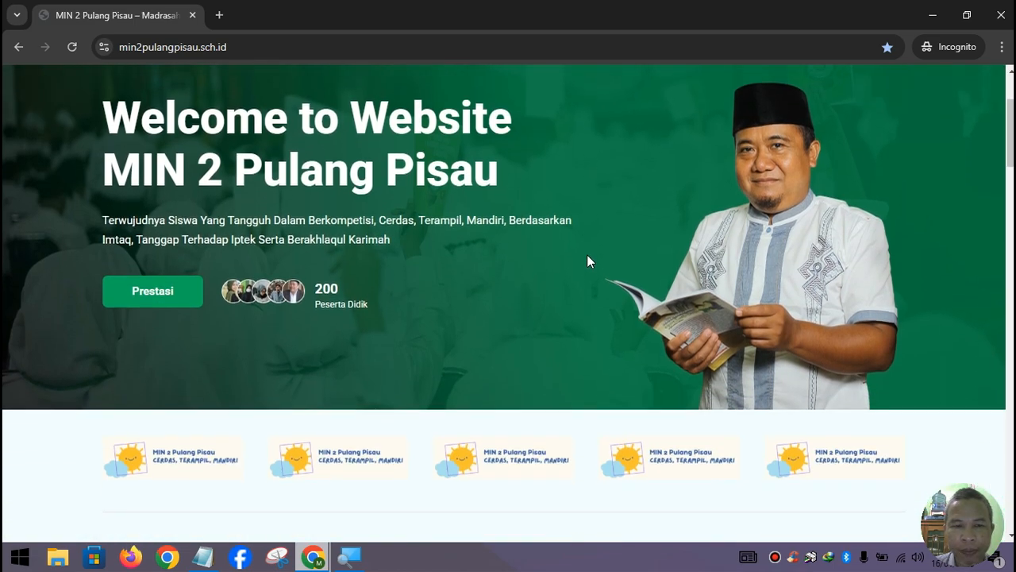
scroll(587, 262, "down", 3)
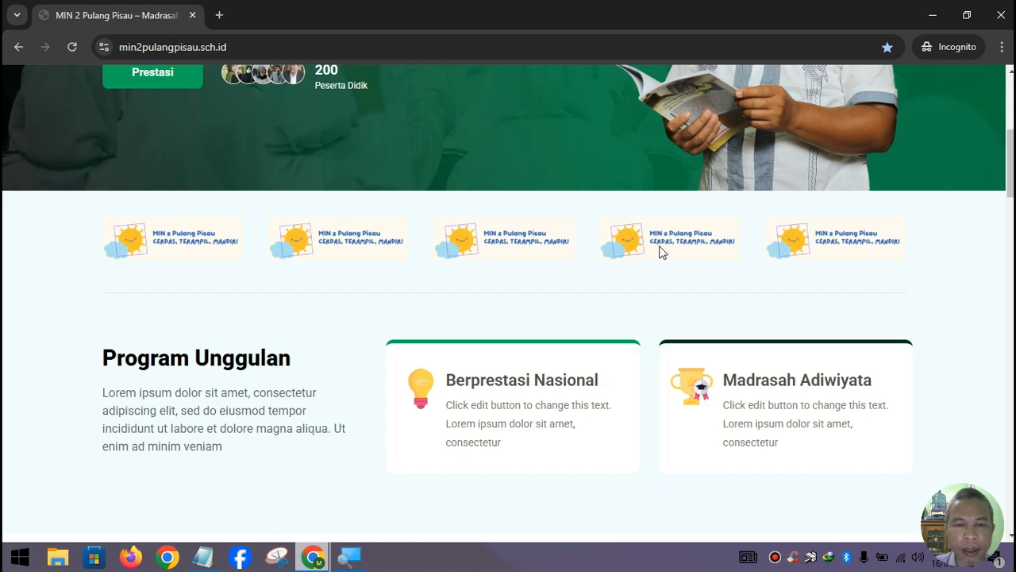
Review the homepage's Program Unggulan, Berita Terbaru and Agenda Haul sections
scroll(397, 279, "down", 2)
scroll(671, 272, "down", 3)
scroll(671, 272, "down", 1)
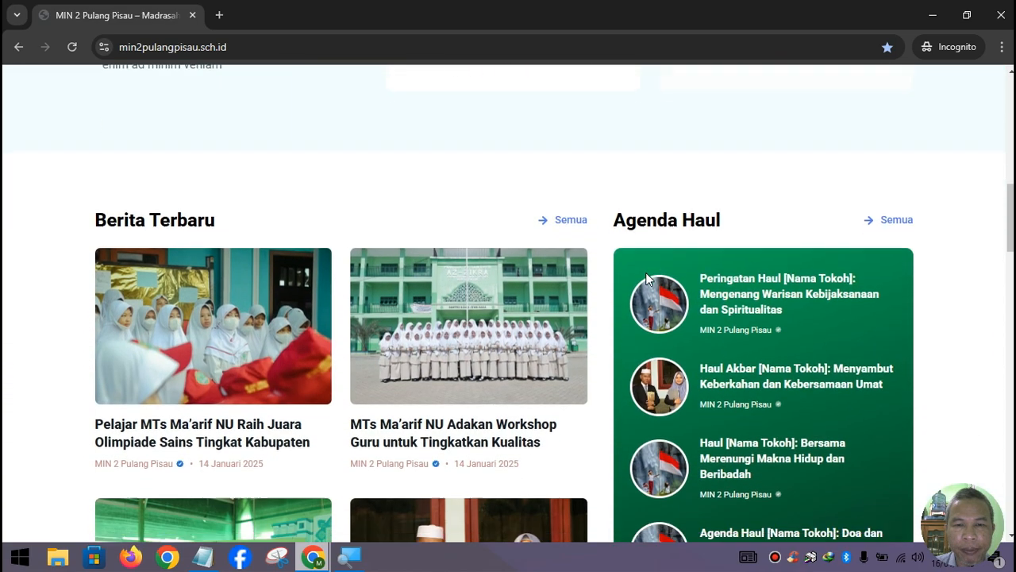
scroll(578, 253, "up", 2)
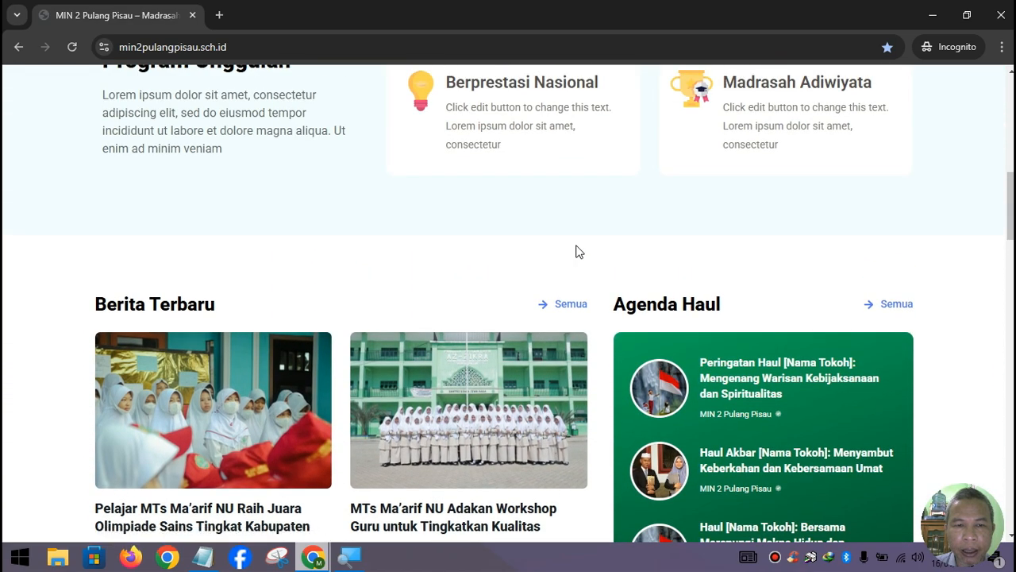
scroll(578, 253, "down", 2)
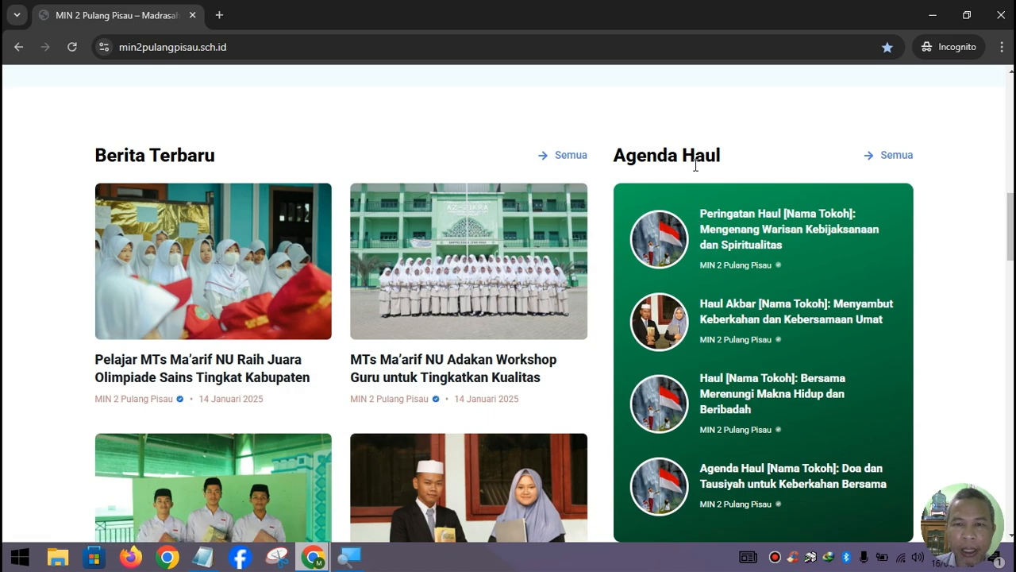
scroll(696, 164, "down", 5)
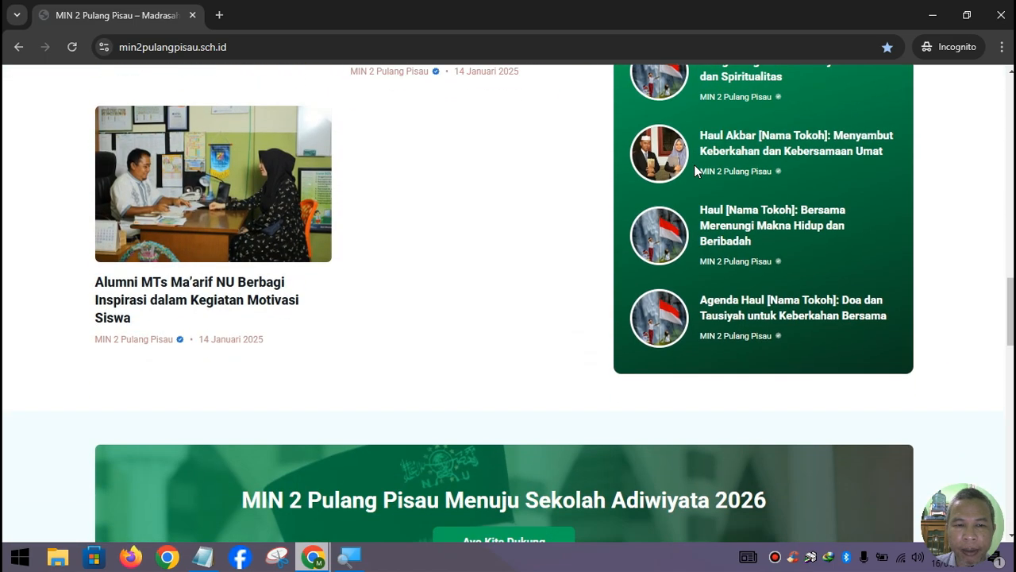
Review the remaining homepage sections, from the Adiwiyata 2026 banner through Pengumuman, Ekstrakurikuler, Masyayikh and Daftar Guru to the footer
scroll(694, 165, "down", 2)
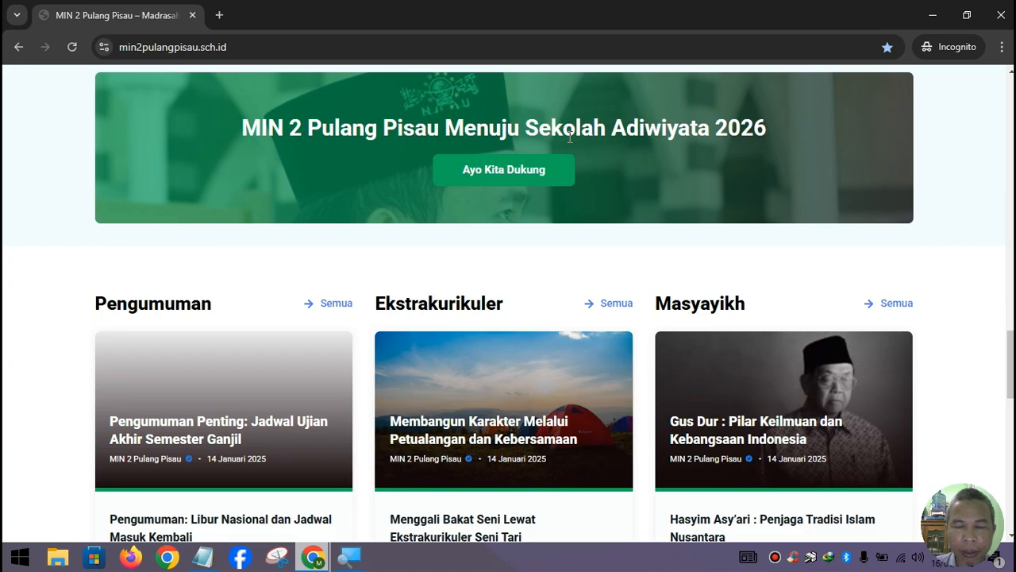
scroll(563, 166, "down", 3)
scroll(286, 240, "up", 2)
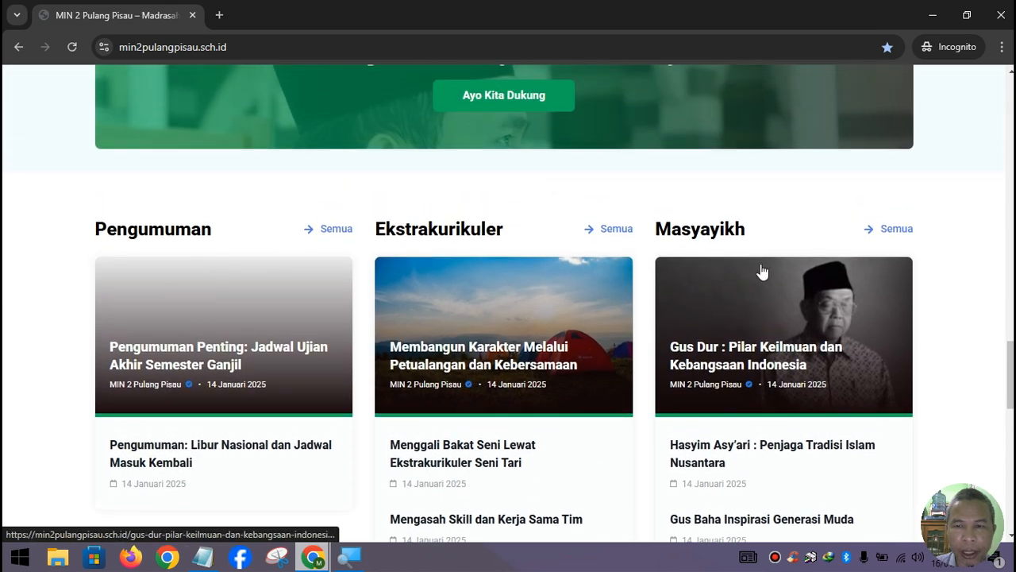
scroll(762, 272, "down", 4)
scroll(763, 268, "up", 3)
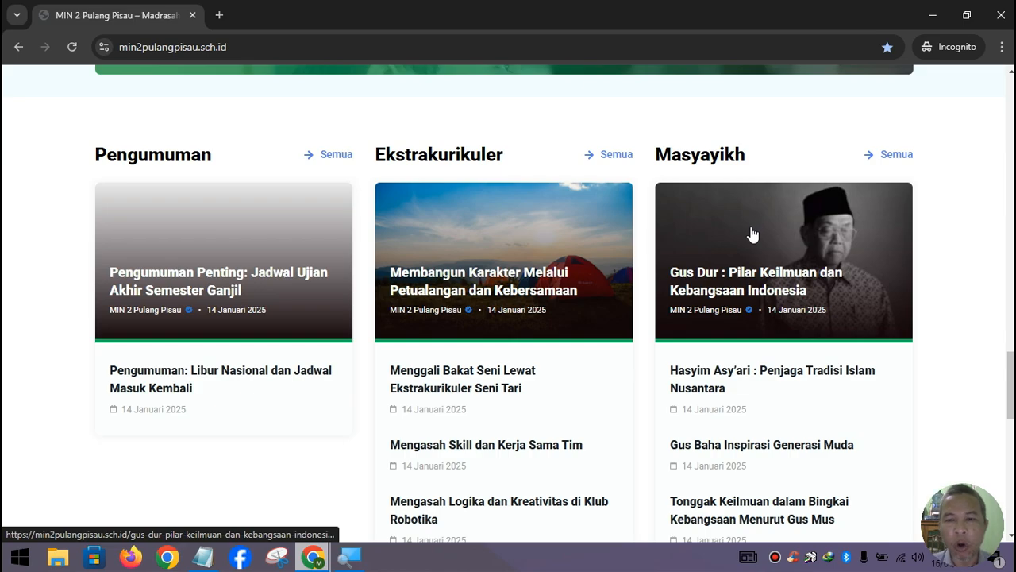
scroll(753, 234, "down", 4)
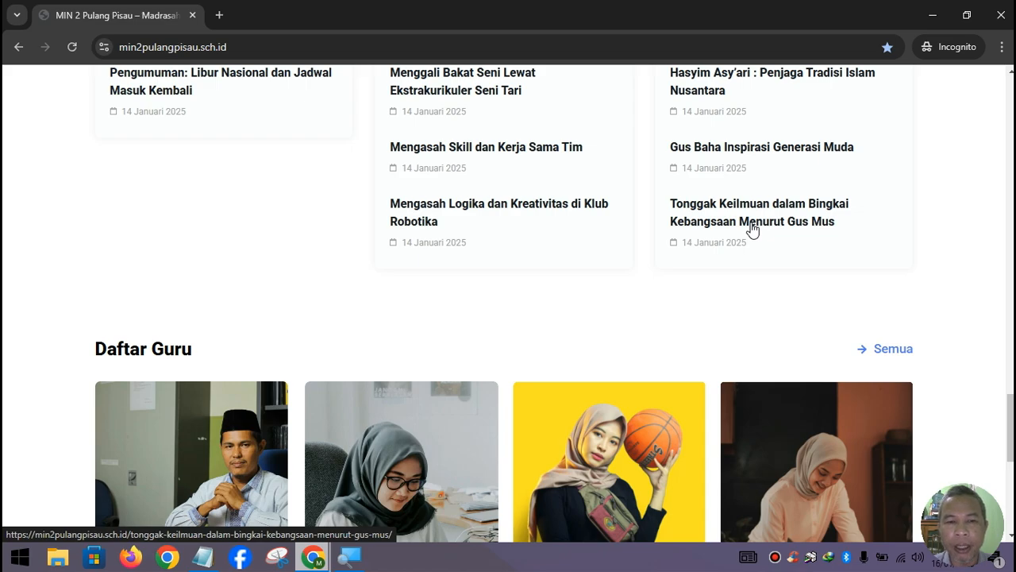
scroll(753, 231, "down", 3)
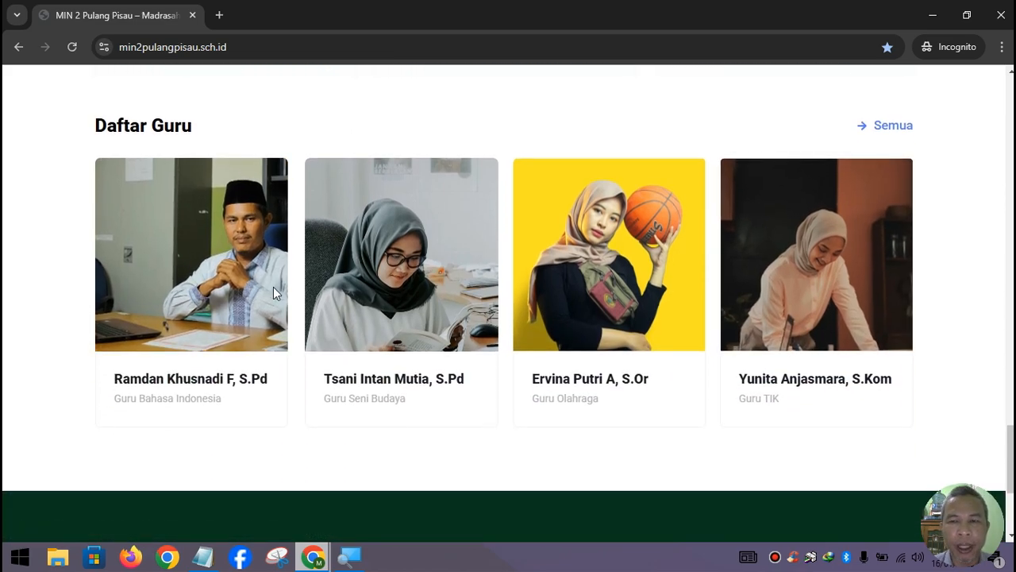
scroll(514, 321, "down", 3)
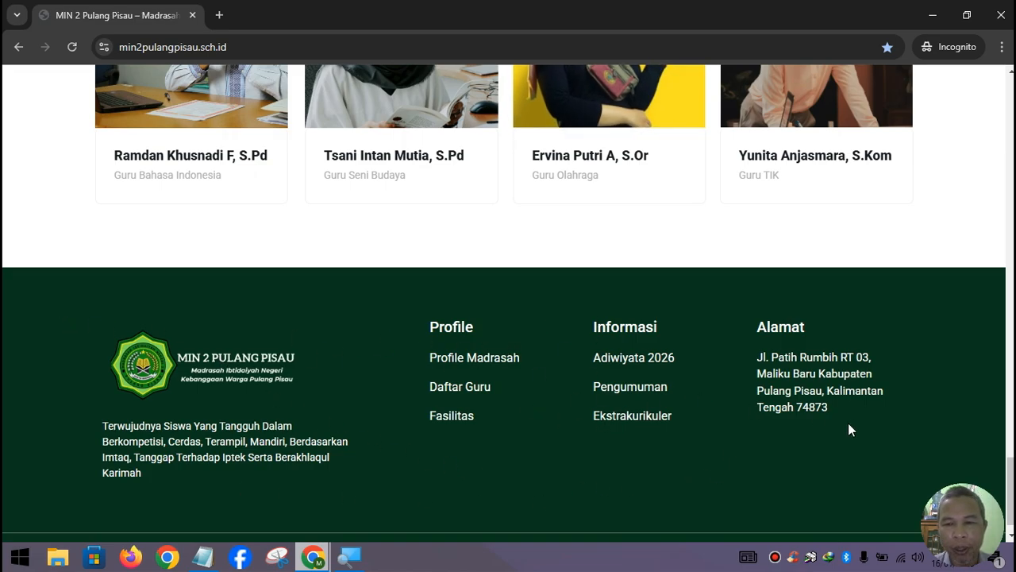
Review the Profile Sekolah page from the headmaster's greeting to the footer and close the incognito window
left_click_drag(1013, 486, 1011, 102)
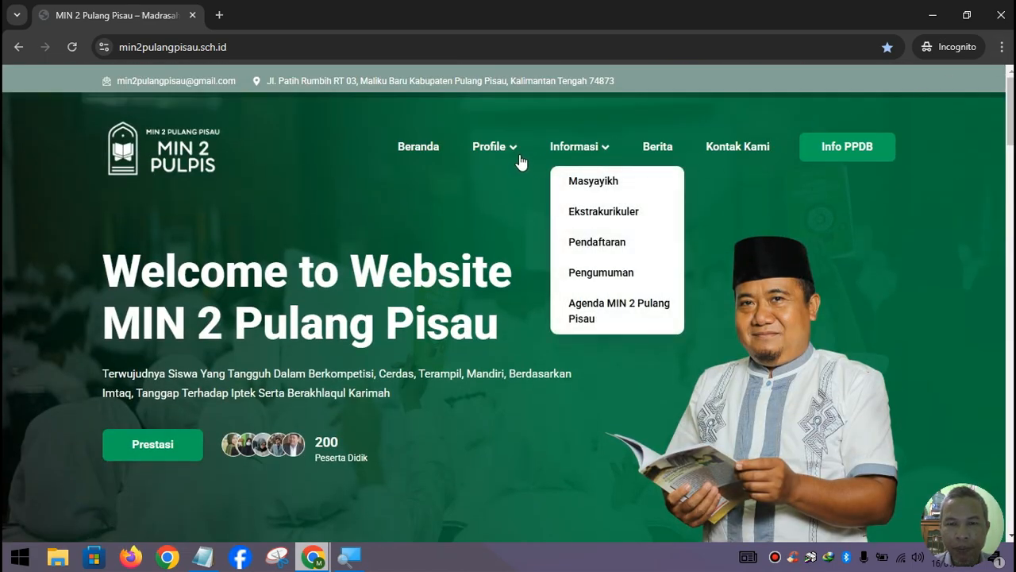
mouse_move(511, 154)
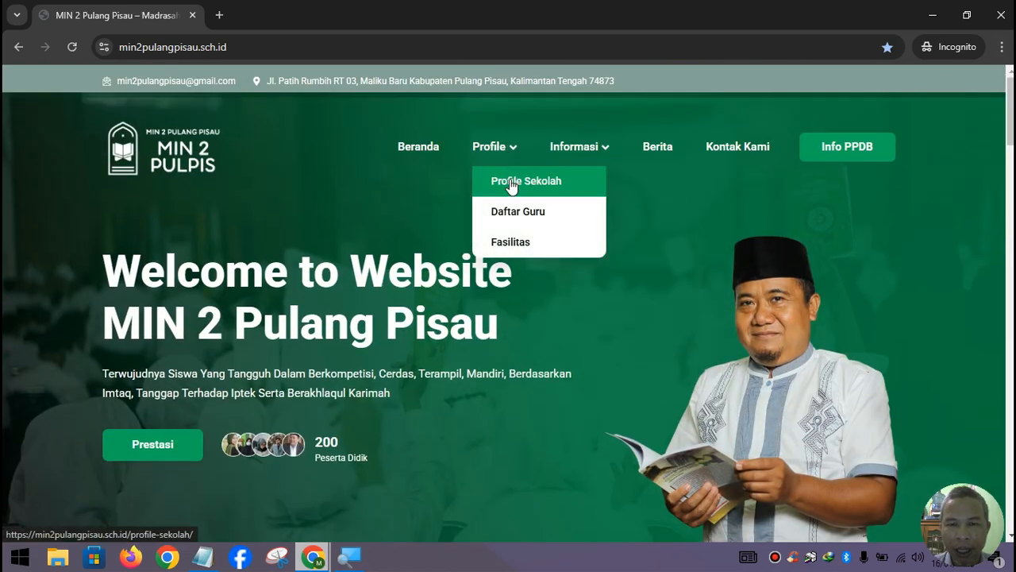
left_click(510, 181)
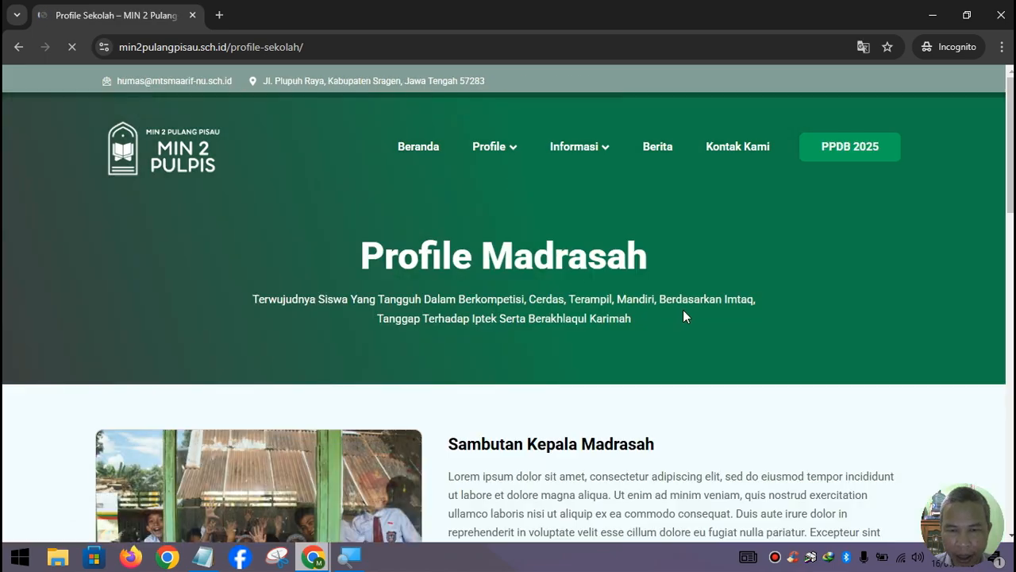
scroll(683, 315, "down", 4)
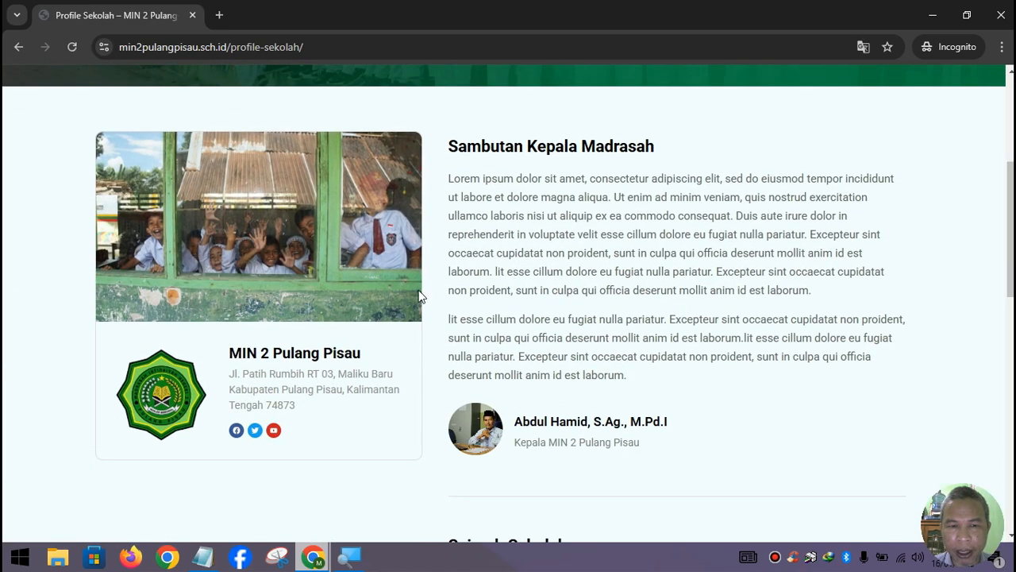
scroll(529, 306, "up", 2)
scroll(679, 345, "down", 10)
scroll(693, 407, "down", 1)
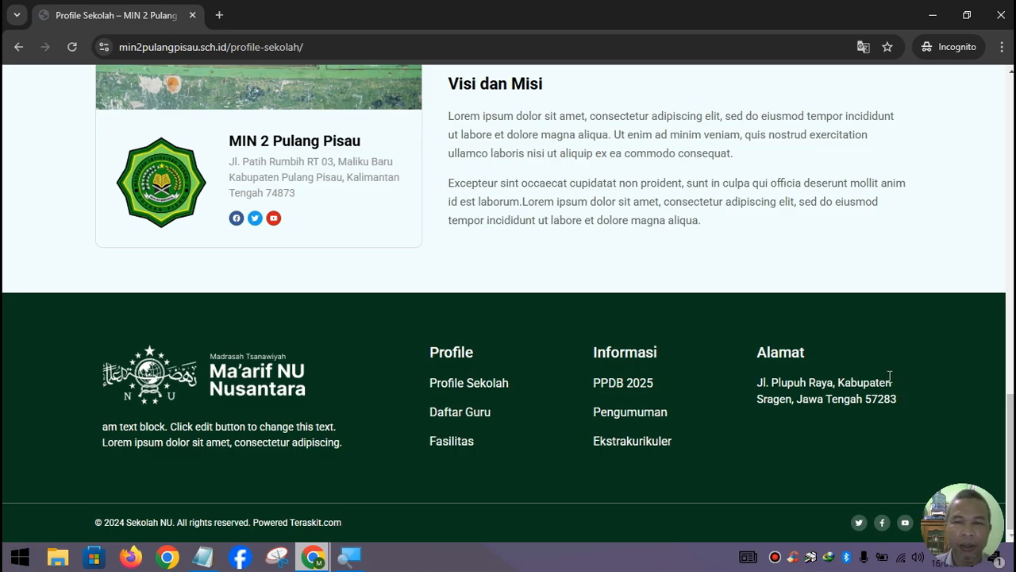
scroll(889, 376, "up", 10)
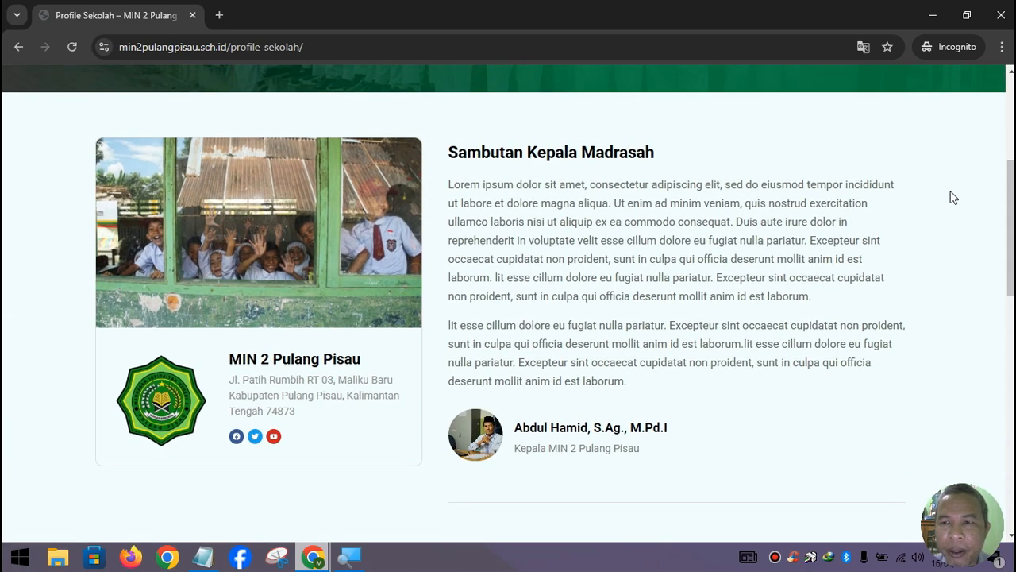
scroll(960, 159, "up", 3)
left_click(1000, 15)
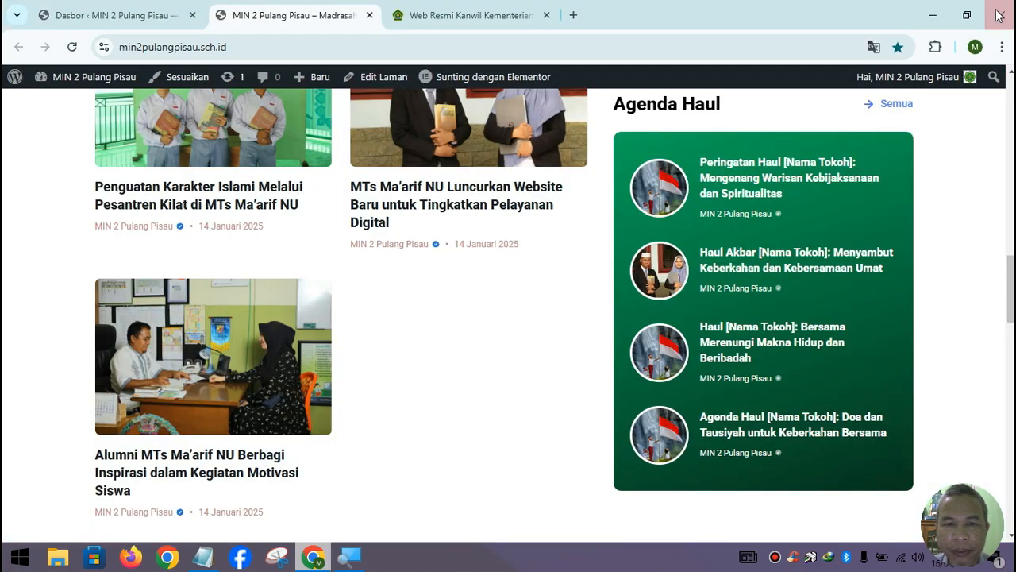
Look over the Berita Terbaru posts on the homepage in the logged-in browser window
scroll(440, 217, "up", 3)
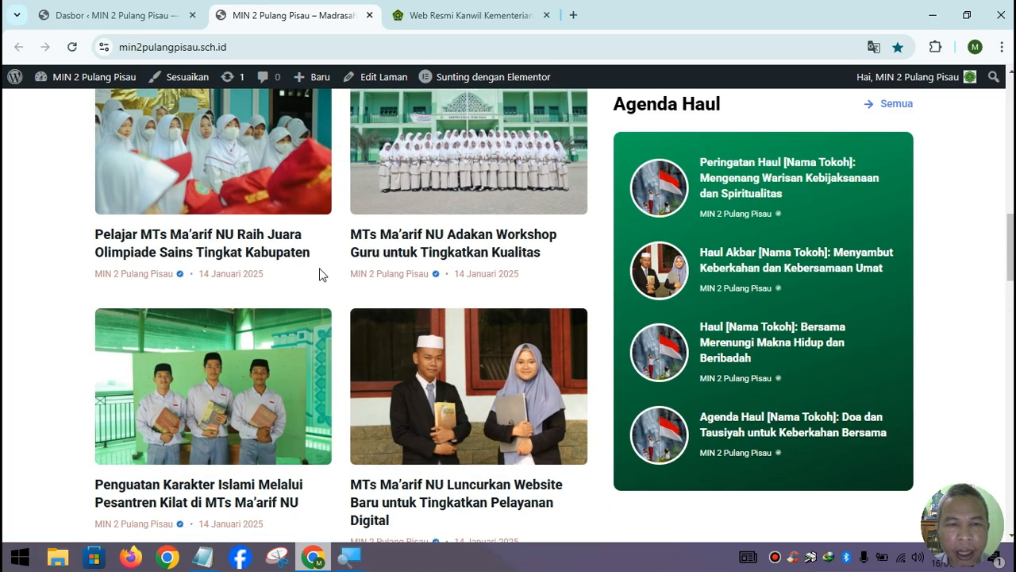
scroll(319, 274, "up", 2)
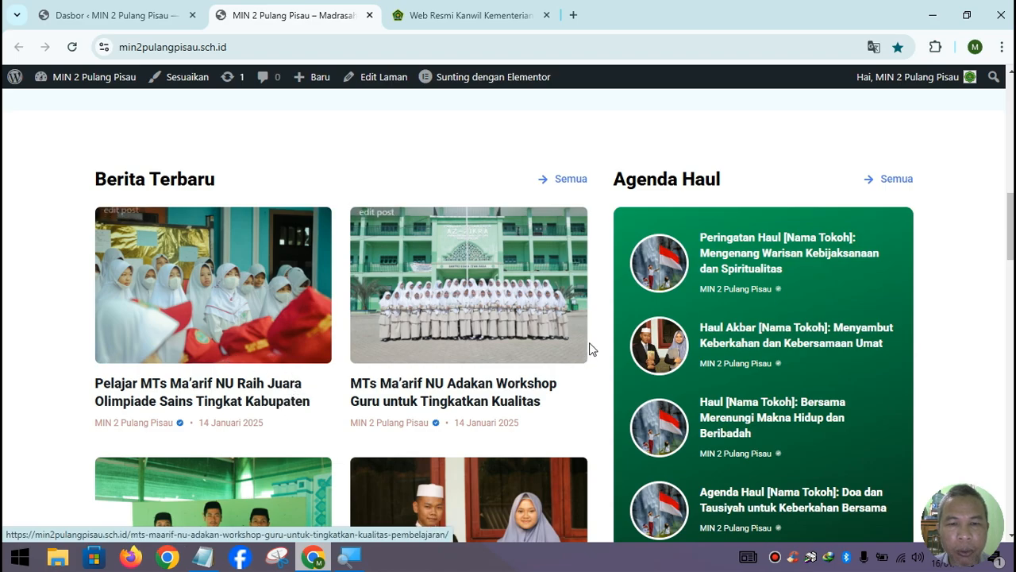
scroll(401, 302, "down", 2)
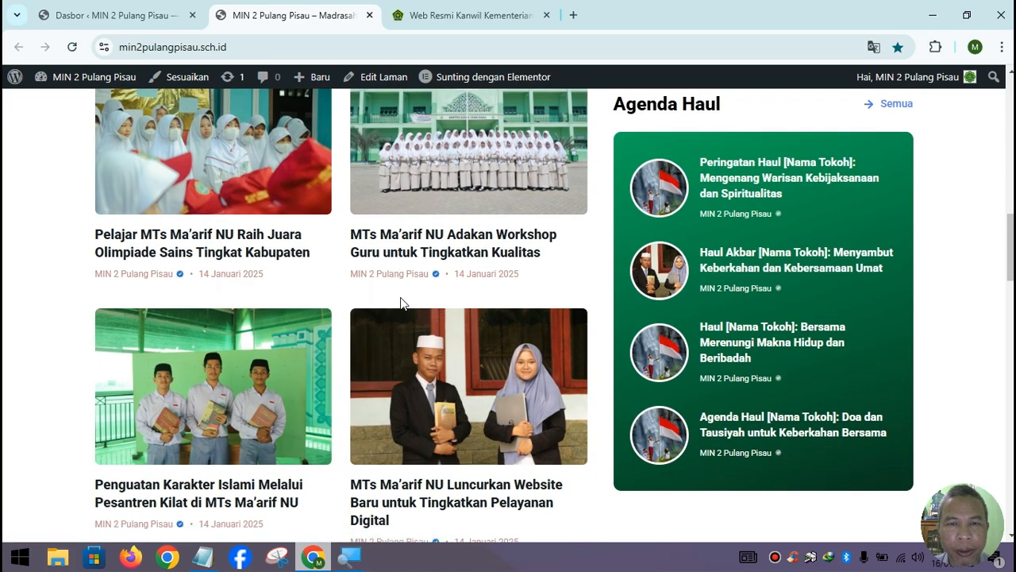
Search the Kanwil Kemenag Kalteng website for "min 2 pulang pisau" news from 16/01/2023 to 16/01/2025 and look over the results
left_click(473, 16)
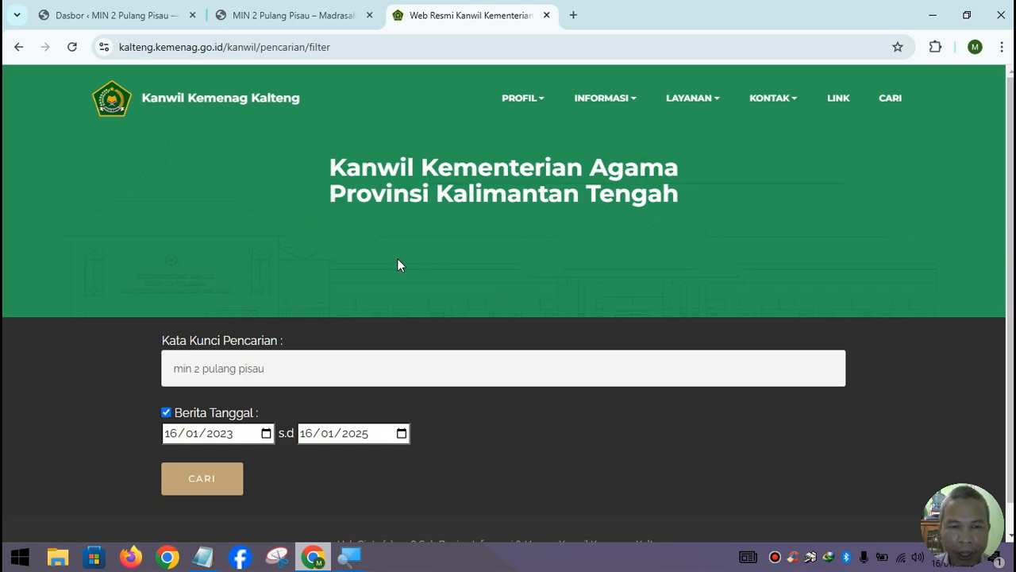
scroll(395, 260, "down", 1)
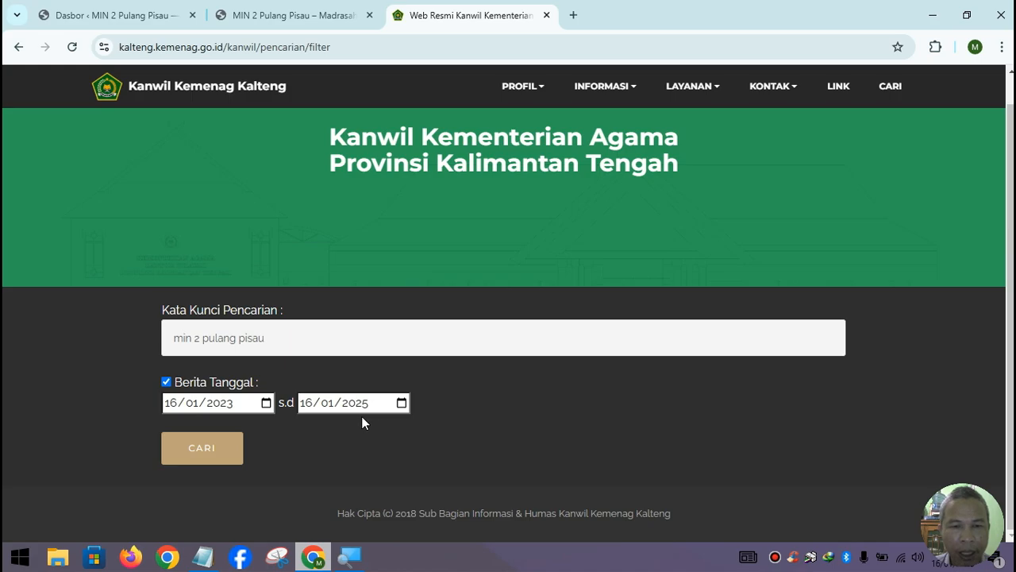
left_click(219, 459)
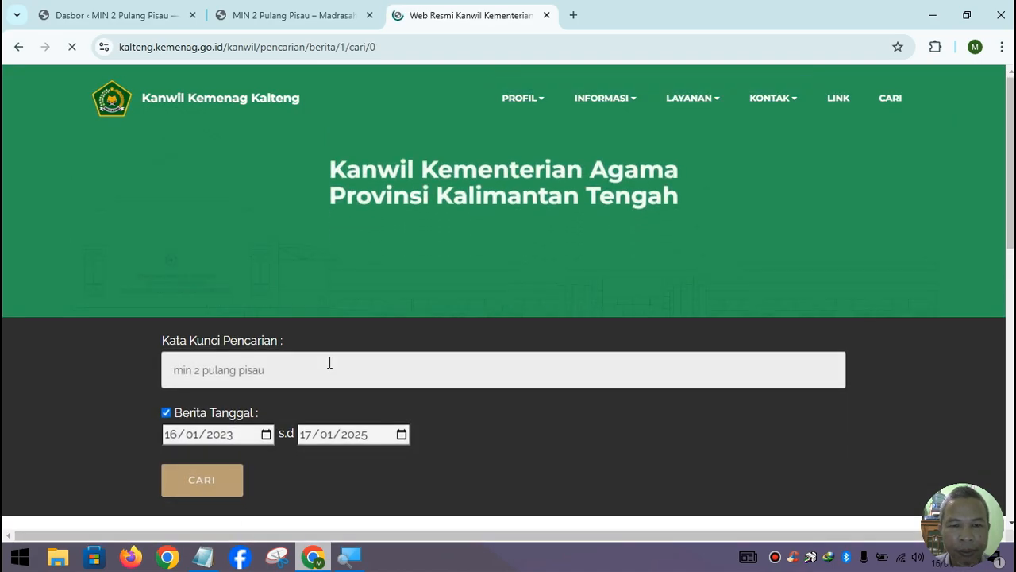
scroll(329, 362, "down", 6)
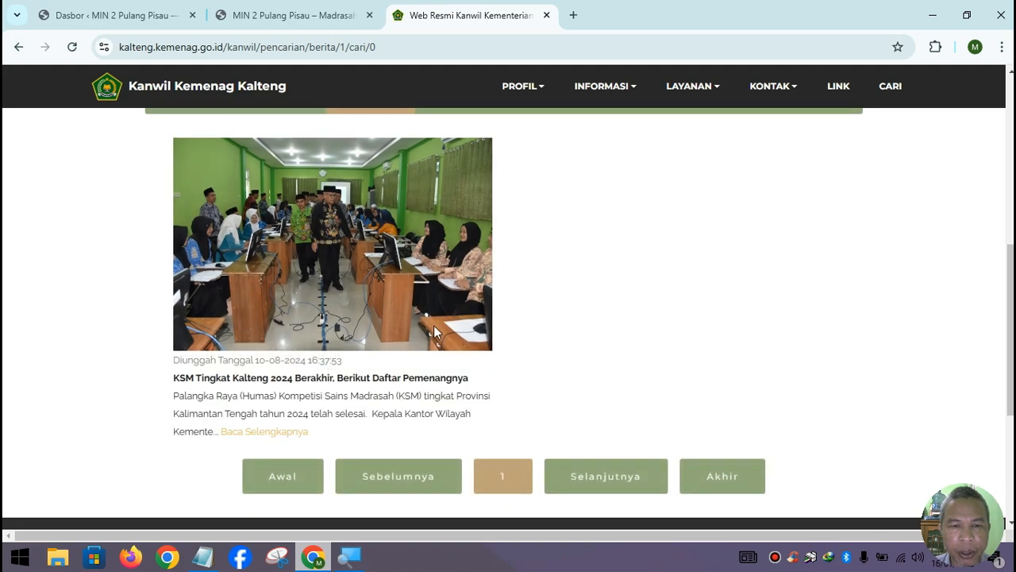
scroll(434, 331, "down", 4)
scroll(434, 331, "up", 2)
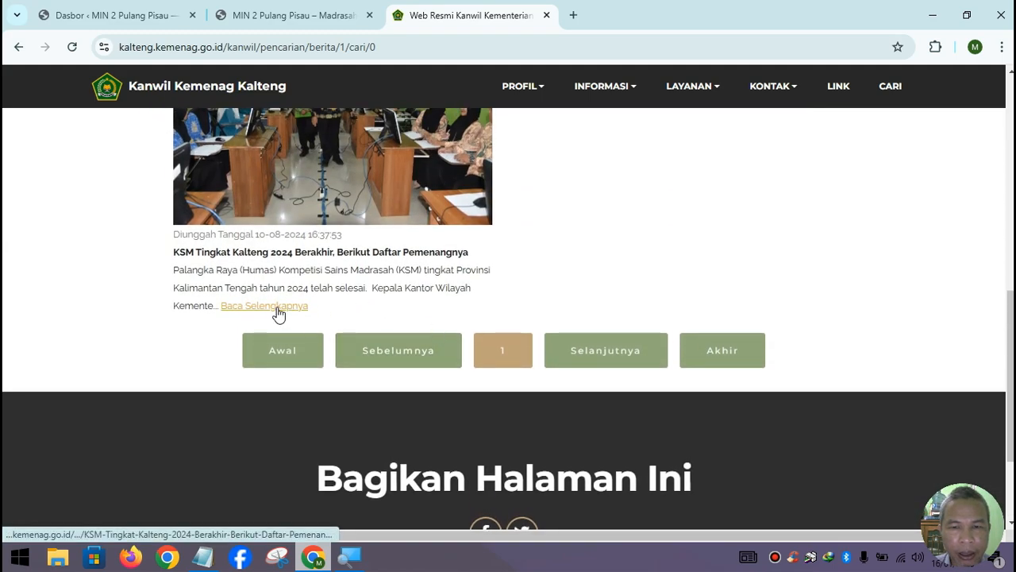
Rerun the "min 2 pulang pisau" news search with the start date set to 16/01/2018 and look over the results
left_click(596, 359)
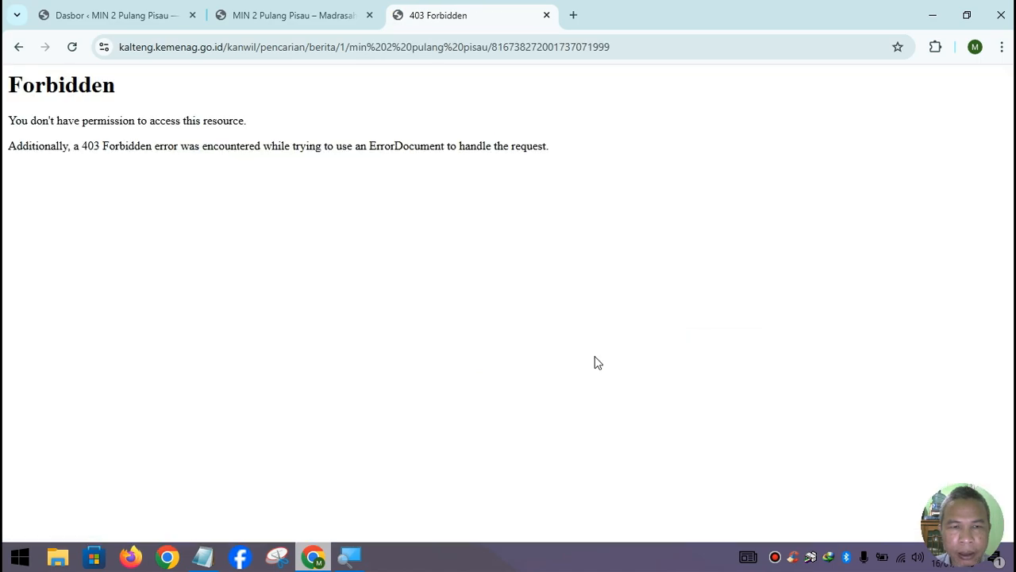
left_click(19, 47)
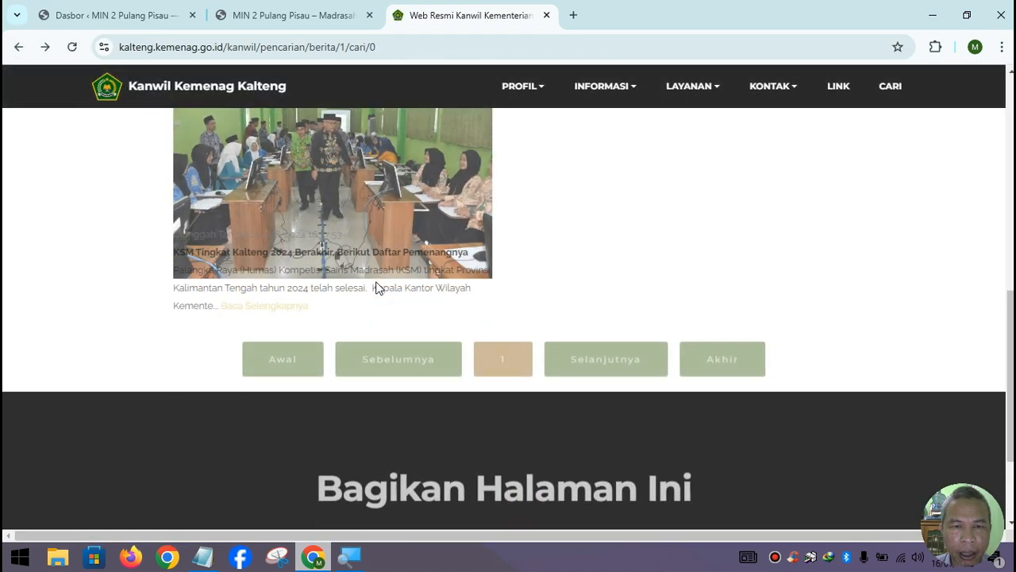
scroll(376, 287, "up", 5)
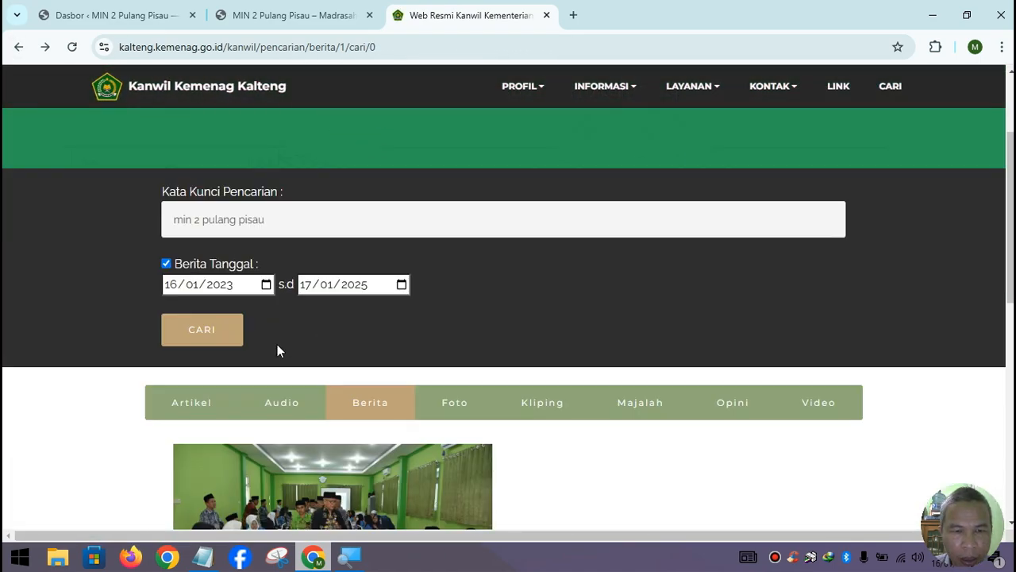
left_click(230, 284)
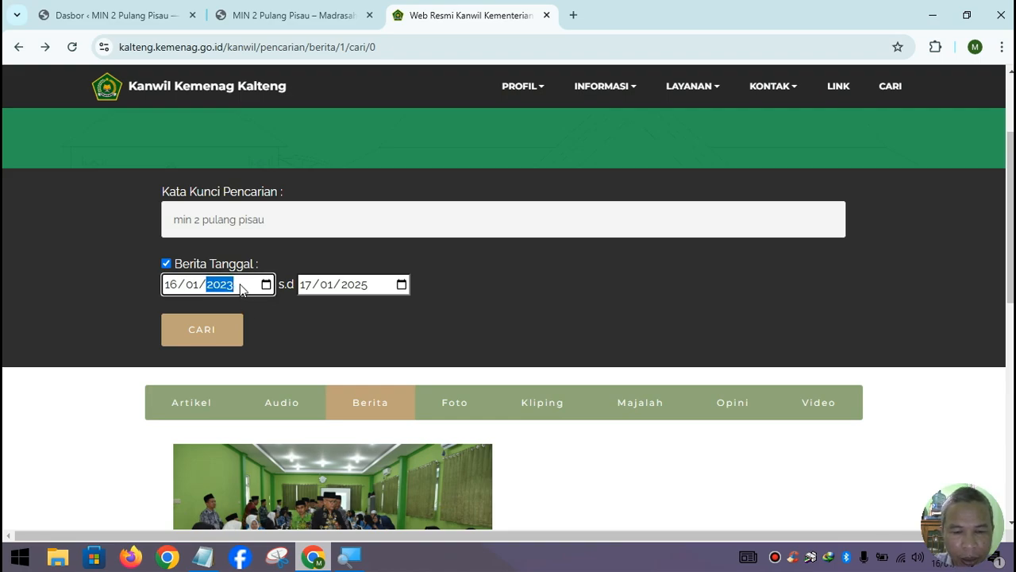
type("20")
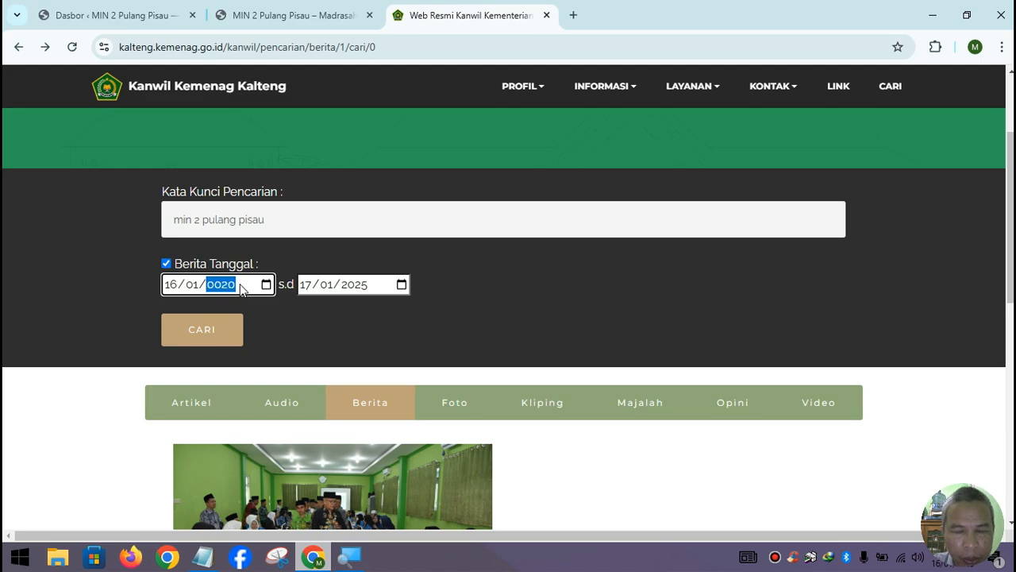
type("18")
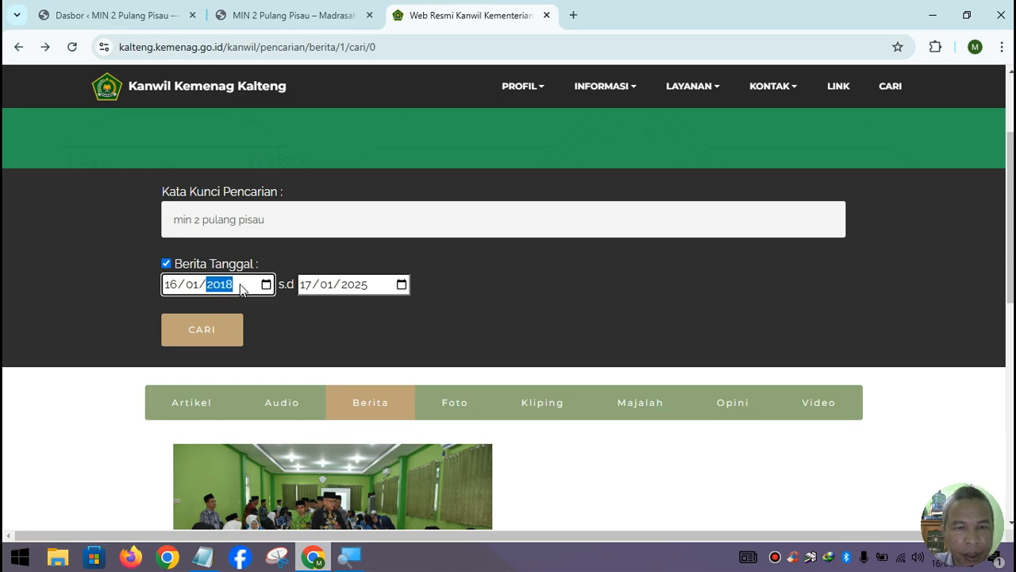
left_click(226, 340)
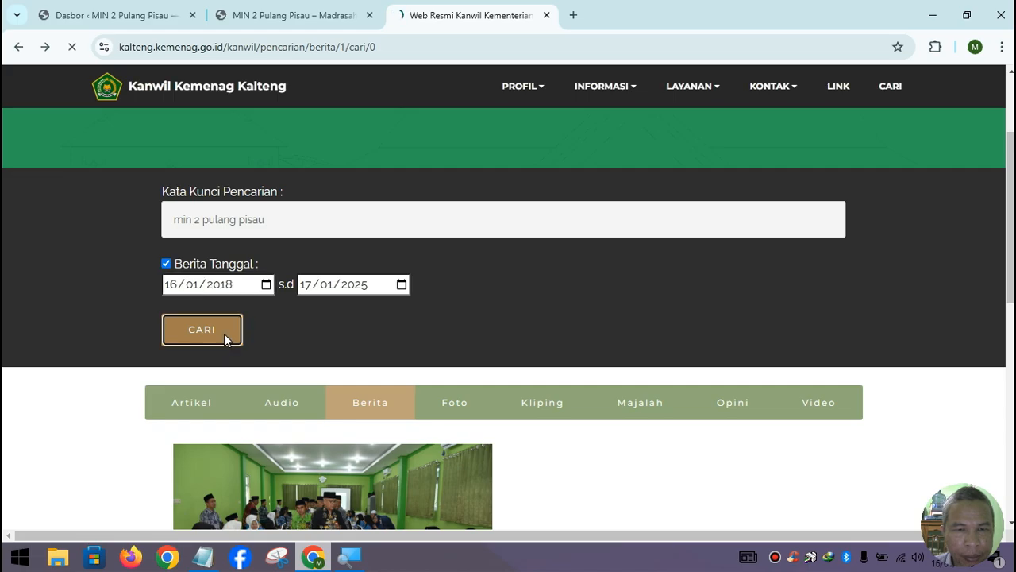
scroll(300, 333, "down", 8)
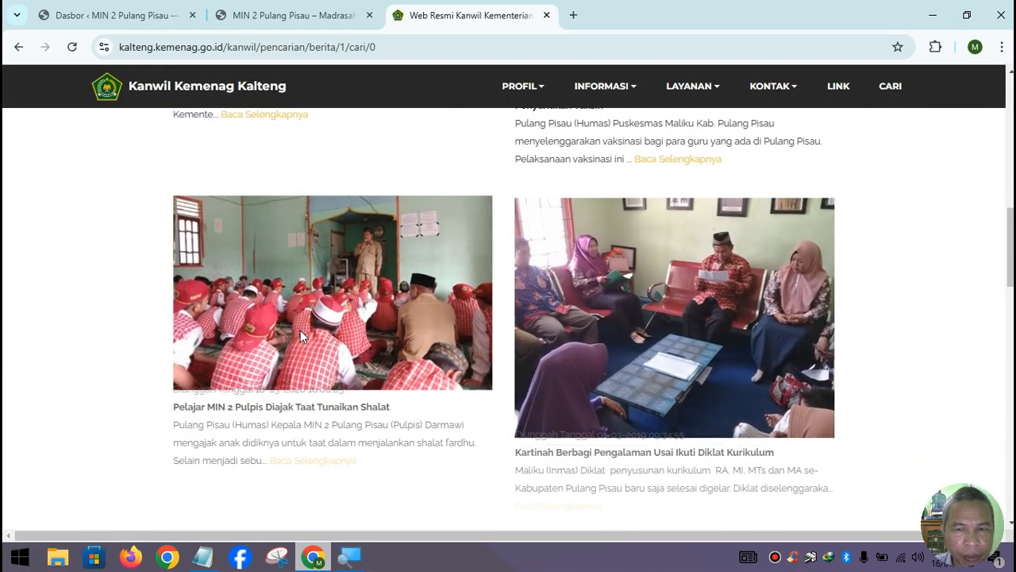
scroll(300, 330, "up", 2)
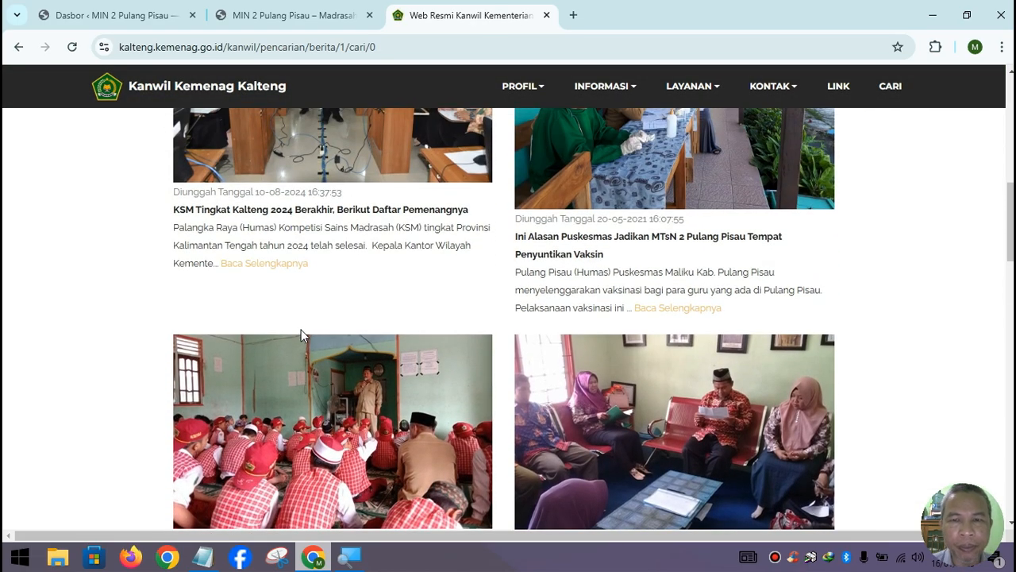
scroll(301, 329, "down", 4)
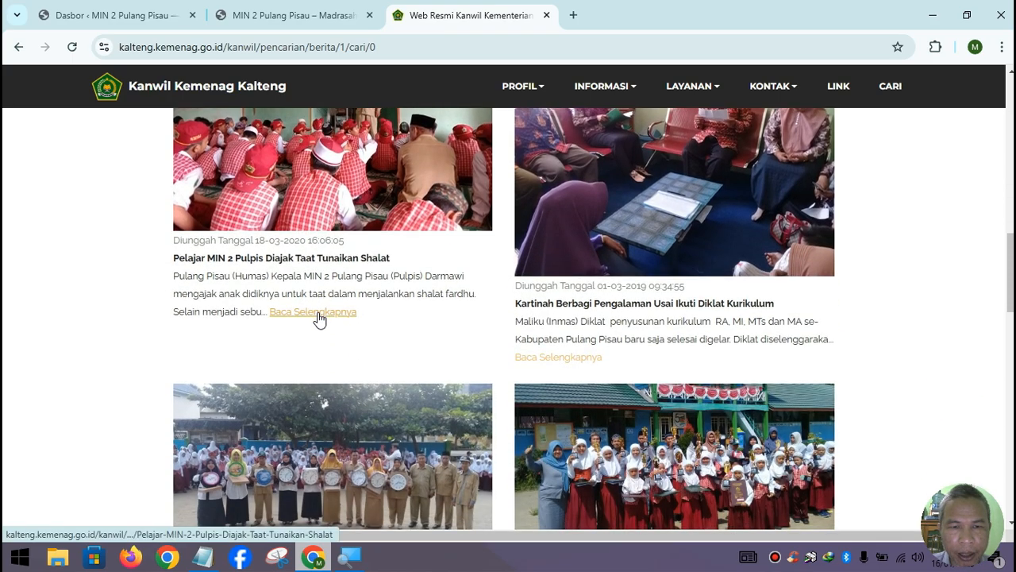
Open the article "Pelajar MIN 2 Pulpis Diajak Taat Tunaikan Shalat" and copy it from the upload date to the final paragraph
left_click(319, 318)
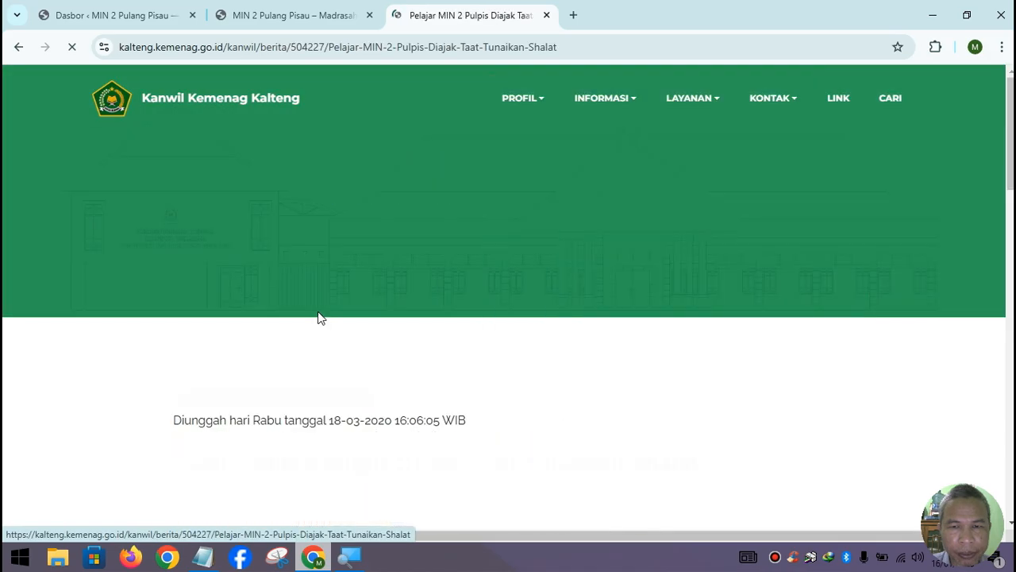
scroll(374, 297, "down", 4)
scroll(376, 288, "down", 10)
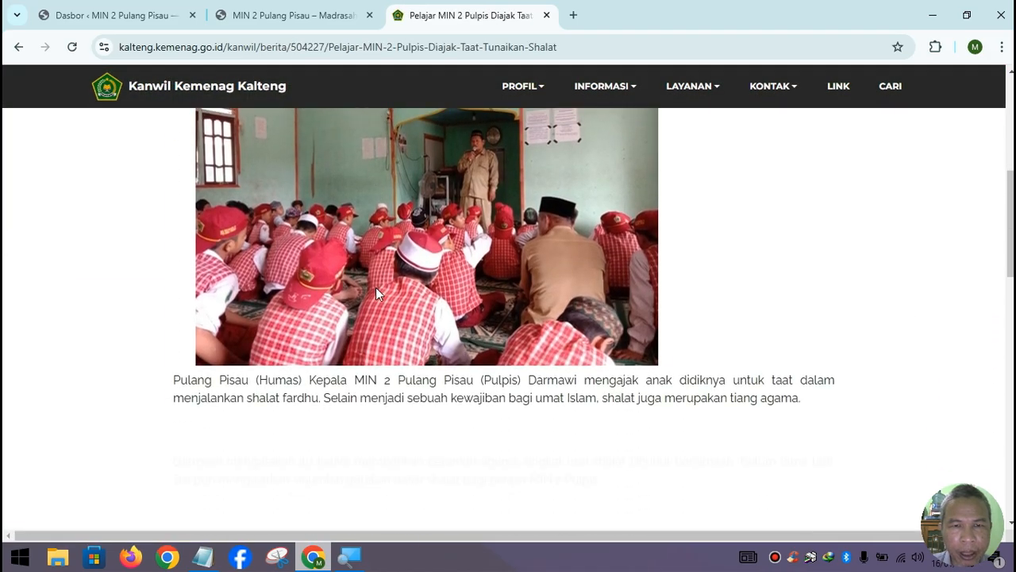
scroll(687, 310, "up", 4)
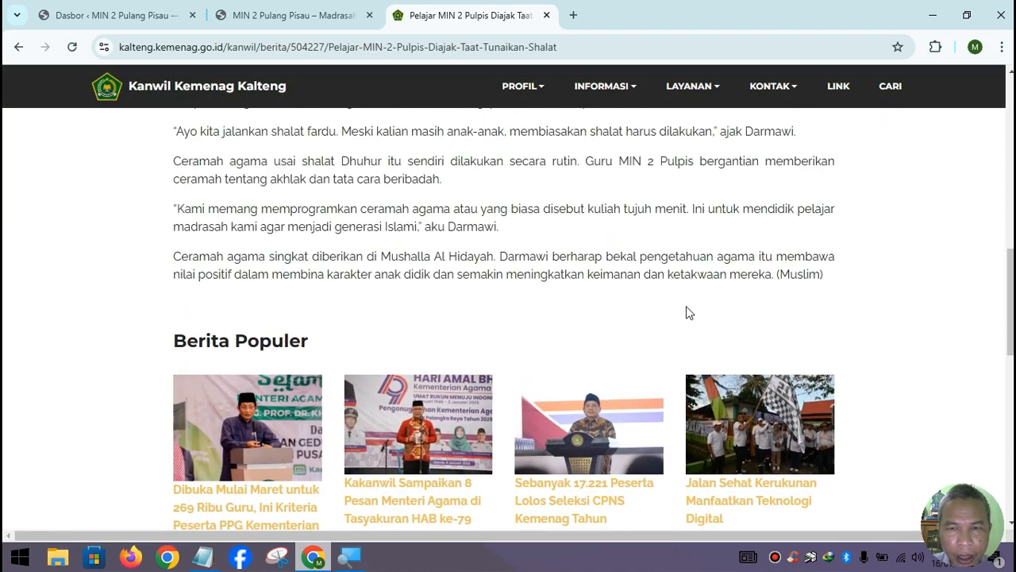
left_click_drag(831, 431, 174, 221)
key("ctrl+c")
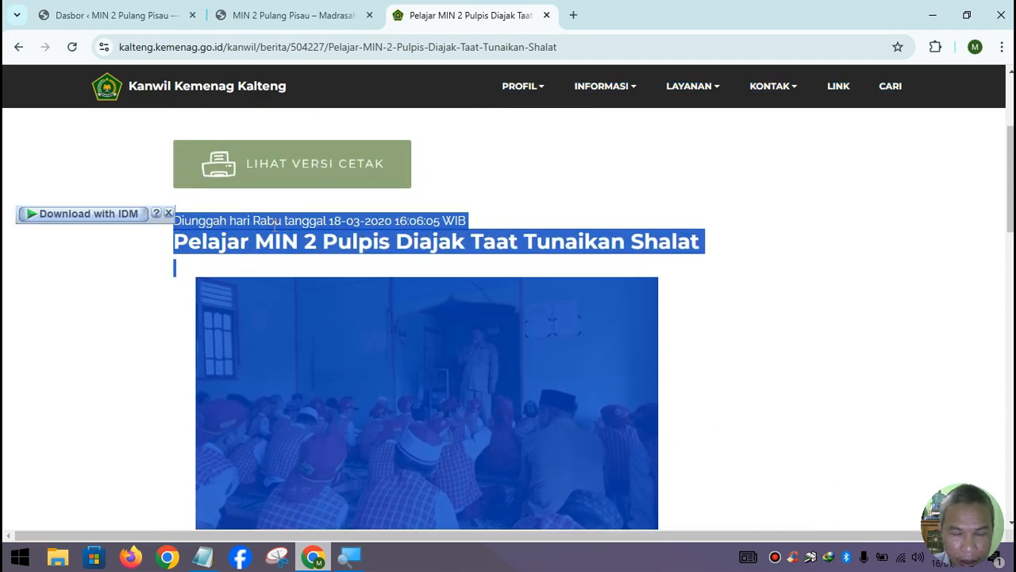
Switch to Notepad, replace its entire text with the copied article, check the result and minimize the window
left_click(202, 557)
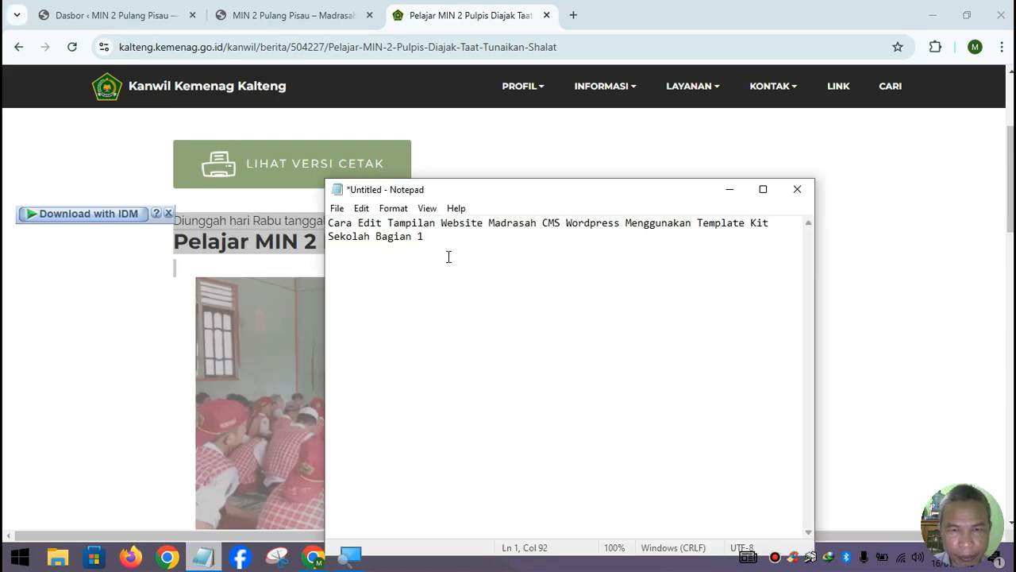
key("ctrl+a")
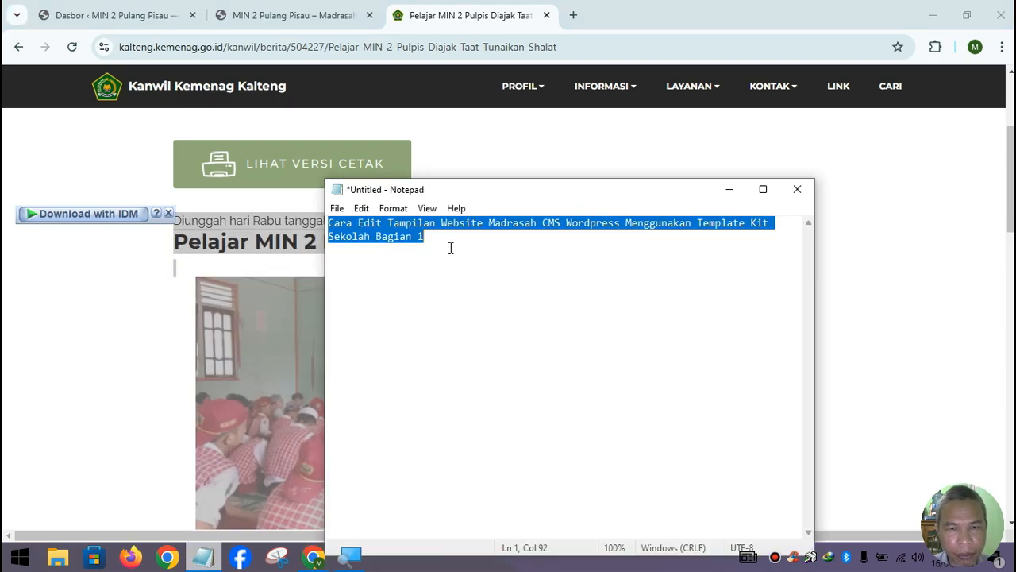
key("ctrl+v")
scroll(441, 314, "up", 1)
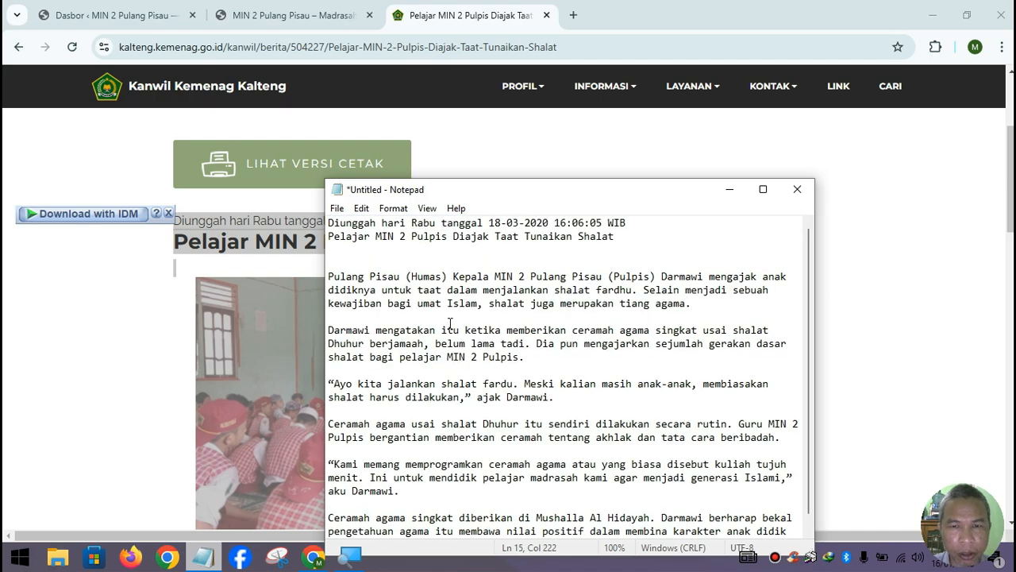
left_click(368, 267)
scroll(416, 283, "down", 1)
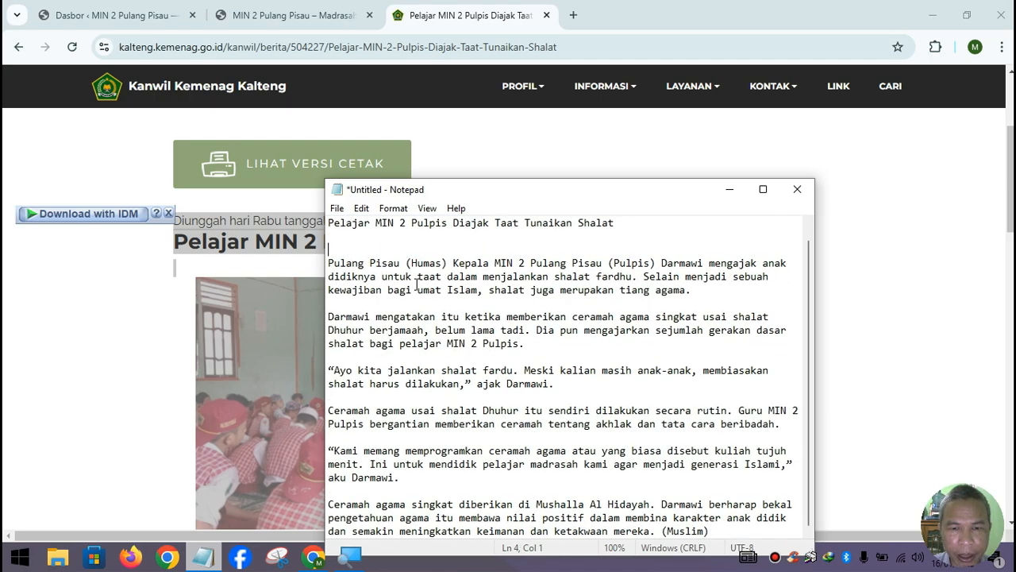
left_click(730, 189)
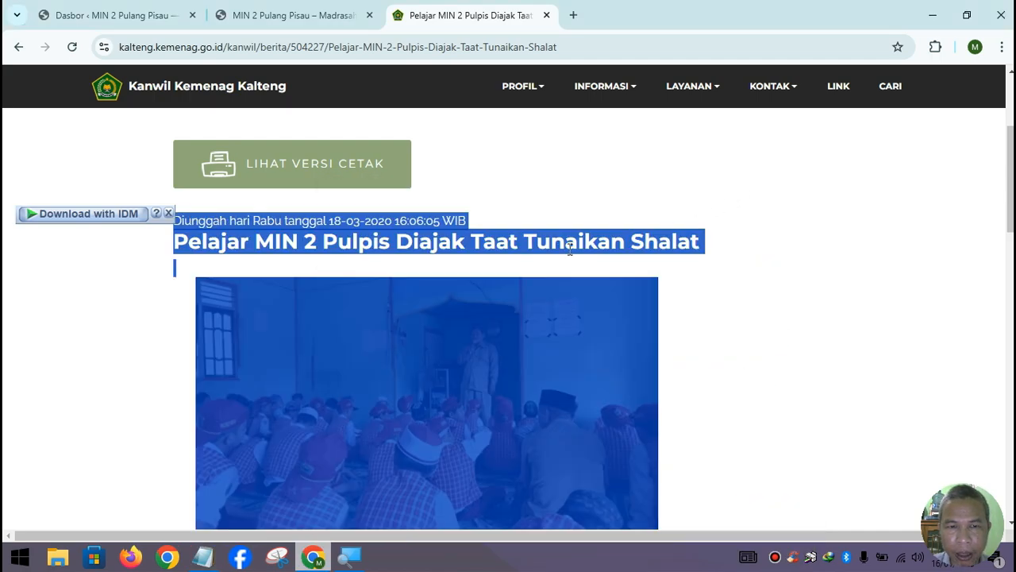
Try to get the article's photo directly from the page, and bring up Snipping Tool as an alternative
left_click(284, 243)
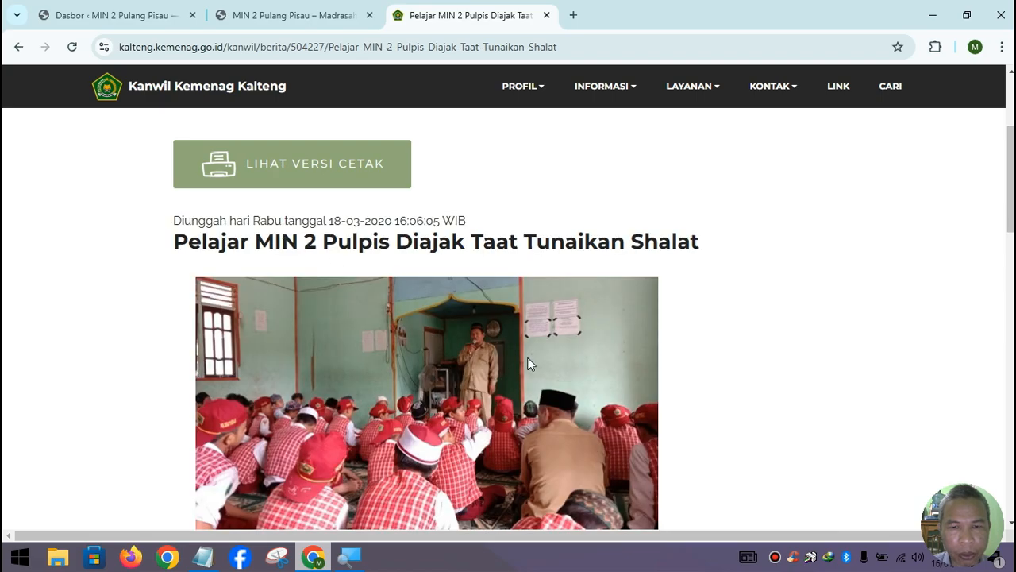
scroll(527, 357, "down", 4)
scroll(425, 283, "up", 4)
right_click(389, 376)
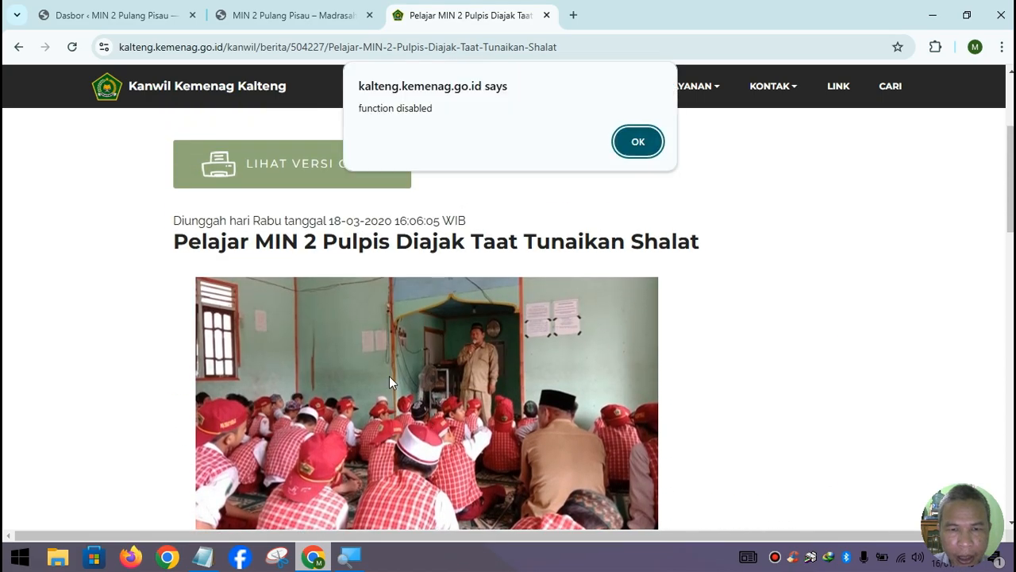
left_click(628, 154)
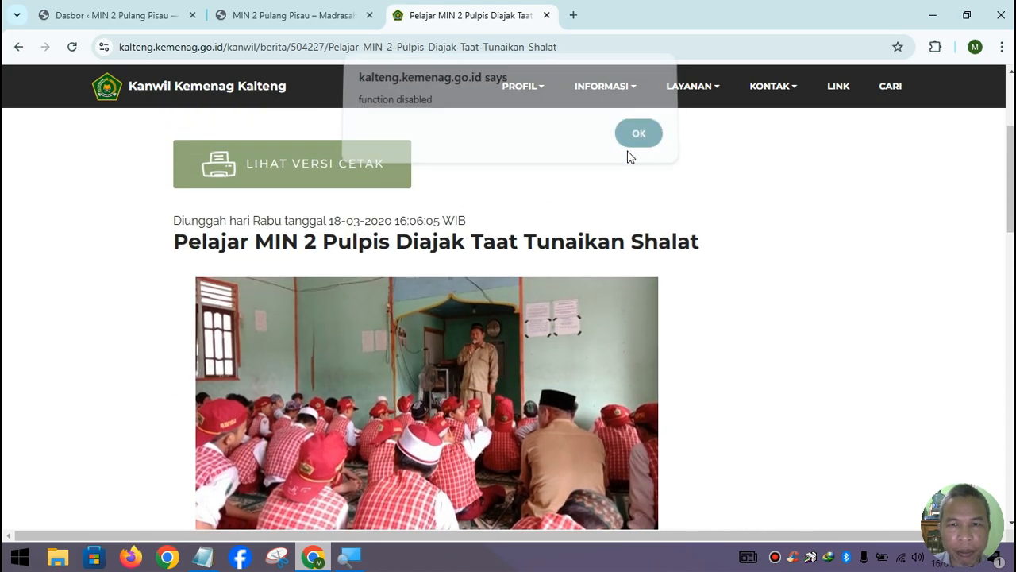
scroll(913, 445, "down", 2)
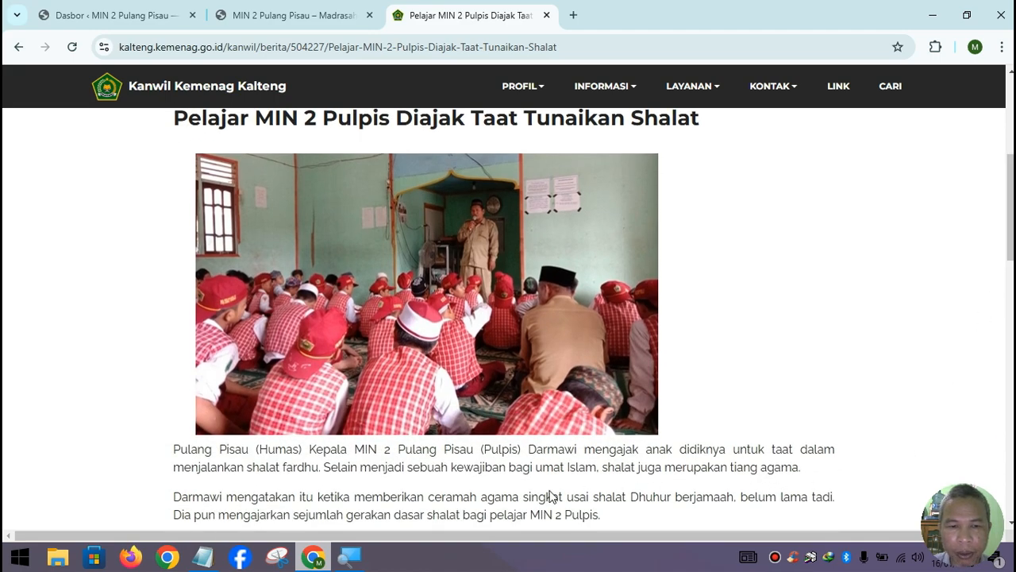
left_click(276, 561)
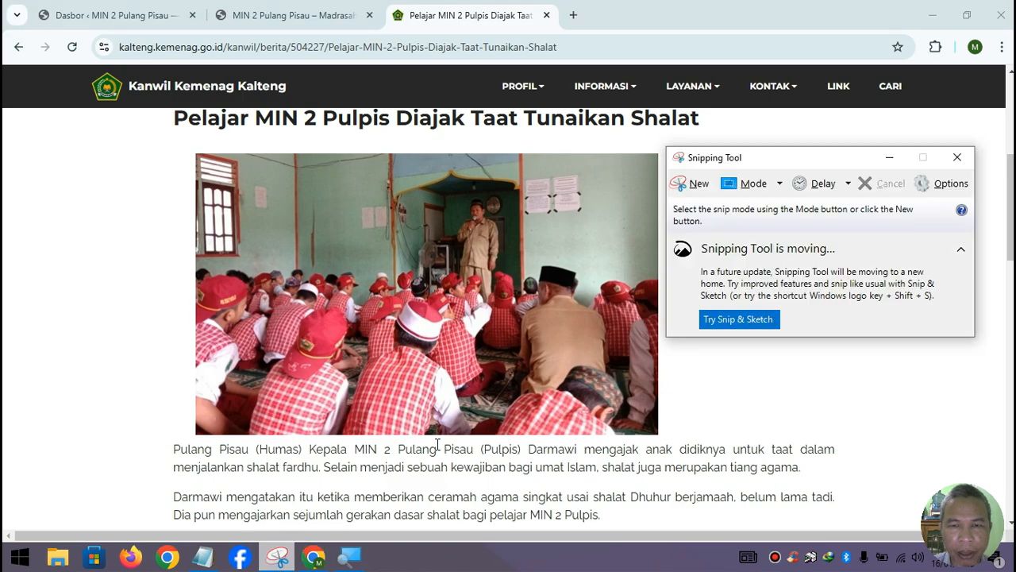
left_click(891, 158)
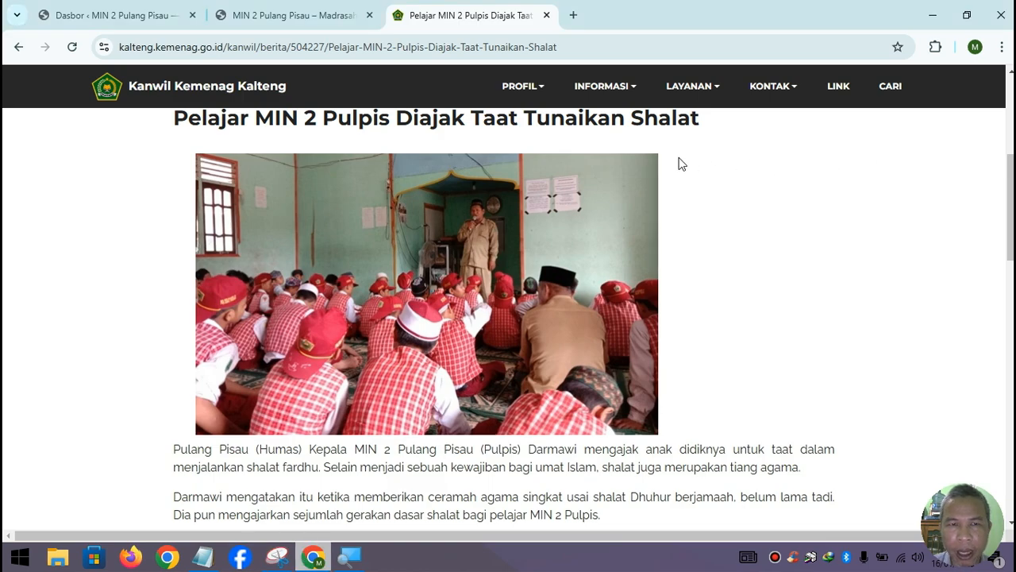
Search Google for "min 2 pulang pisau" in a new tab and browse the image results for the article's photo
left_click(572, 15)
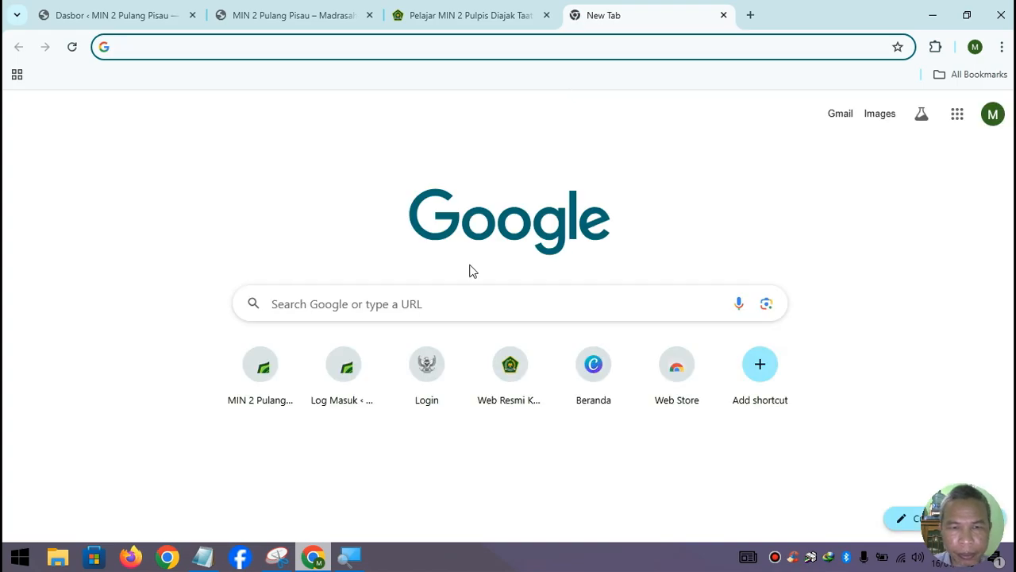
left_click(411, 313)
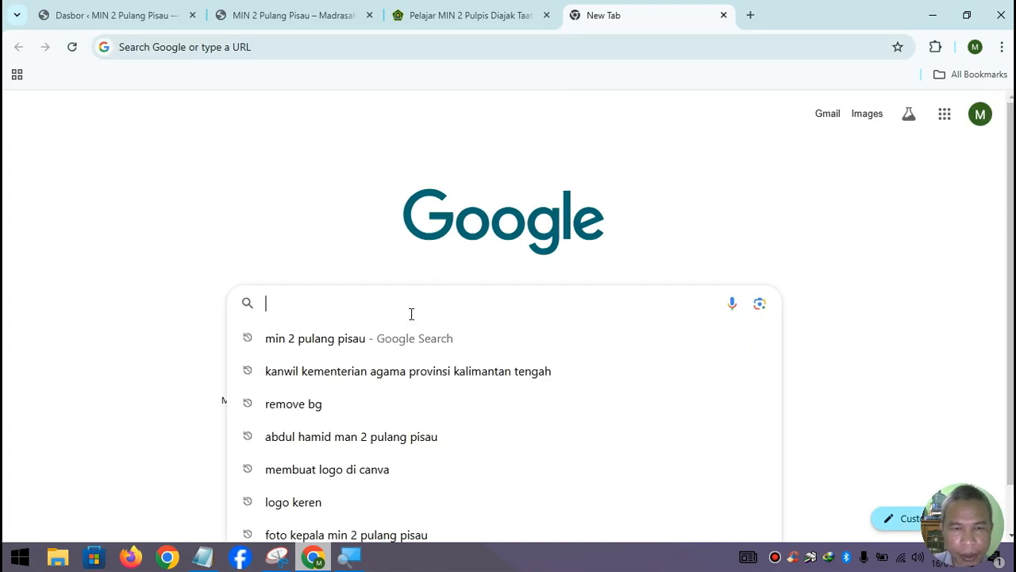
left_click(404, 344)
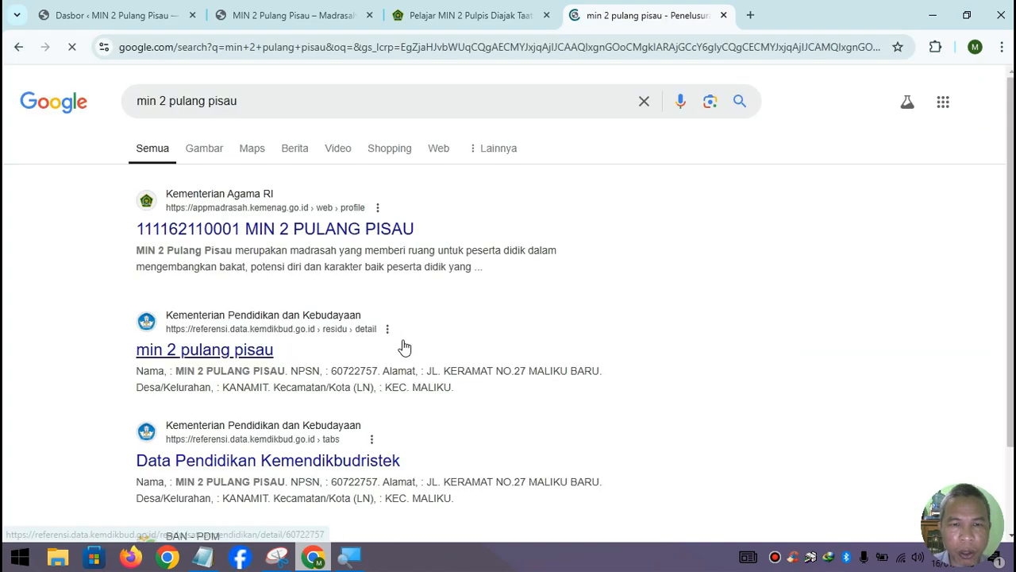
left_click(205, 154)
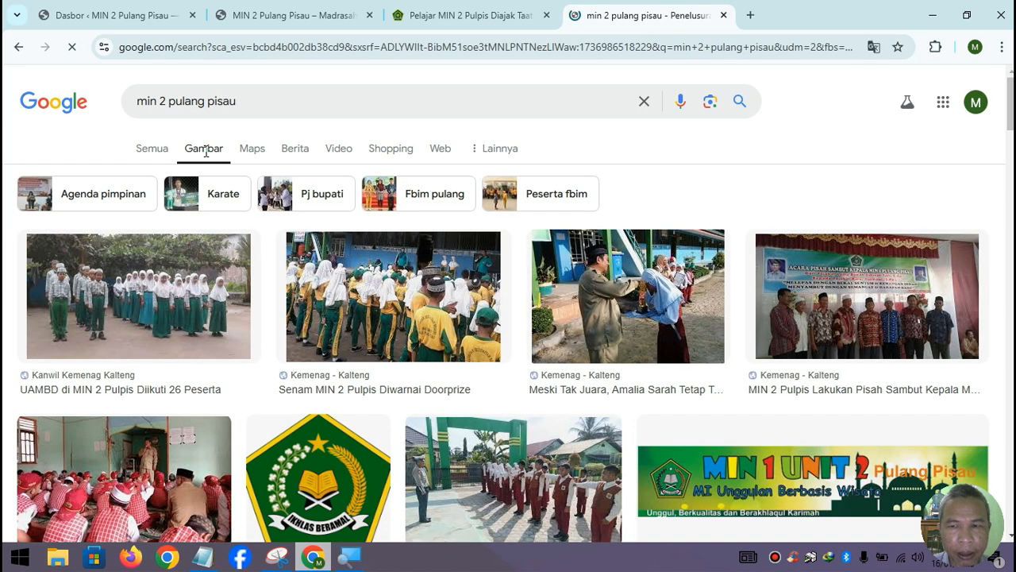
scroll(238, 262, "down", 3)
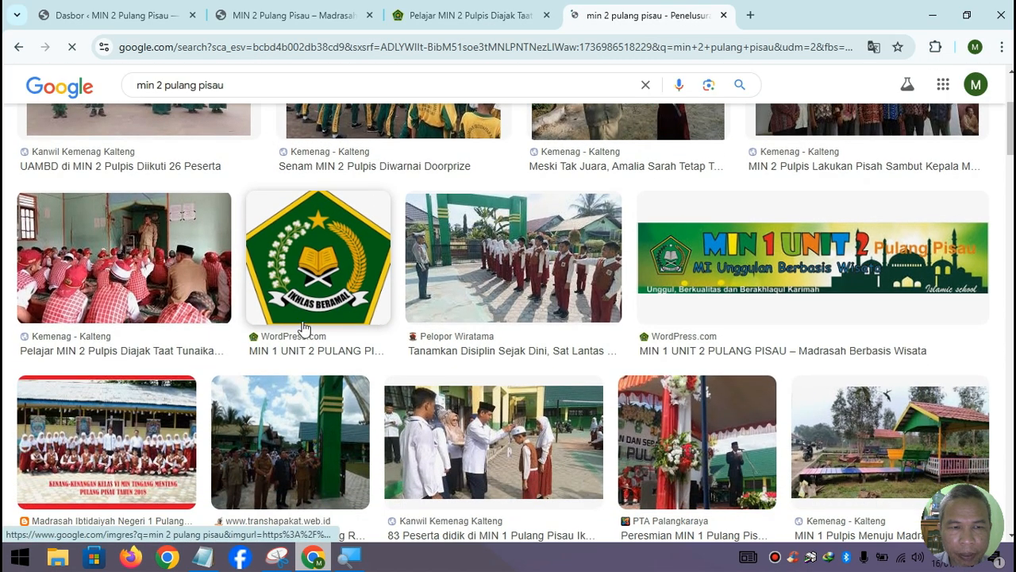
Open the "Pelajar MIN 2 Pulpis Diajak Taat Tunaikan Shalat" image result in a new tab and check the photo's available options and size
right_click(155, 248)
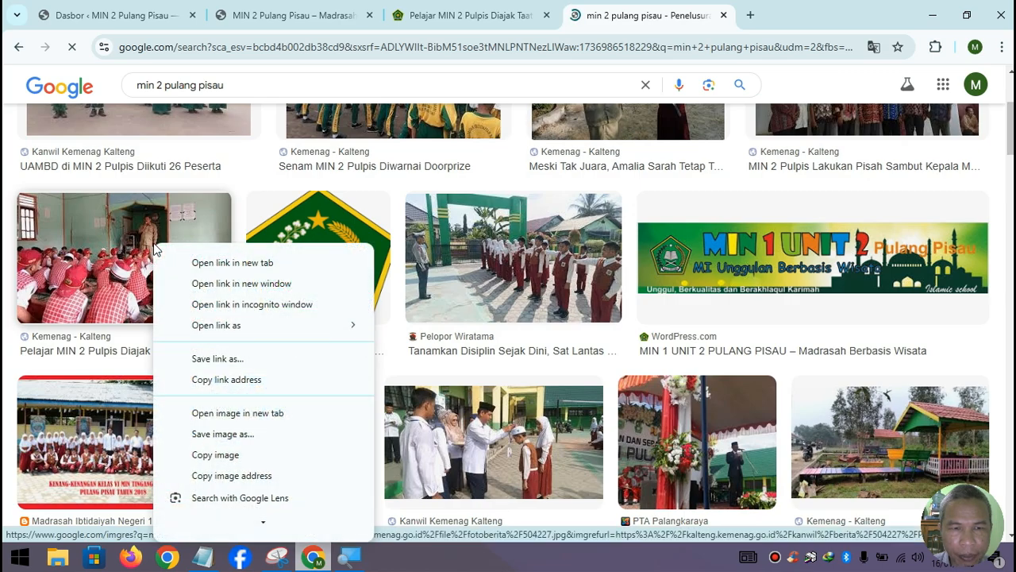
left_click(189, 263)
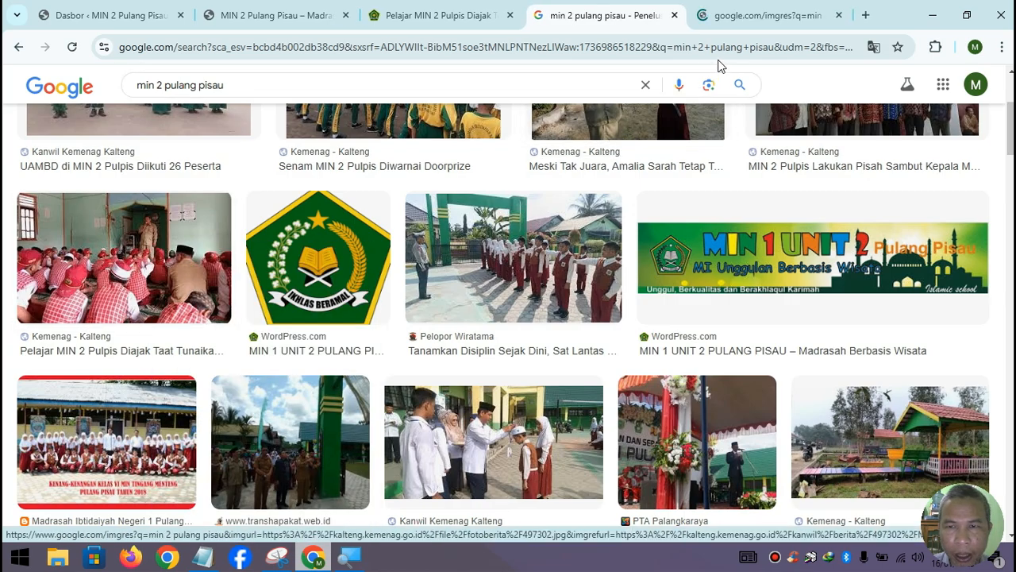
left_click(747, 23)
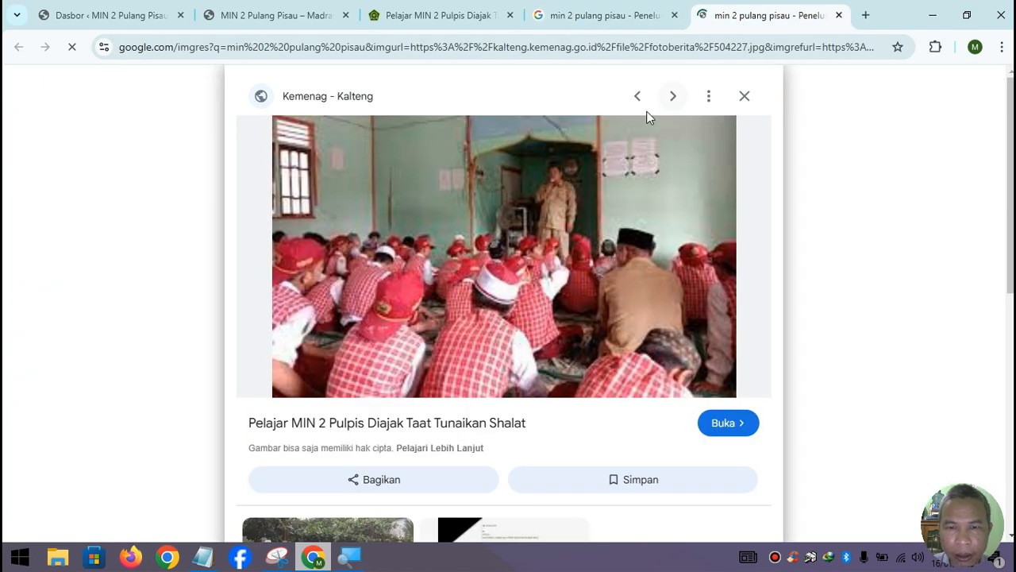
right_click(521, 193)
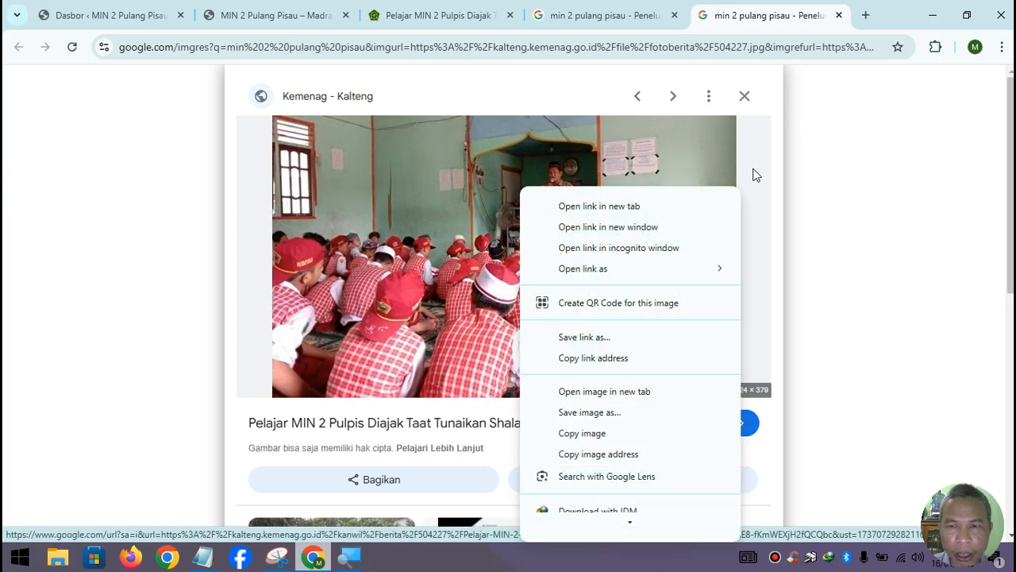
left_click(989, 268)
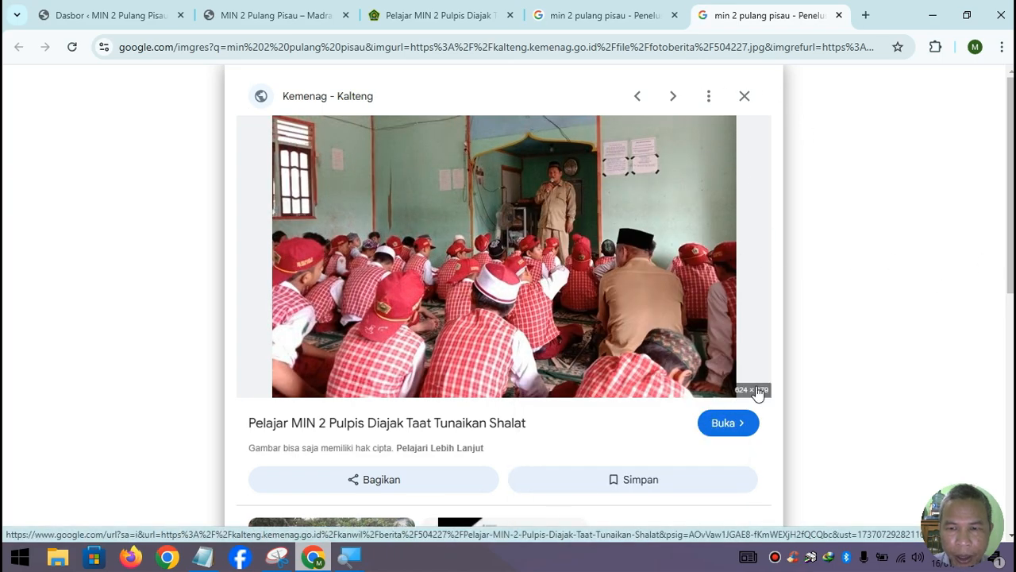
Open the article photo full size in a new tab and save it as the JPEG "berita 01" in Downloads
right_click(566, 218)
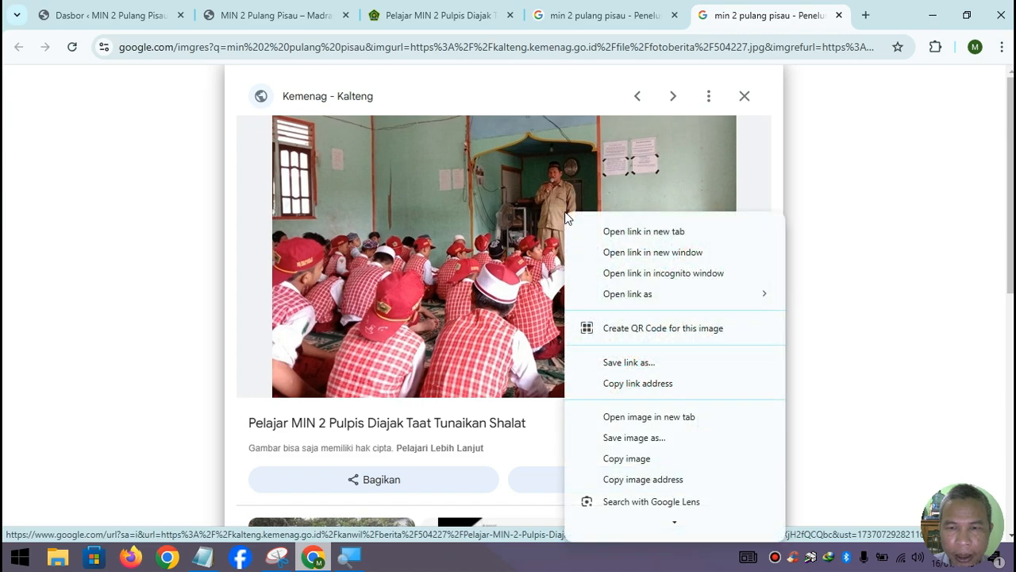
left_click(672, 417)
left_click(778, 15)
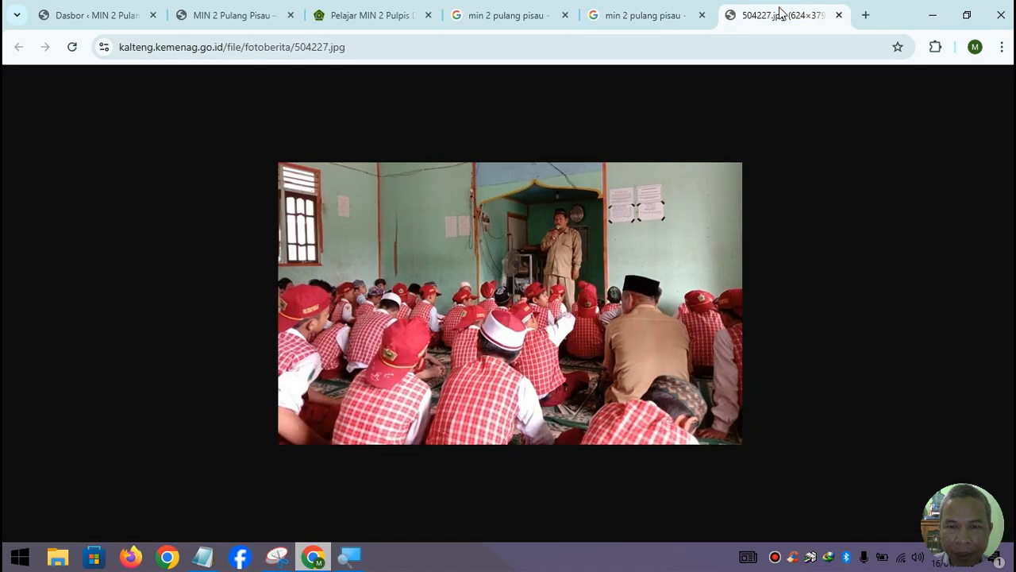
right_click(503, 272)
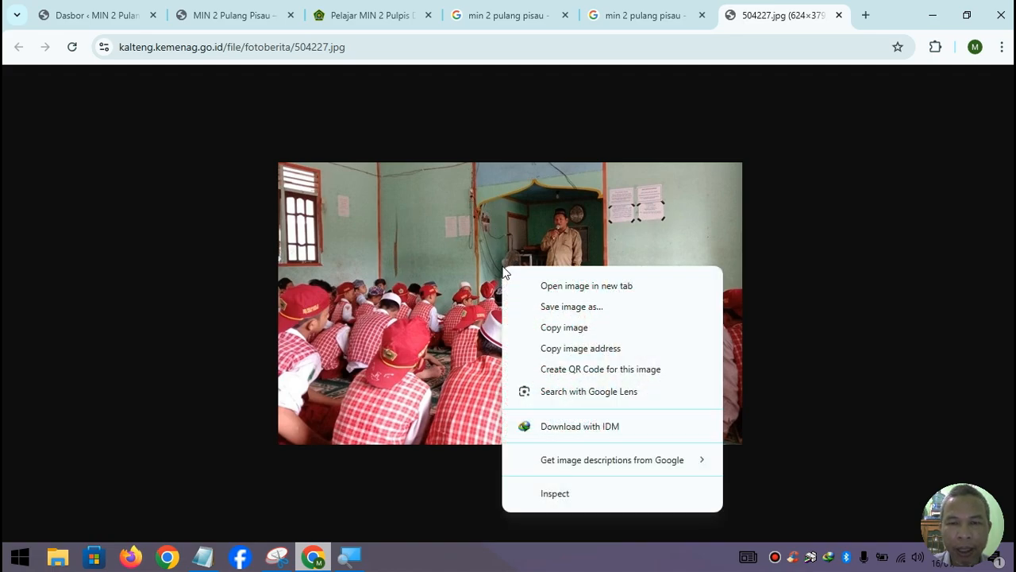
left_click(553, 319)
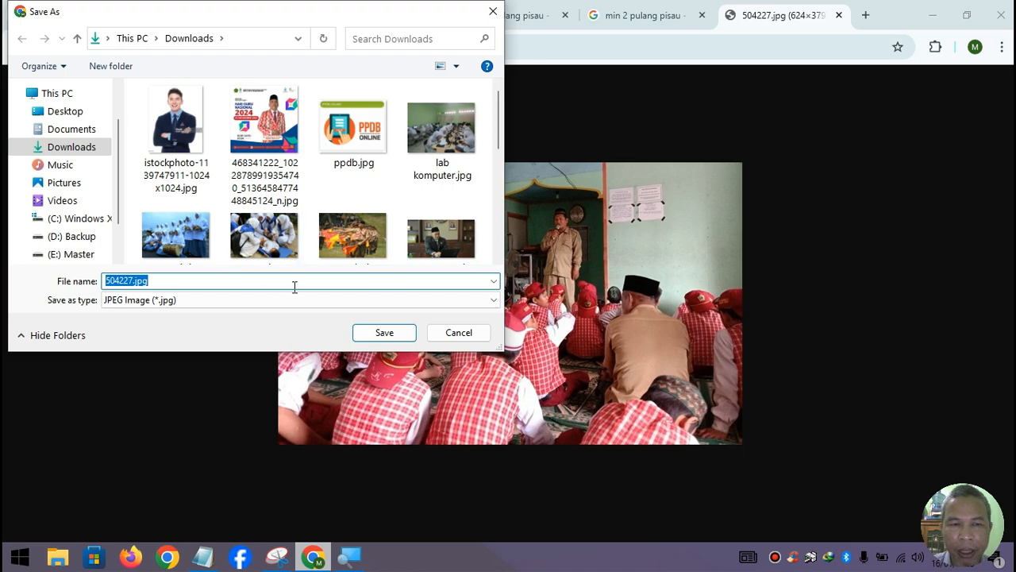
type("berita 01")
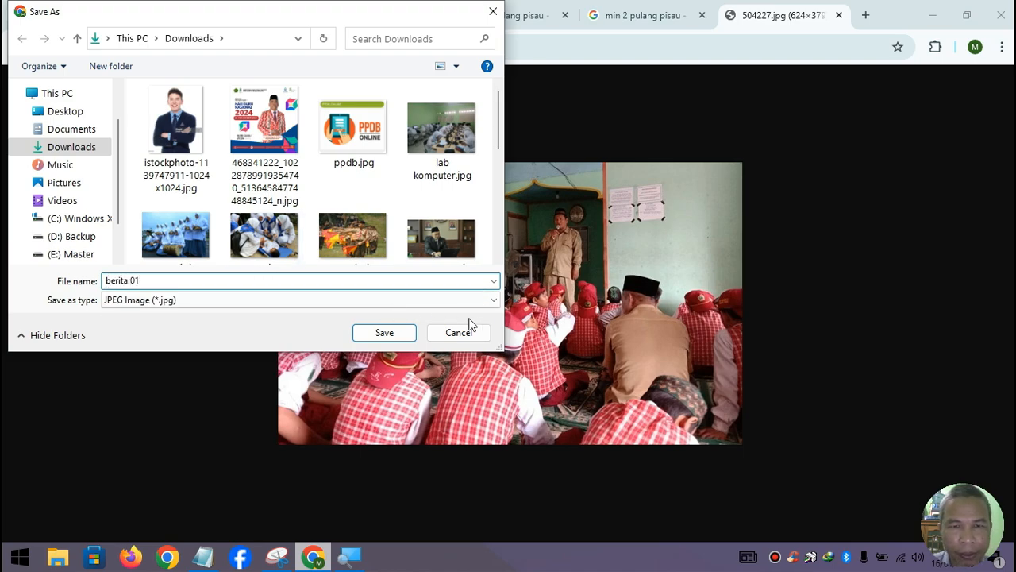
left_click(410, 337)
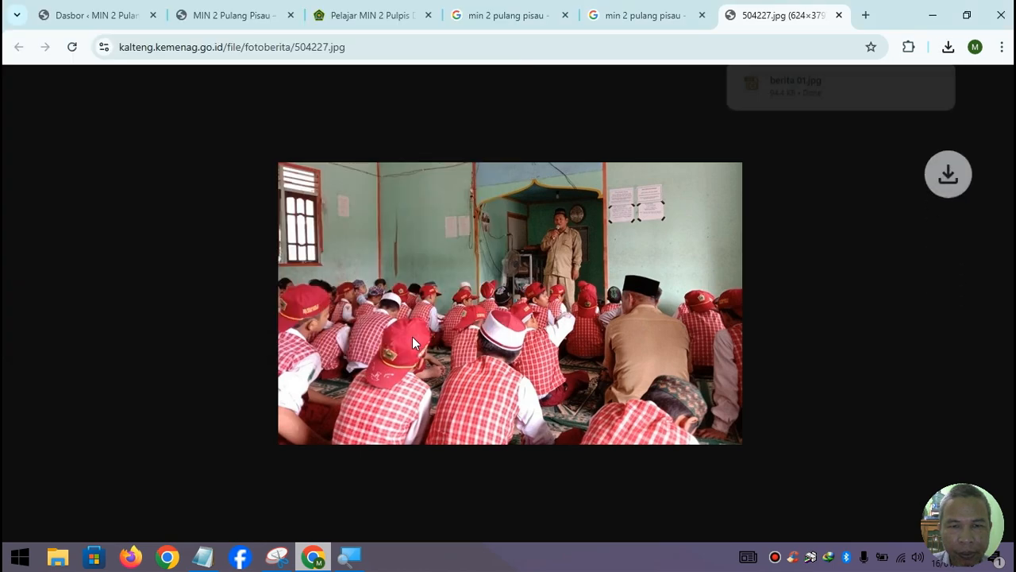
Close the full-size photo and image result tabs, and return the Kanwil Kemenag Kalteng tab to its news search results
left_click(839, 15)
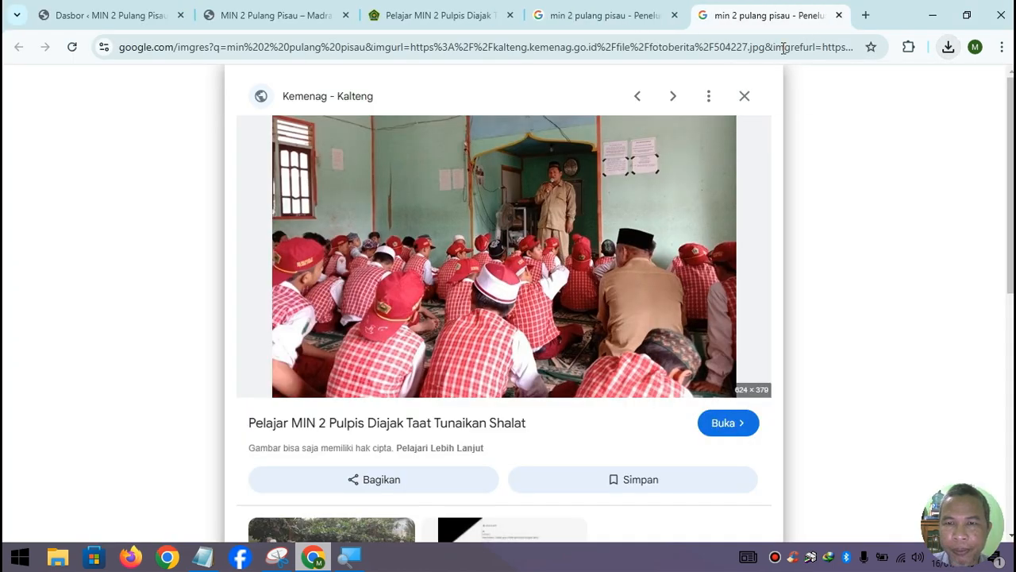
scroll(539, 418, "down", 3)
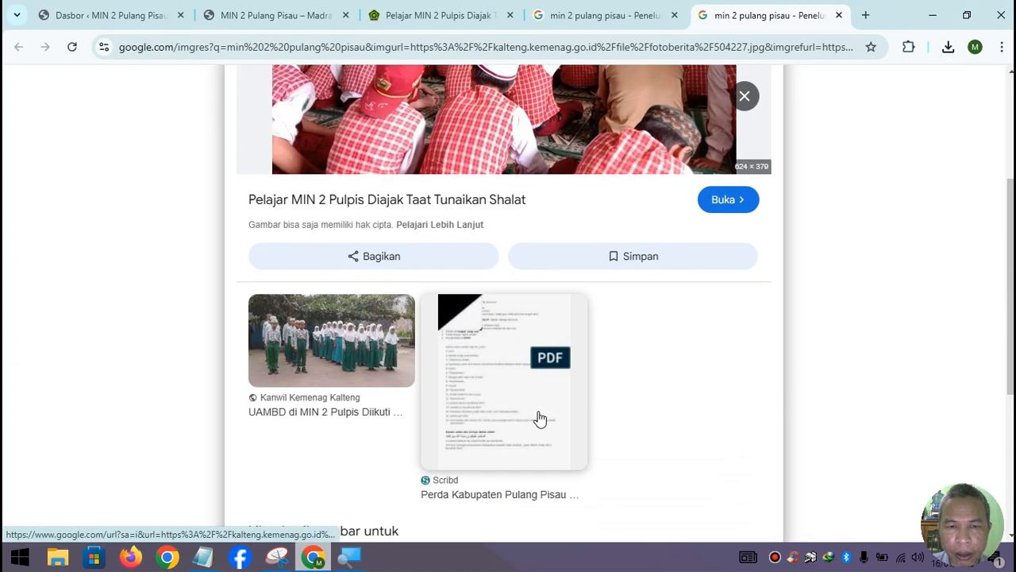
scroll(539, 418, "up", 3)
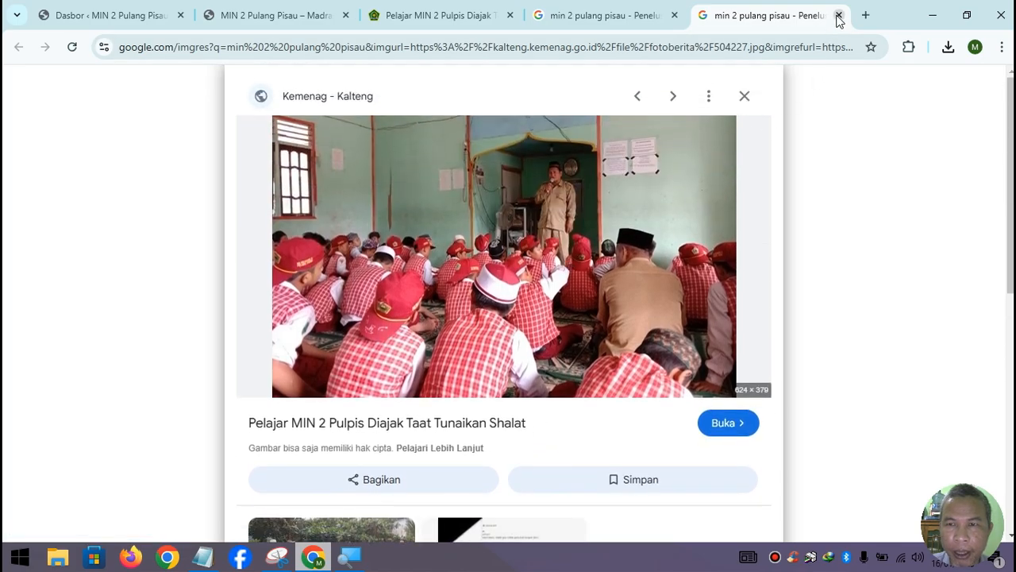
left_click(838, 15)
left_click(486, 21)
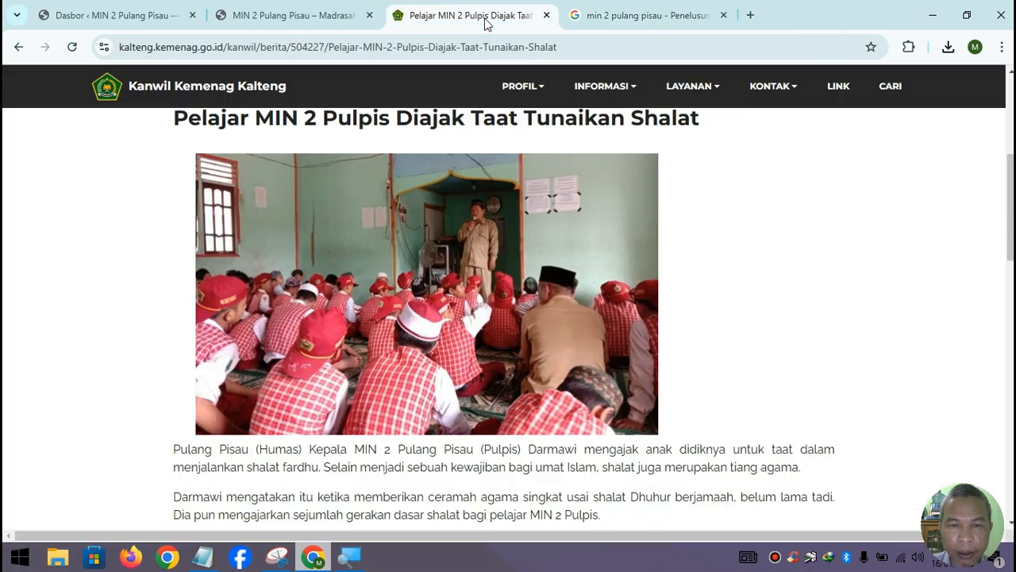
left_click(19, 47)
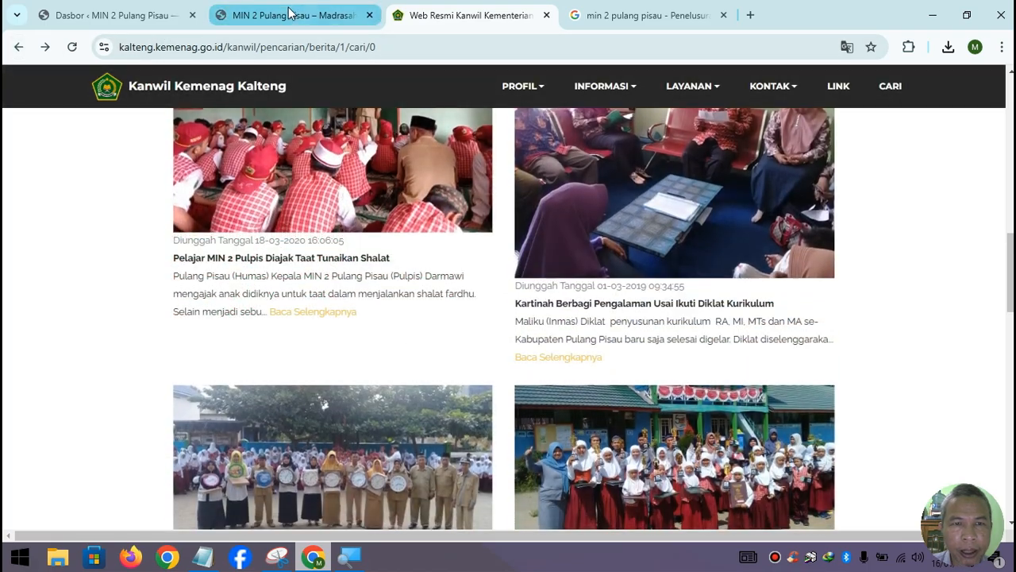
Examine the existing posts in the Berita Terbaru section of the school's website
left_click(290, 13)
scroll(322, 258, "up", 3)
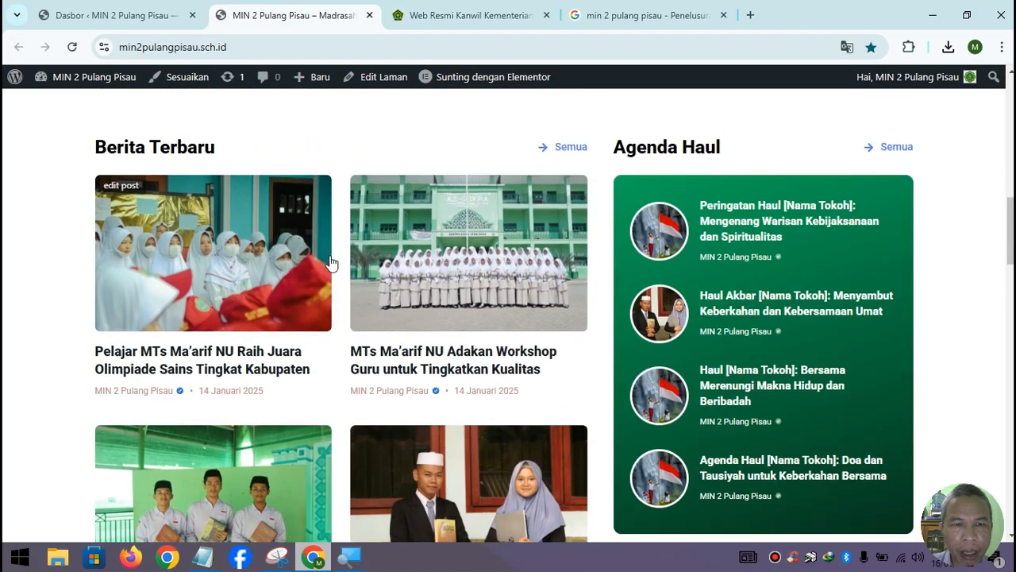
scroll(332, 262, "down", 2)
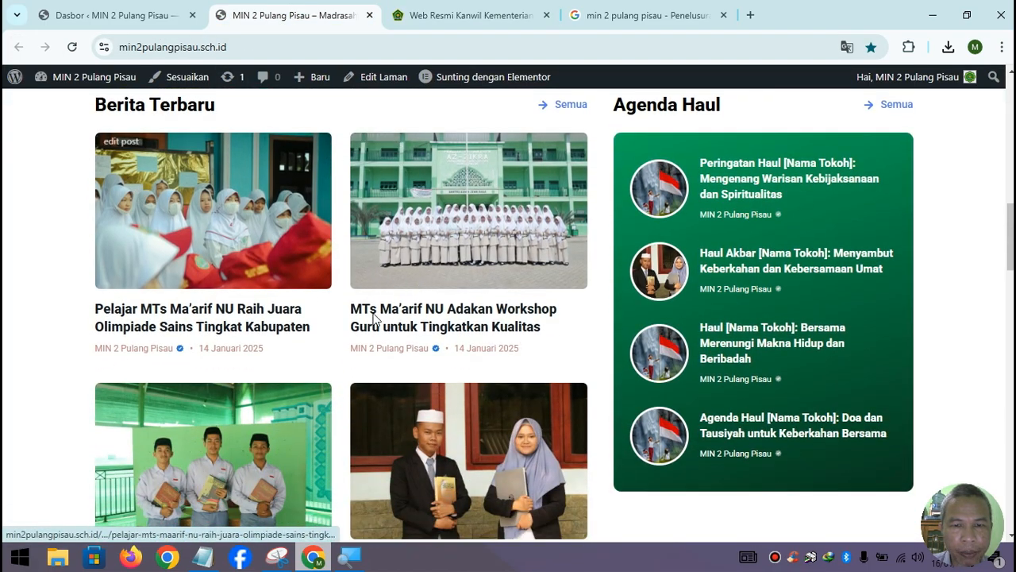
scroll(474, 341, "down", 2)
scroll(474, 341, "up", 2)
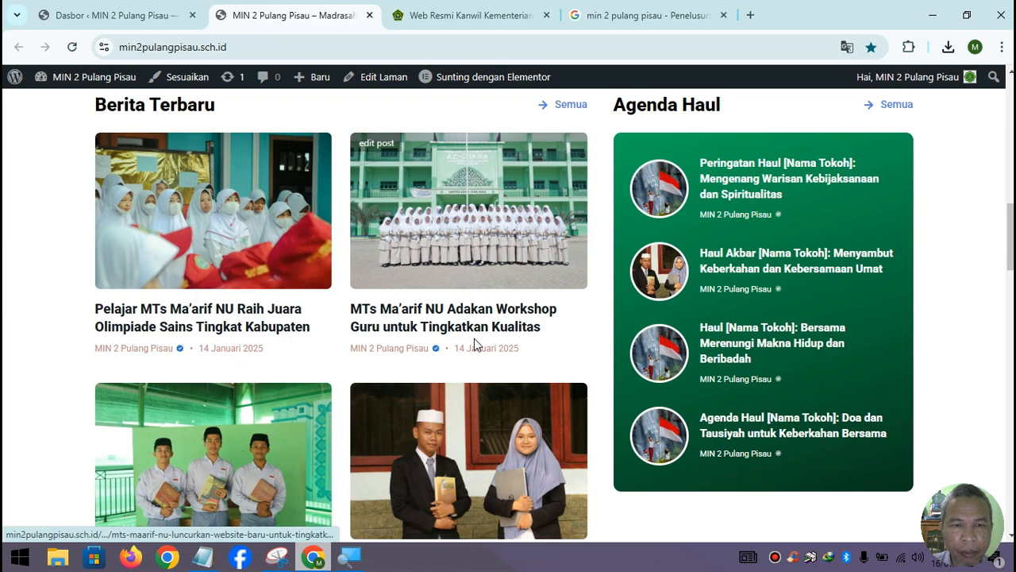
scroll(474, 342, "down", 3)
scroll(440, 334, "up", 2)
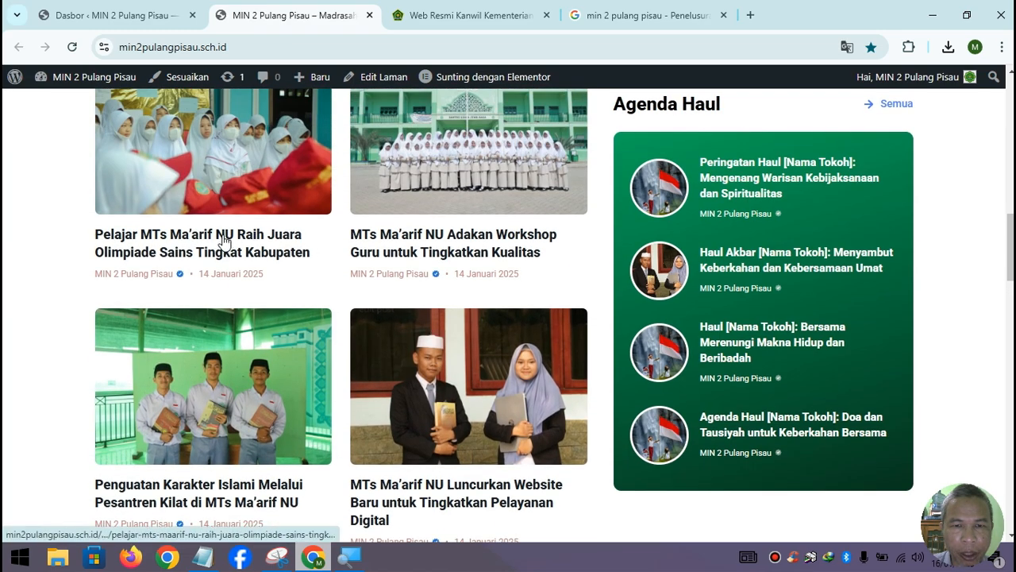
scroll(389, 252, "down", 2)
scroll(340, 403, "down", 2)
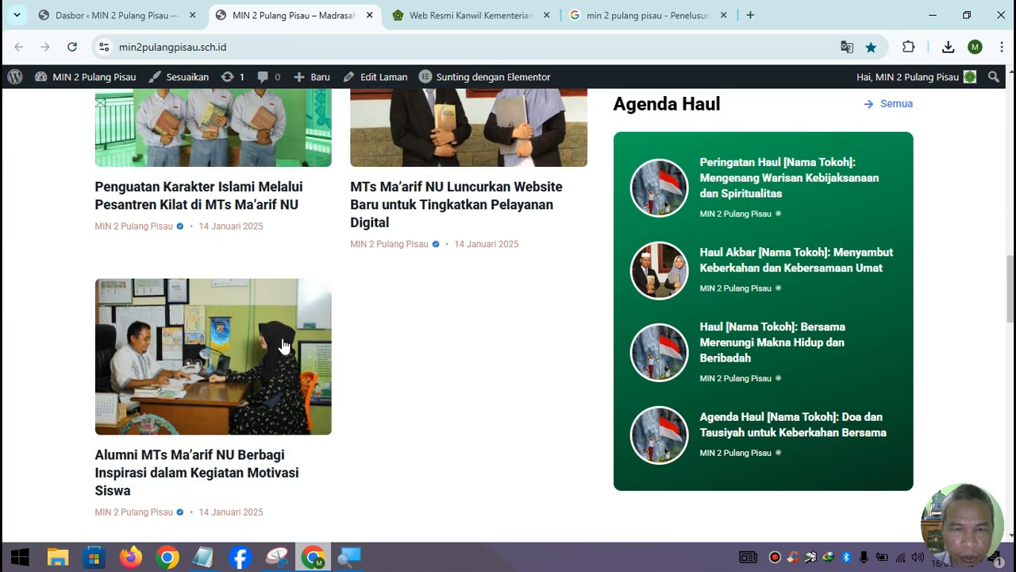
scroll(278, 363, "up", 5)
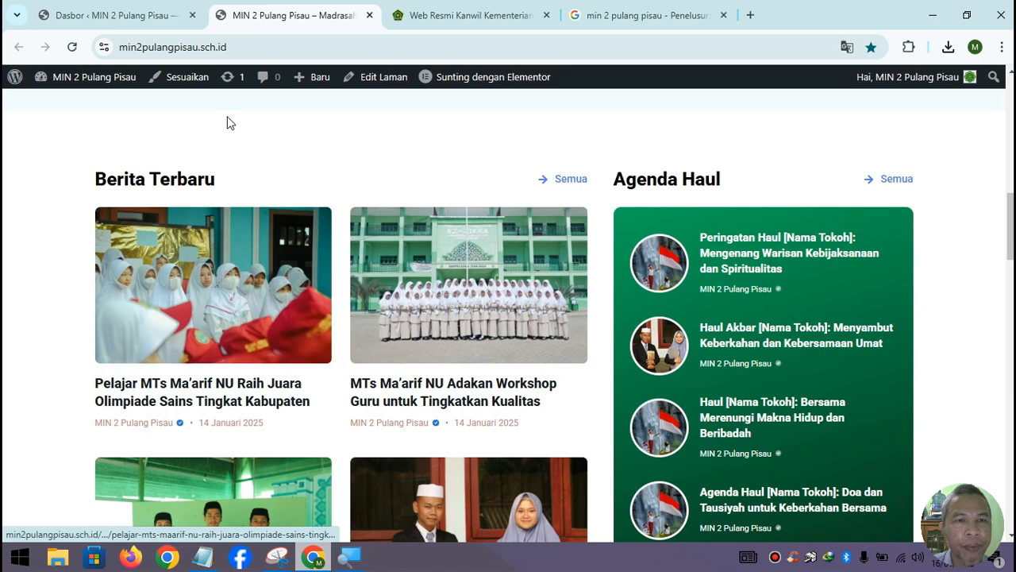
Return to the school's WordPress dashboard and start a new post
left_click(105, 13)
mouse_move(87, 208)
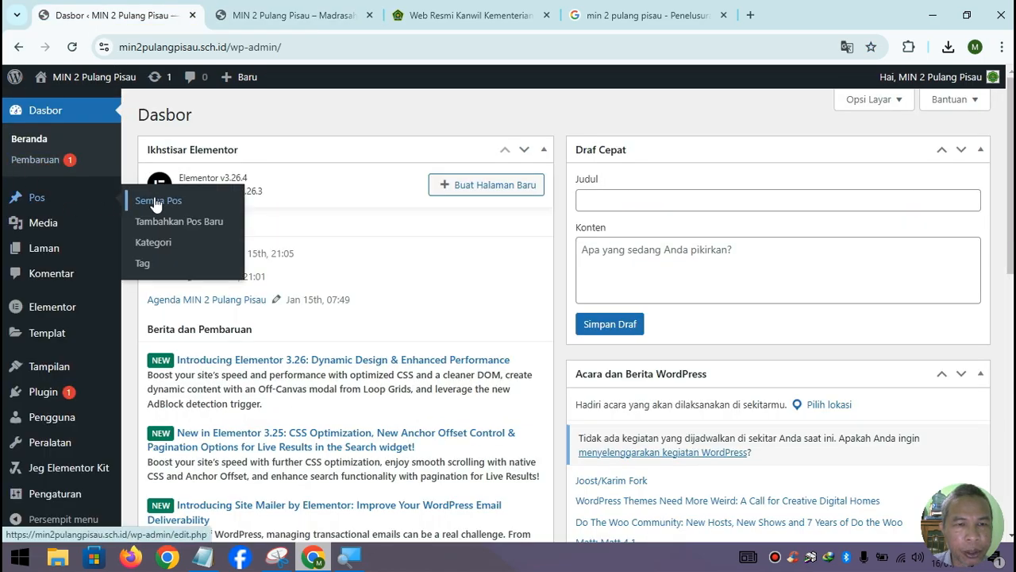
left_click(180, 224)
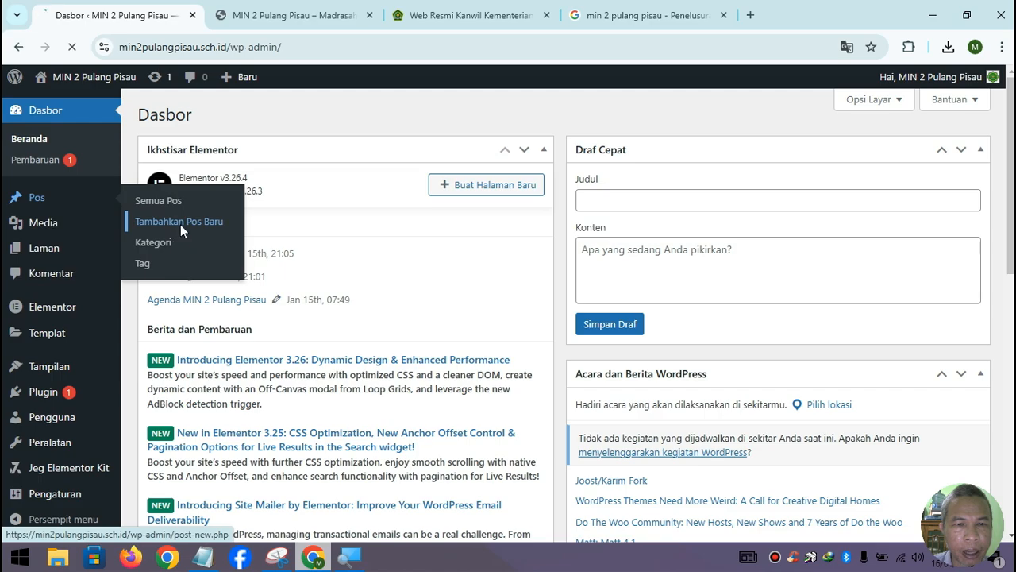
Copy the entire article text from Notepad and paste it into the new post's body
left_click(249, 384)
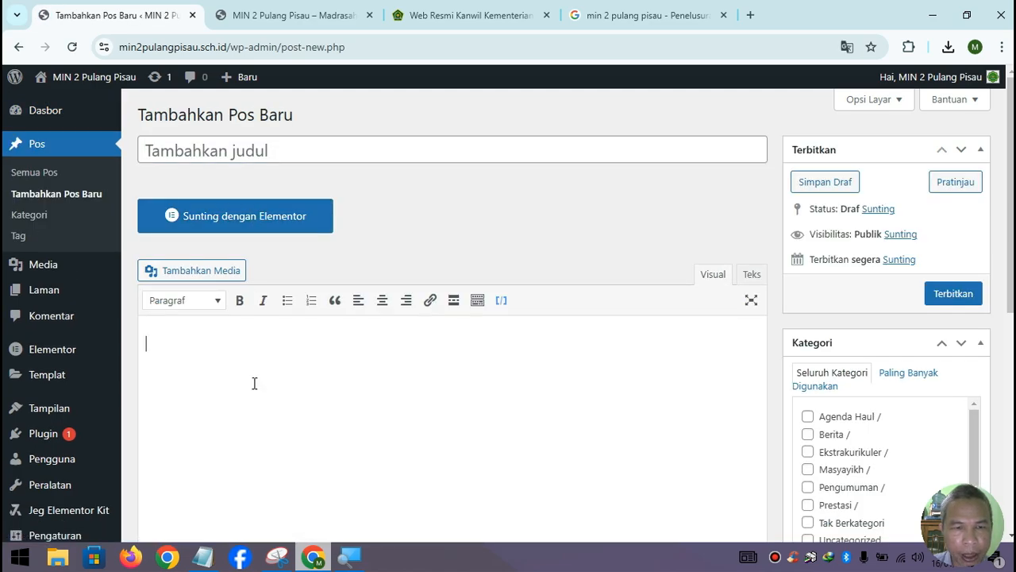
left_click(203, 557)
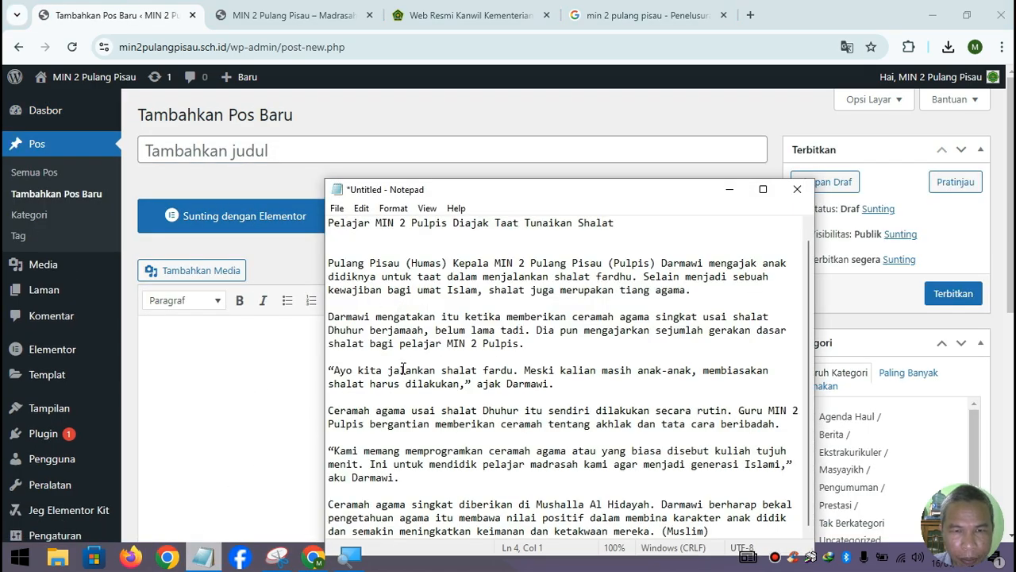
key("ctrl+a")
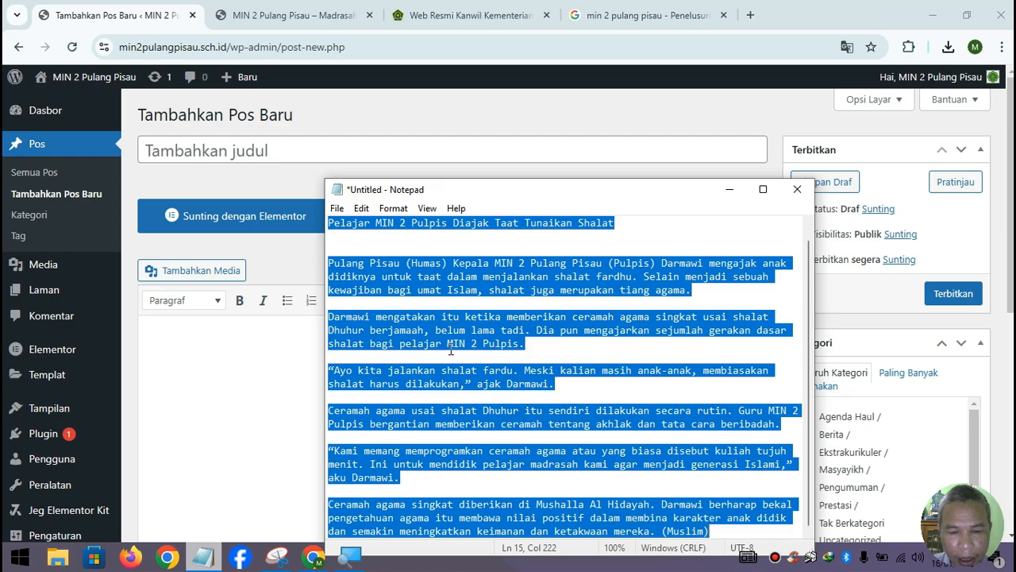
left_click(728, 189)
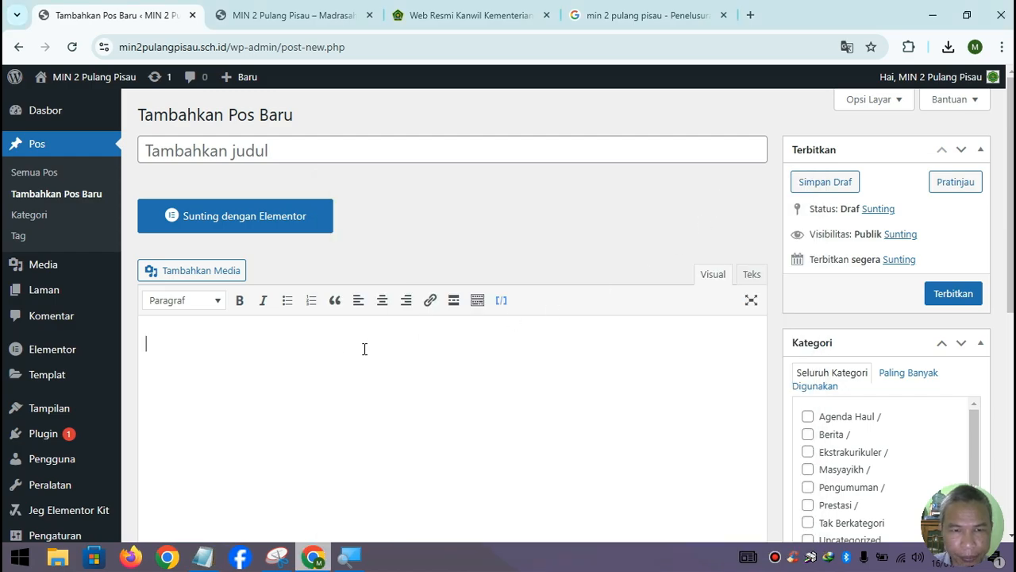
key("ctrl+v")
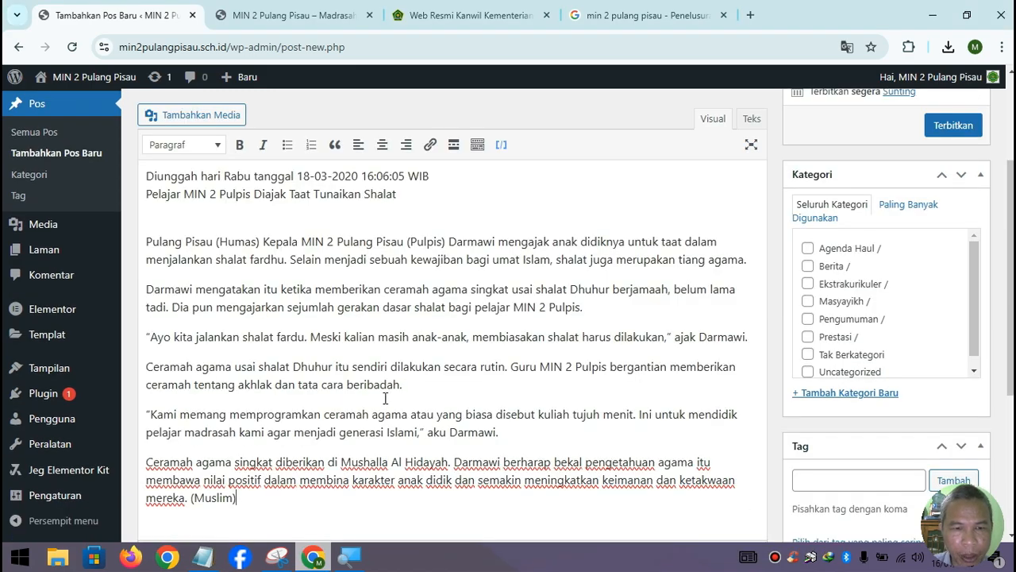
scroll(386, 389, "up", 1)
scroll(386, 398, "up", 1)
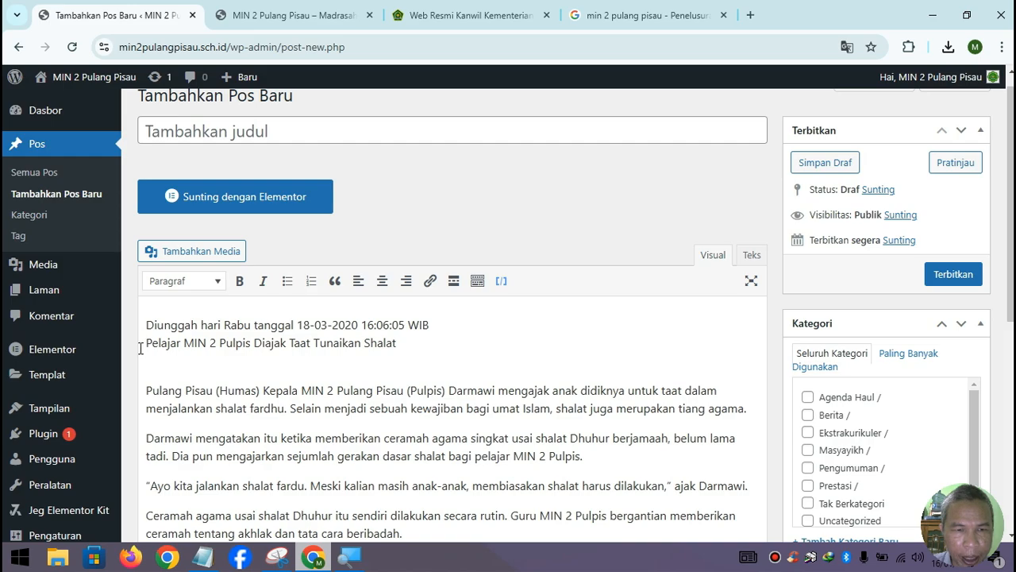
Move the headline "Pelajar MIN 2 Pulpis Diajak Taat Tunaikan Shalat" from the body to the post title and remove a leftover blank line
left_click(217, 354)
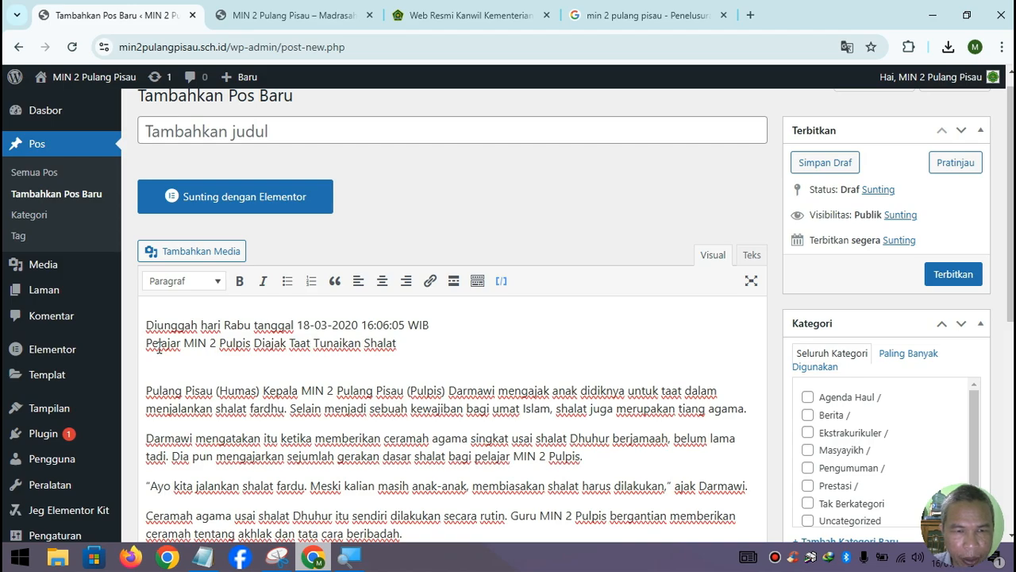
left_click_drag(147, 343, 437, 347)
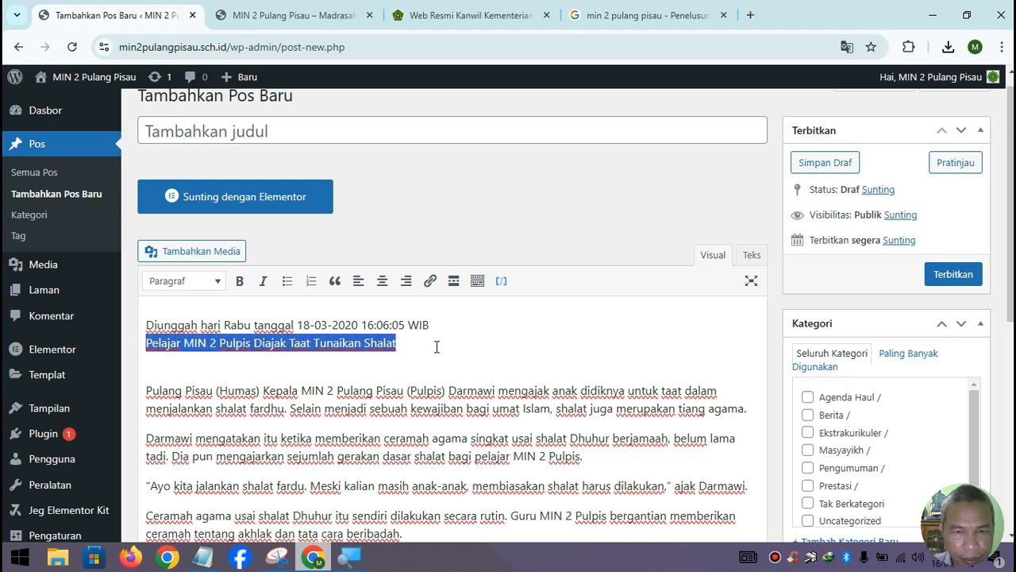
key("ctrl+x")
left_click(302, 131)
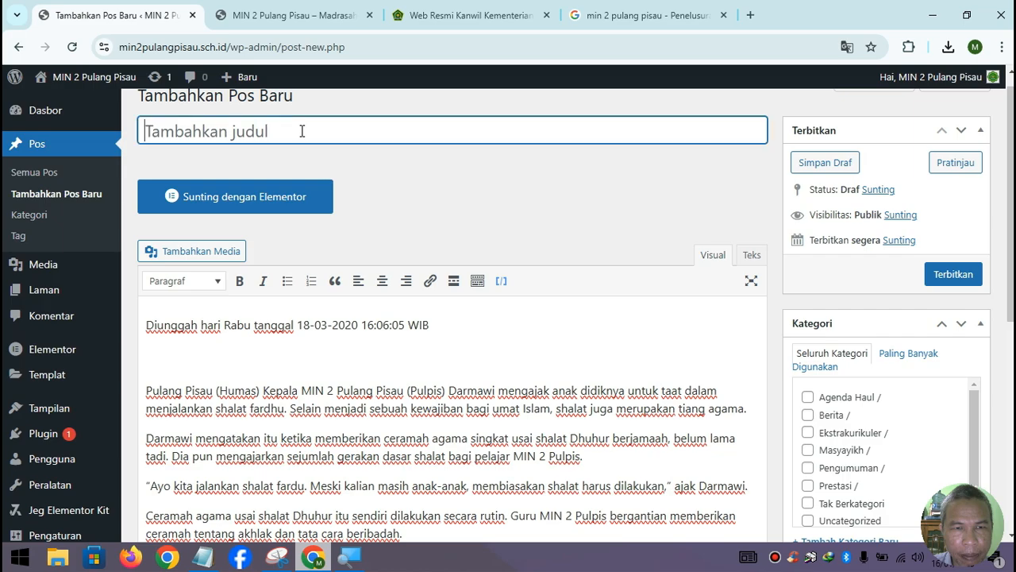
key("ctrl+v")
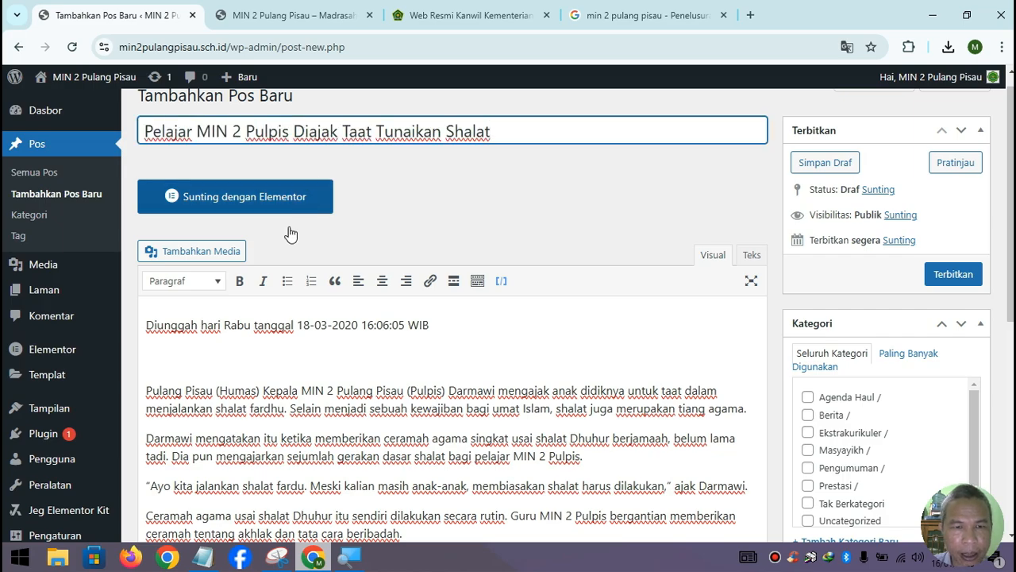
left_click(176, 366)
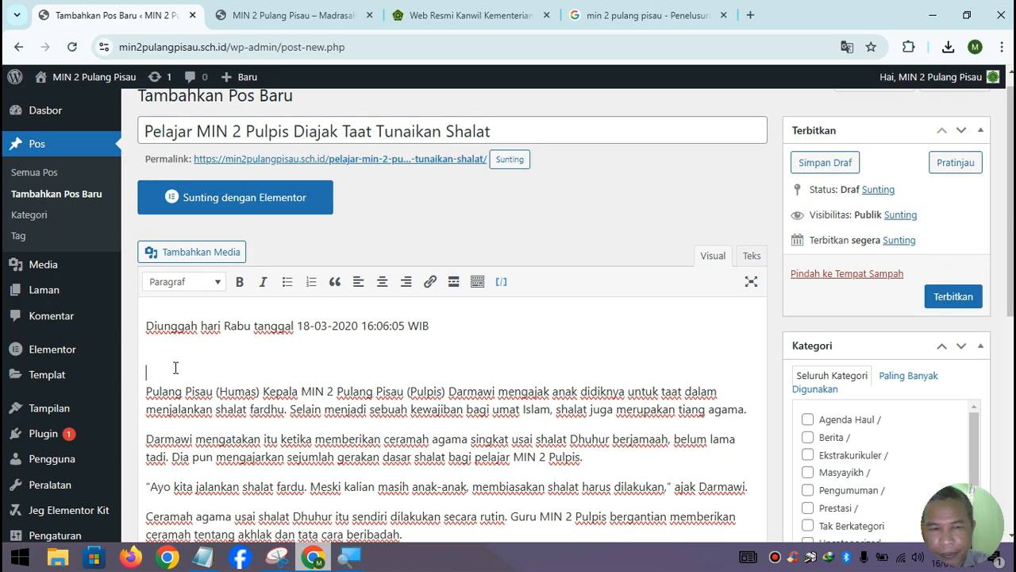
key("Delete")
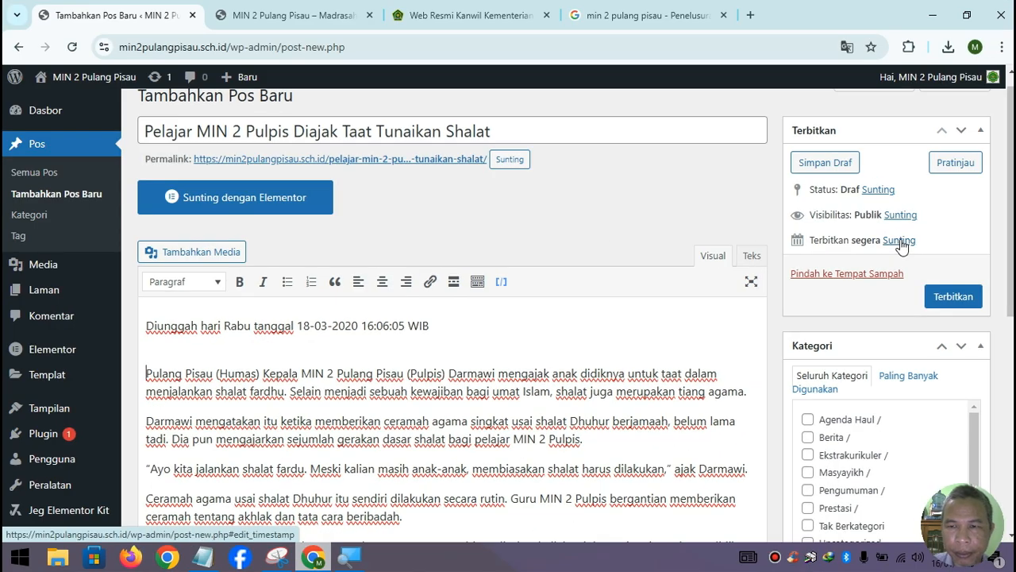
Set the post's publication date and time to 18 March 2020 at 16:06
left_click(900, 240)
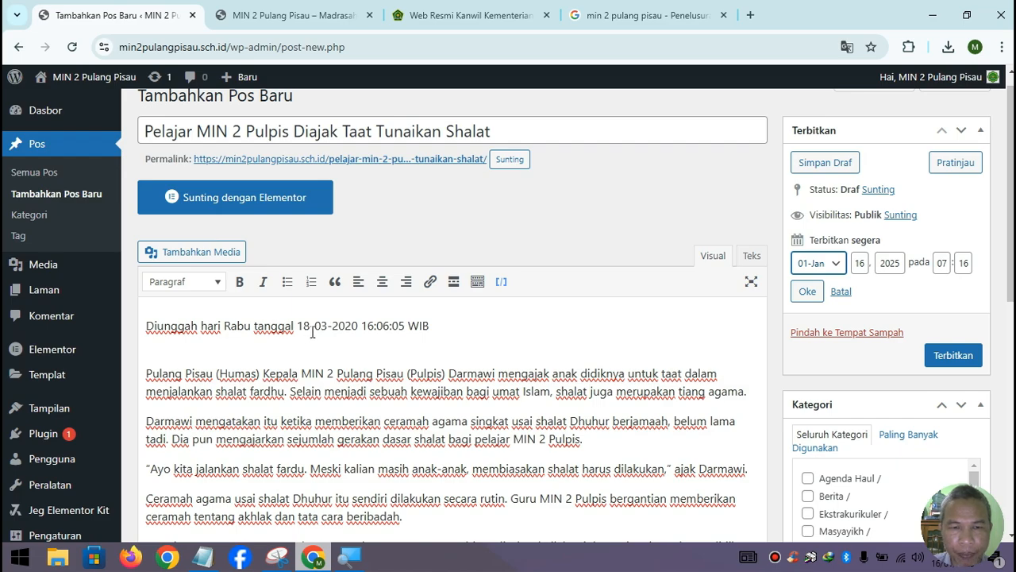
left_click(844, 268)
left_click(834, 319)
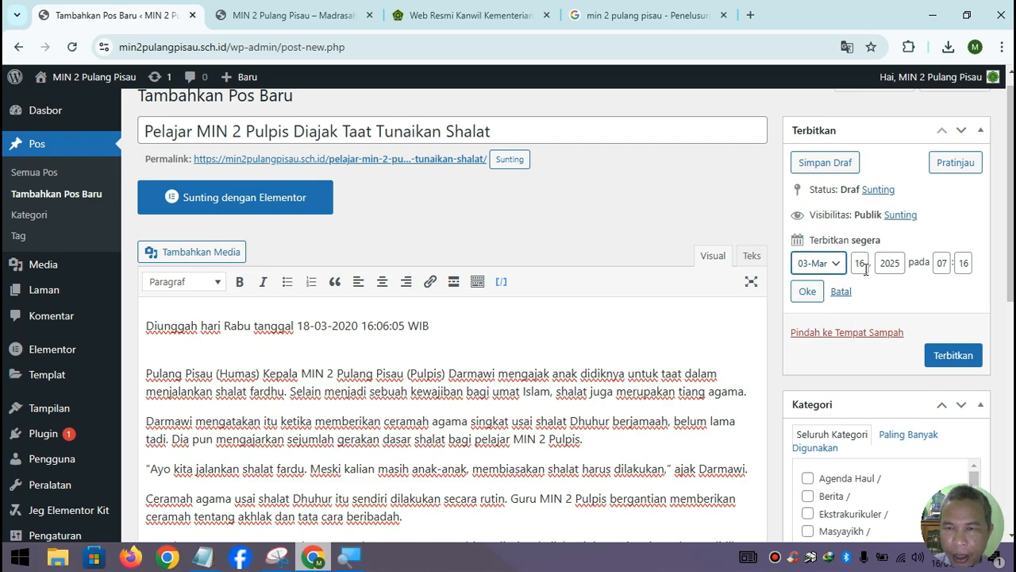
left_click(865, 267)
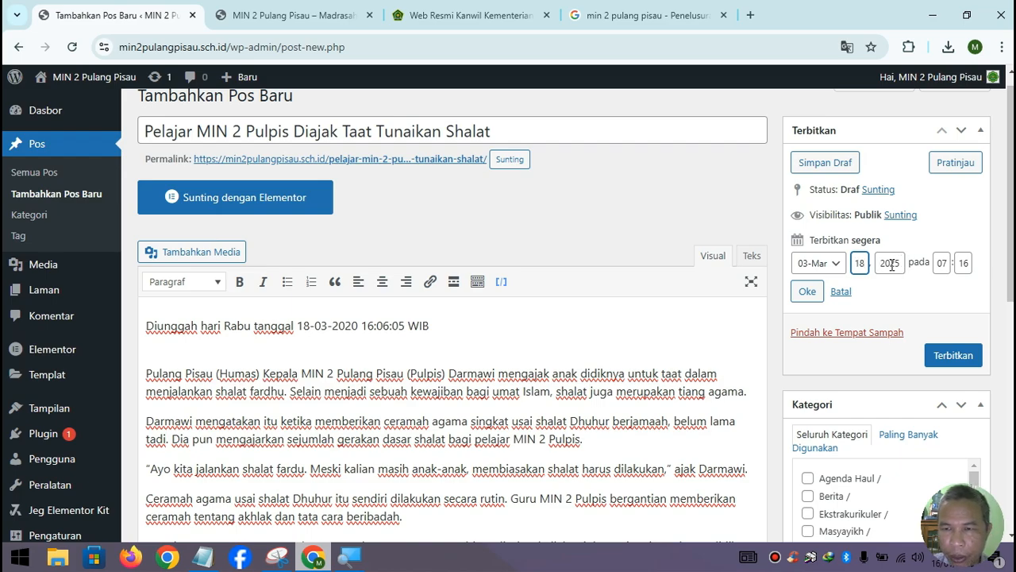
left_click_drag(892, 266, 900, 264)
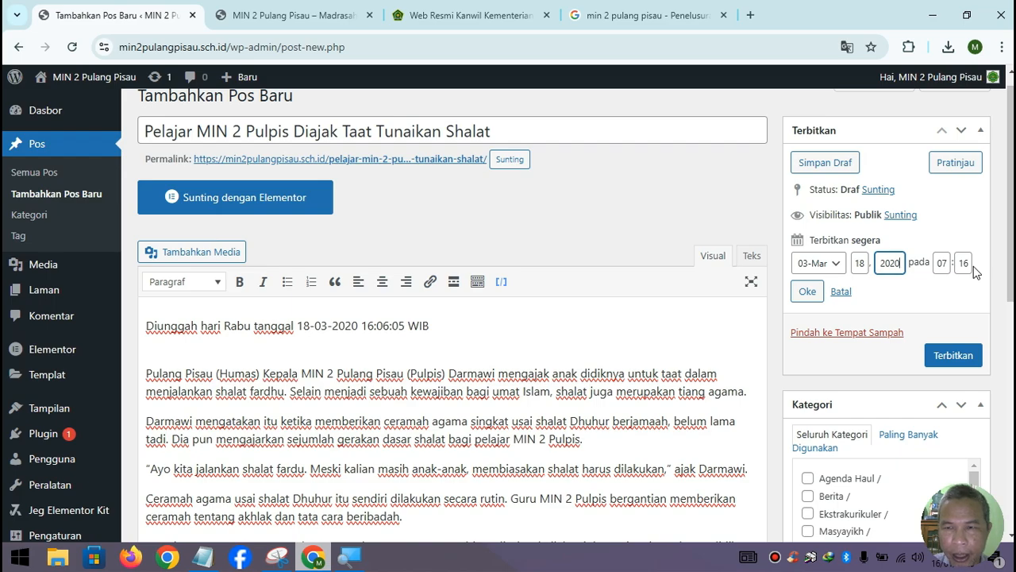
left_click_drag(947, 264, 916, 266)
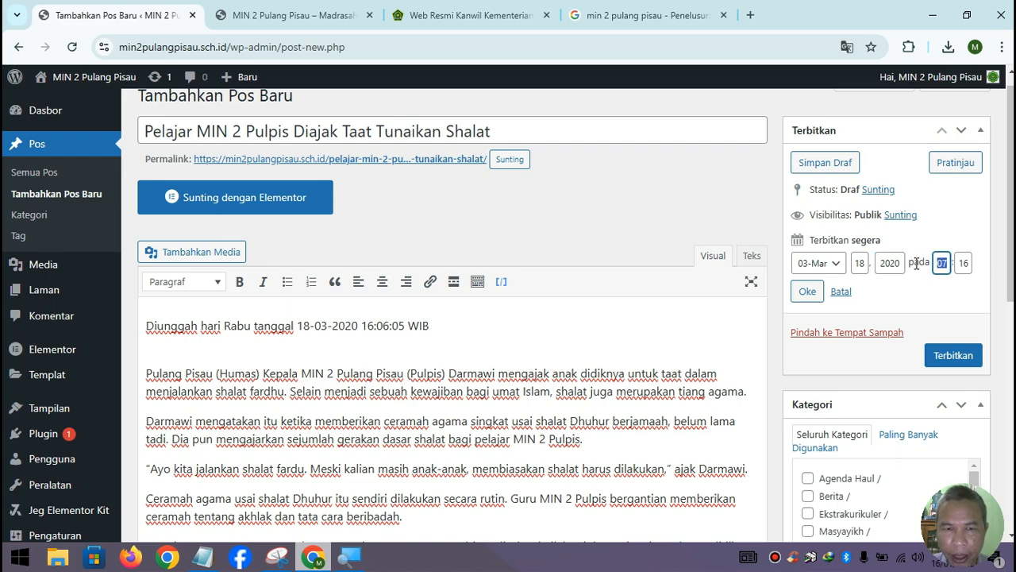
type("16")
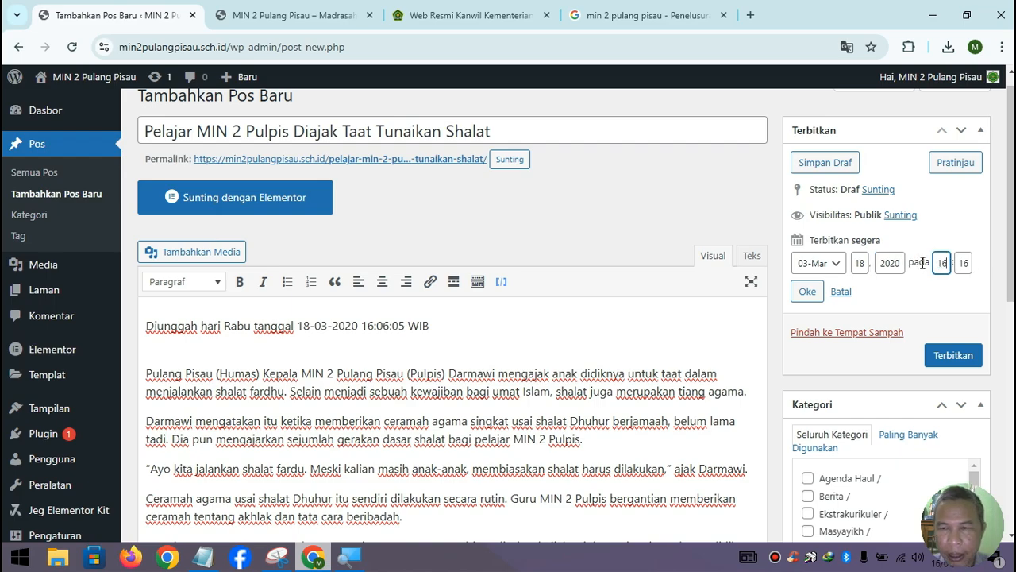
left_click(968, 264)
left_click_drag(969, 264, 943, 267)
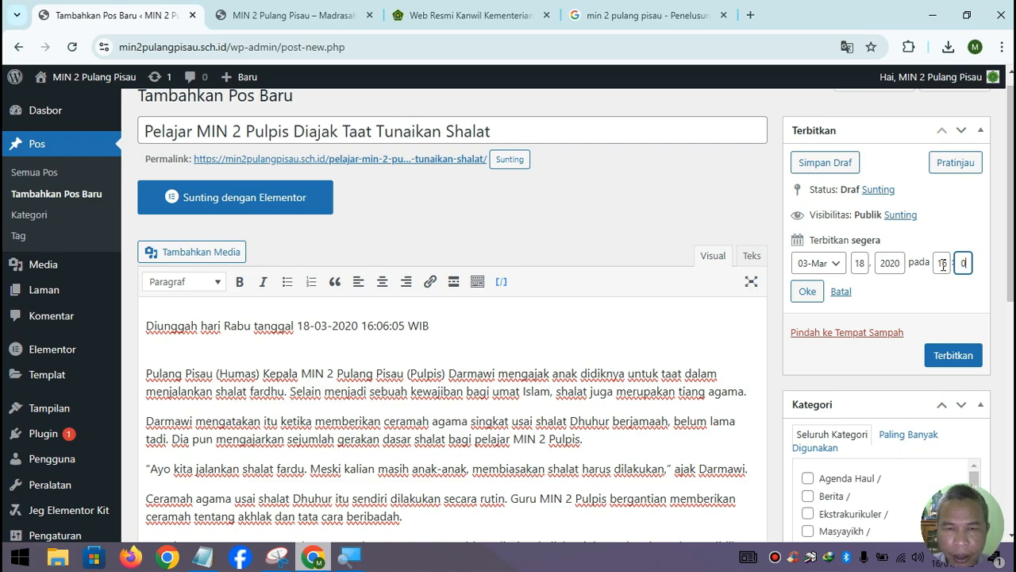
type("06")
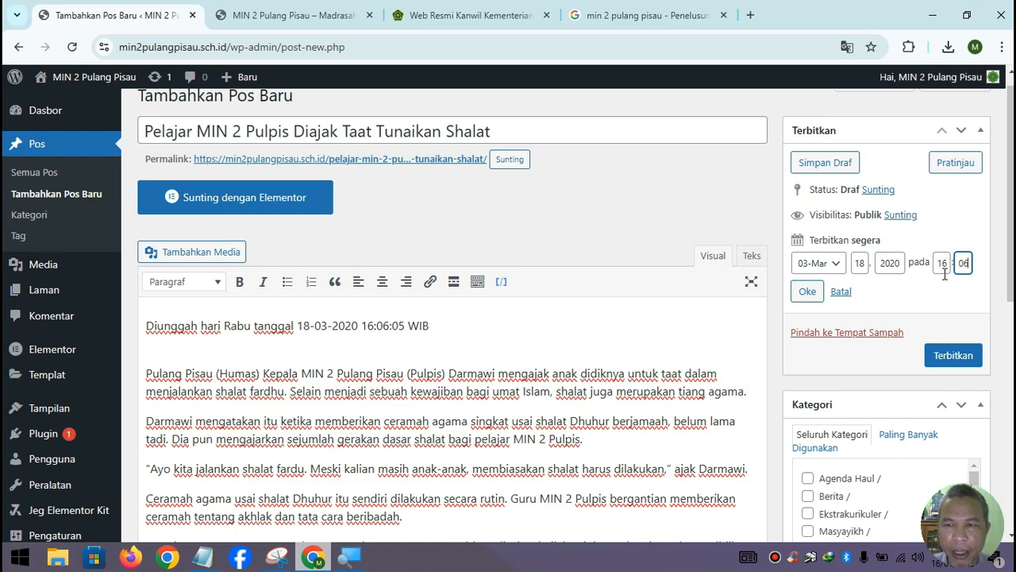
left_click(809, 292)
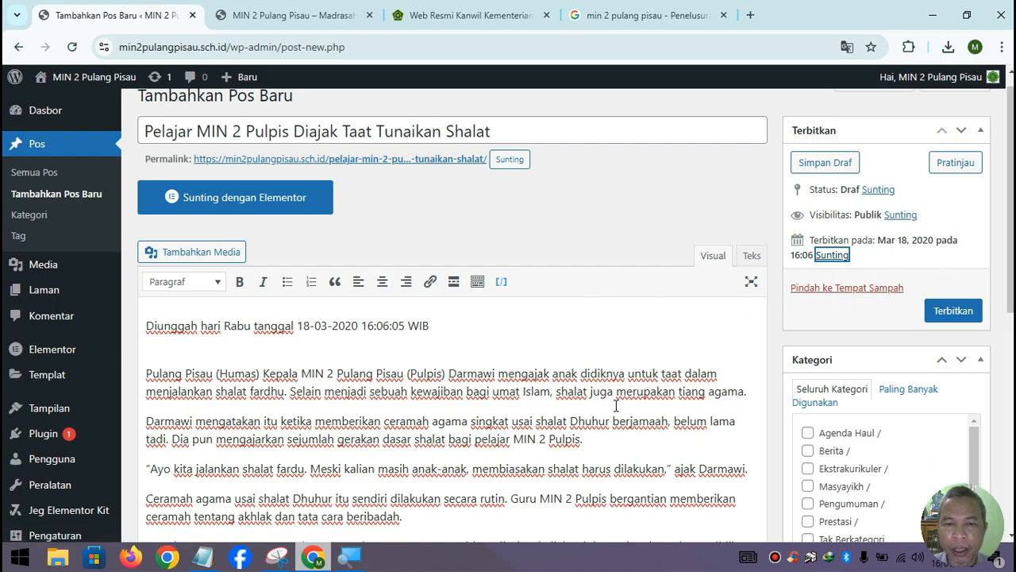
scroll(615, 406, "down", 1)
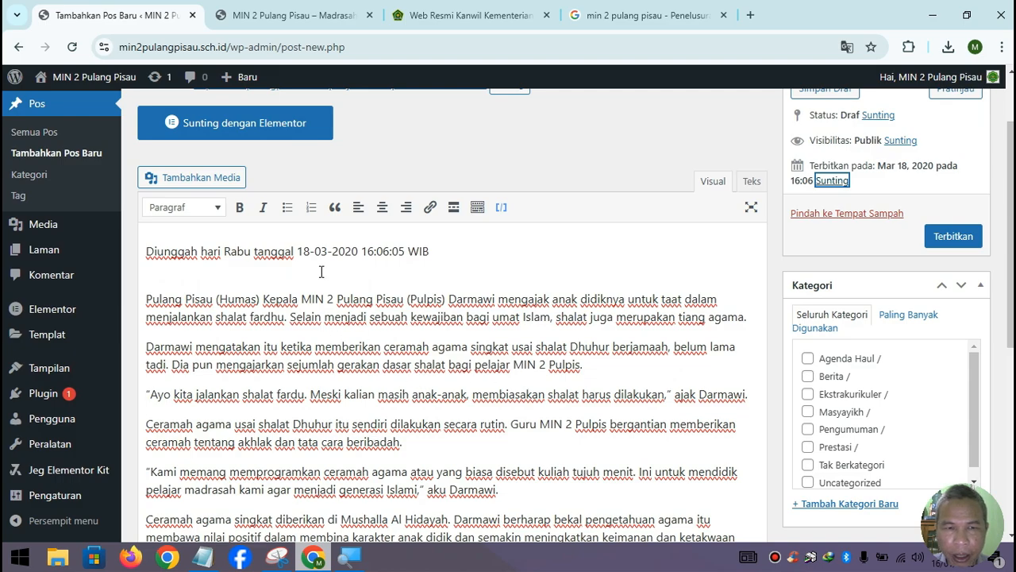
left_click_drag(438, 262, 146, 239)
key("Delete")
key("Delete")
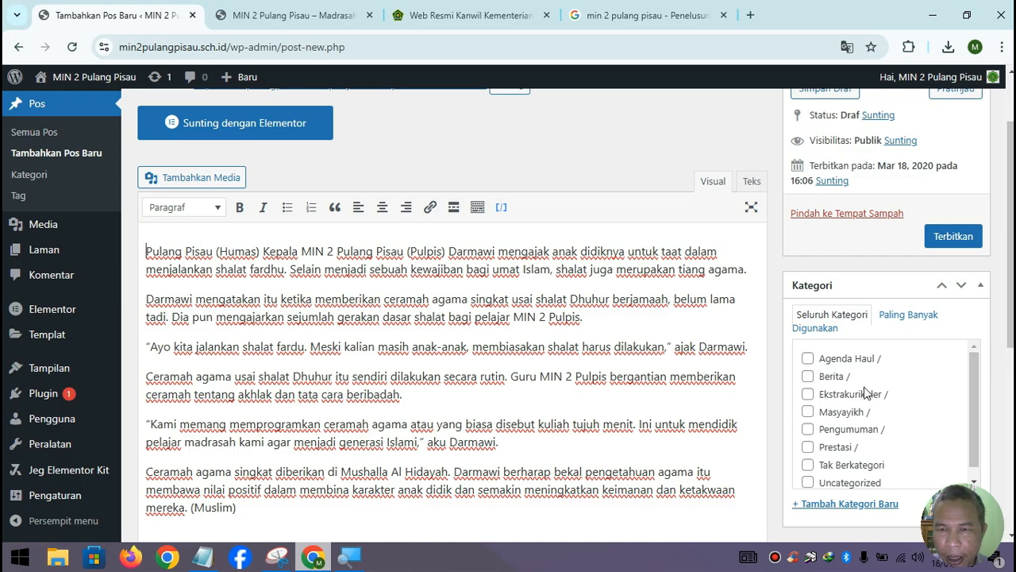
Assign the post to the Berita category
scroll(255, 218, "up", 1)
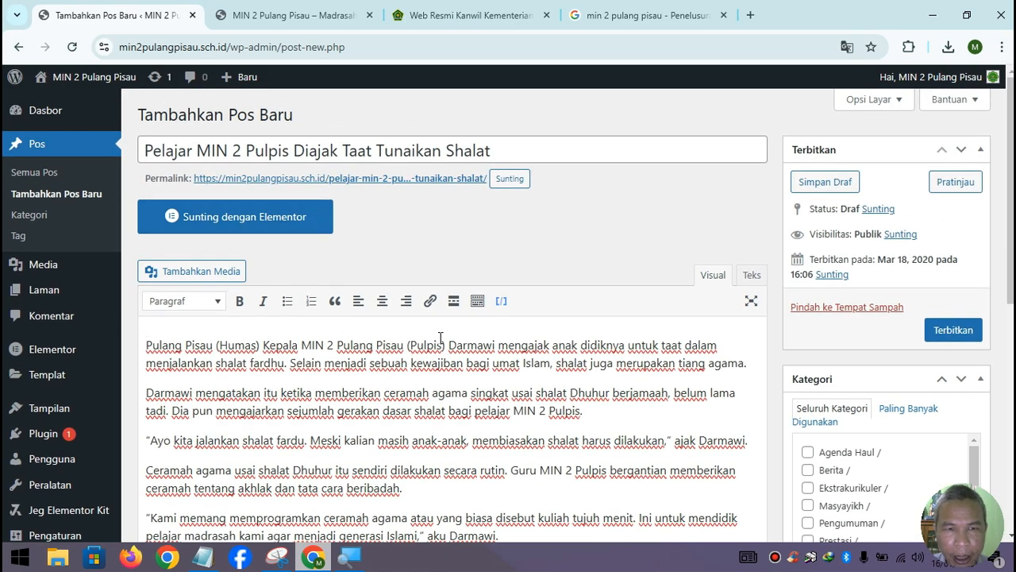
scroll(440, 338, "down", 2)
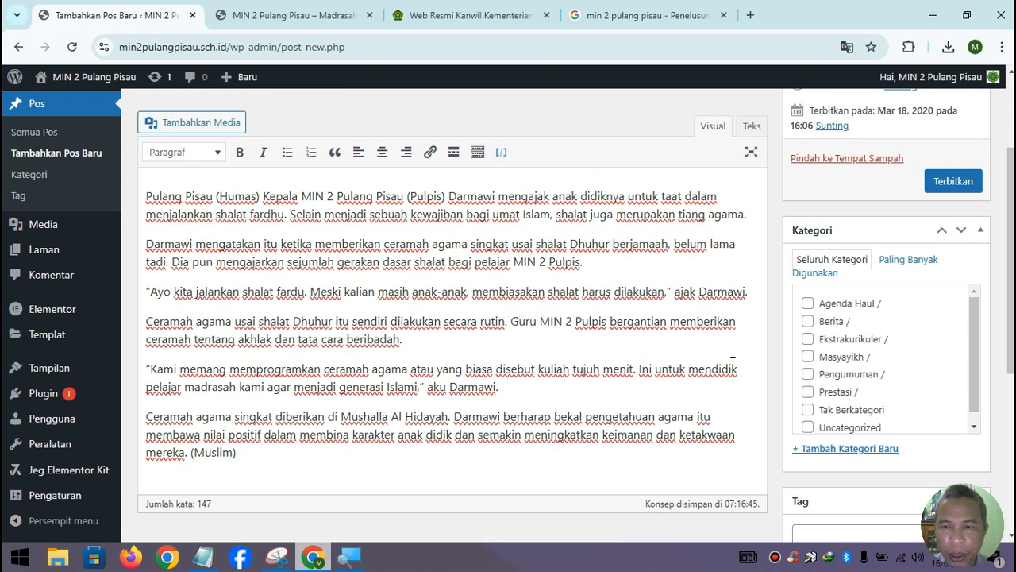
left_click_drag(975, 361, 976, 391)
left_click(287, 16)
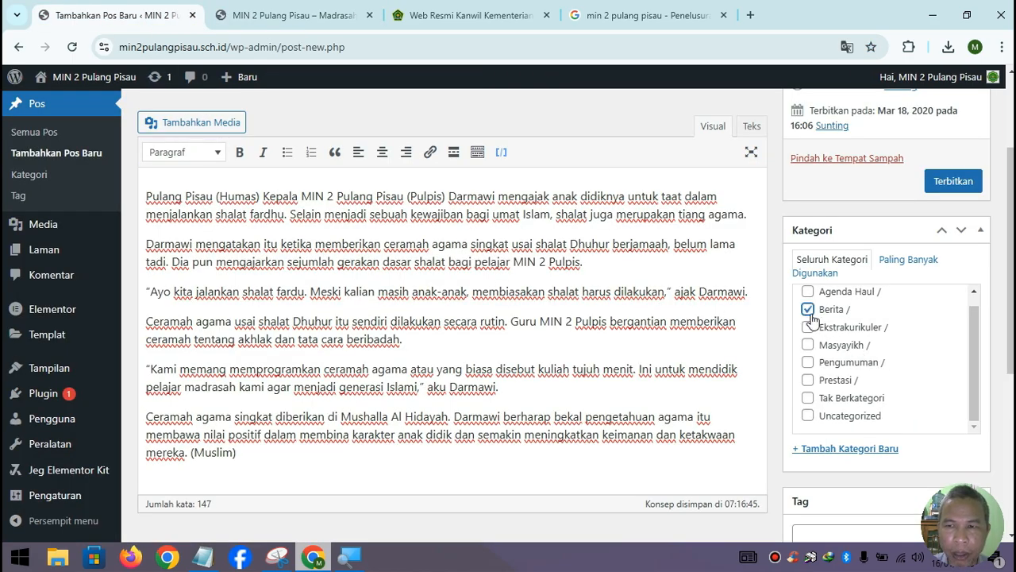
scroll(449, 315, "up", 2)
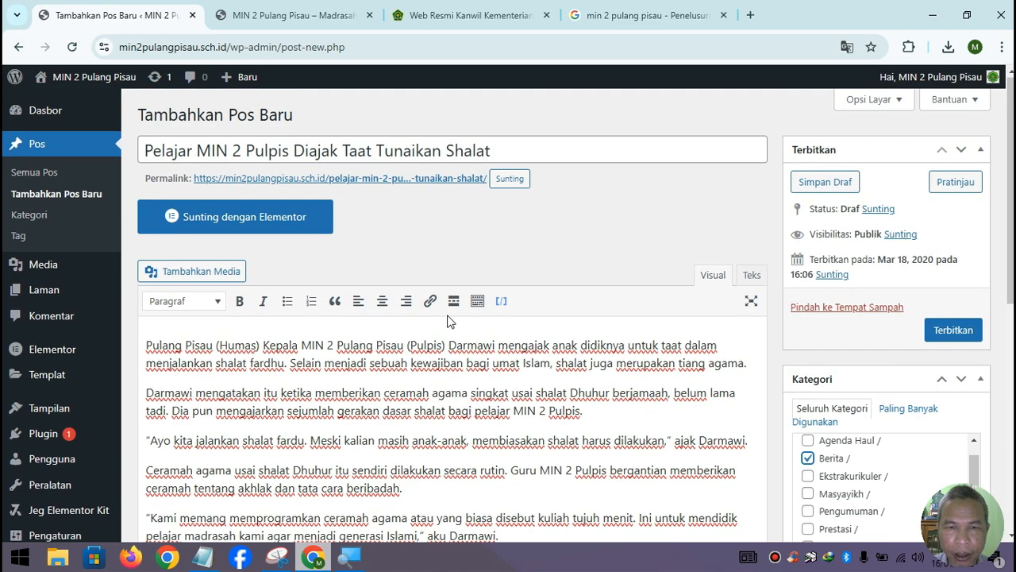
left_click(371, 151)
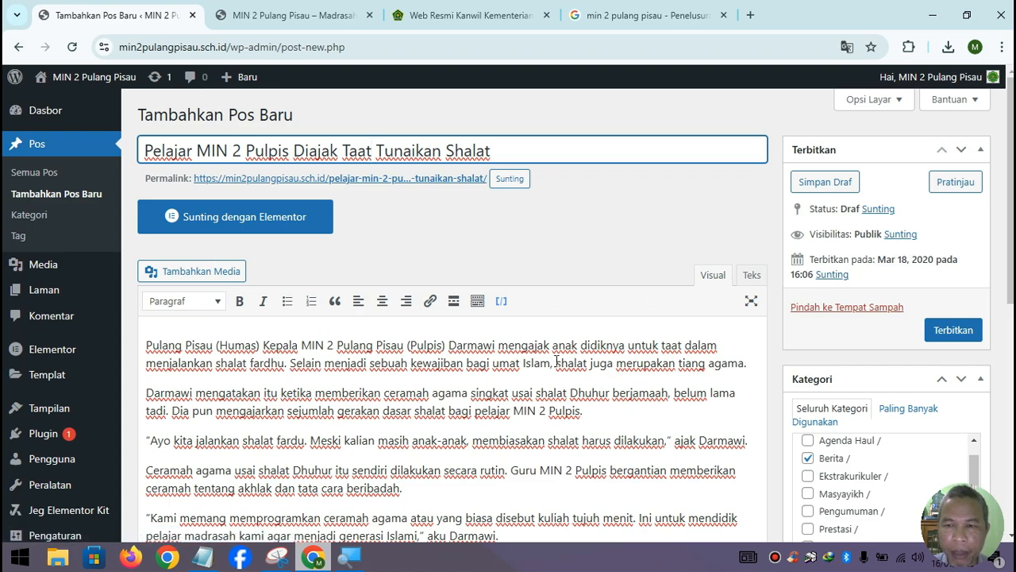
Upload berita 01.jpg from the Downloads folder and set it as the post's featured image
scroll(802, 319, "down", 3)
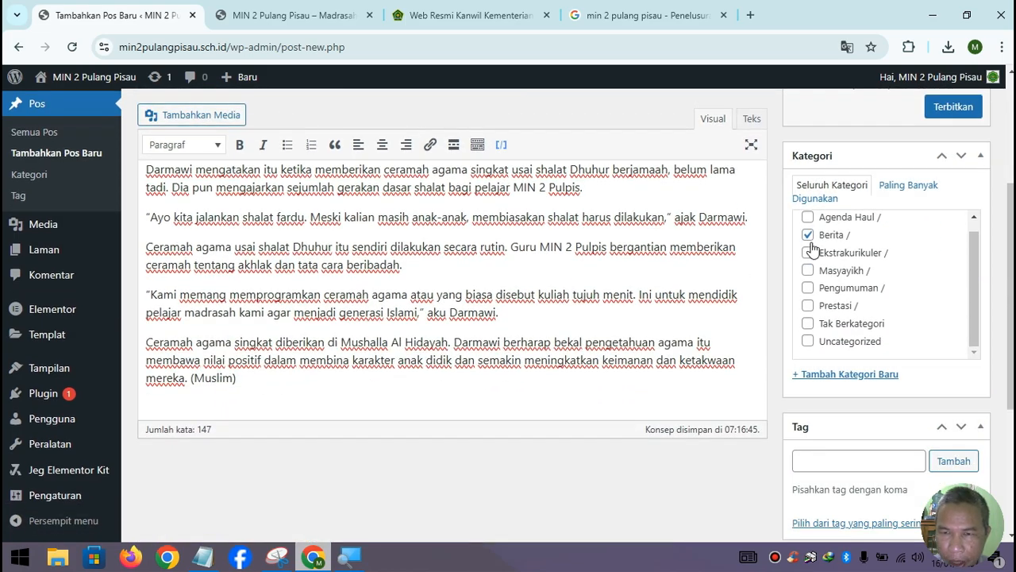
scroll(672, 364, "down", 2)
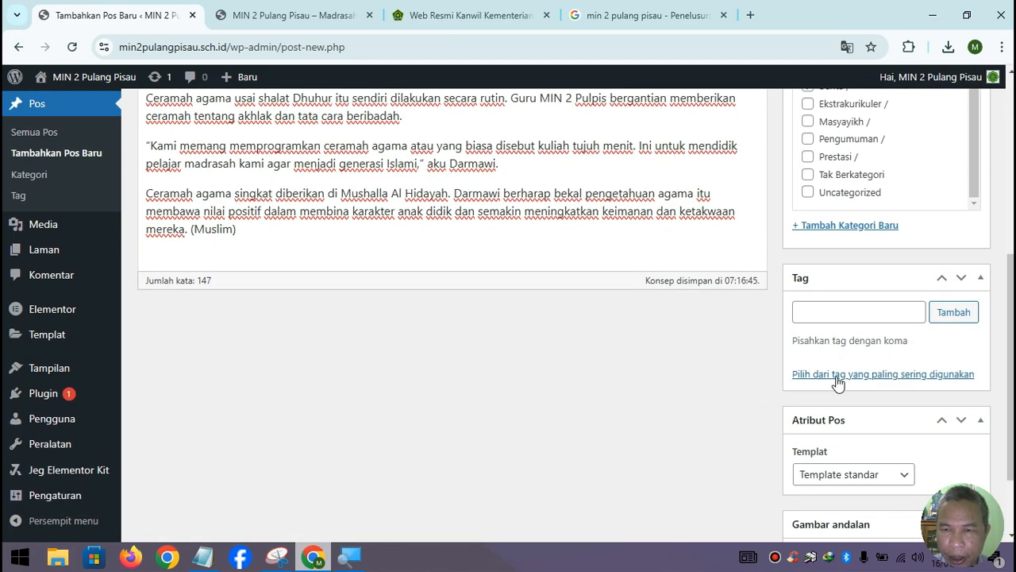
scroll(872, 341, "down", 2)
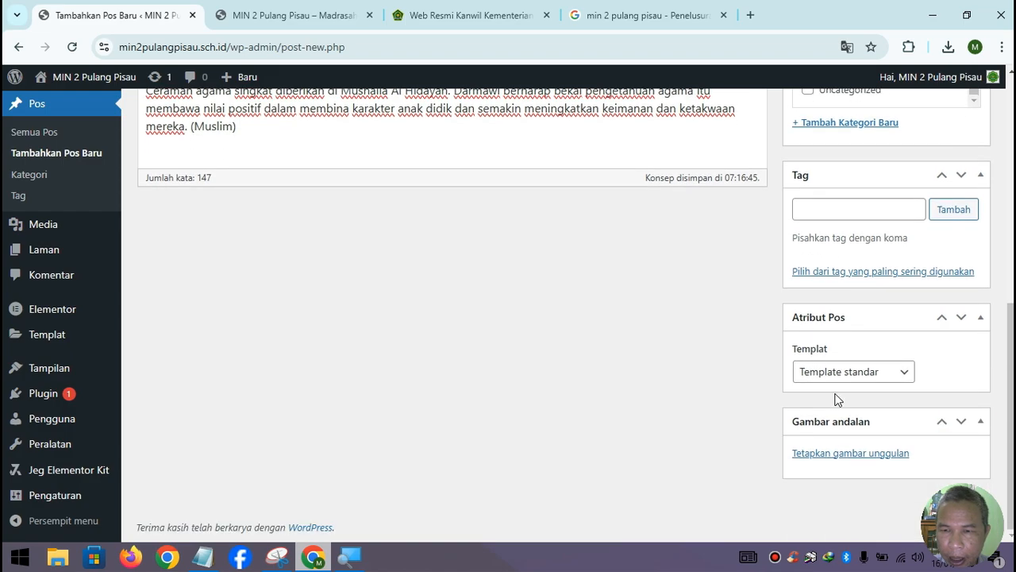
left_click(840, 454)
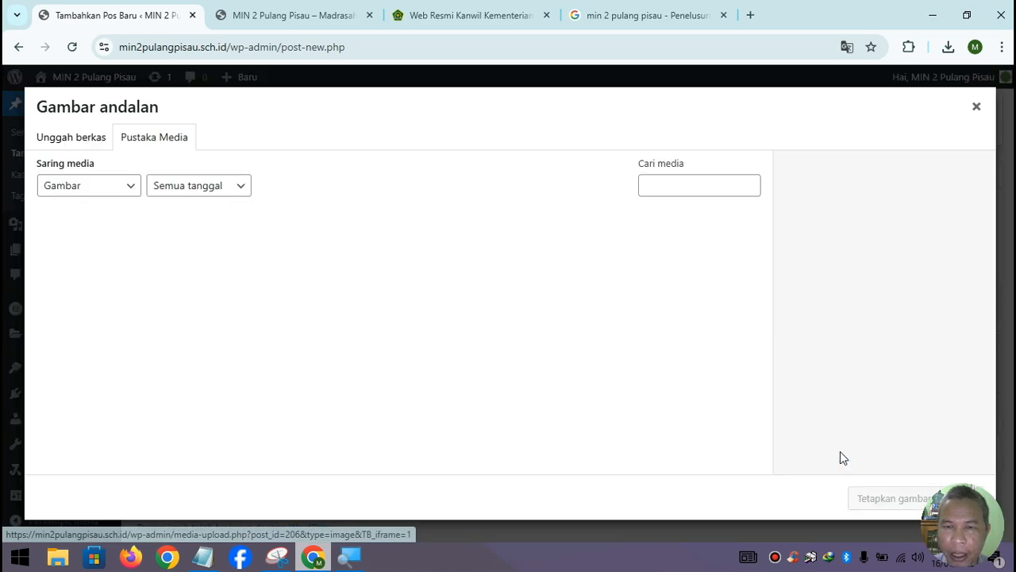
left_click(102, 140)
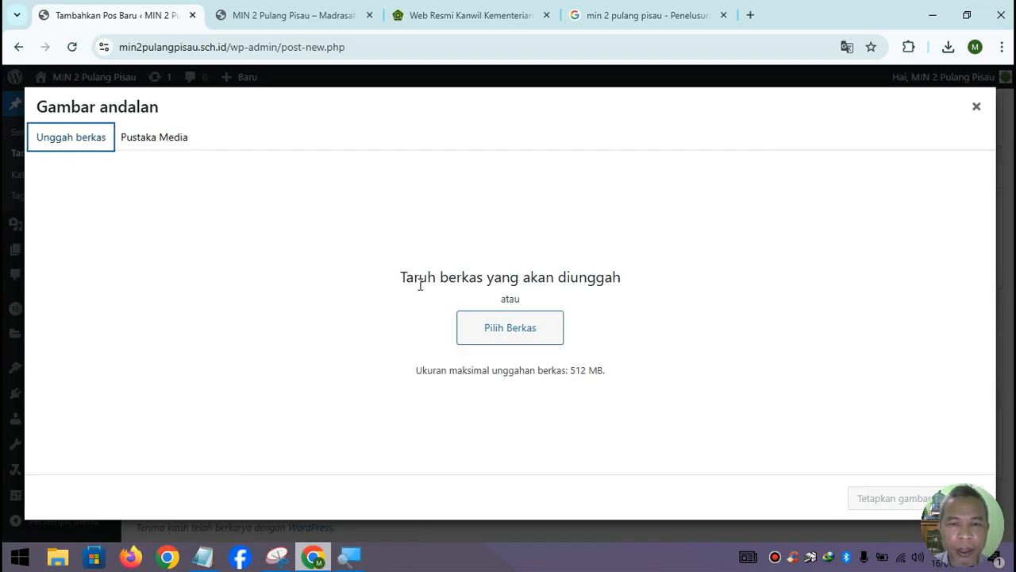
left_click(495, 326)
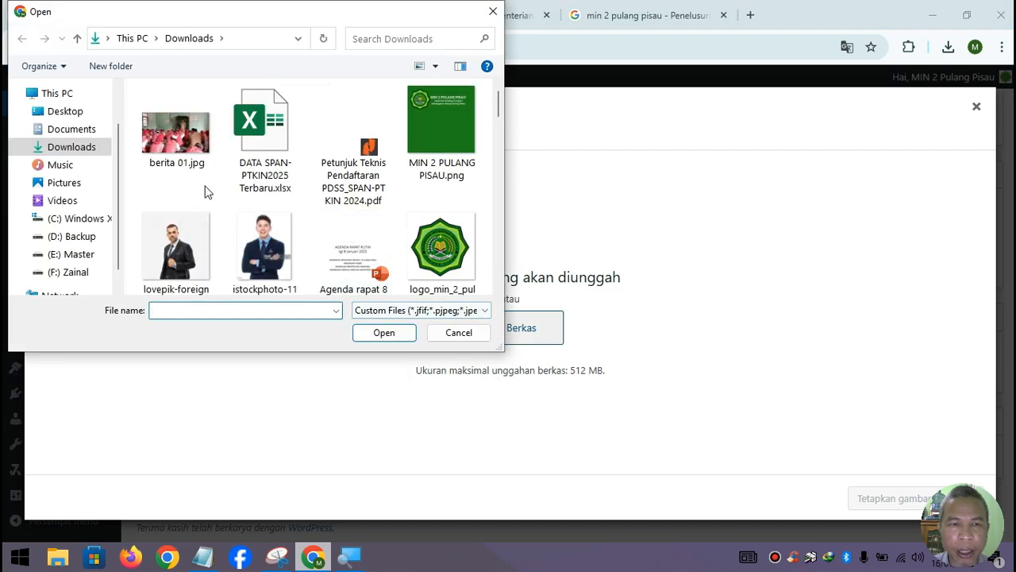
left_click(149, 169)
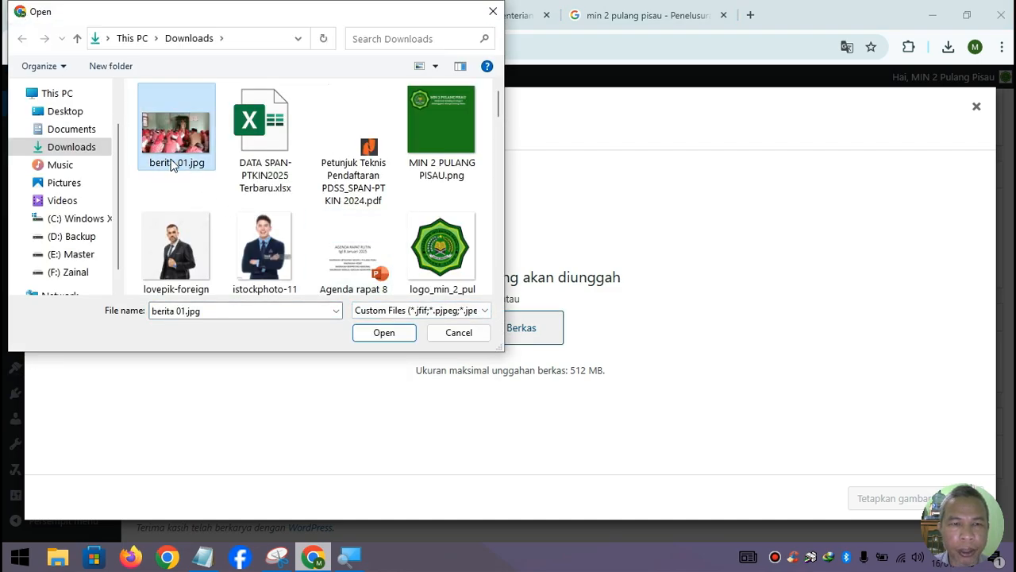
left_click(395, 333)
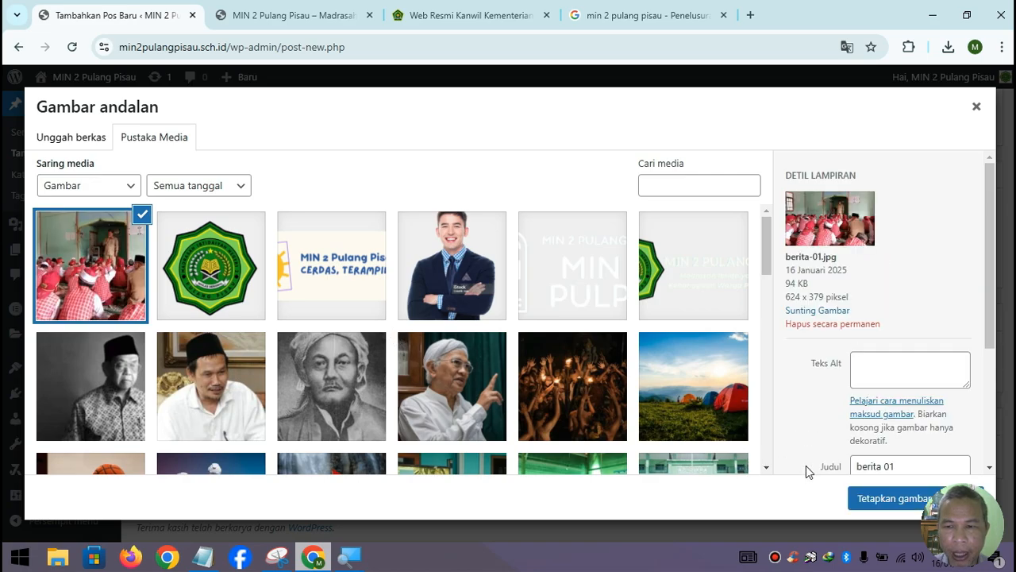
left_click(879, 498)
scroll(841, 436, "down", 2)
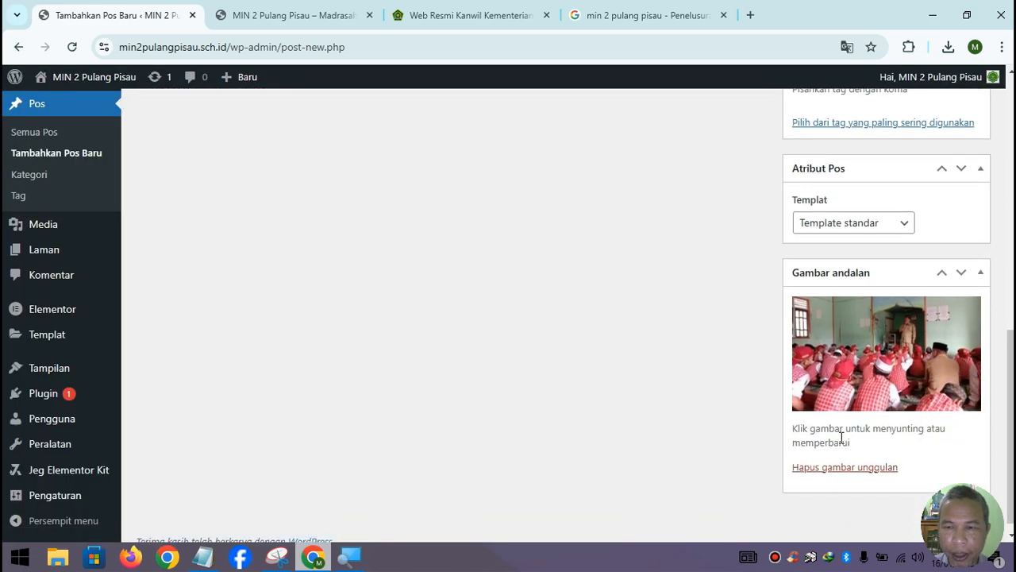
Publish the post and reload the school website's homepage
scroll(933, 428, "up", 10)
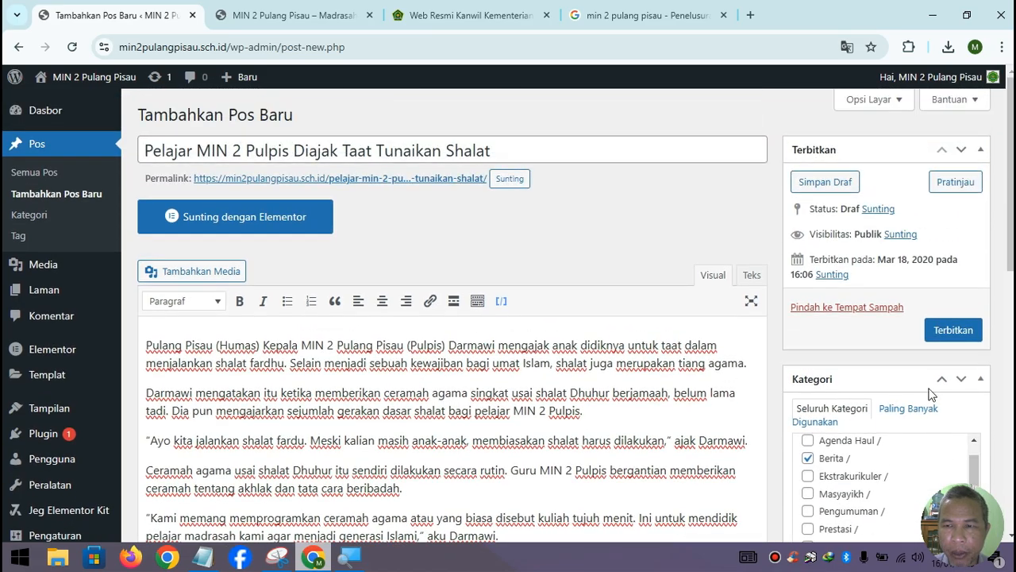
left_click(952, 333)
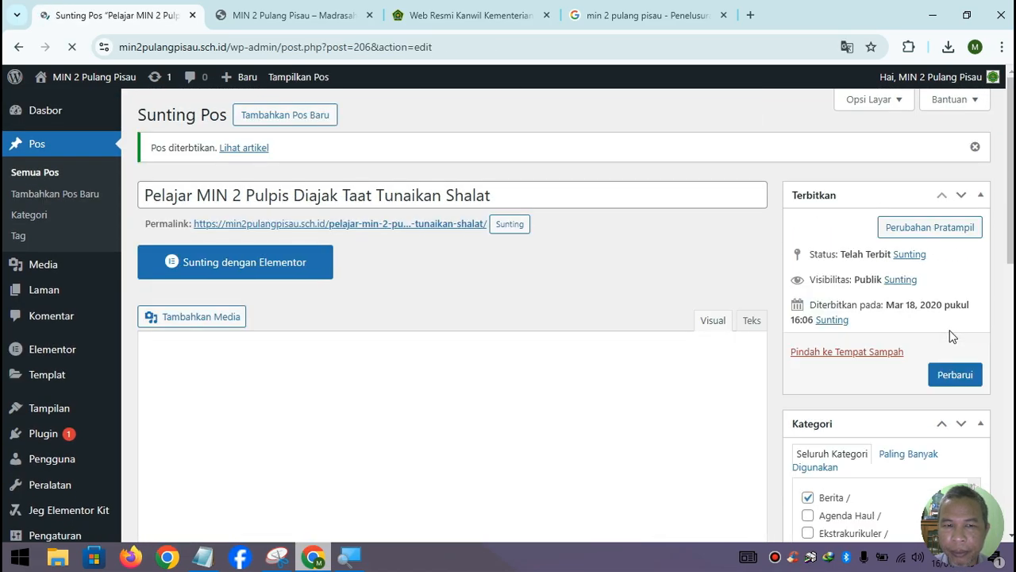
left_click(302, 22)
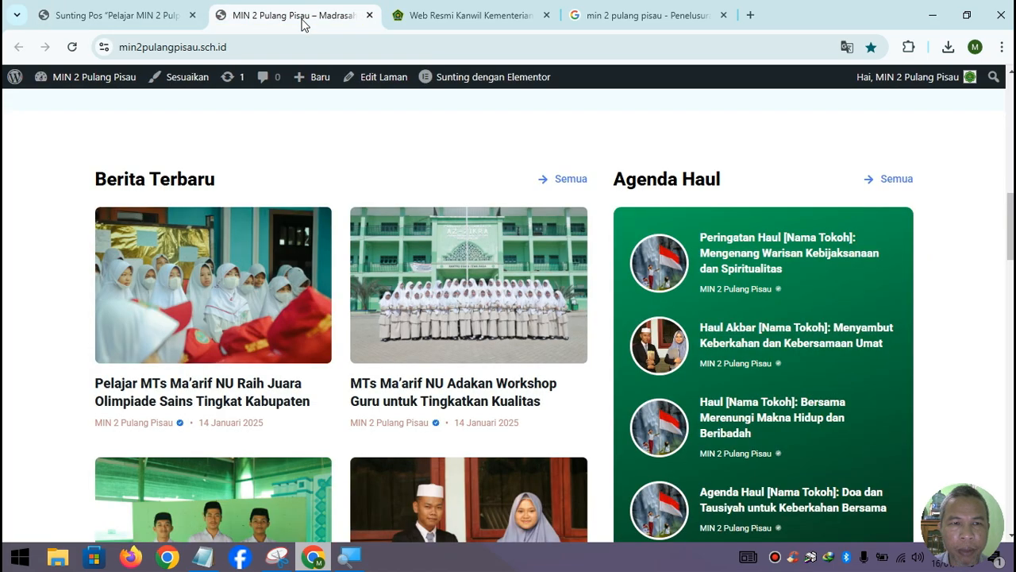
left_click(72, 47)
Examine where the new article appears in the Berita Terbaru section and look over the homepage's other sections
scroll(464, 405, "down", 6)
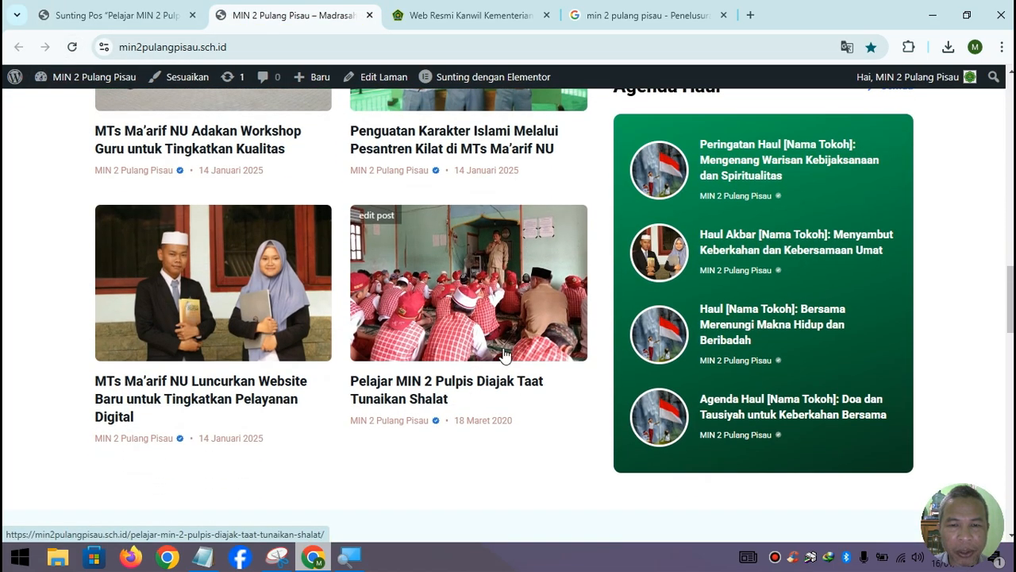
scroll(488, 359, "up", 1)
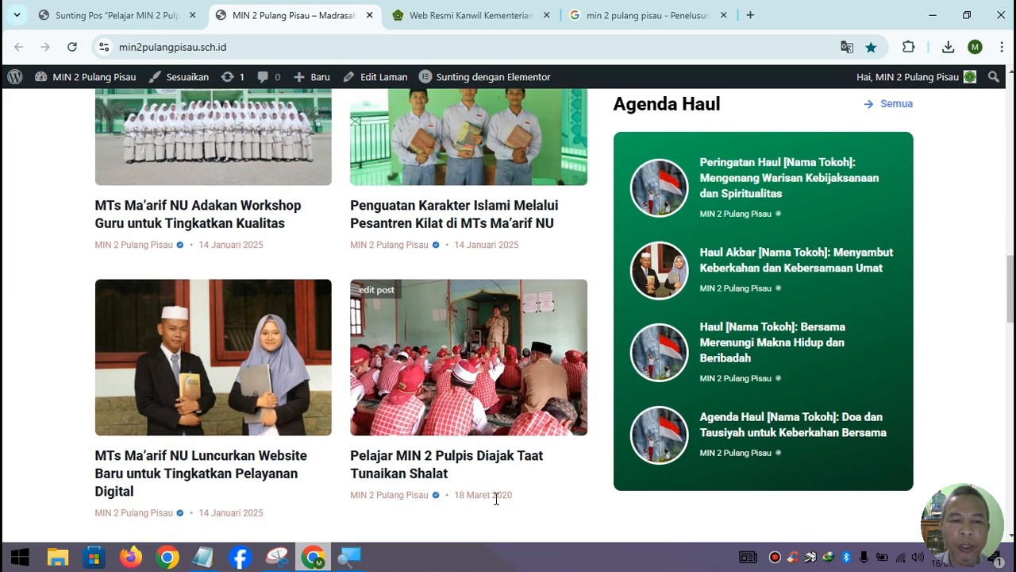
scroll(303, 429, "up", 5)
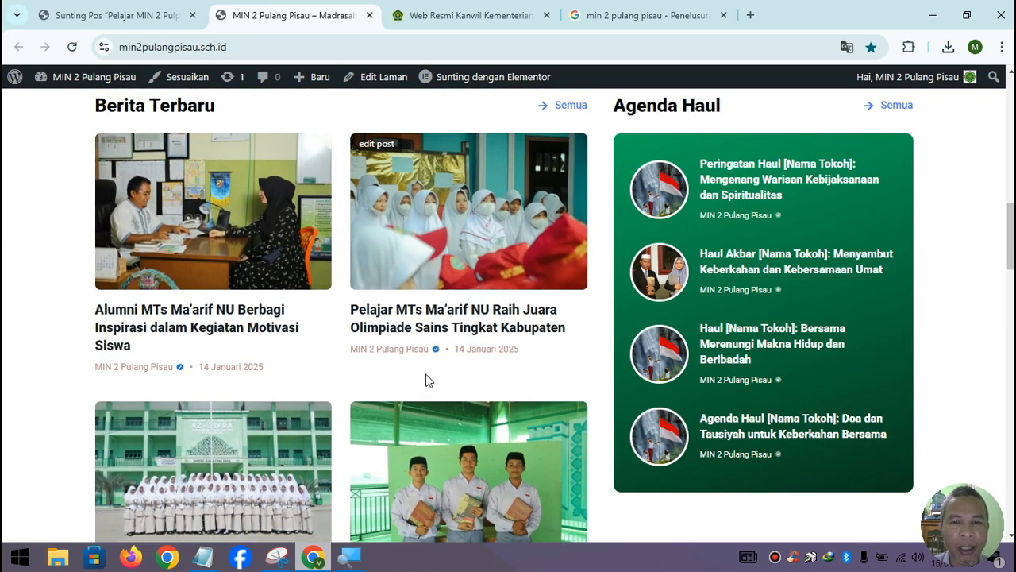
scroll(443, 361, "down", 5)
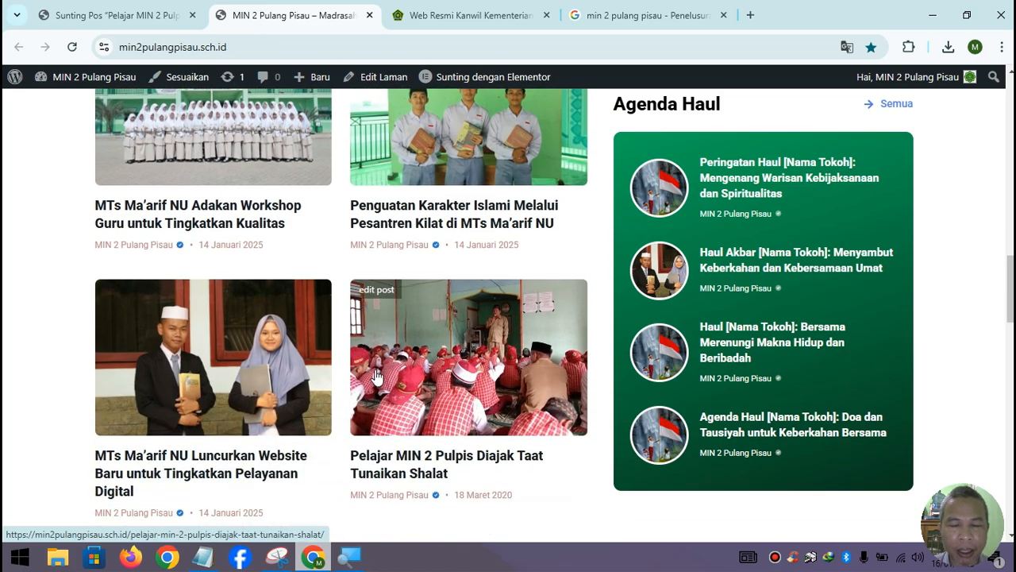
scroll(327, 306, "up", 5)
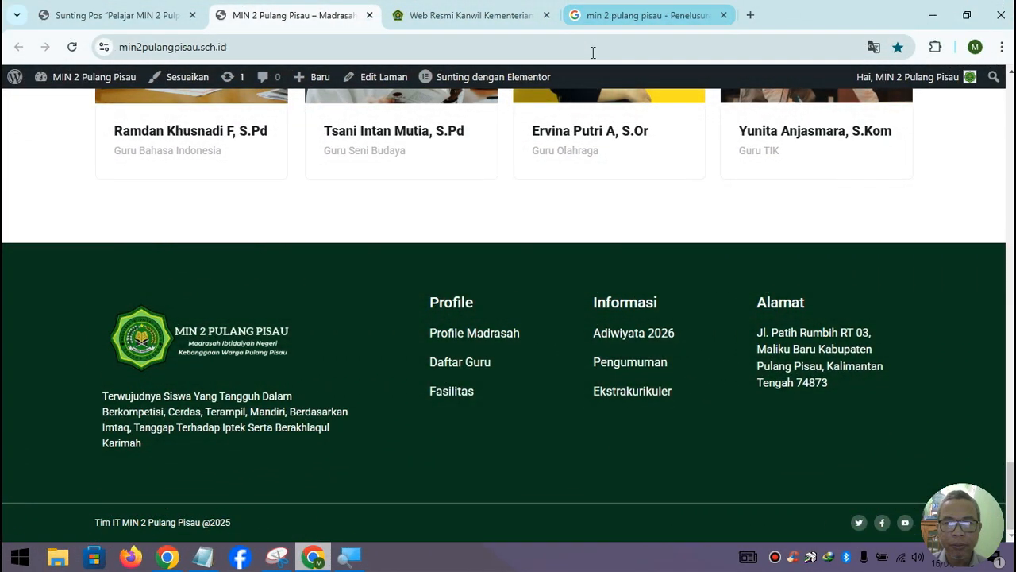
scroll(677, 257, "up", 6)
scroll(676, 254, "up", 3)
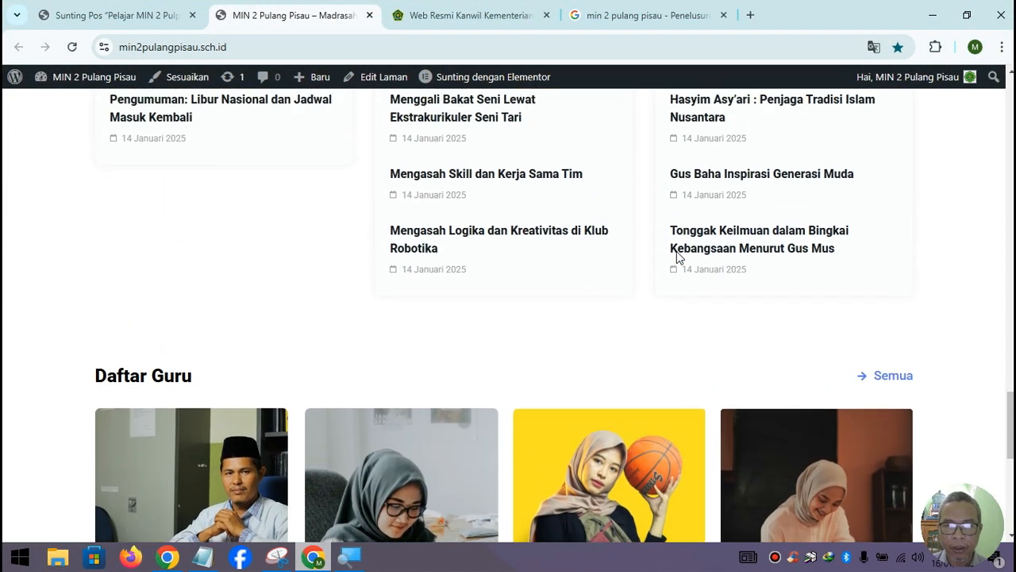
scroll(676, 253, "up", 3)
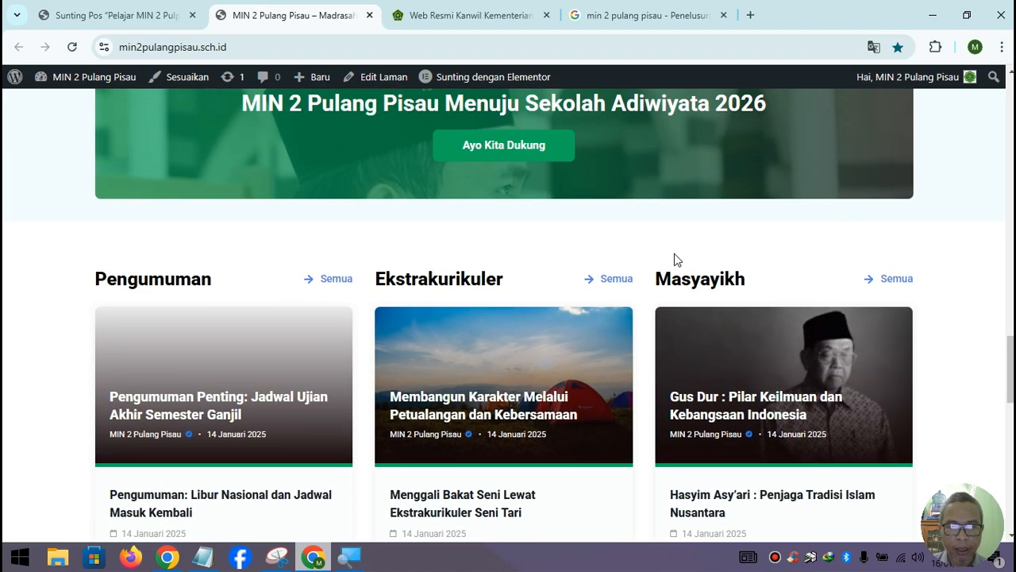
Look over the homepage's lower sections and the articles listed under Berita Terbaru
scroll(674, 254, "down", 3)
scroll(674, 254, "up", 6)
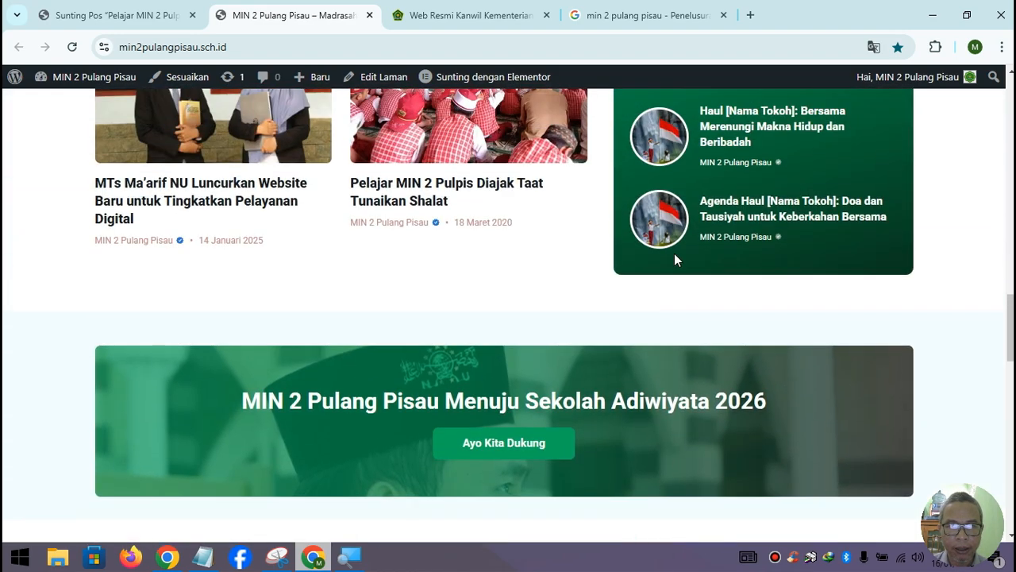
scroll(674, 259, "up", 3)
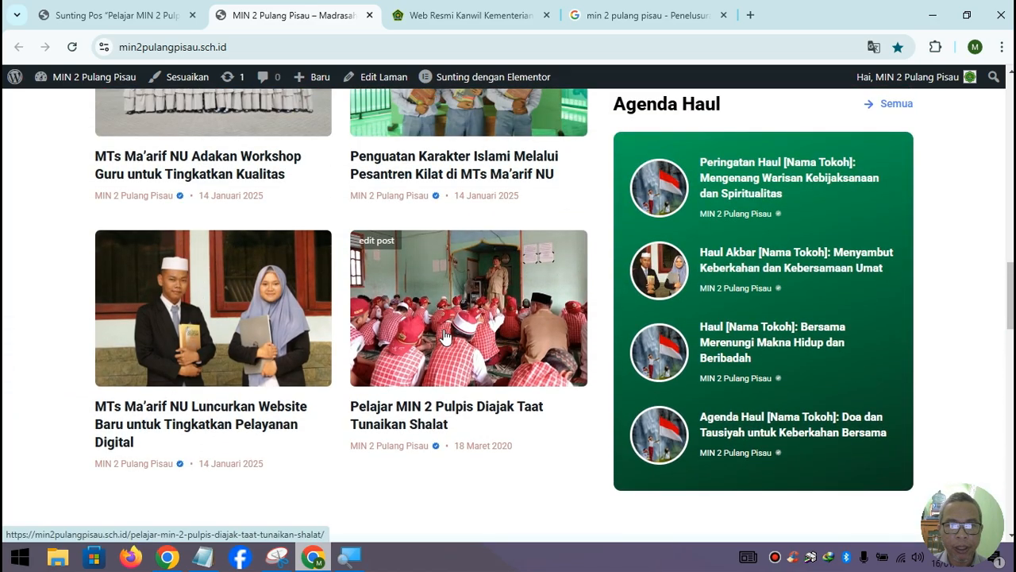
scroll(444, 338, "up", 6)
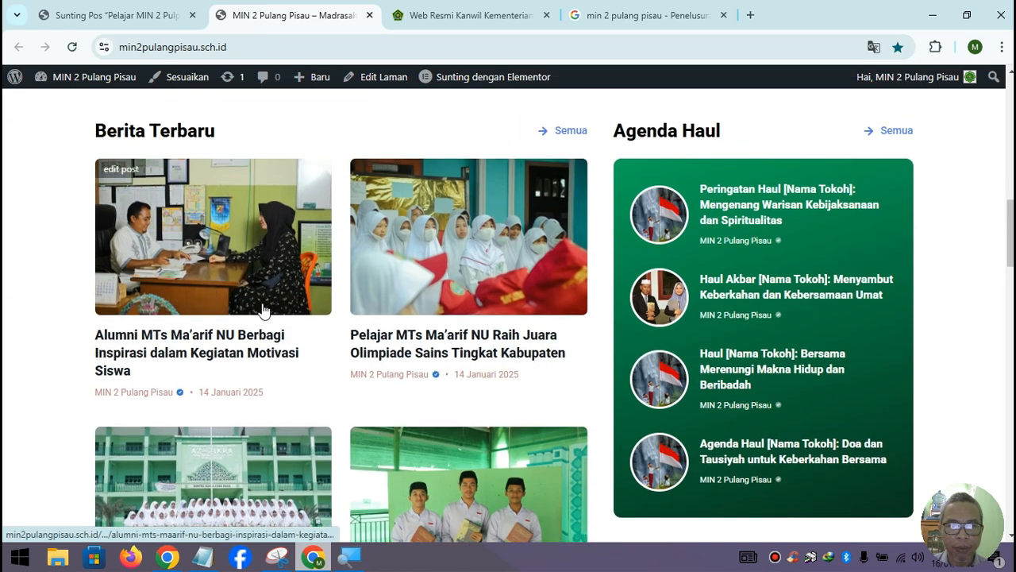
Look through the MIN 2 Pulang Pisau articles in the Kanwil Kemenag Kalteng search results and try to open the next results page
left_click(488, 22)
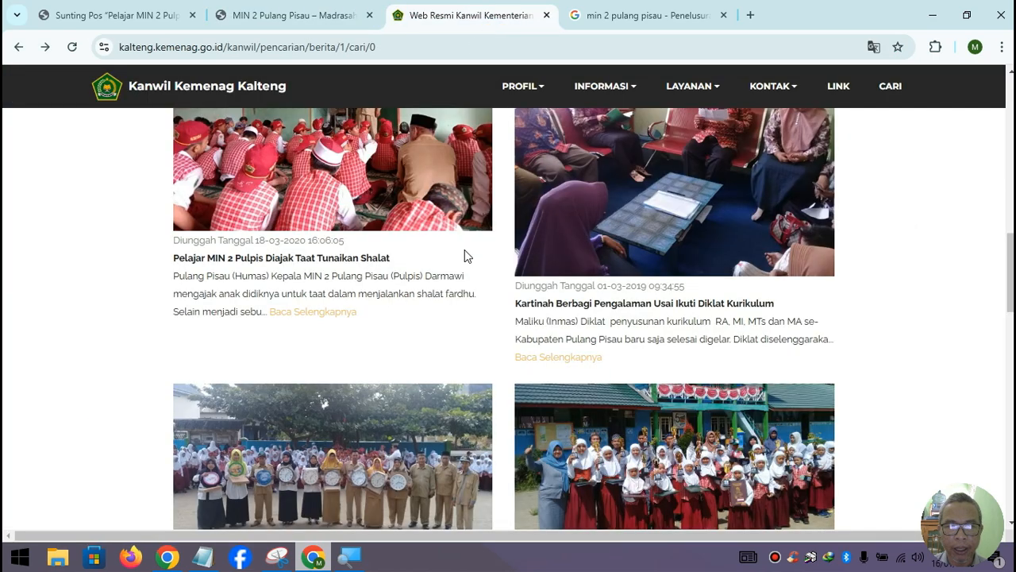
scroll(466, 254, "down", 3)
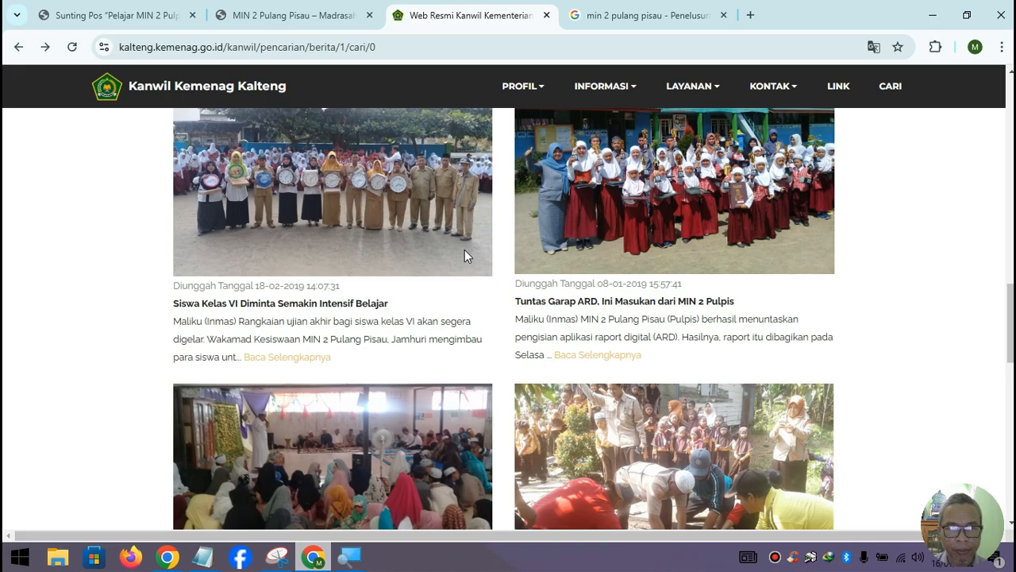
scroll(464, 249, "down", 5)
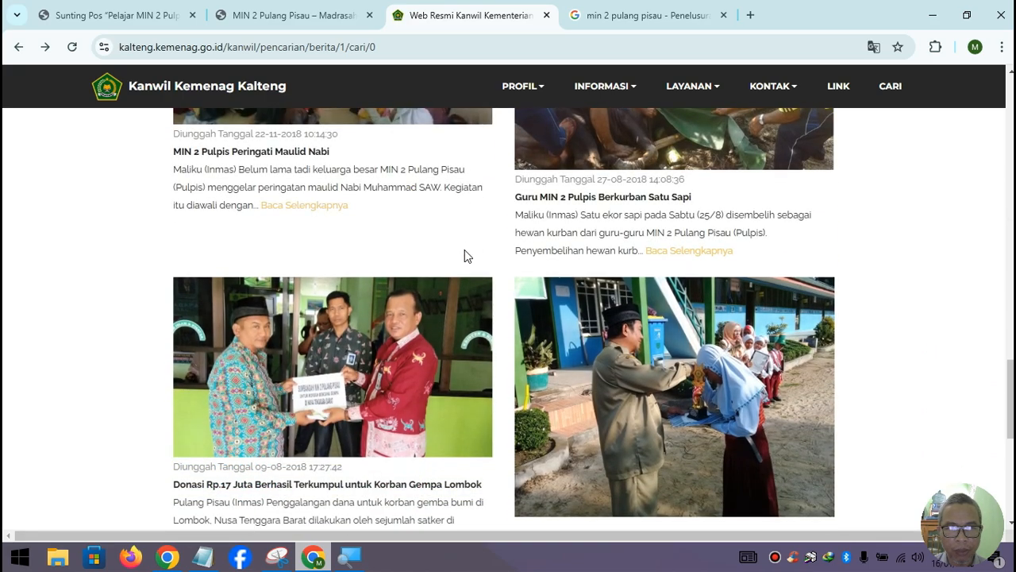
scroll(466, 256, "down", 3)
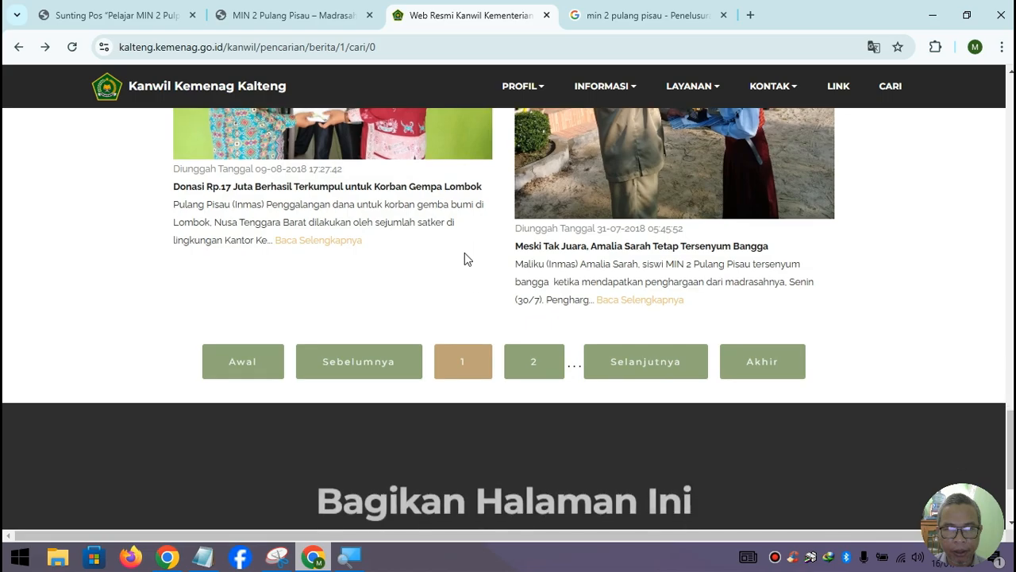
left_click(661, 363)
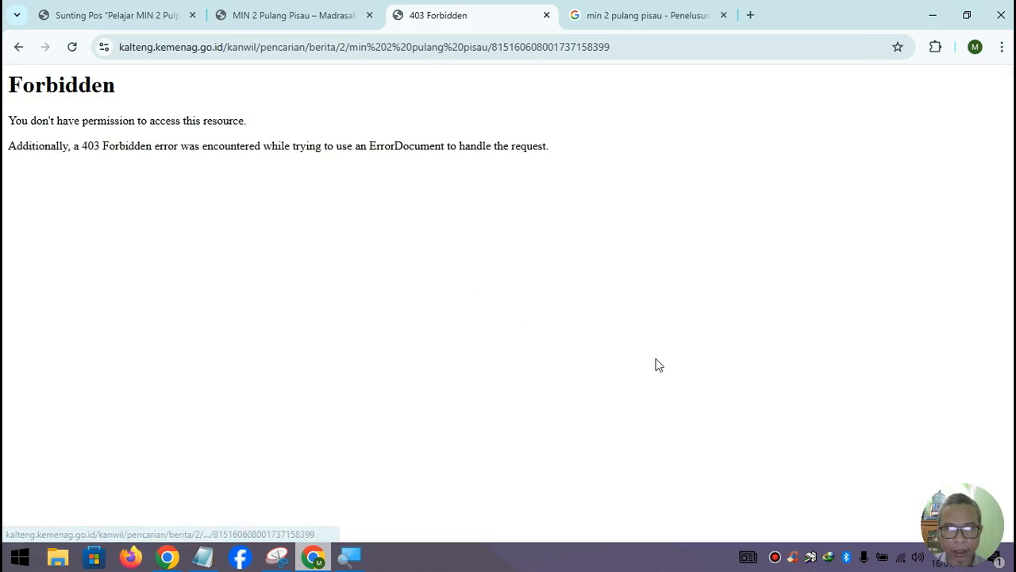
left_click(18, 47)
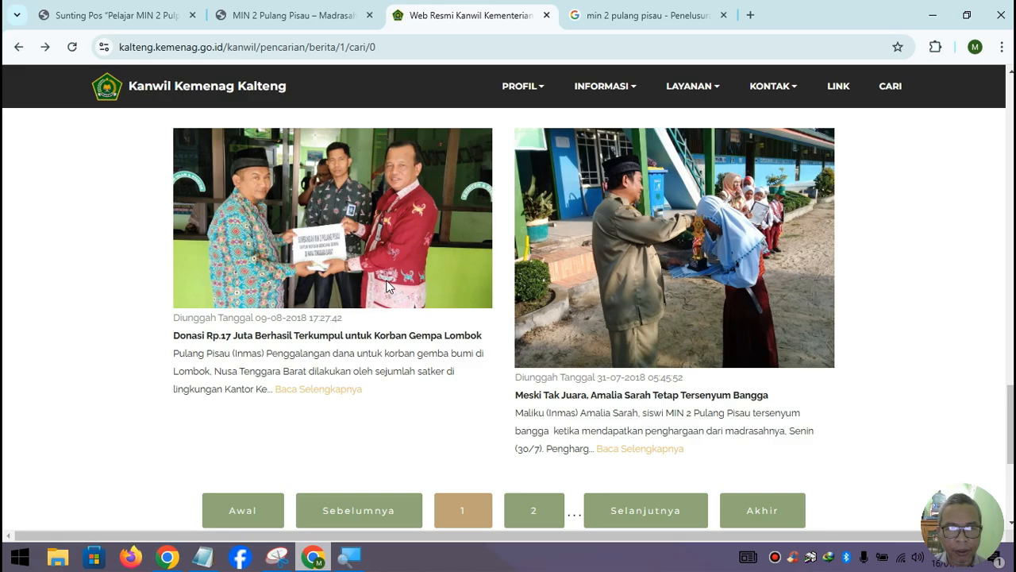
scroll(388, 286, "up", 10)
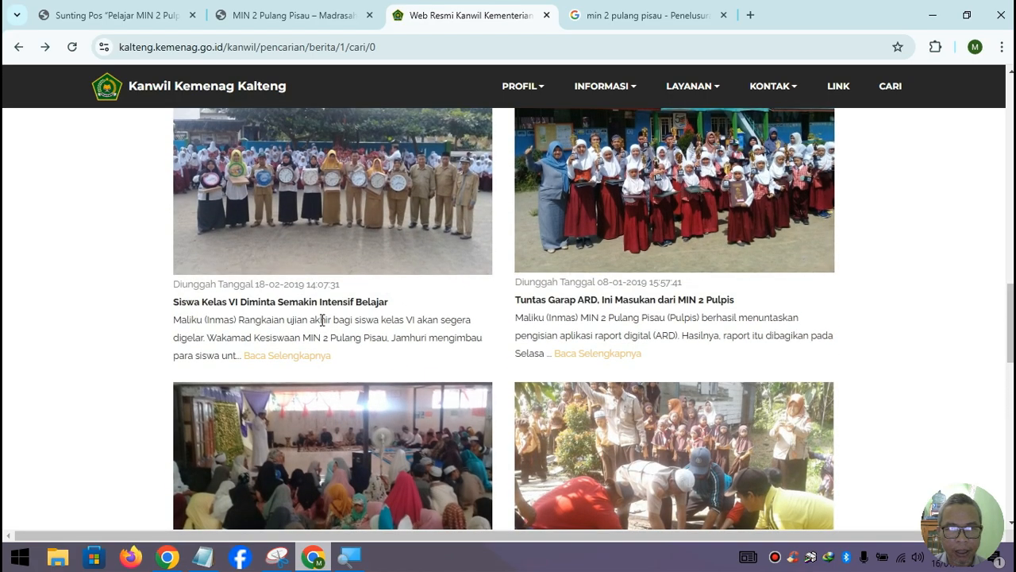
Copy the article "Siswa Kelas VI Diminta Semakin Intensif Belajar" with its upload date into Notepad and remove an extra blank line
left_click(260, 357)
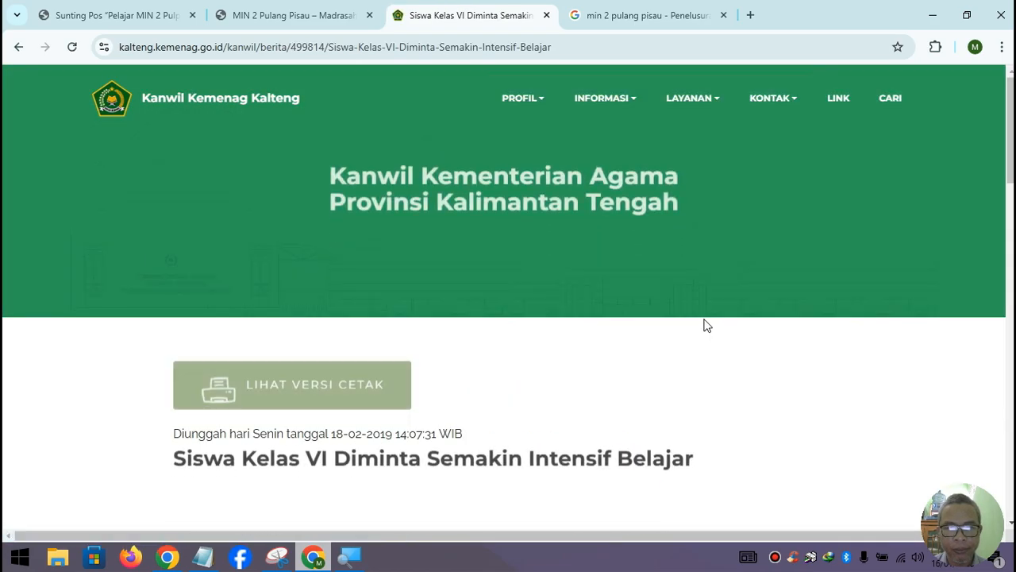
scroll(703, 325, "down", 5)
scroll(703, 325, "down", 4)
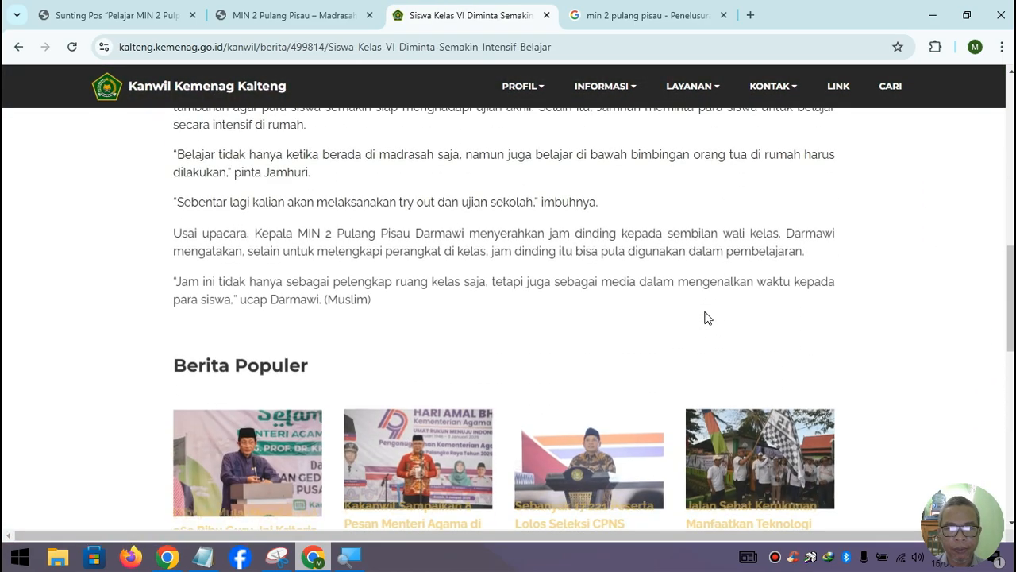
left_click_drag(392, 297, 161, 207)
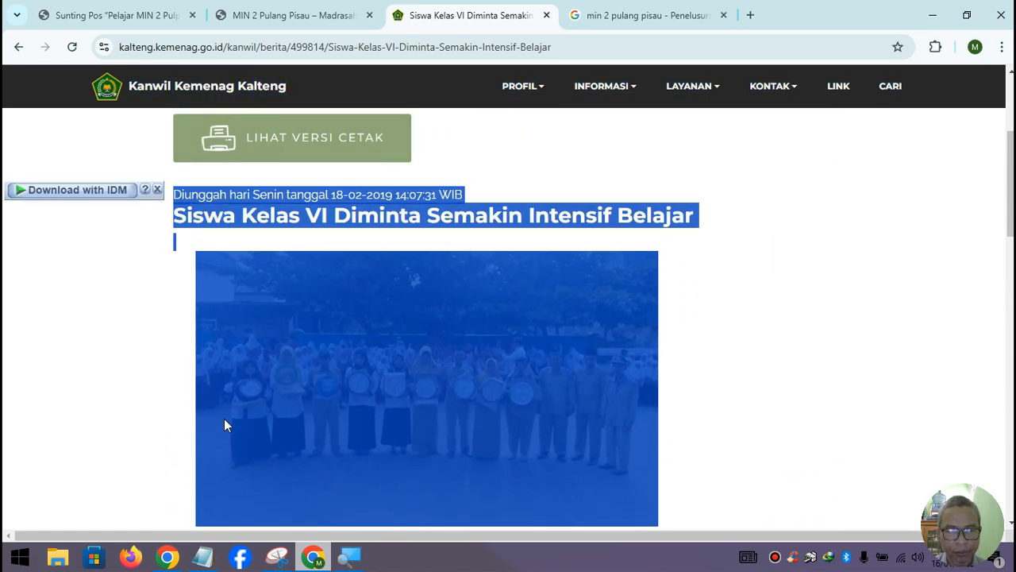
left_click(204, 548)
key("ctrl+v")
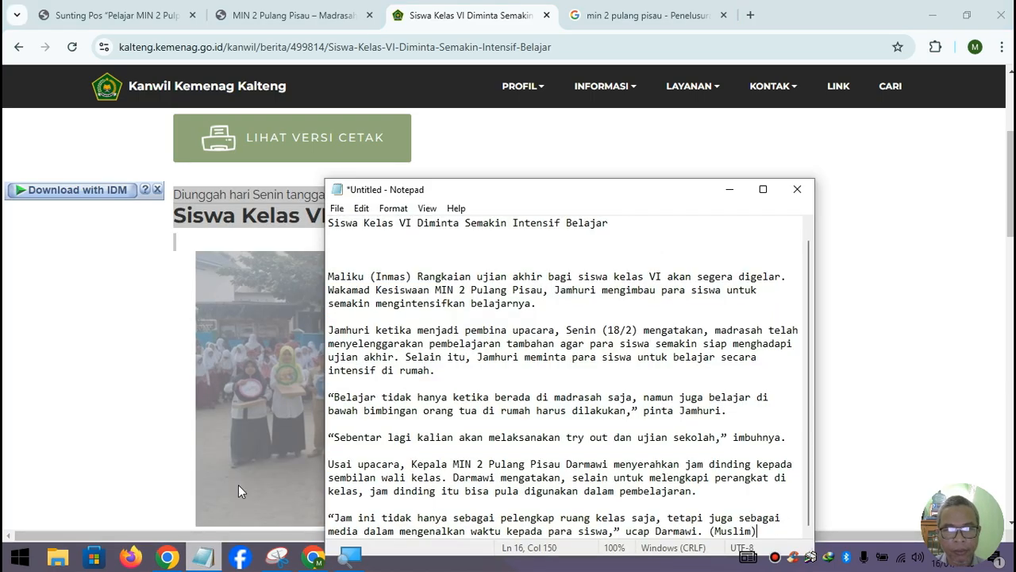
left_click(581, 248)
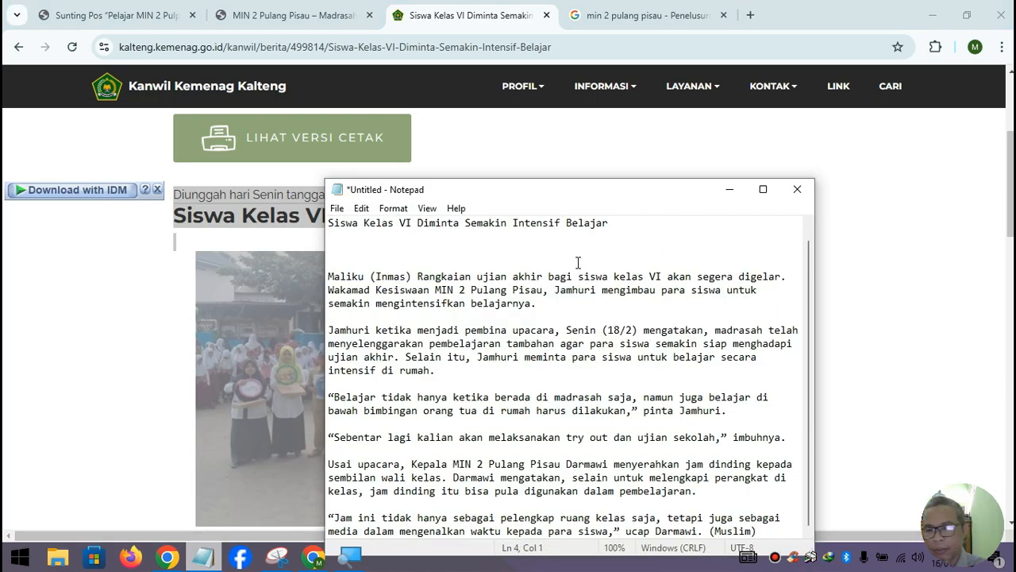
key("Delete")
left_click(728, 192)
Open the image result "Senam MIN 2 Pulpis Diwarnai Doorprize" from the Google image search in a new tab
left_click(647, 15)
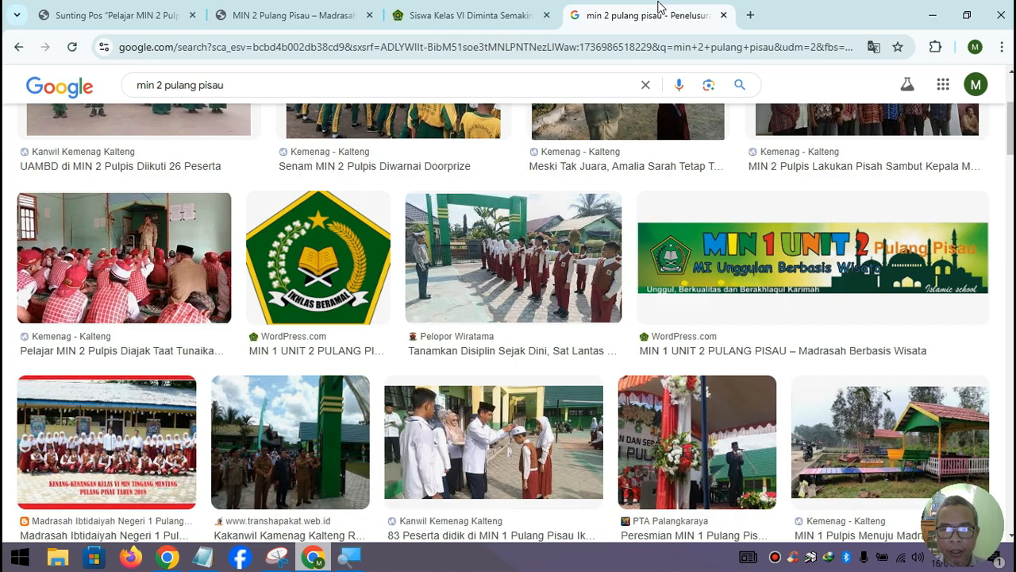
scroll(590, 313, "up", 1)
scroll(590, 313, "up", 3)
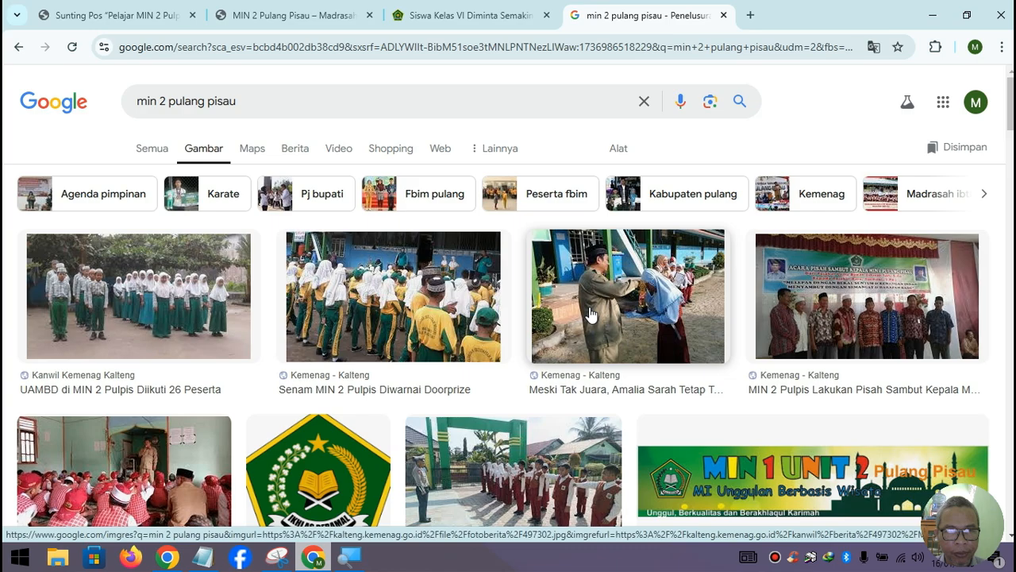
right_click(416, 334)
left_click(494, 20)
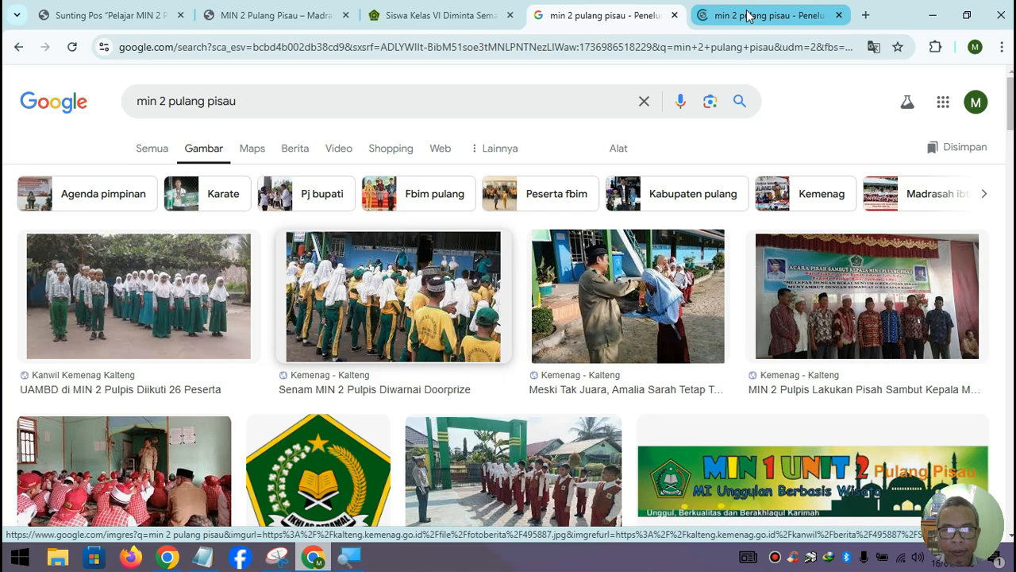
left_click(755, 16)
scroll(611, 323, "down", 2)
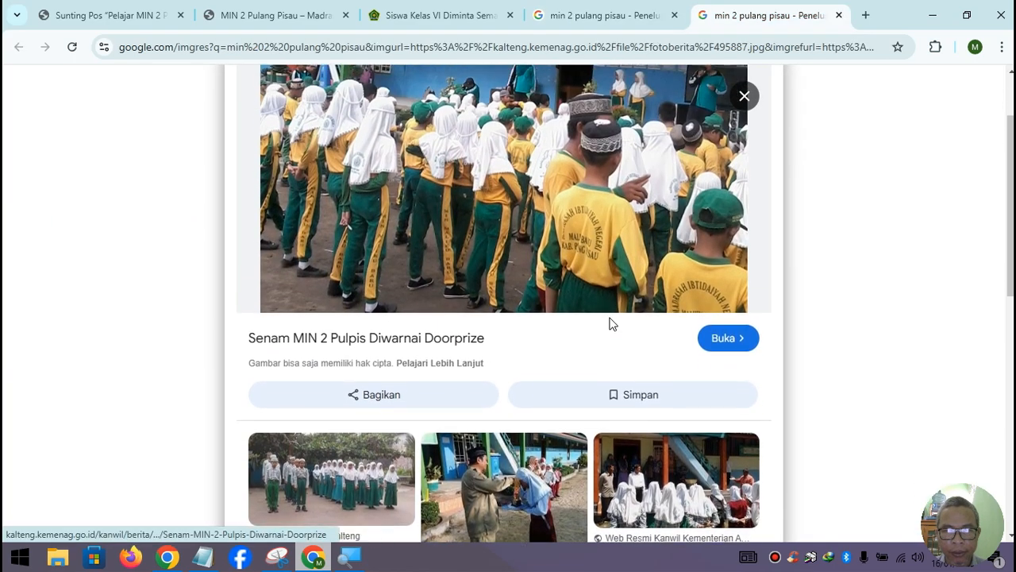
scroll(611, 323, "down", 2)
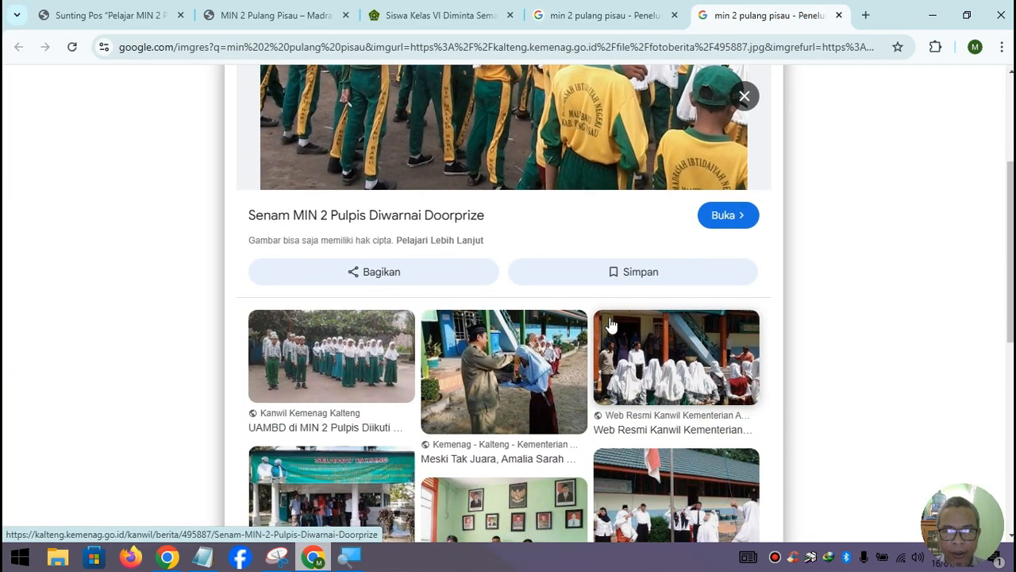
scroll(611, 323, "up", 2)
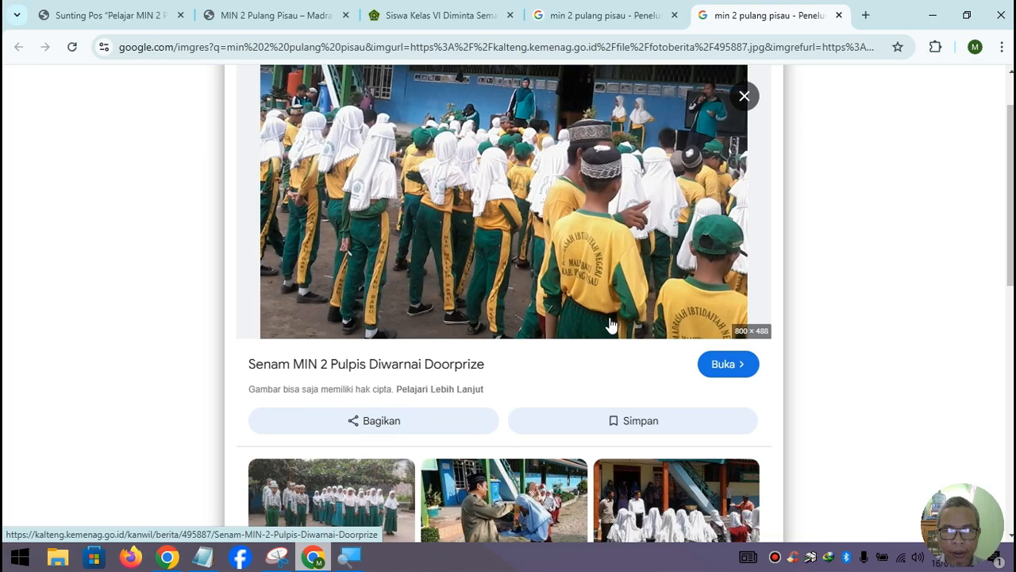
Open the Senam photo at full size, save it to the Downloads folder as berita 02, and close the photo's tab
right_click(533, 169)
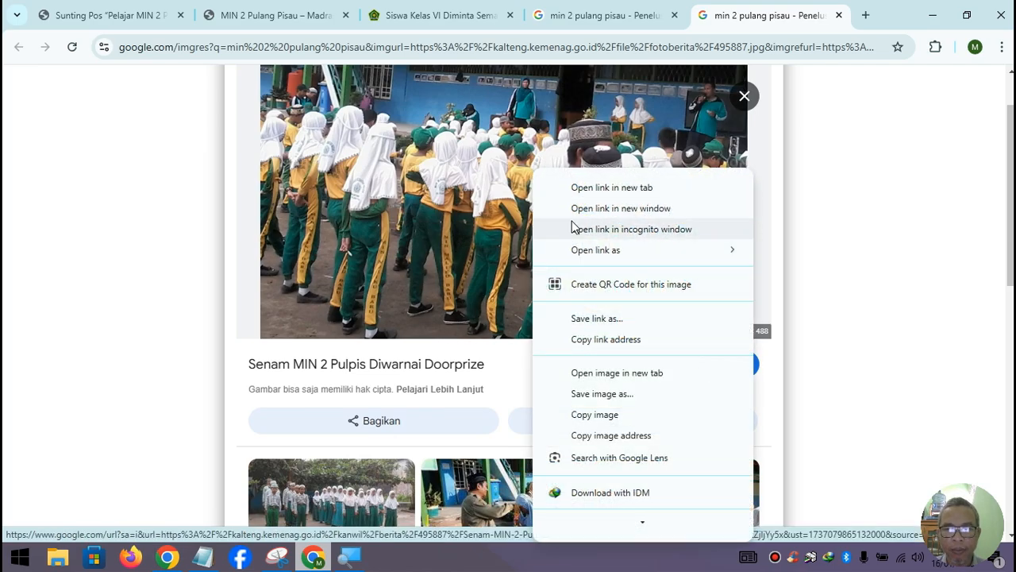
left_click(646, 380)
left_click(782, 24)
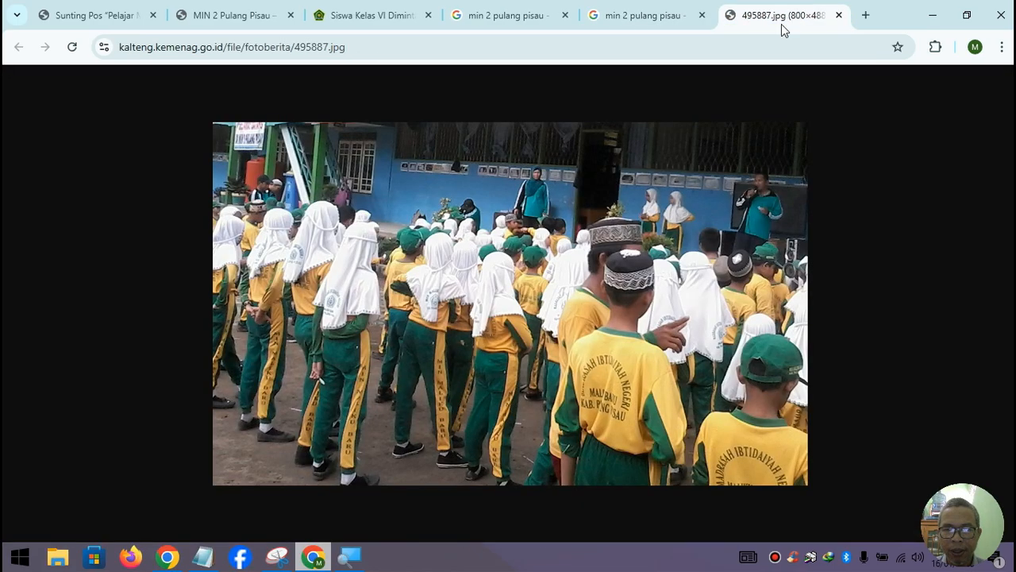
right_click(614, 171)
left_click(658, 211)
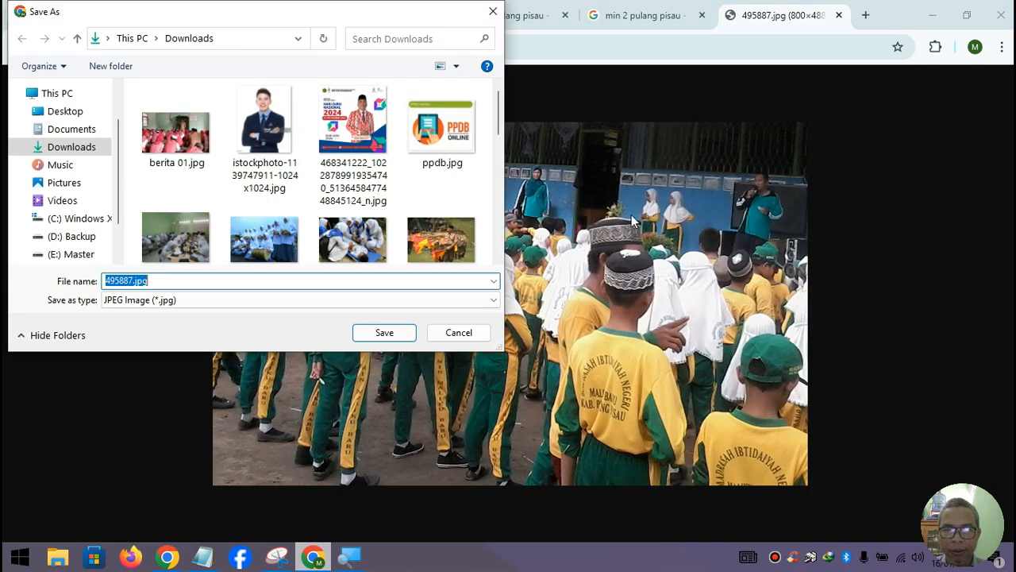
left_click(177, 131)
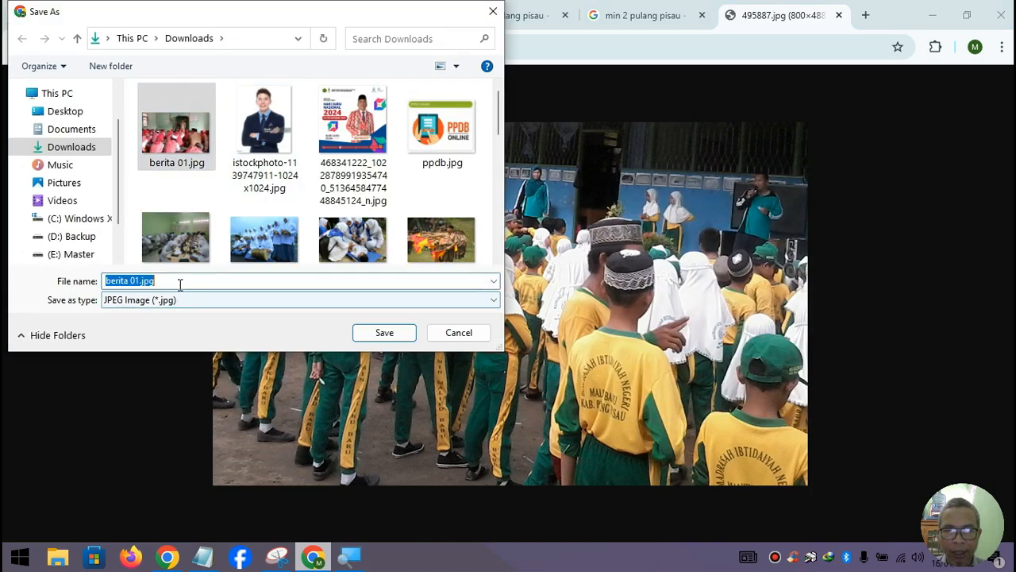
left_click(192, 279)
key("BackSpace")
key("BackSpace")
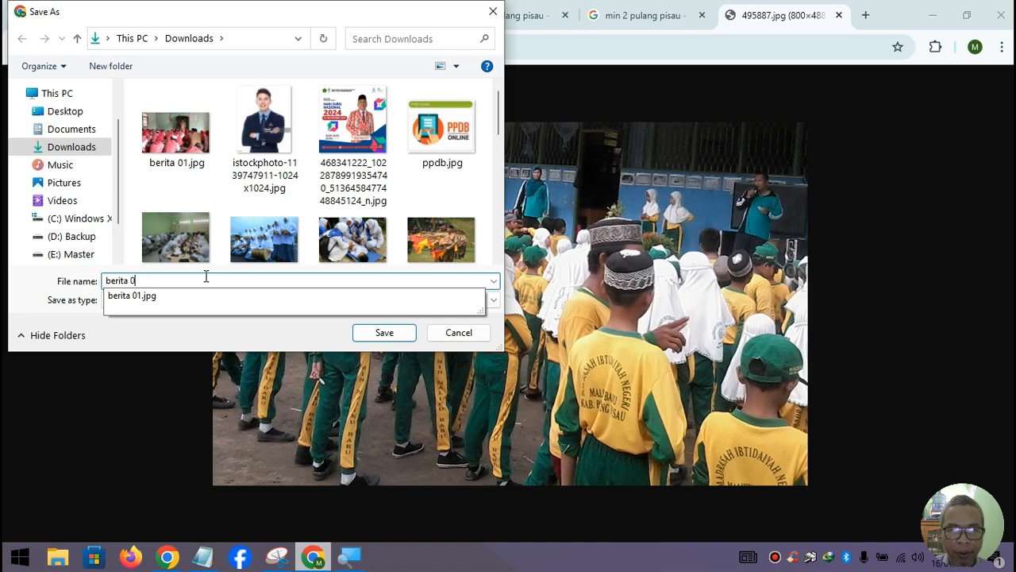
type("2")
left_click(385, 334)
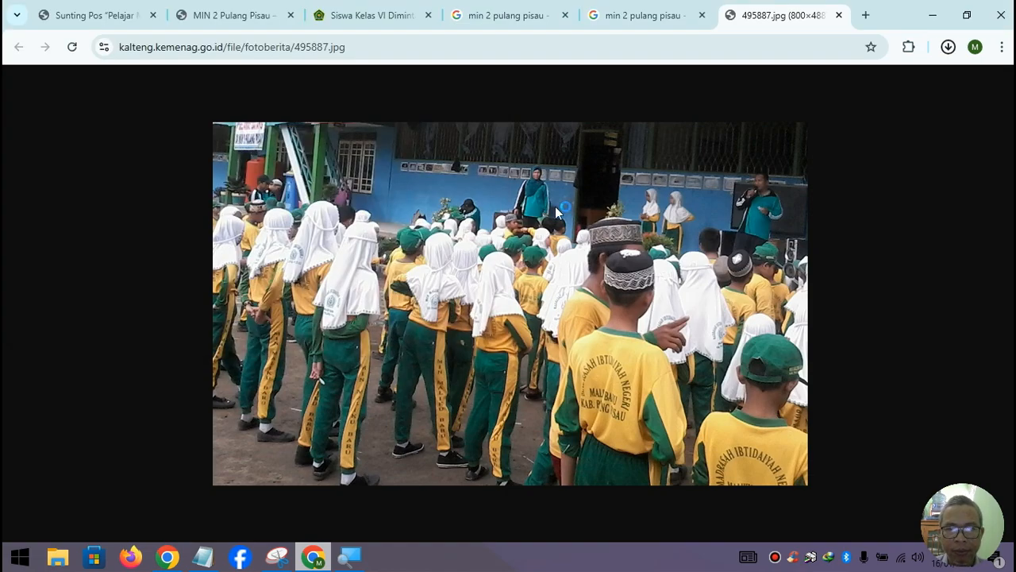
left_click(839, 15)
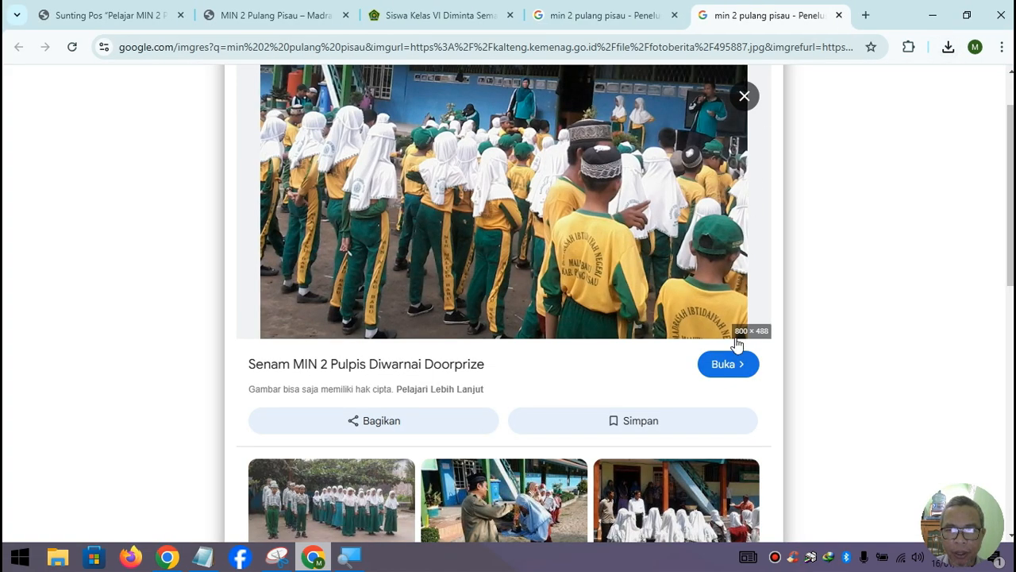
Open the photo's source article, close the image preview tab, and copy the article's upload date, title and full text
left_click(732, 371)
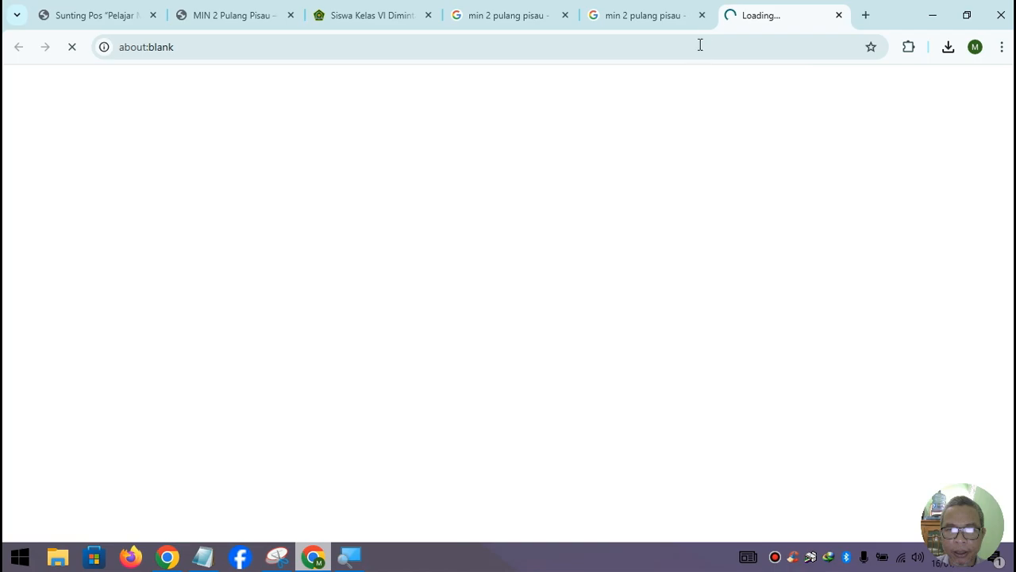
left_click(701, 15)
scroll(521, 313, "down", 2)
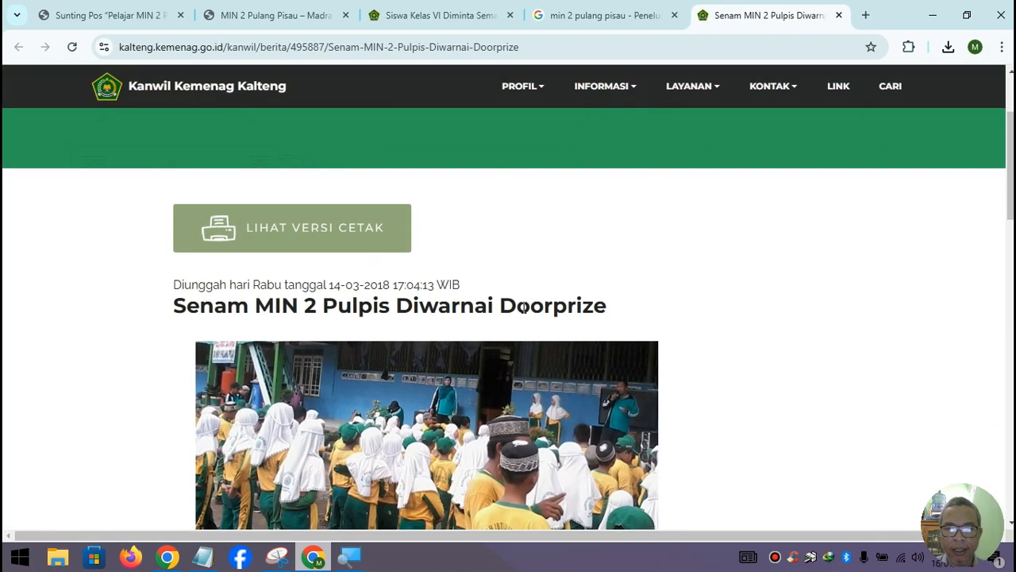
scroll(522, 313, "down", 8)
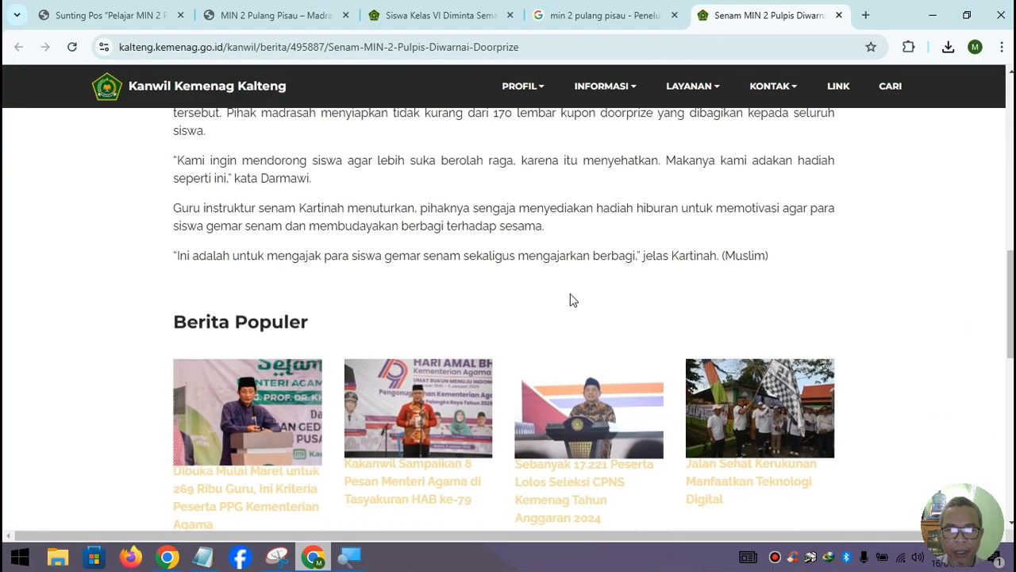
left_click_drag(806, 265, 168, 322)
key("ctrl+c")
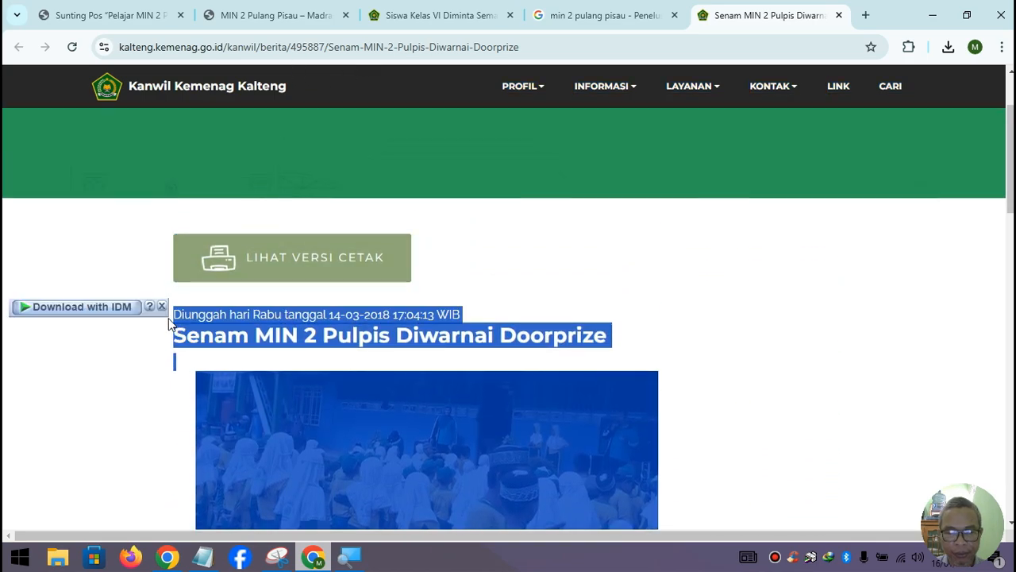
Replace all the text in Notepad with the copied Senam article and delete two blank lines above its first paragraph
left_click(203, 556)
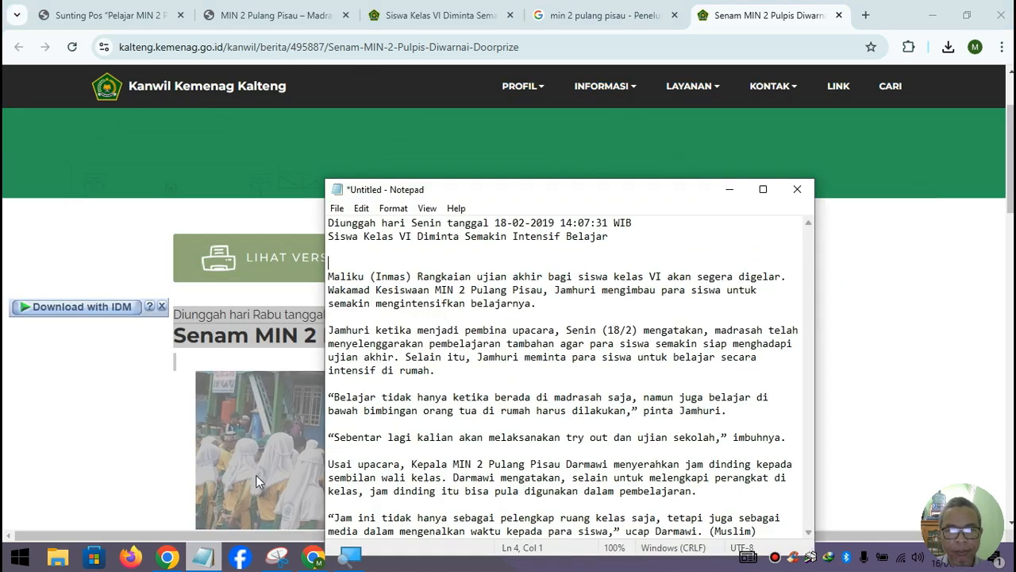
key("ctrl+a")
key("ctrl+v")
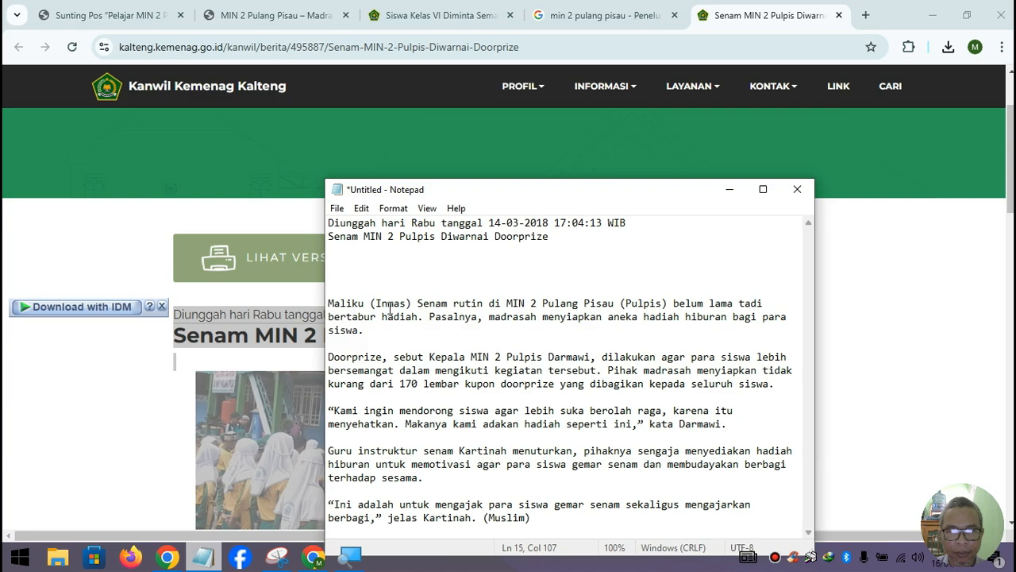
left_click(395, 268)
key("Delete")
key("Delete")
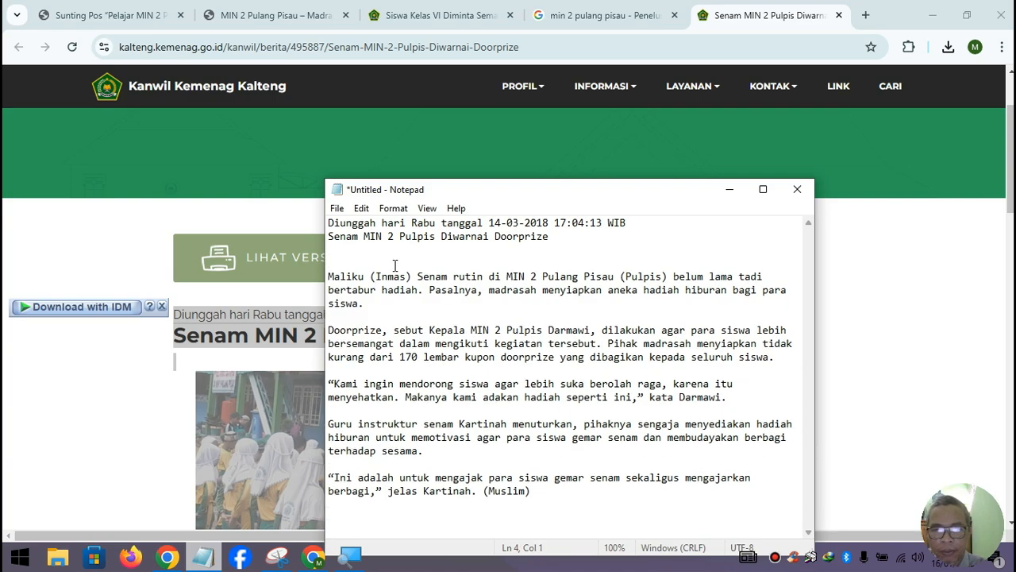
Copy all the Senam article text from Notepad, minimize Notepad, and close the two Kemenag Kalteng article tabs
key("ctrl+a")
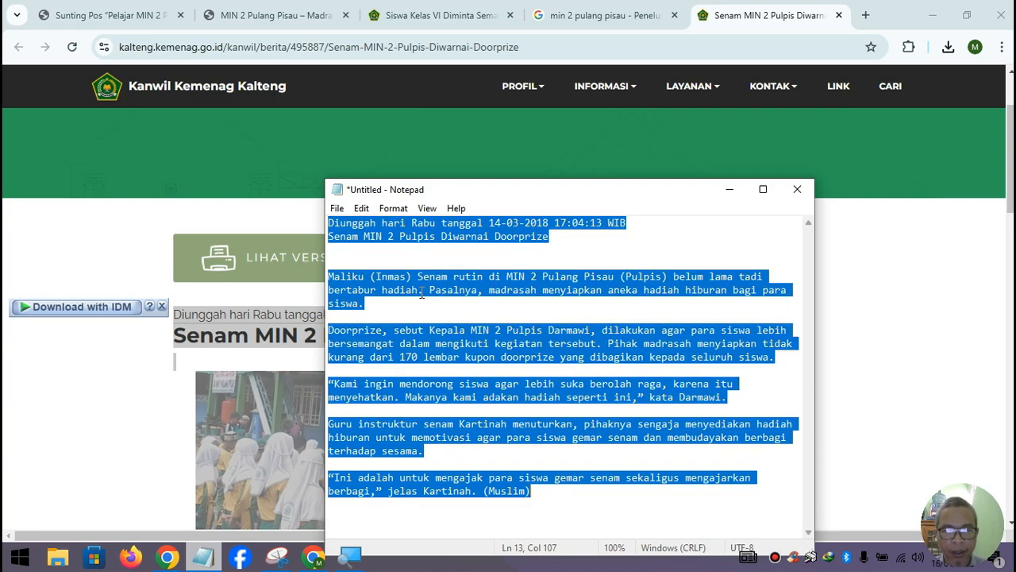
left_click(732, 190)
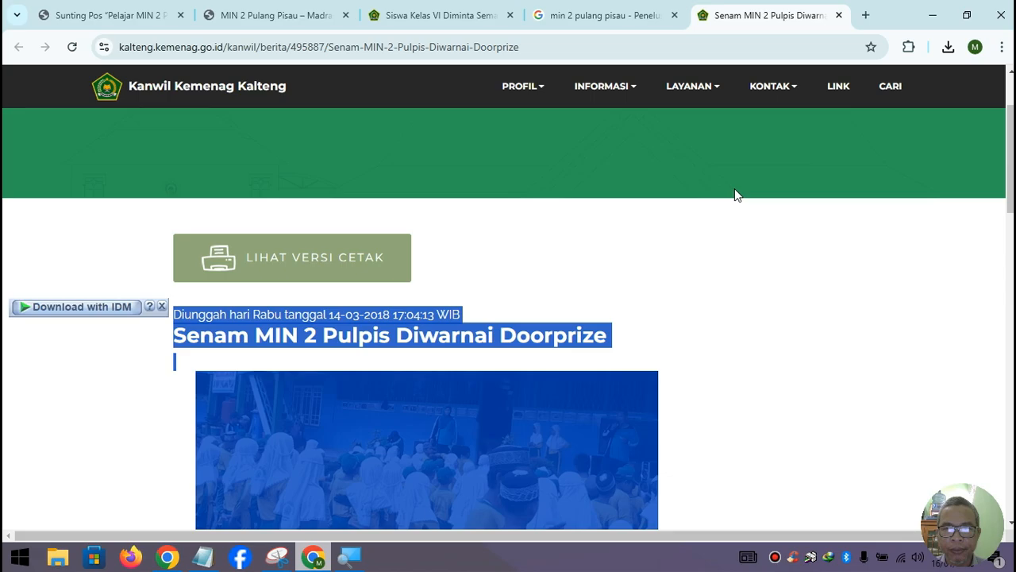
left_click(839, 16)
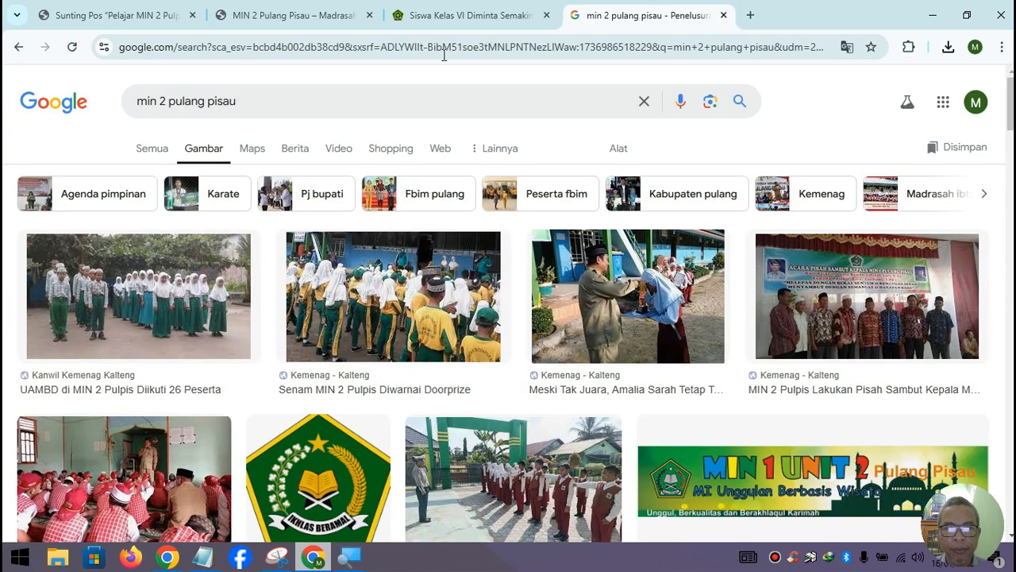
left_click(546, 16)
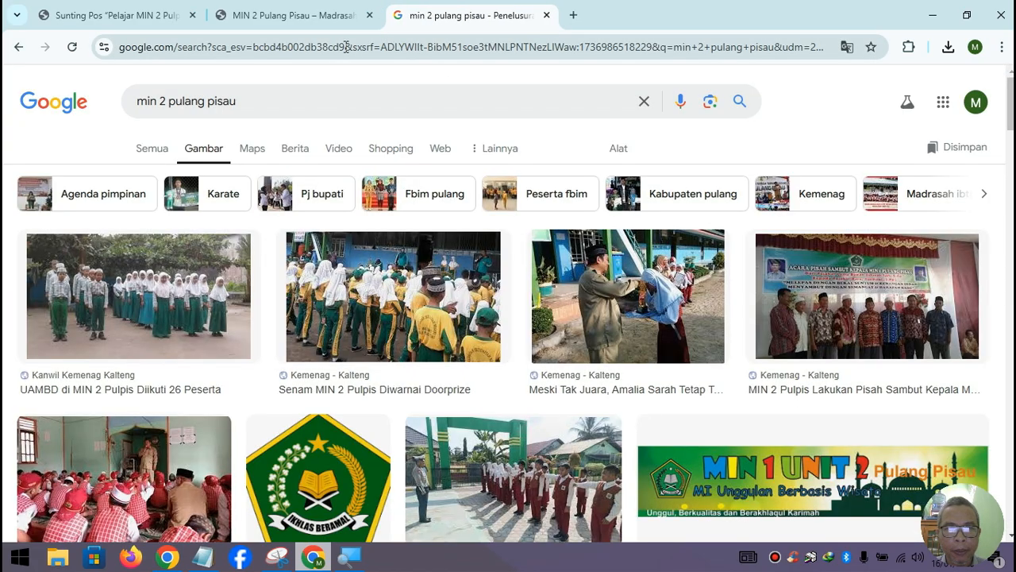
Start a new post on the MIN 2 Pulang Pisau WordPress site and paste the copied Senam article into its body
left_click(313, 15)
left_click(126, 24)
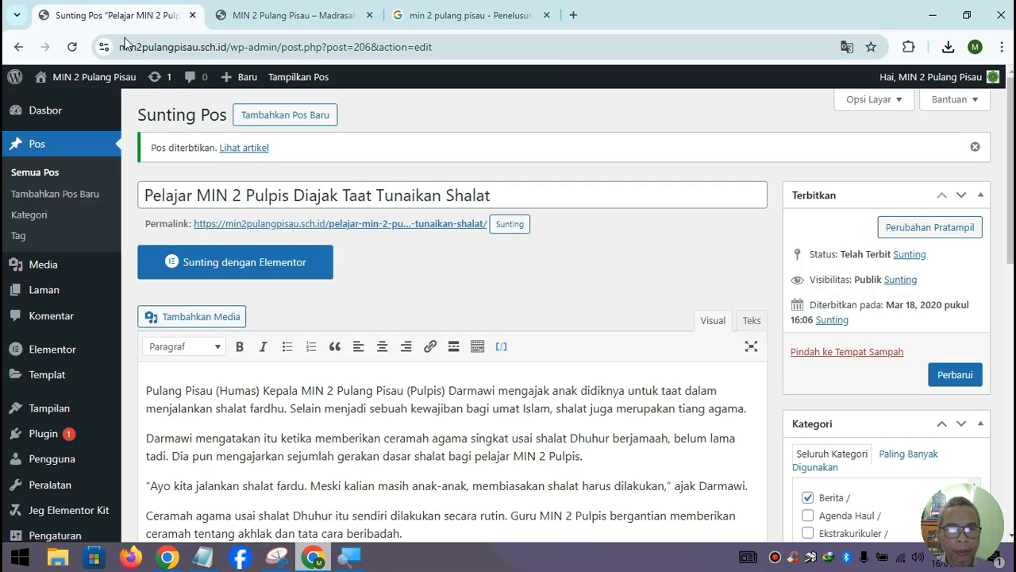
left_click(284, 115)
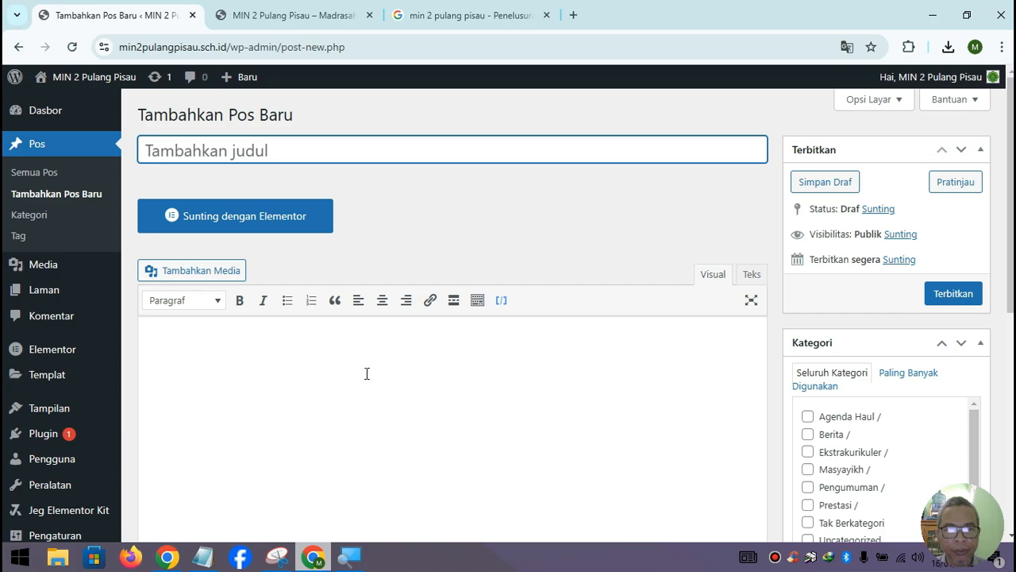
left_click(315, 372)
key("ctrl+v")
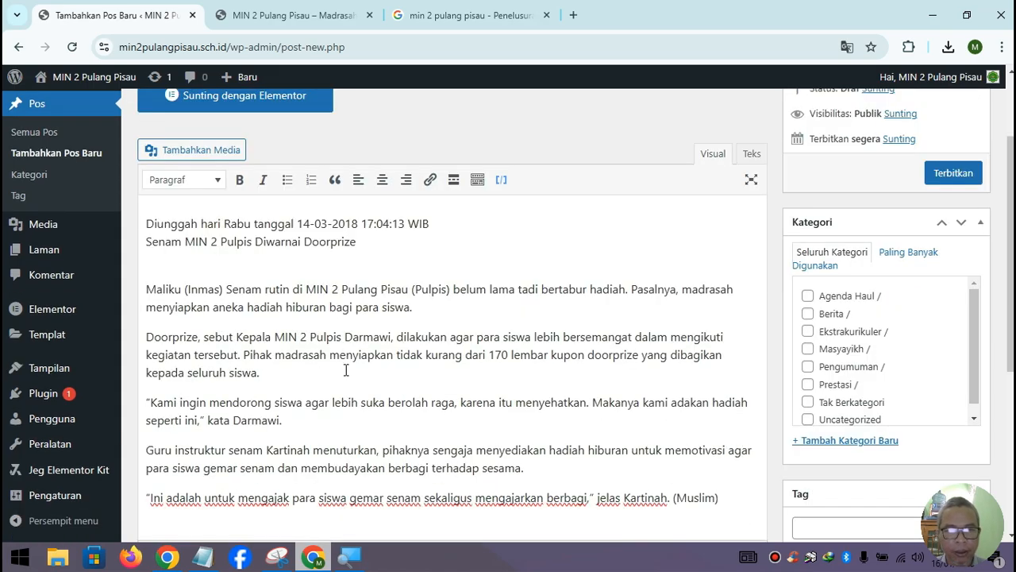
Move the line "Senam MIN 2 Pulpis Diwarnai Doorprize" out of the post body into the post title
scroll(310, 385, "up", 3)
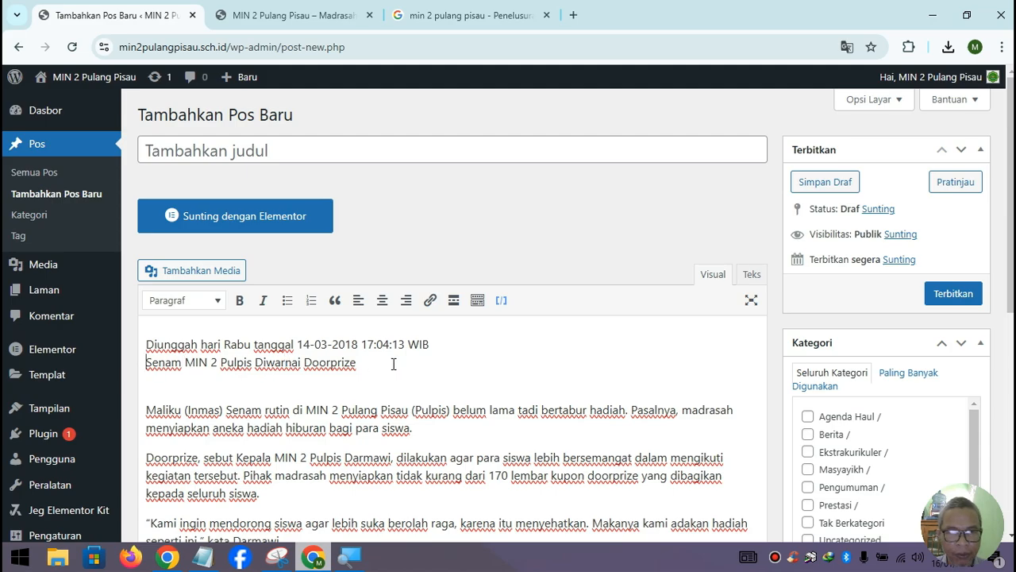
left_click_drag(393, 364, 138, 361)
key("ctrl+x")
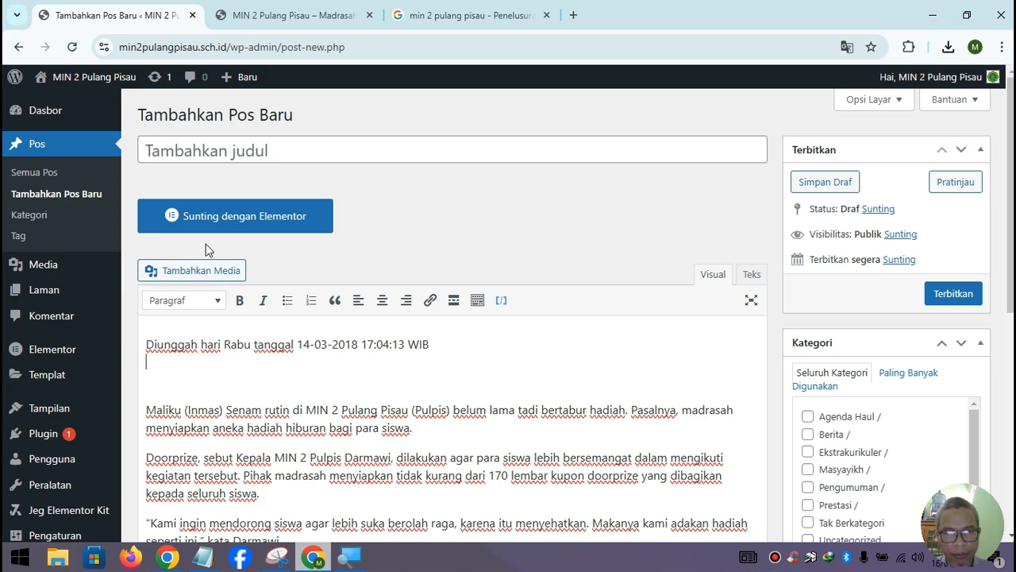
left_click(223, 150)
key("ctrl+v")
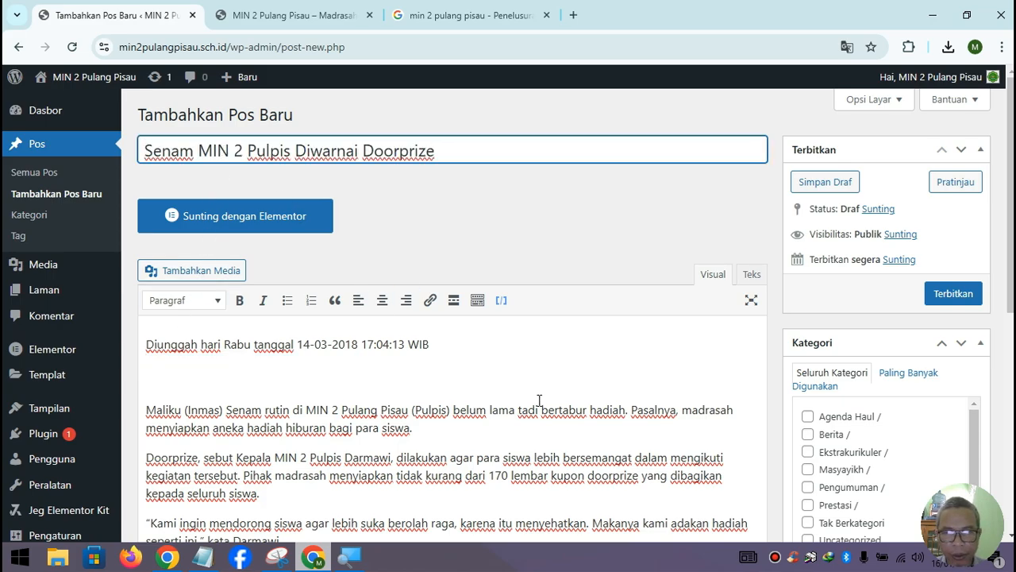
Set the post's publication date to 14 March 2018
left_click(895, 260)
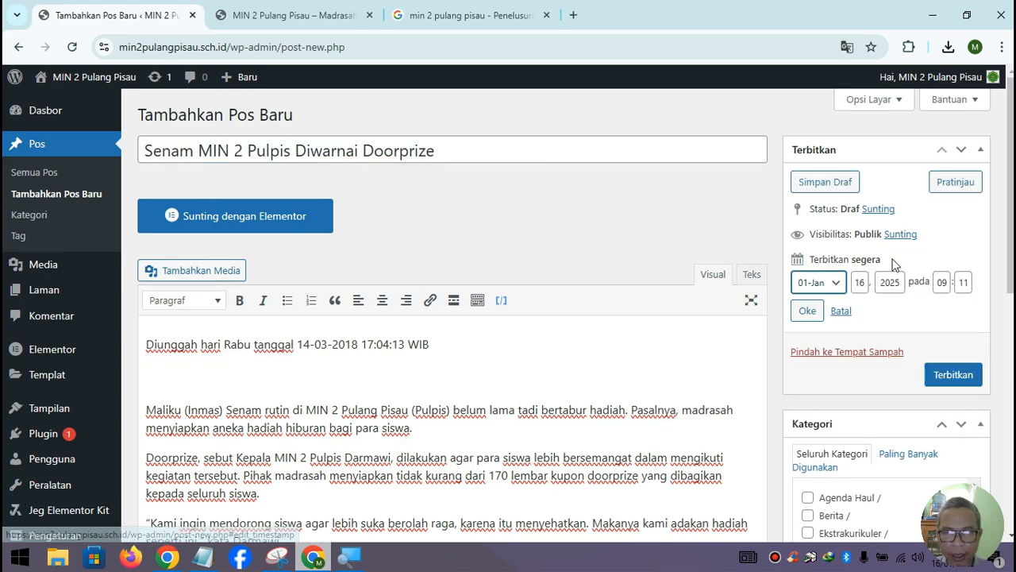
left_click(842, 289)
left_click(820, 338)
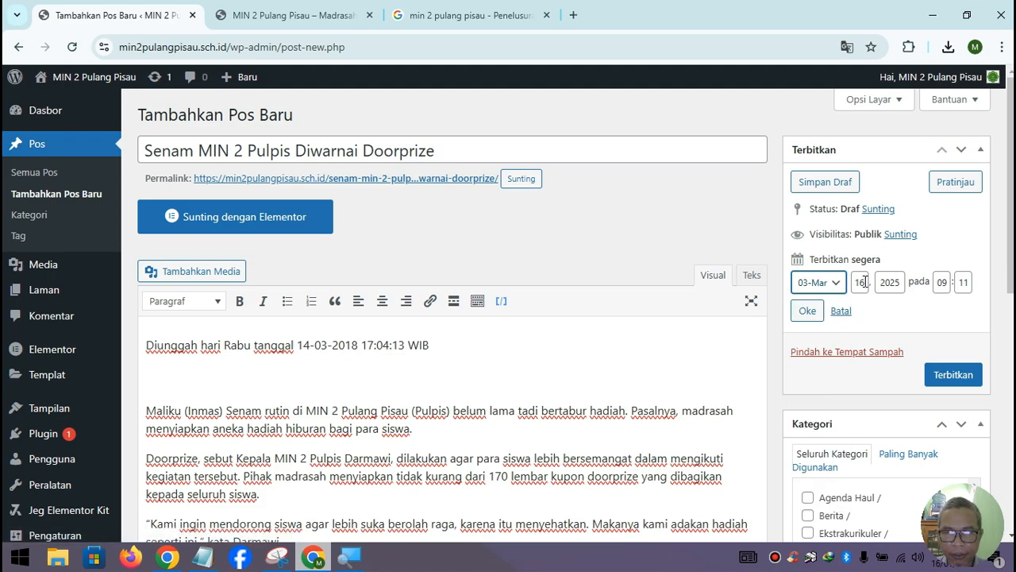
left_click(864, 283)
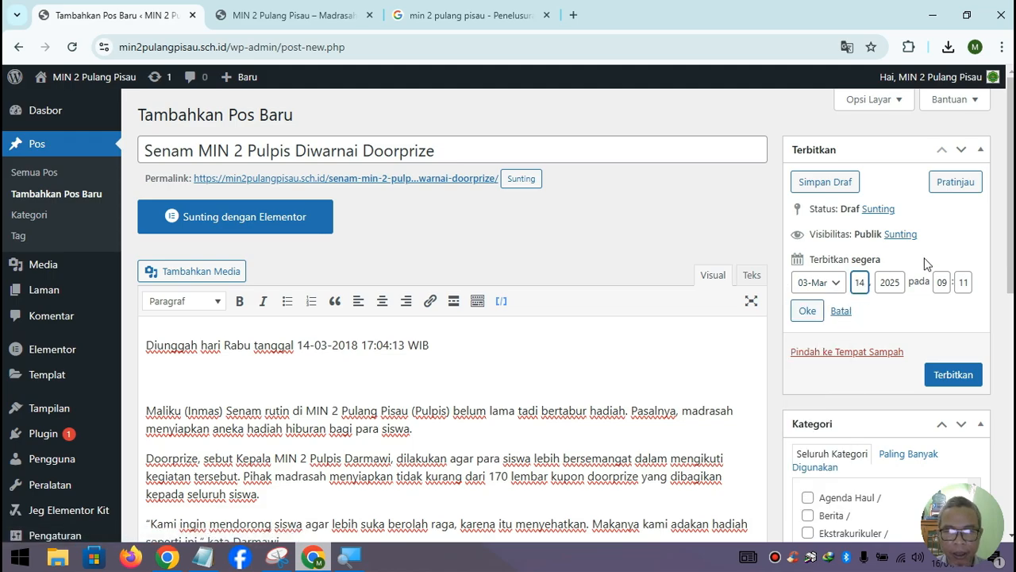
type("14")
left_click_drag(893, 284, 924, 283)
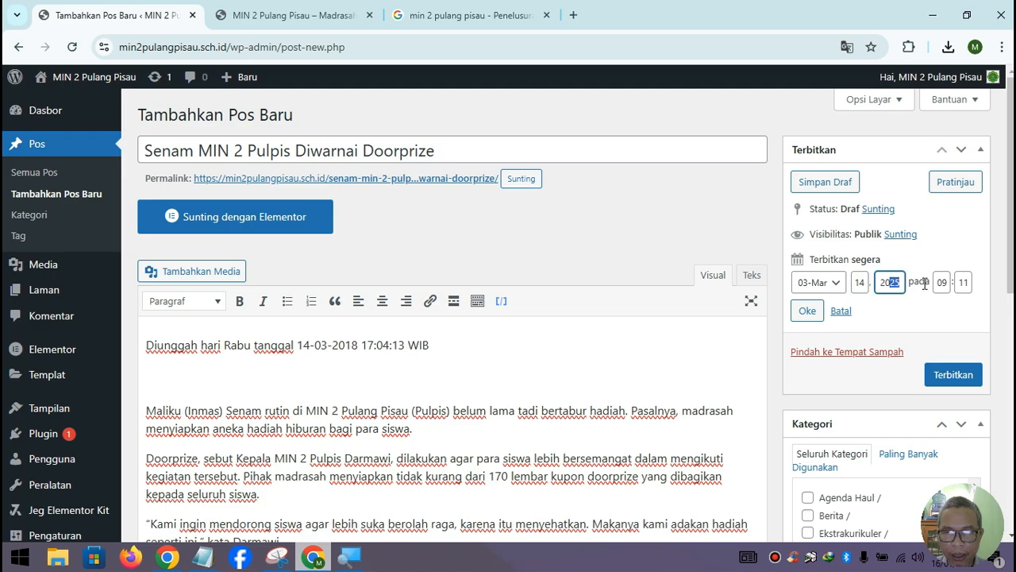
type("18")
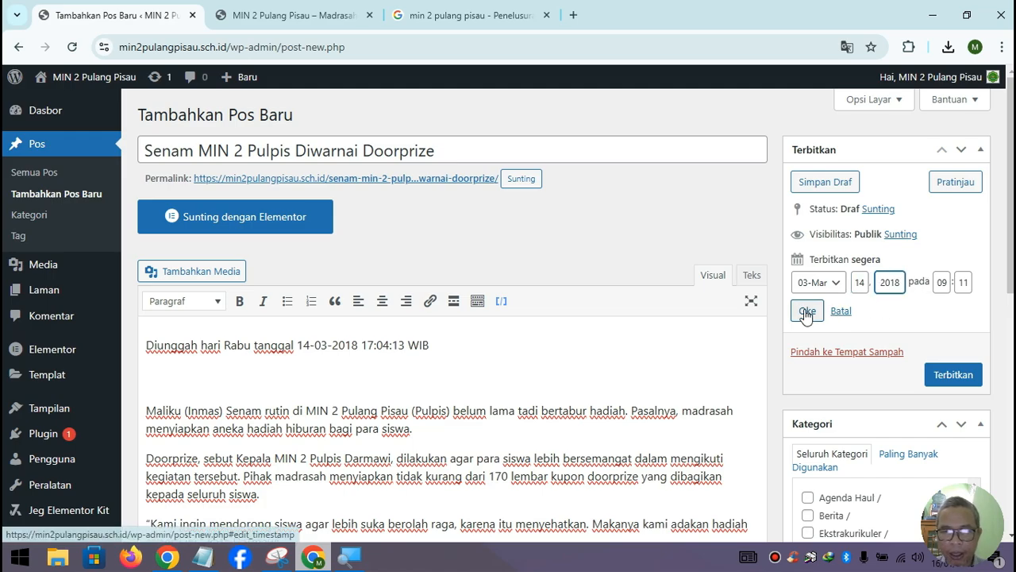
left_click(806, 311)
Assign the post to the Berita category and delete the upload-date line with the blank lines above the first paragraph
left_click(808, 470)
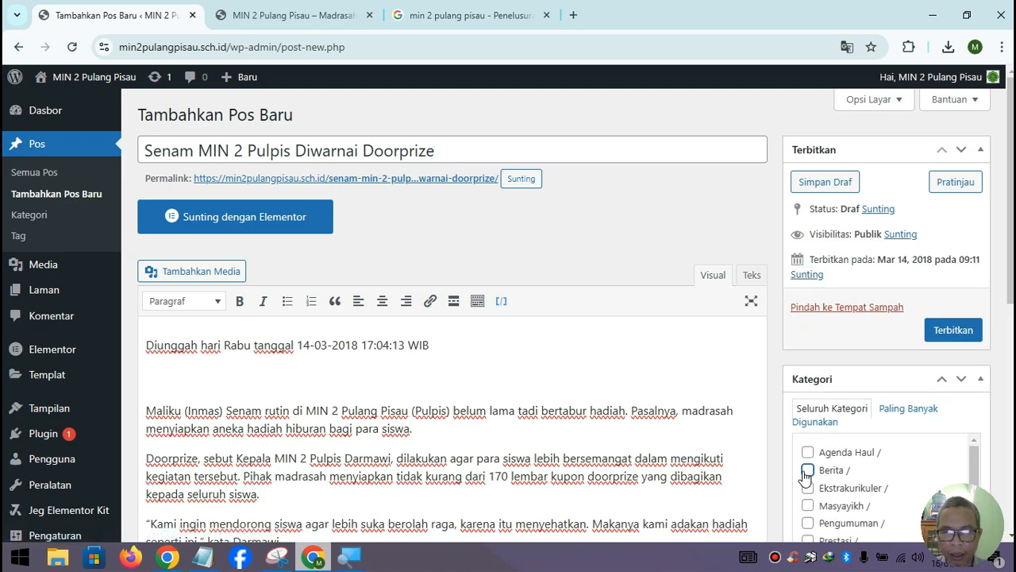
left_click_drag(445, 349, 141, 349)
key("Delete")
key("Delete")
key("Delete")
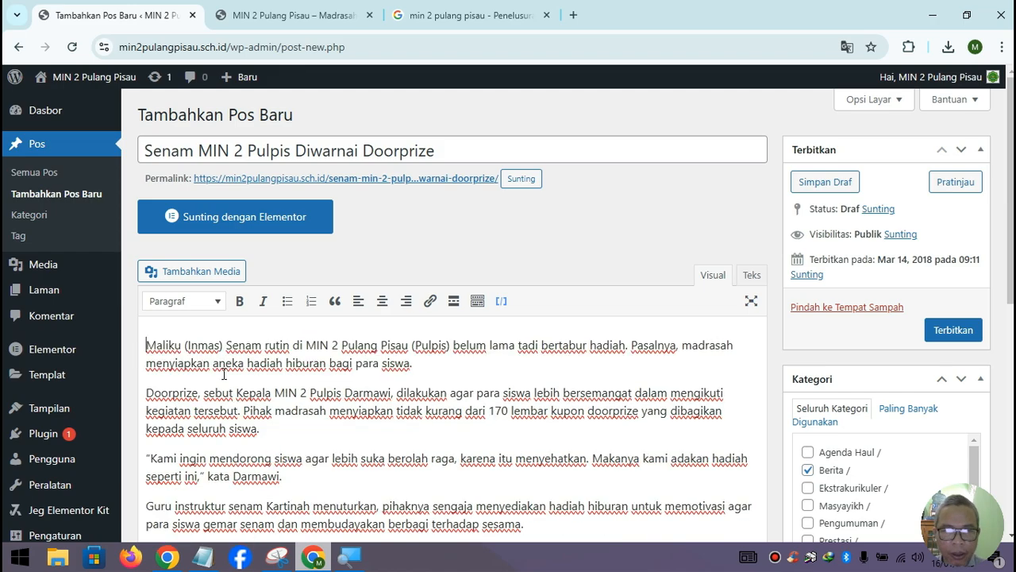
Upload berita 02.jpg from the Downloads folder as the post's featured image and publish the post
scroll(459, 313, "down", 2)
scroll(459, 314, "down", 2)
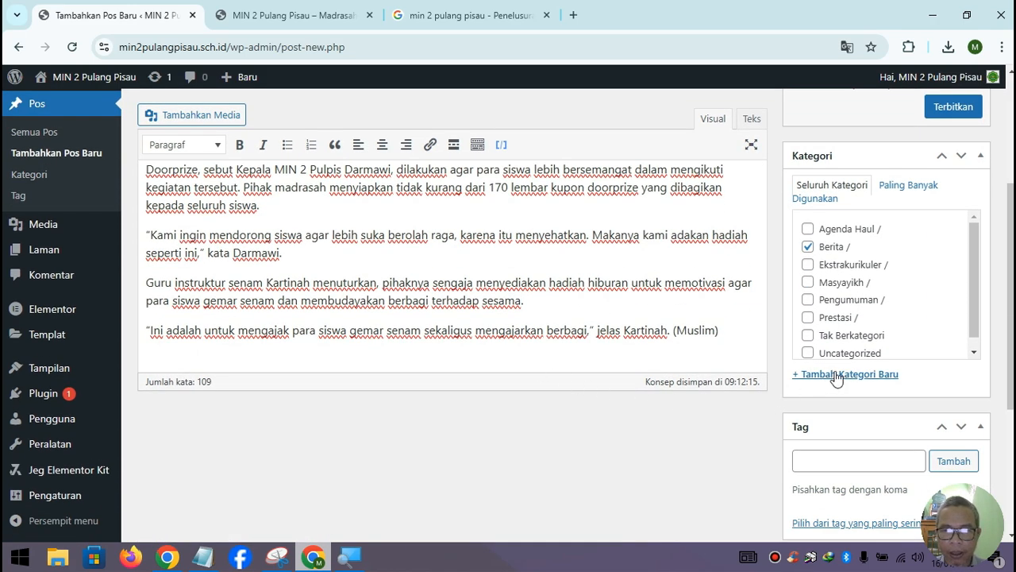
scroll(946, 368, "down", 3)
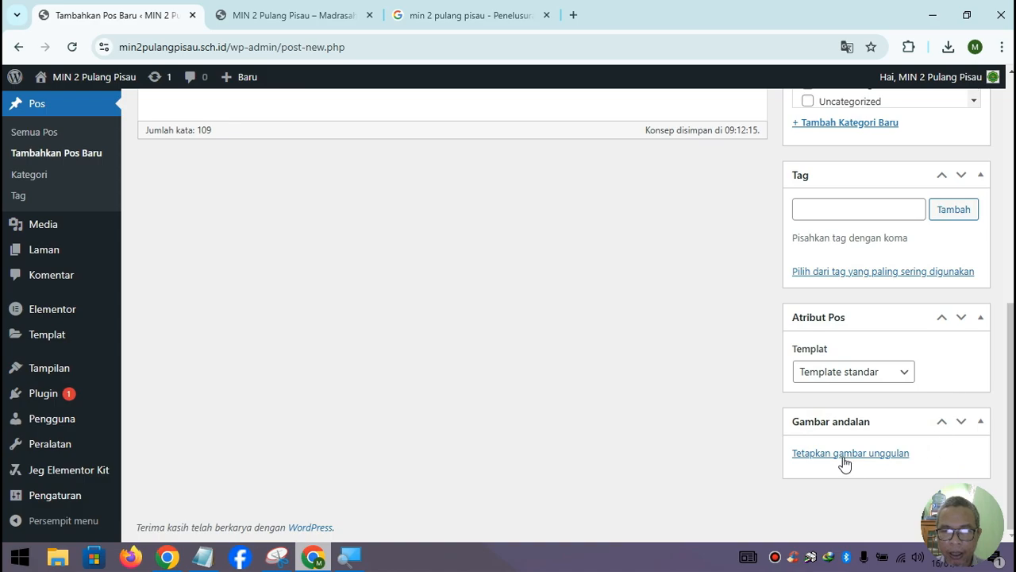
left_click(844, 459)
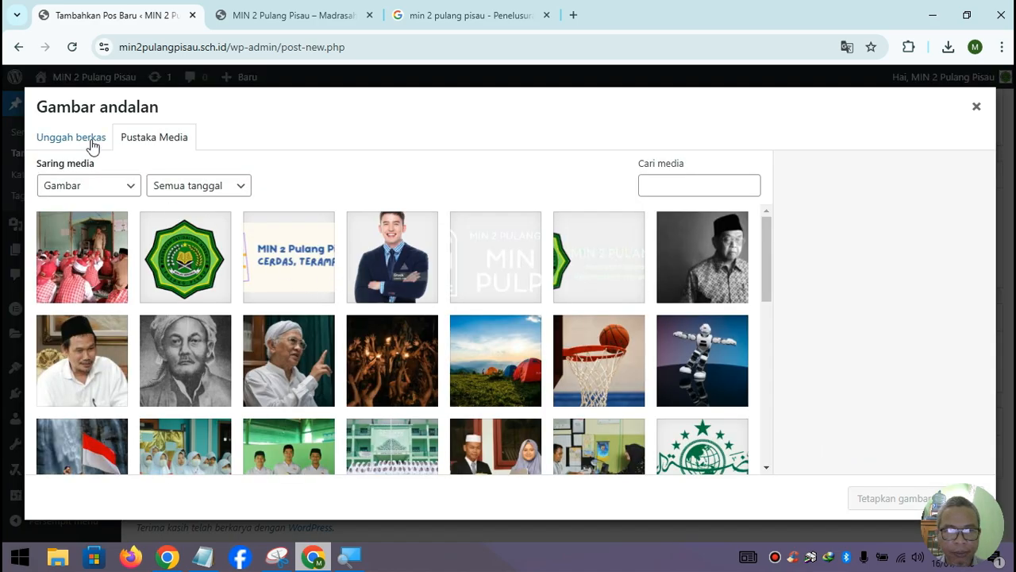
left_click(93, 144)
left_click(524, 338)
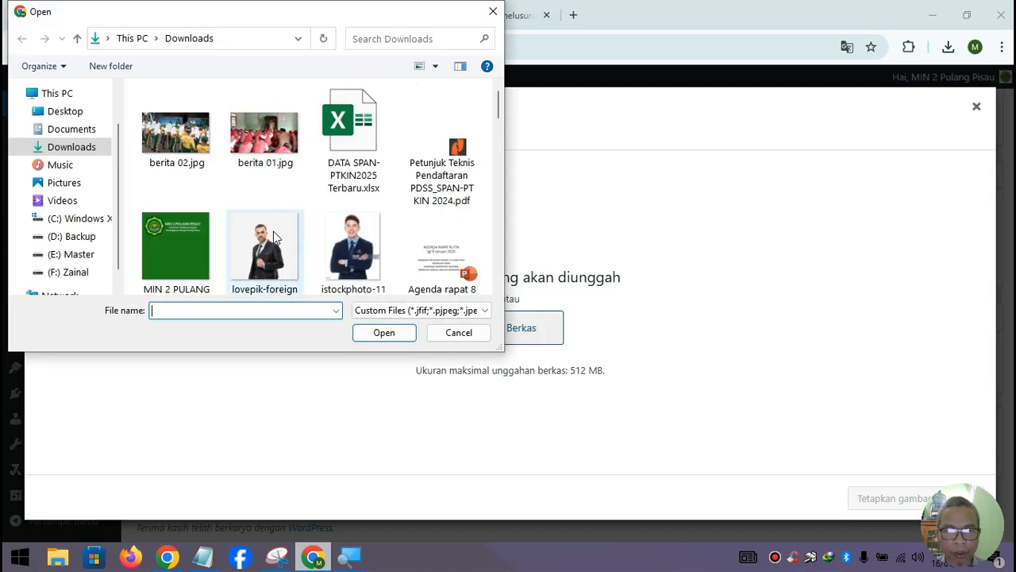
left_click(190, 168)
left_click(384, 337)
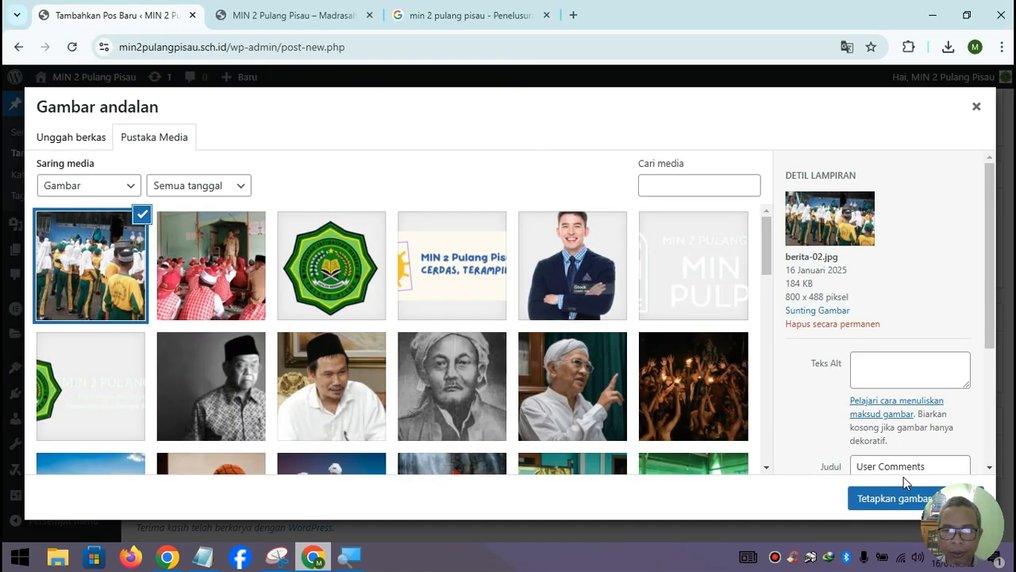
left_click(904, 501)
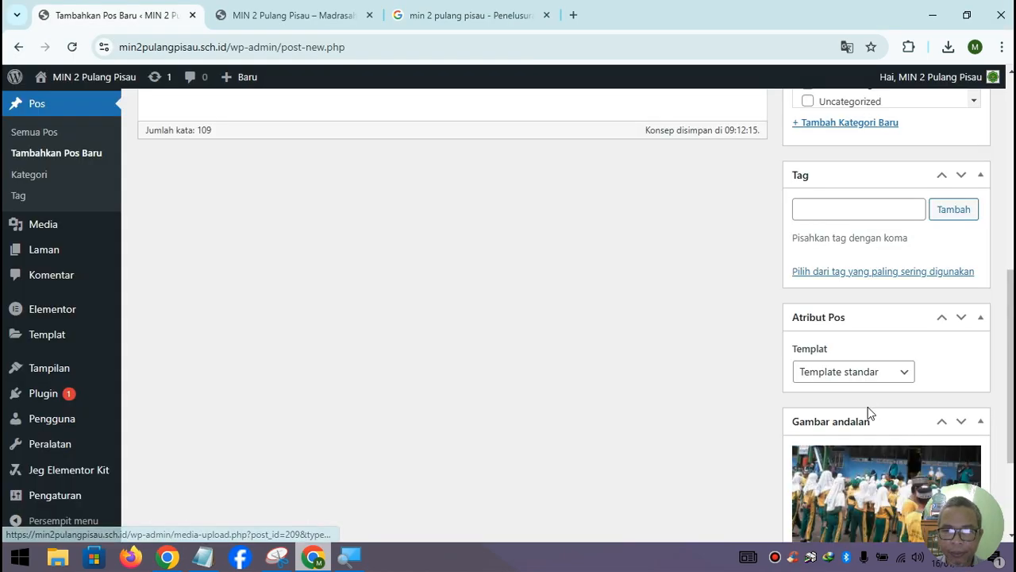
scroll(867, 407, "up", 5)
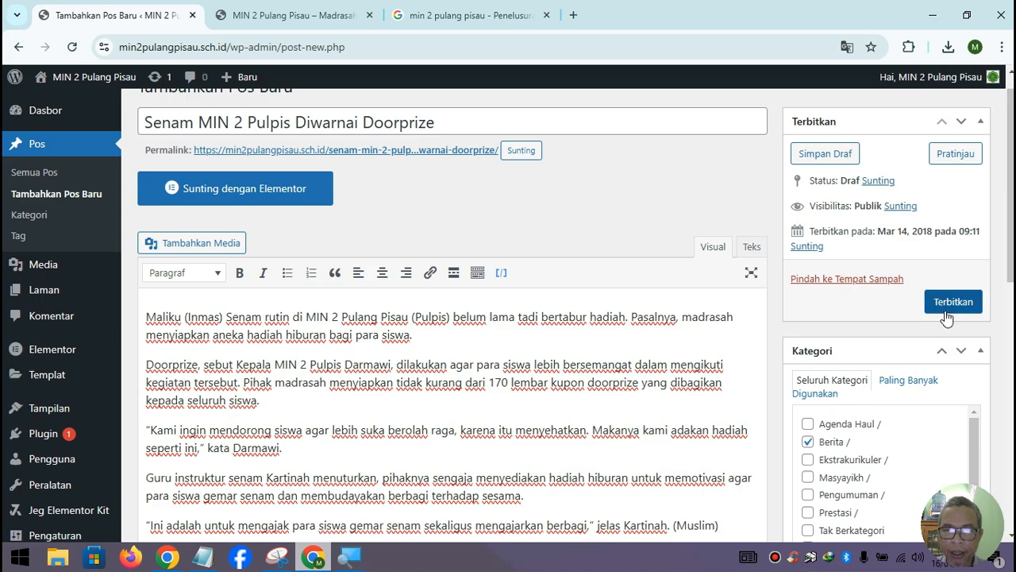
left_click(945, 314)
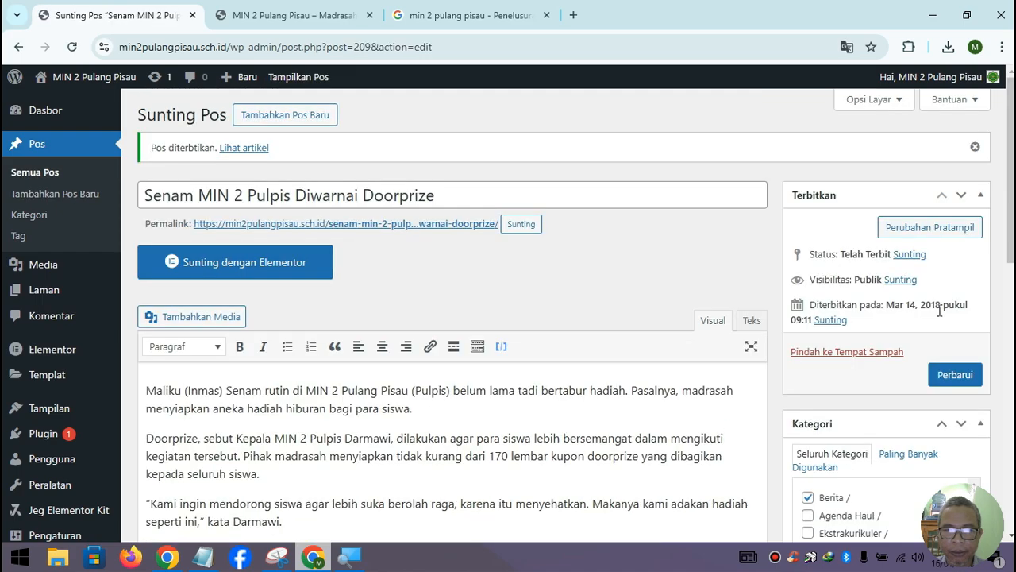
Reload the school's homepage and examine which articles and dates the Berita Terbaru section lists
left_click(347, 16)
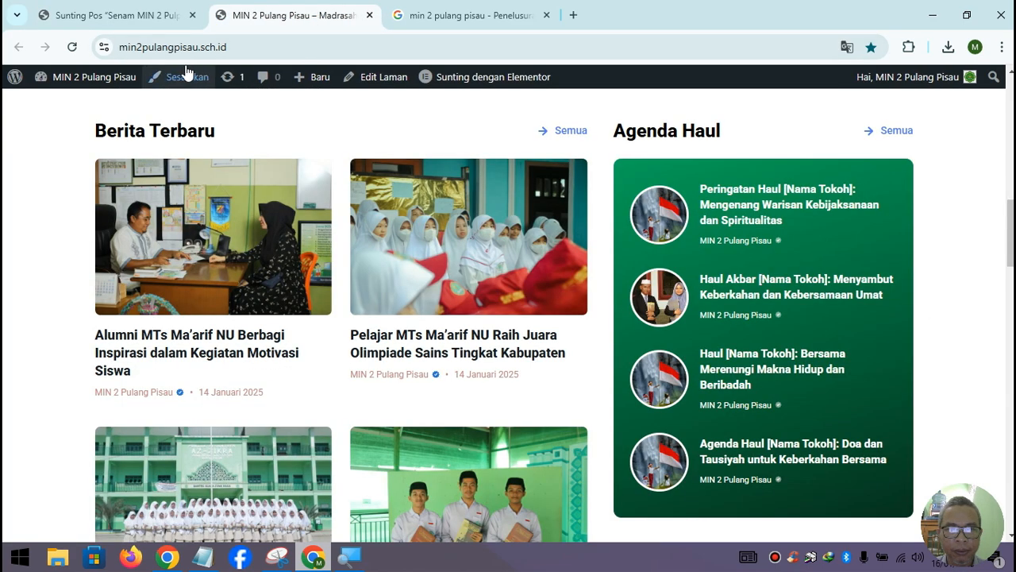
left_click(72, 47)
scroll(307, 274, "down", 5)
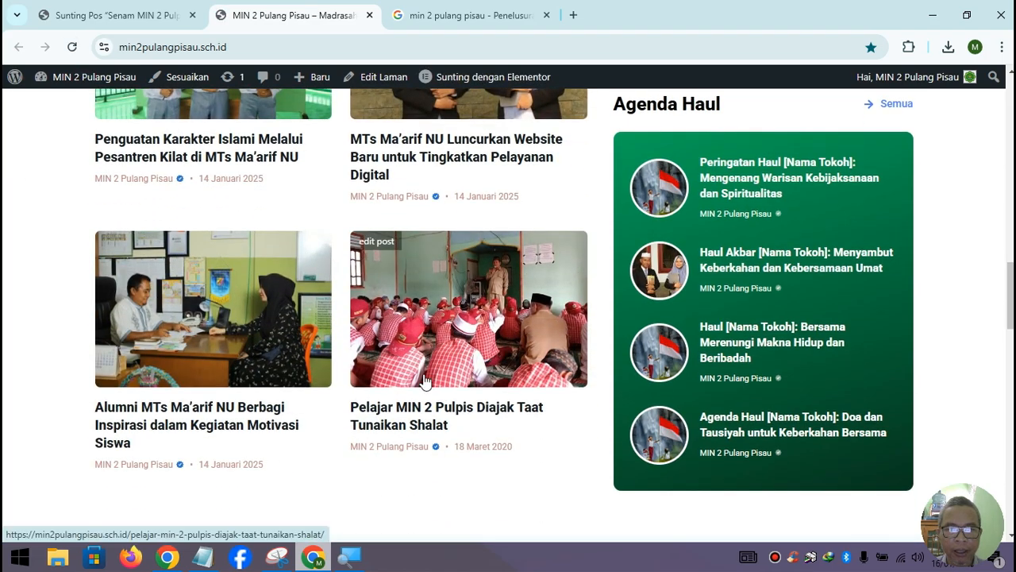
scroll(425, 382, "up", 5)
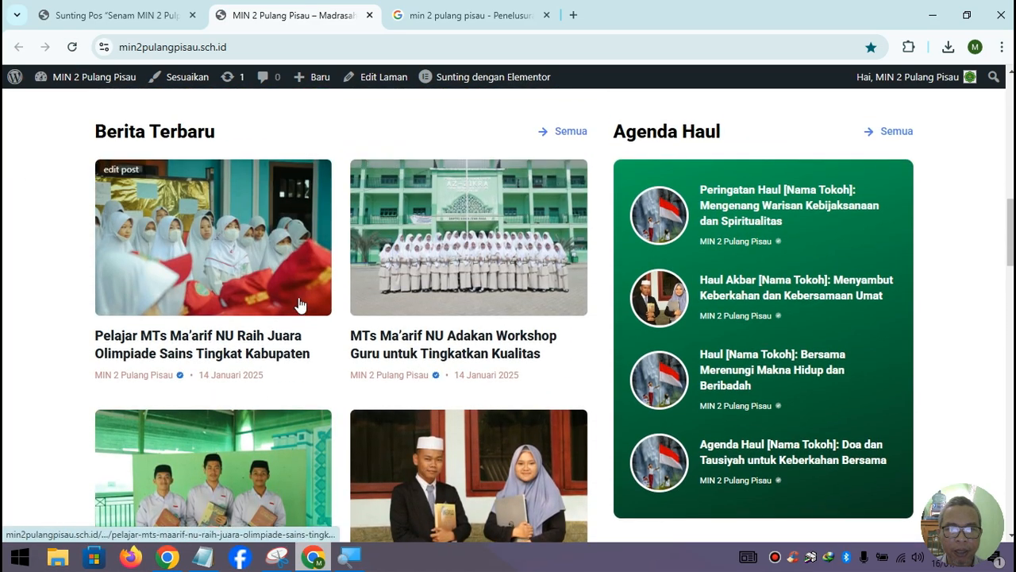
scroll(352, 350, "down", 5)
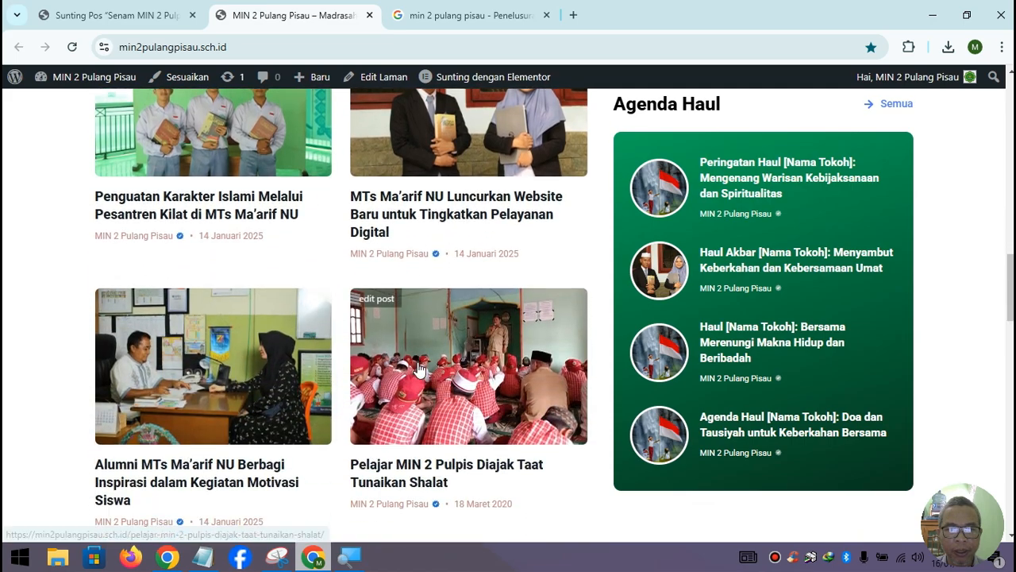
scroll(423, 367, "down", 3)
scroll(423, 367, "up", 1)
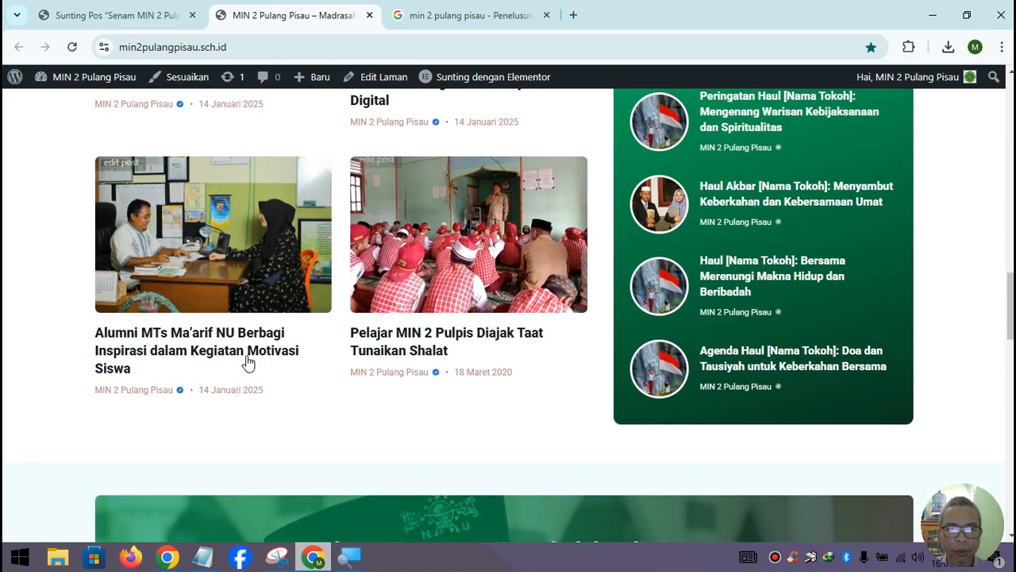
Open the list of all posts in the WordPress dashboard and filter it by the Berita category
left_click(157, 20)
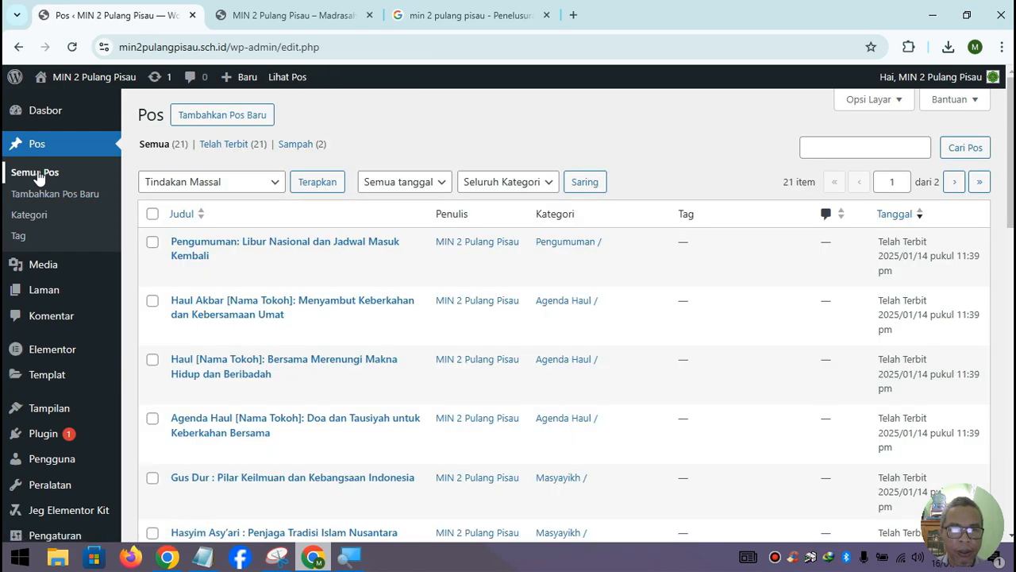
scroll(293, 272, "down", 5)
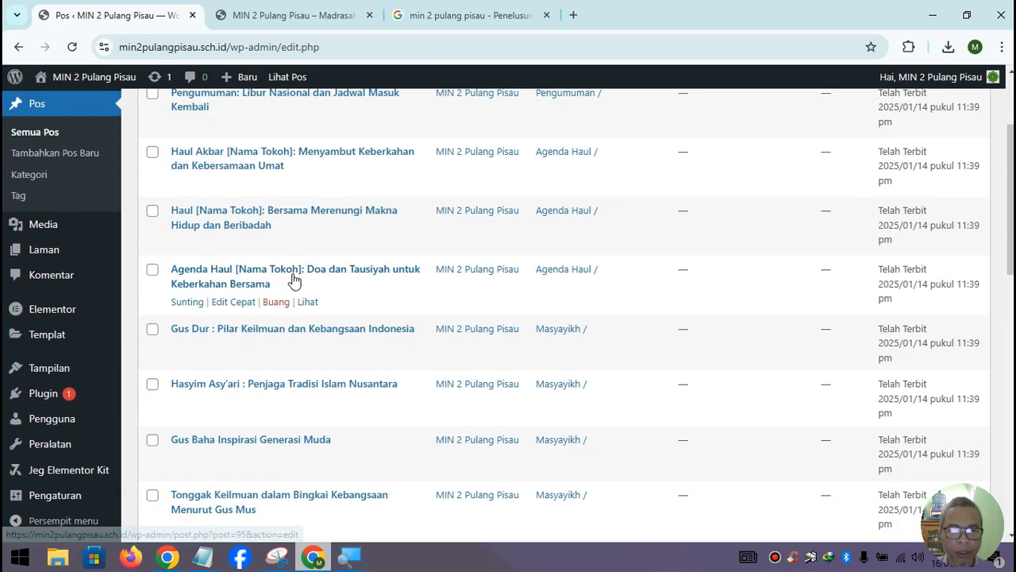
scroll(293, 278, "up", 5)
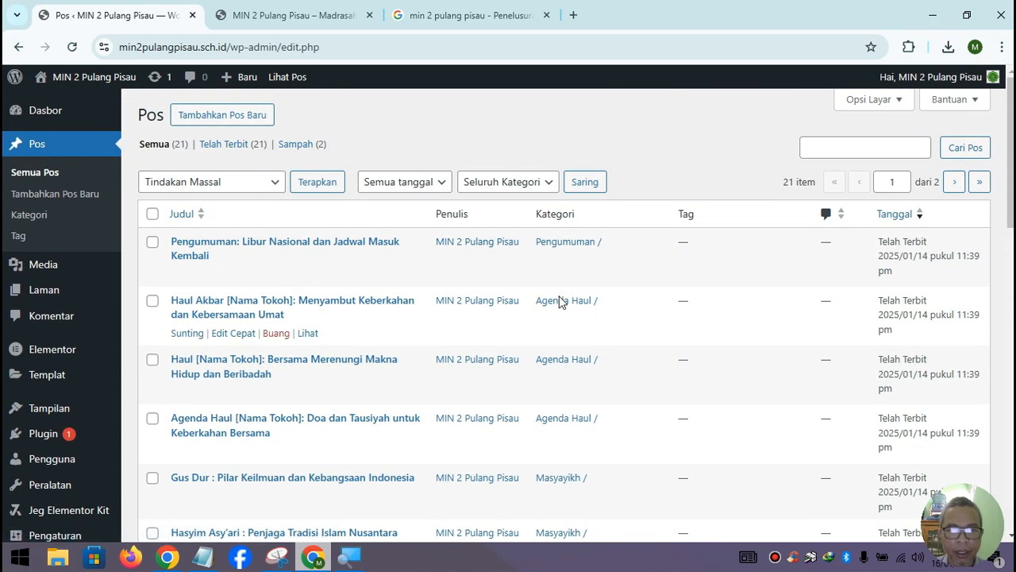
left_click(548, 185)
left_click(528, 245)
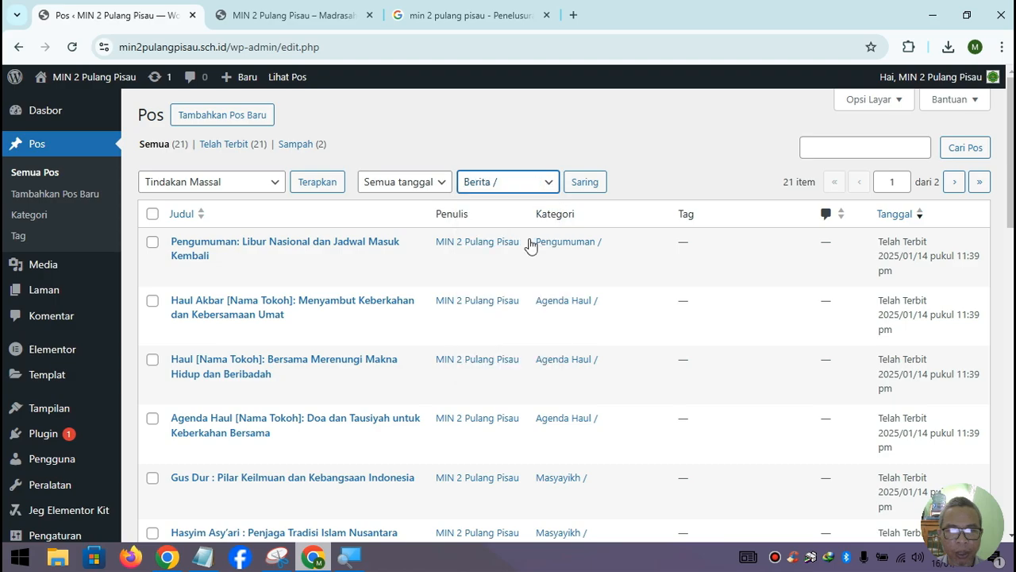
left_click(585, 182)
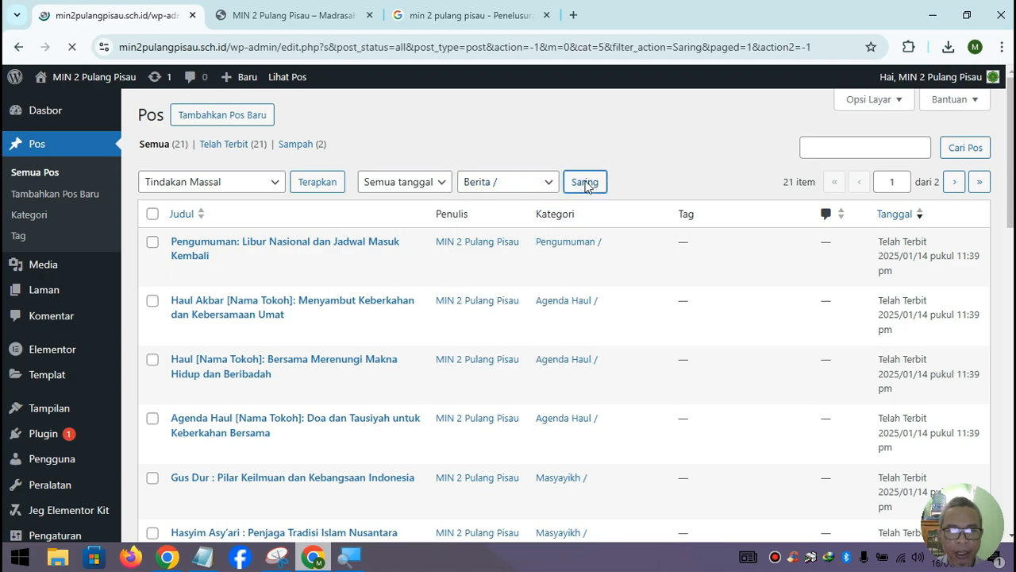
Move the Berita post "Alumni MTs Ma'arif NU Berbagi Inspirasi dalam Kegiatan Motivasi Siswa" to the trash
scroll(488, 270, "down", 1)
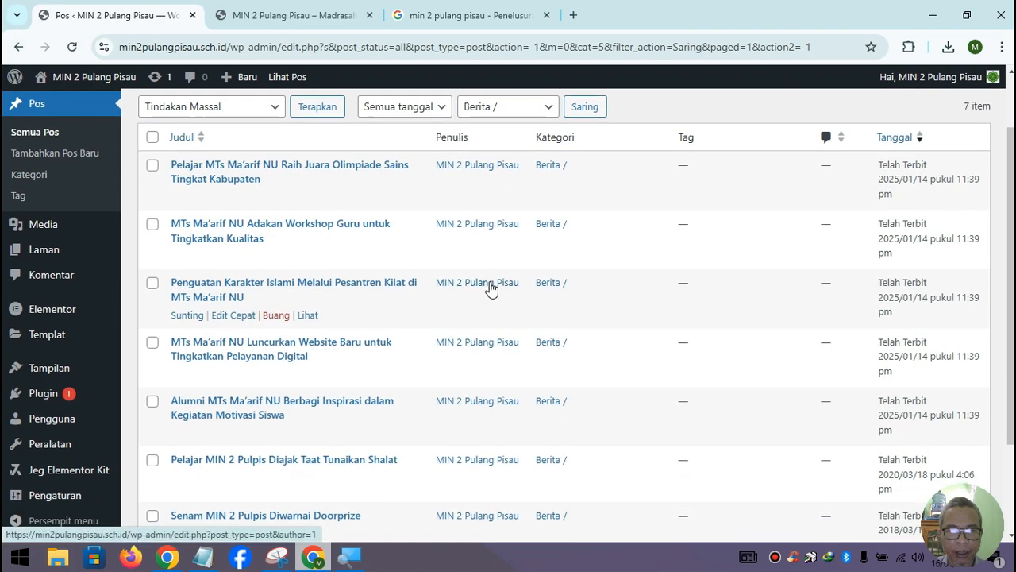
scroll(460, 304, "down", 2)
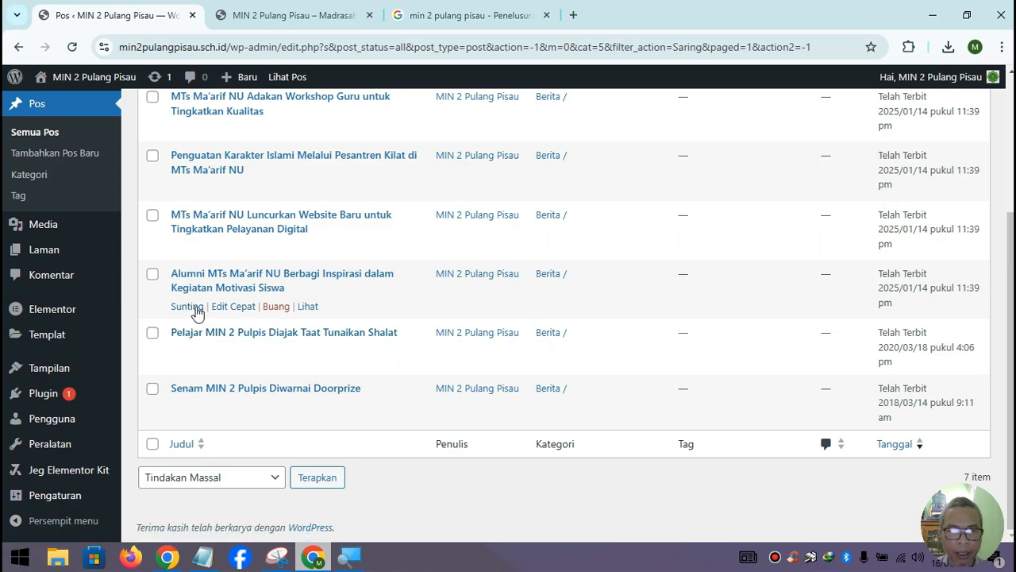
left_click(277, 306)
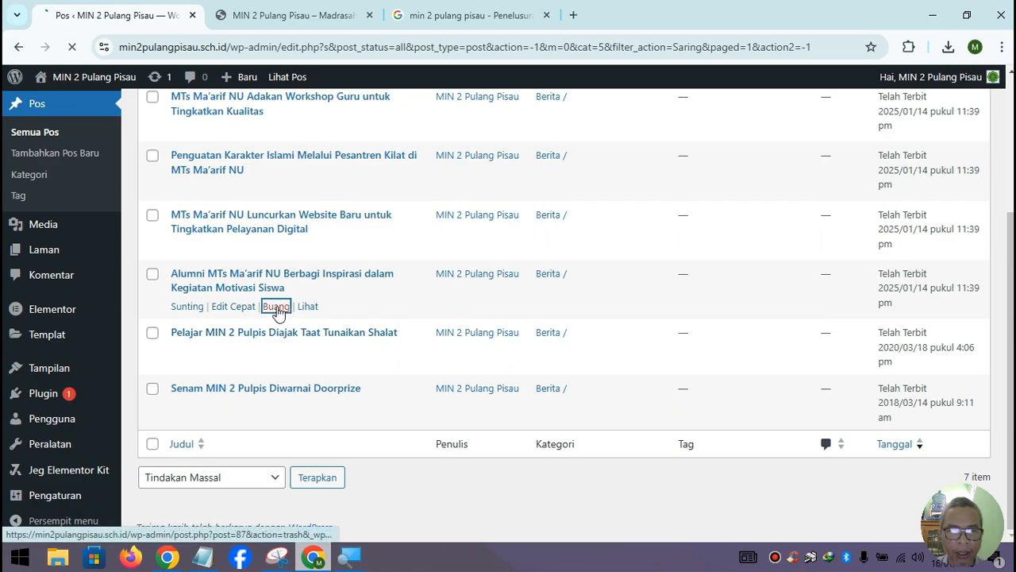
scroll(474, 331, "down", 5)
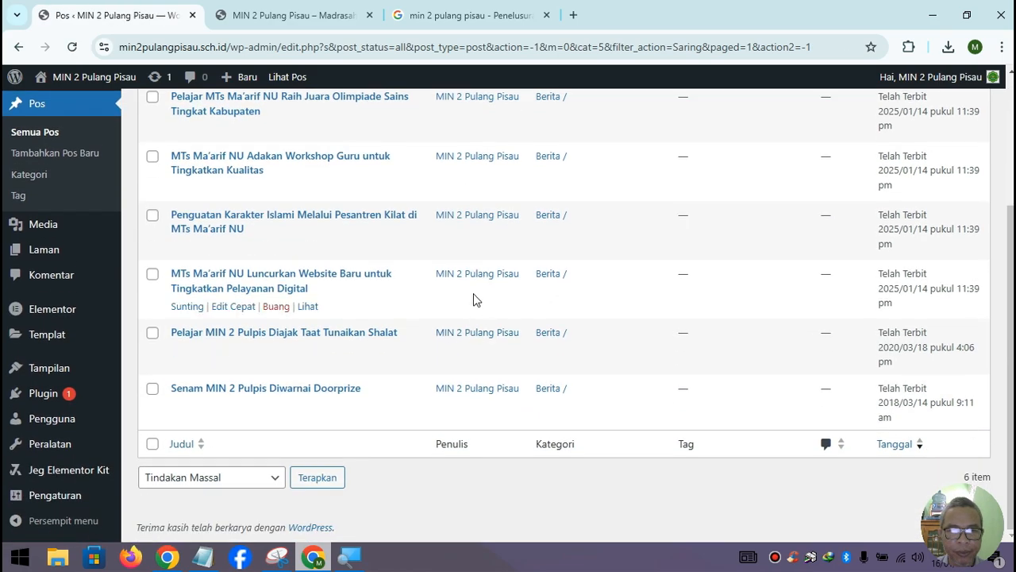
Reload the school's homepage and check the articles under Berita Terbaru and the heading of the neighbouring Agenda Haul section
left_click(277, 18)
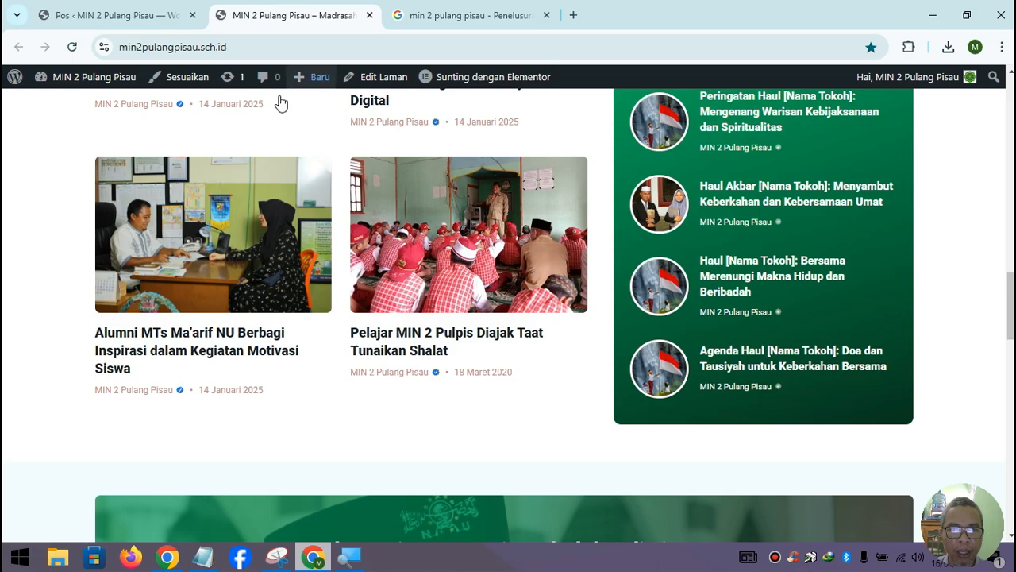
left_click(73, 47)
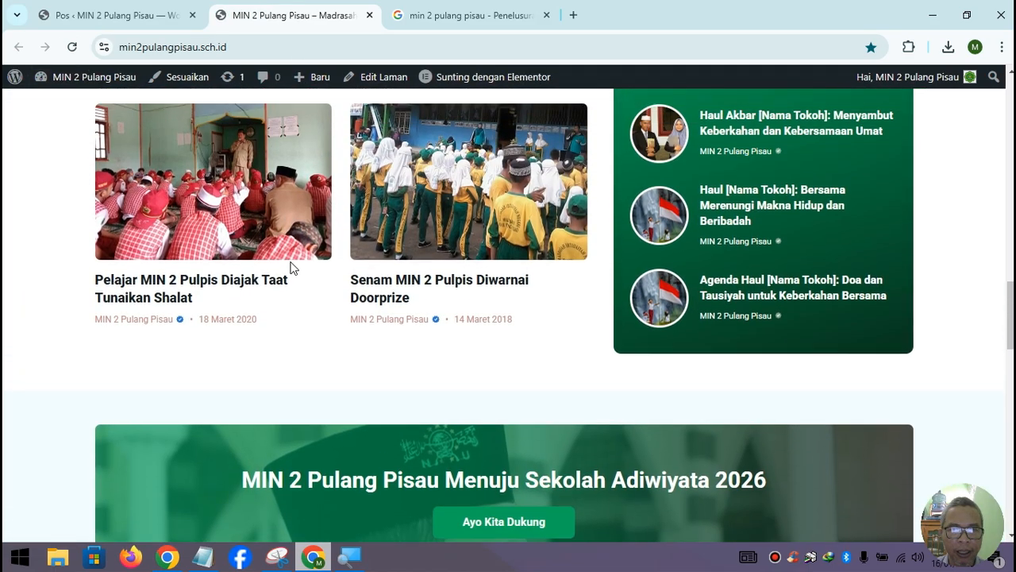
scroll(363, 326, "up", 10)
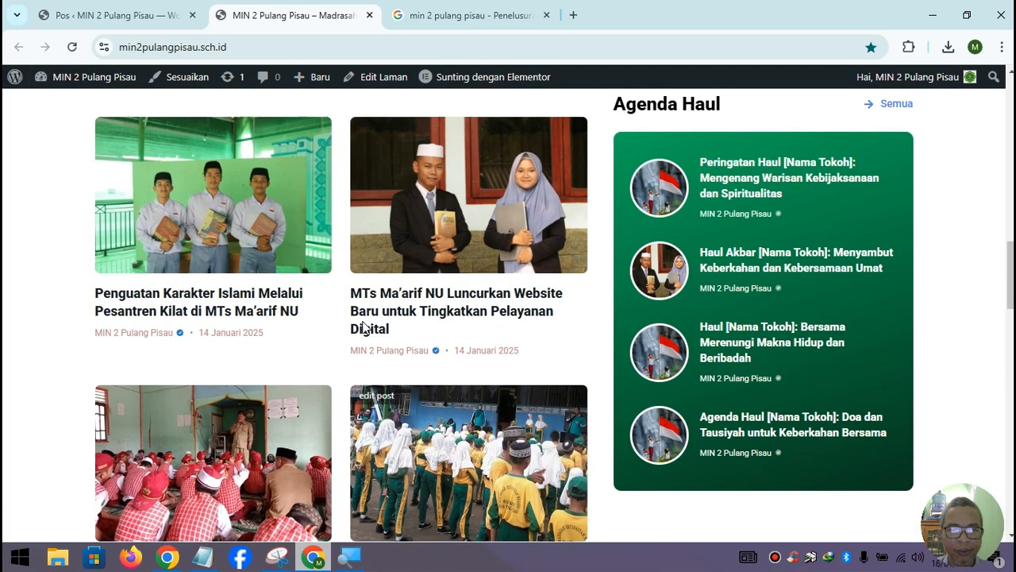
scroll(363, 321, "down", 5)
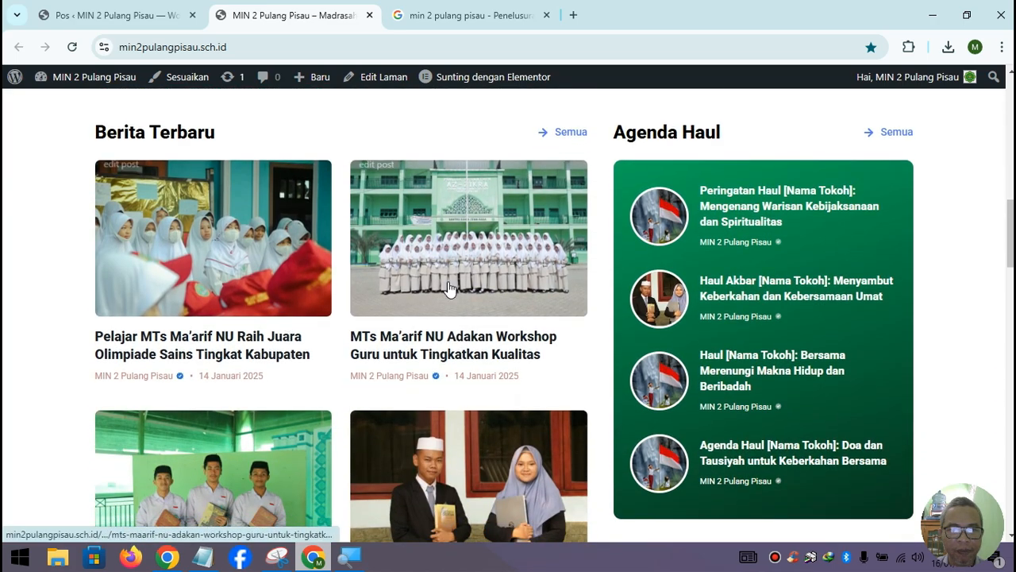
scroll(442, 348, "down", 2)
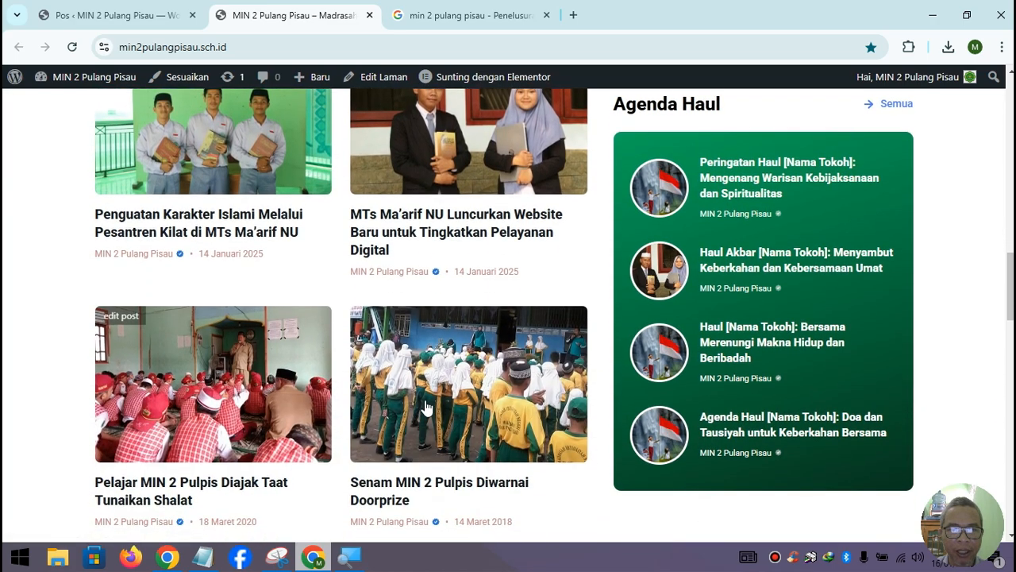
scroll(350, 397, "down", 1)
scroll(345, 394, "up", 2)
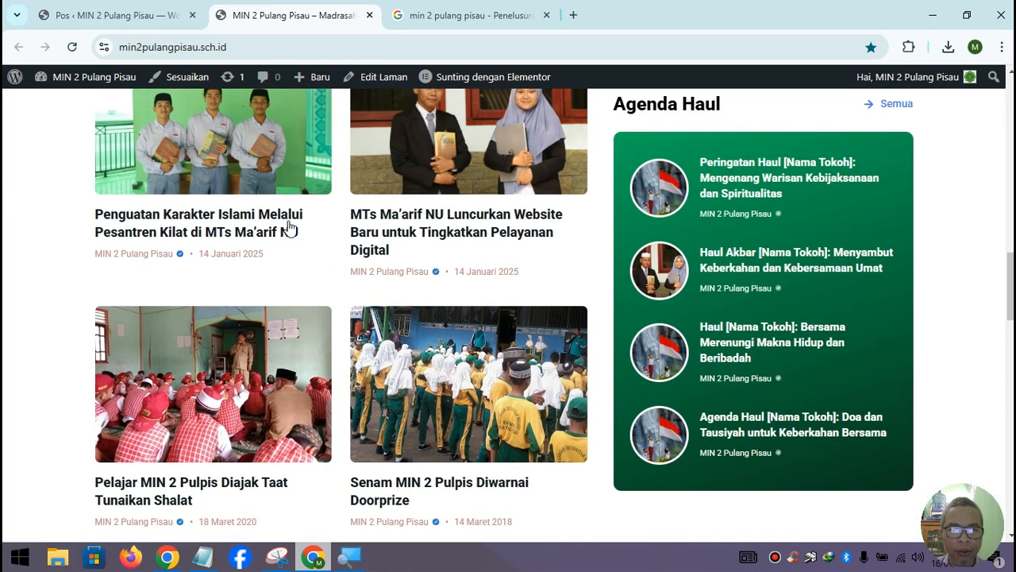
scroll(326, 259, "up", 1)
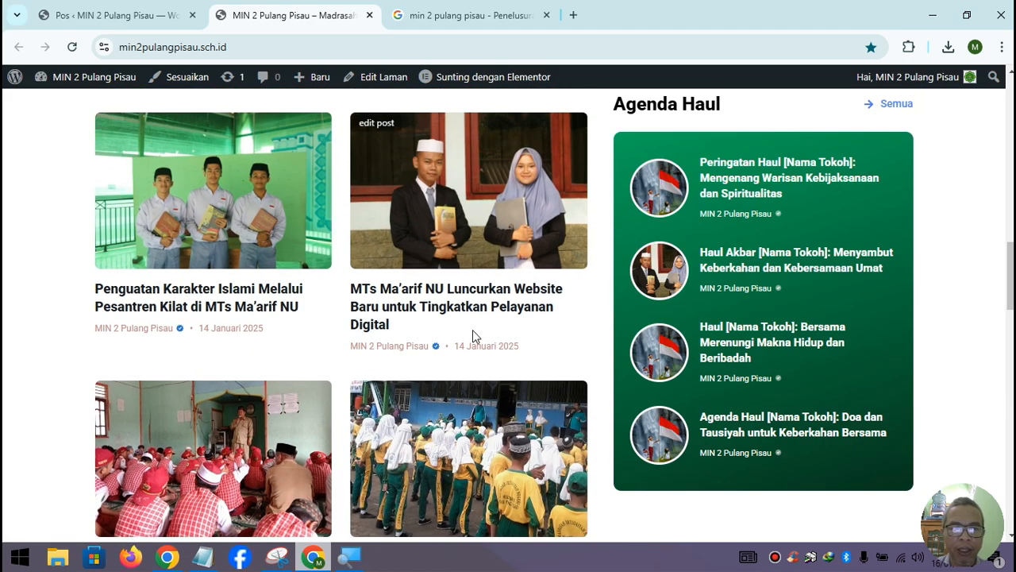
scroll(446, 347, "up", 2)
scroll(447, 347, "down", 3)
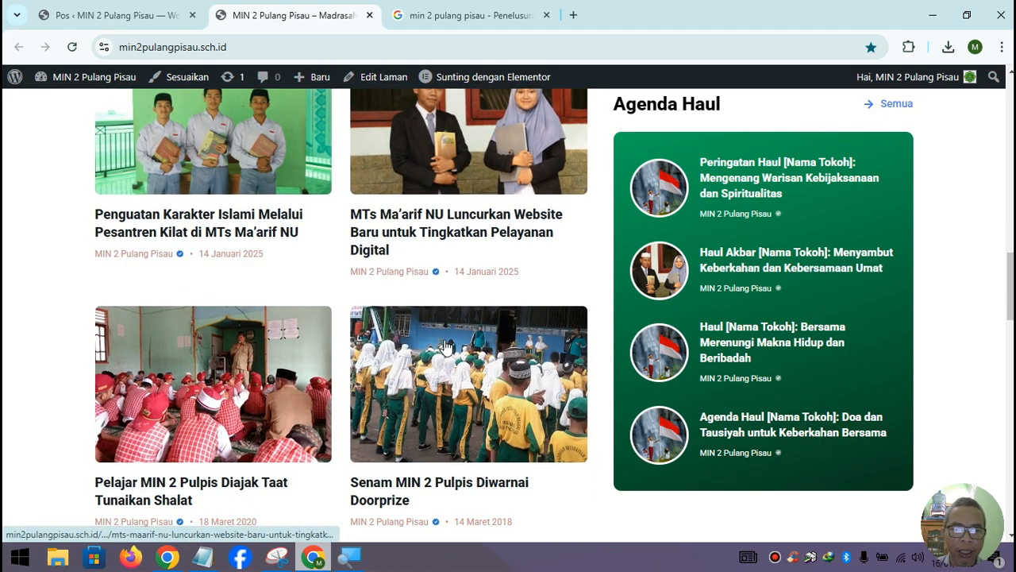
scroll(496, 225, "up", 3)
scroll(341, 299, "down", 1)
scroll(341, 299, "up", 2)
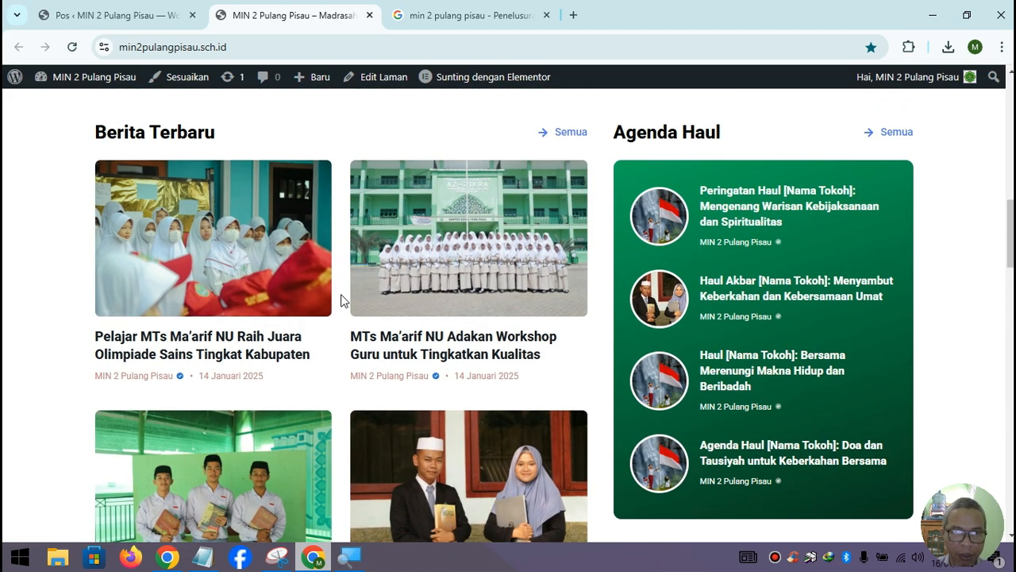
scroll(341, 299, "down", 2)
scroll(306, 246, "down", 2)
scroll(278, 212, "up", 2)
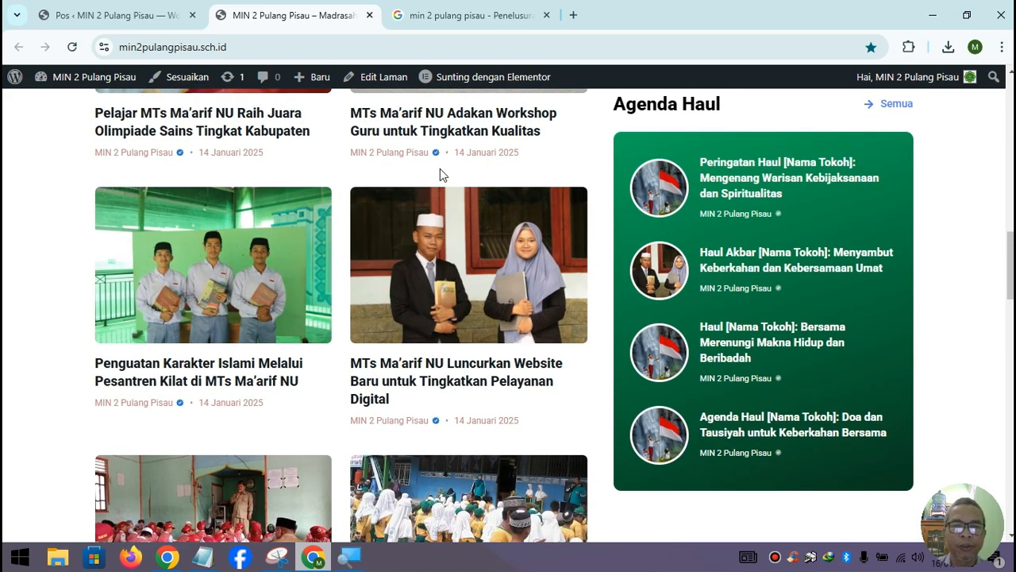
scroll(254, 257, "up", 3)
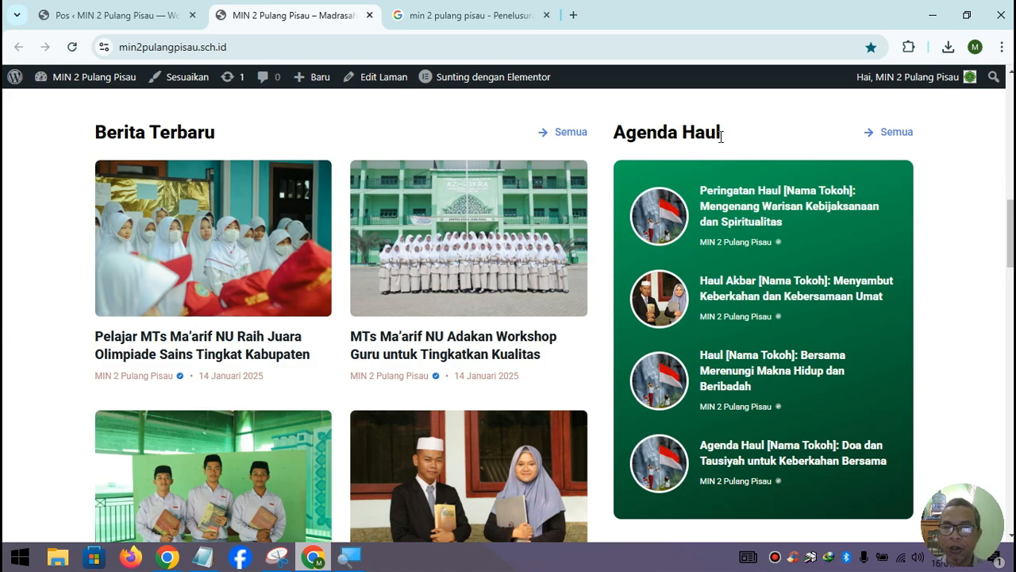
Open the Agenda Haul category in the WordPress dashboard for editing and change its name to "Agenda Madrasah /"
left_click(131, 19)
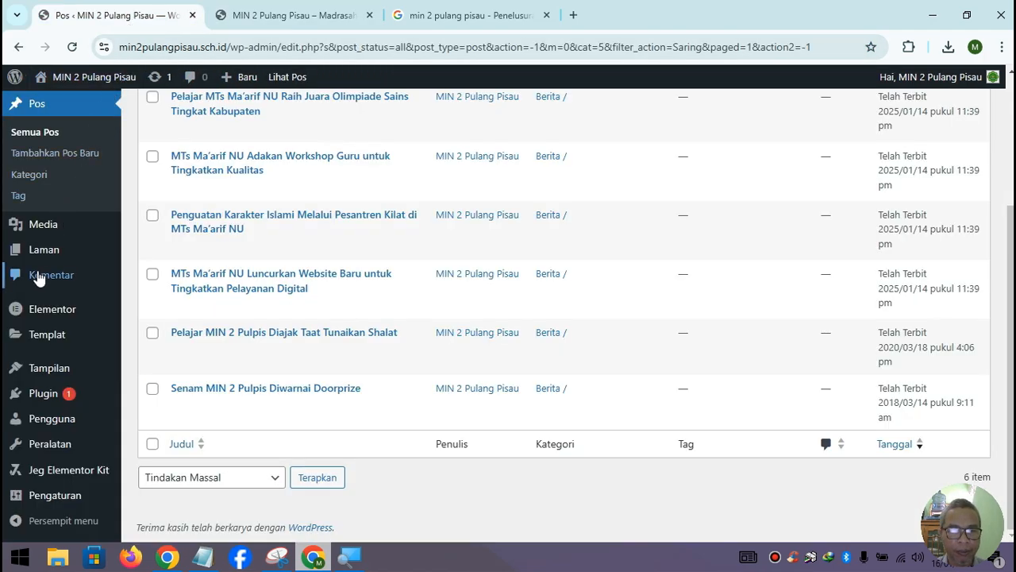
mouse_move(39, 314)
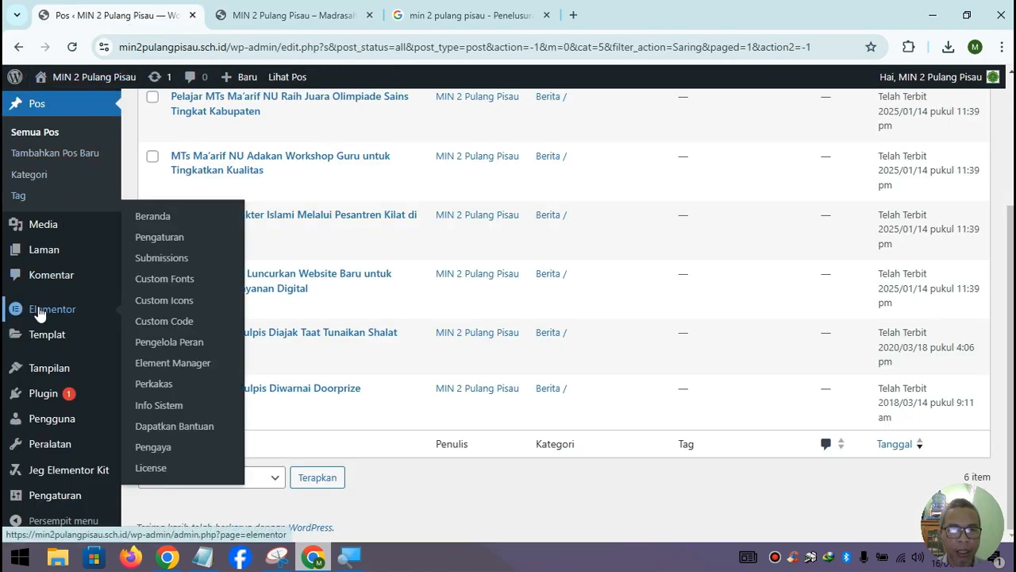
left_click(42, 180)
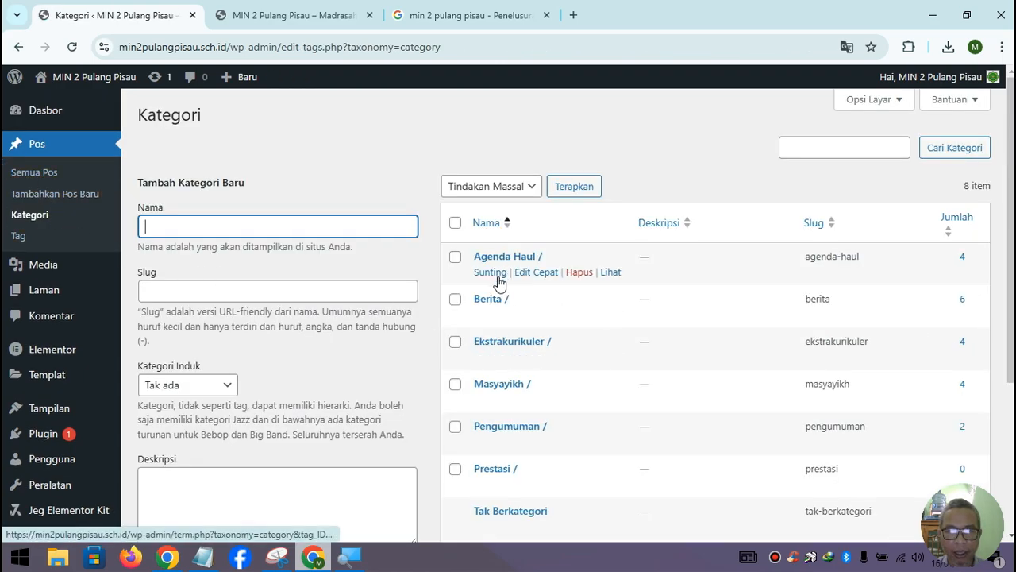
left_click(497, 276)
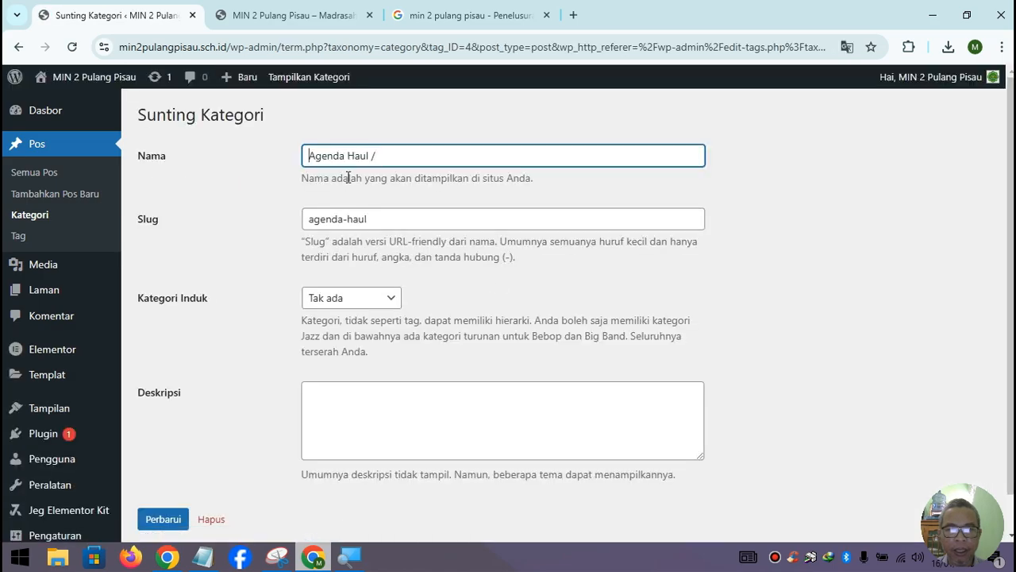
left_click_drag(349, 156, 367, 158)
type("Madrasah")
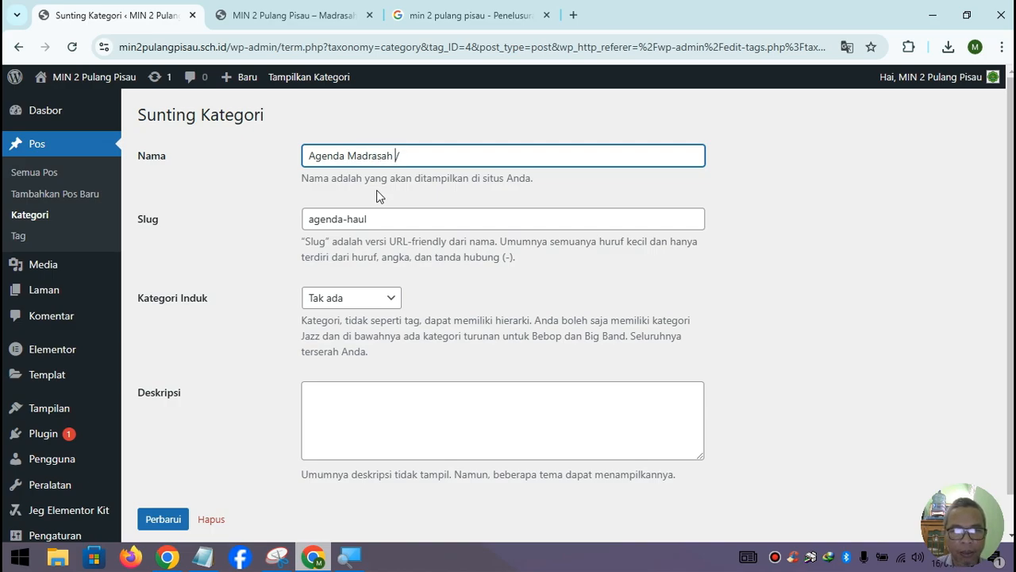
Set the category's slug to agenda-madrasah and save the category
left_click_drag(350, 219, 389, 219)
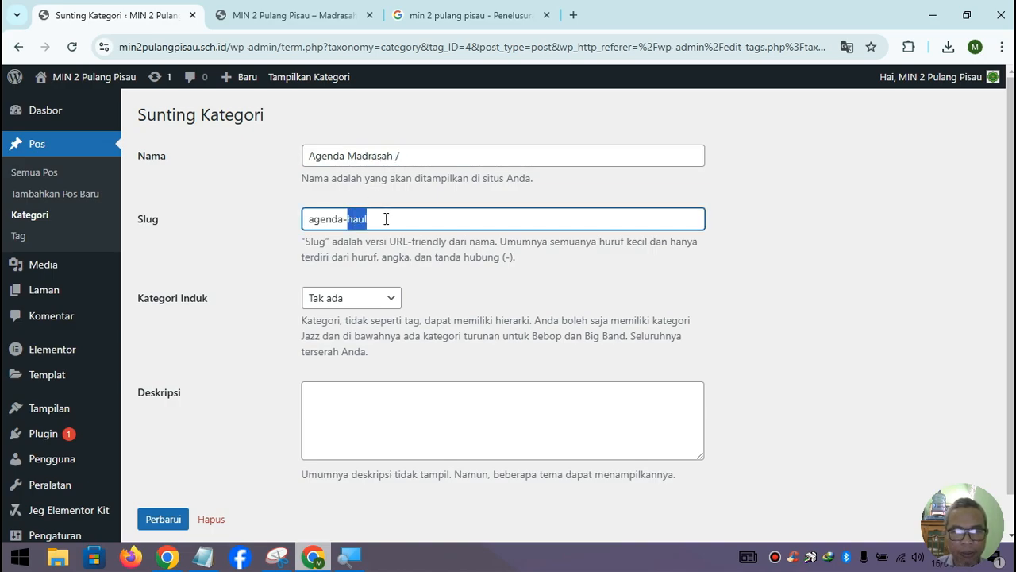
type("madrasa")
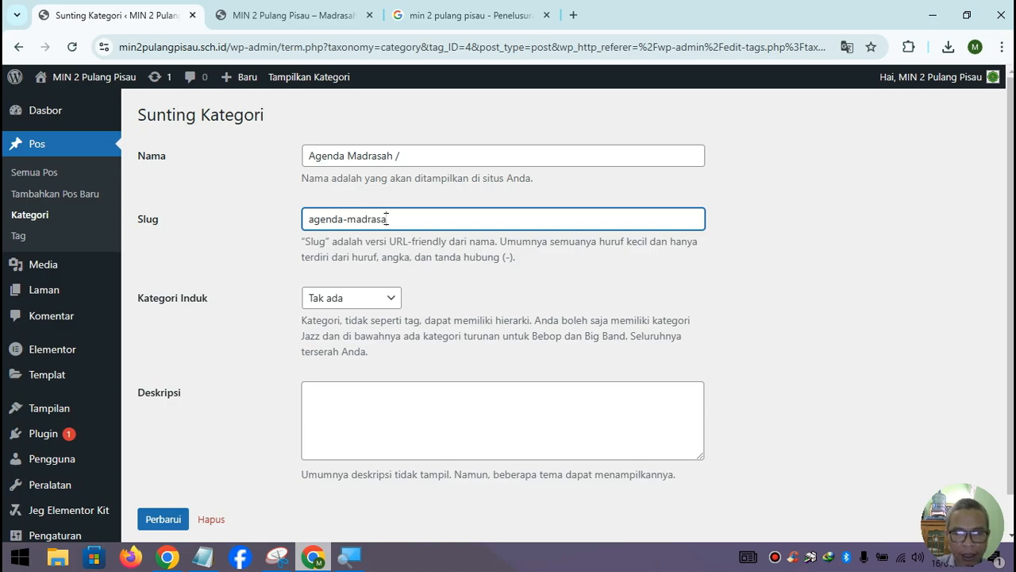
scroll(195, 389, "down", 1)
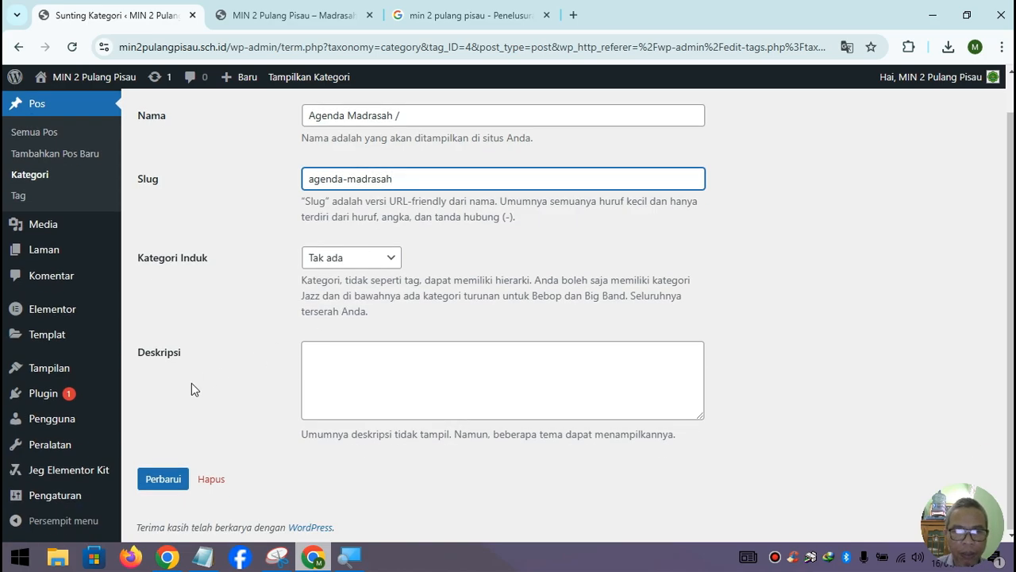
left_click(162, 479)
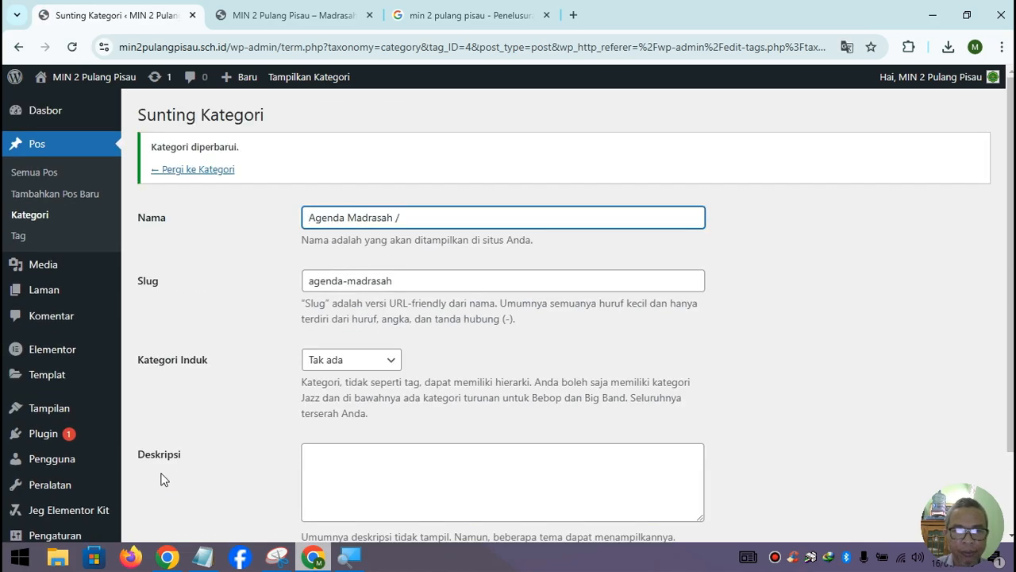
Reload the homepage, open the "Peringatan Haul [Nama Tokoh]" article from the Agenda Haul section and read through its page
left_click(317, 17)
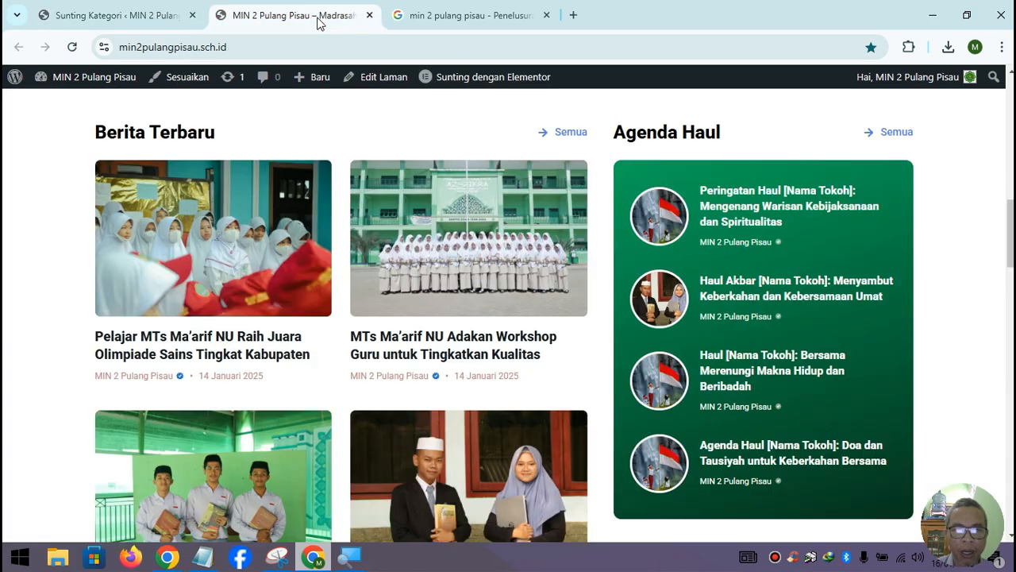
left_click(73, 47)
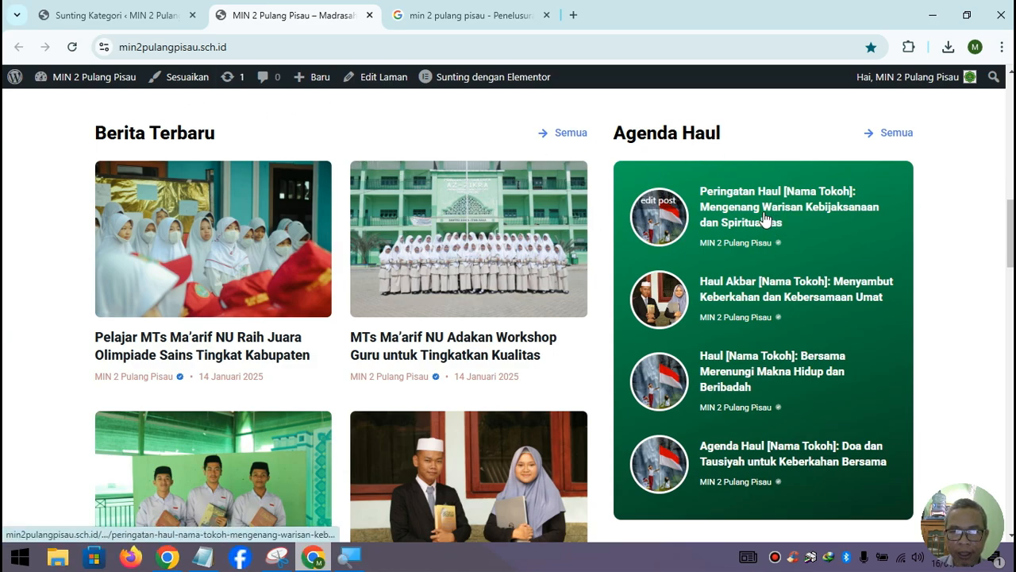
scroll(477, 253, "down", 6)
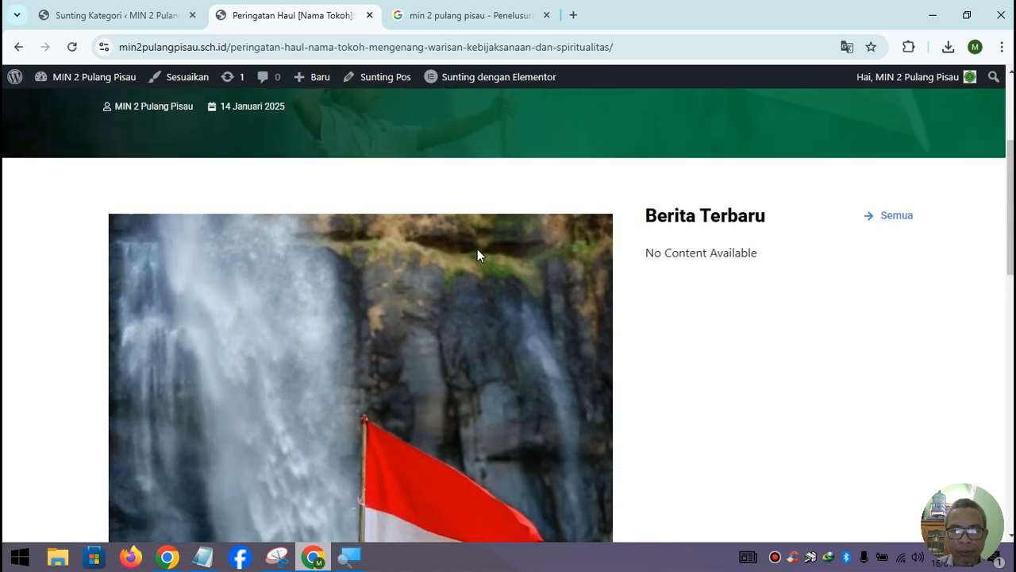
scroll(477, 254, "down", 8)
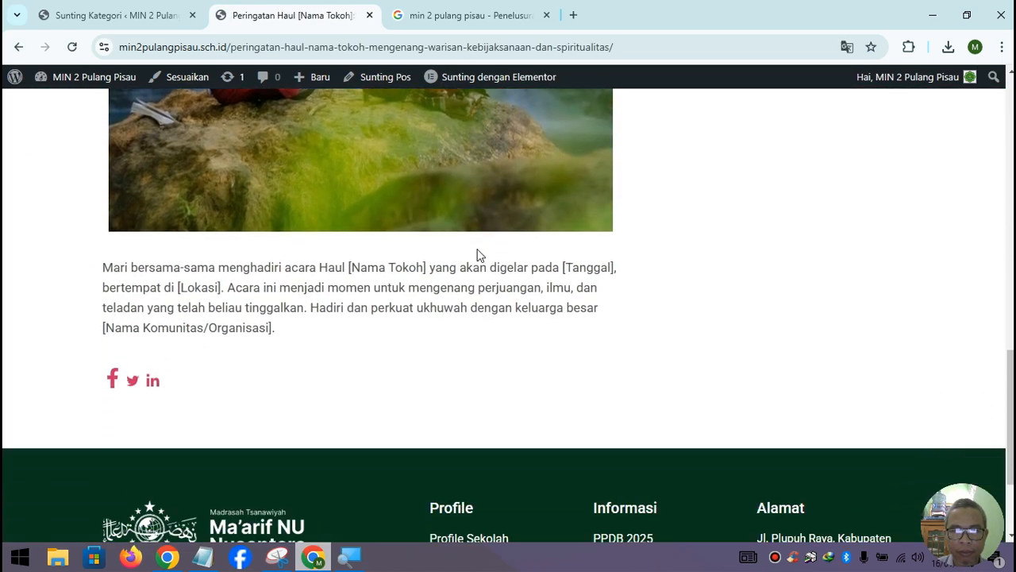
scroll(477, 255, "up", 14)
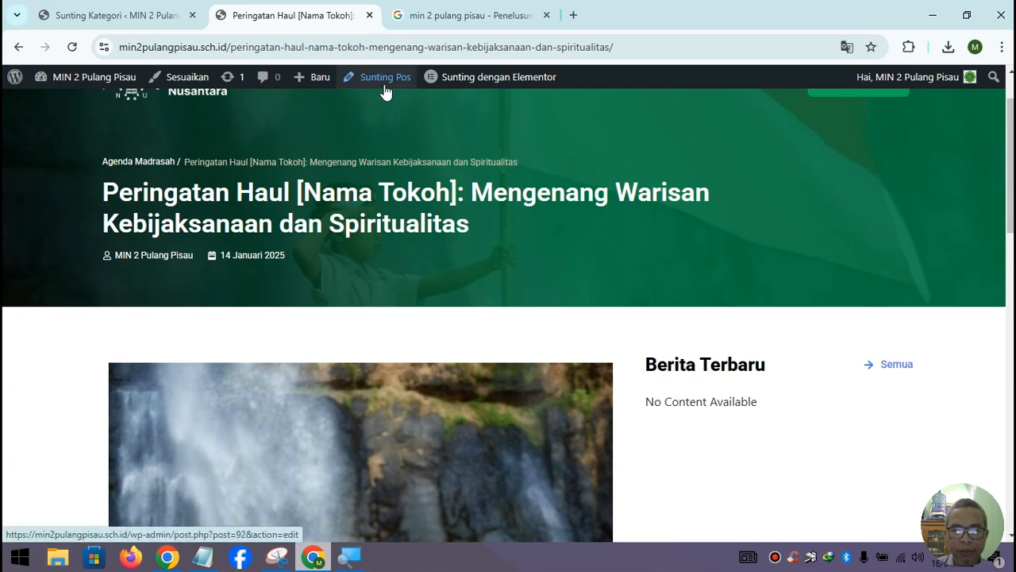
Open the "Peringatan Haul [Nama Tokoh]" post in the editor and examine its title, body text, category and featured image
left_click(384, 79)
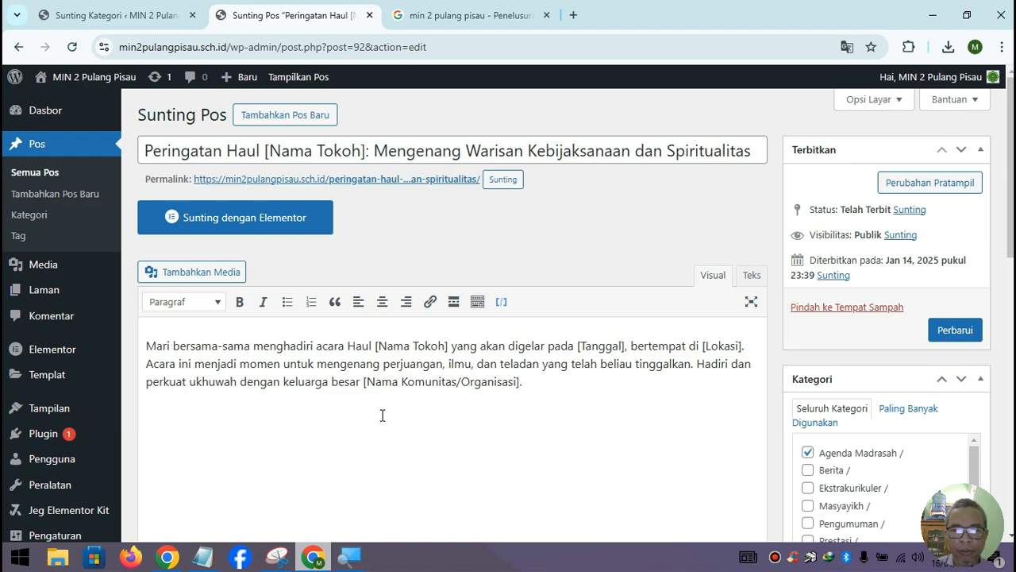
scroll(381, 416, "down", 2)
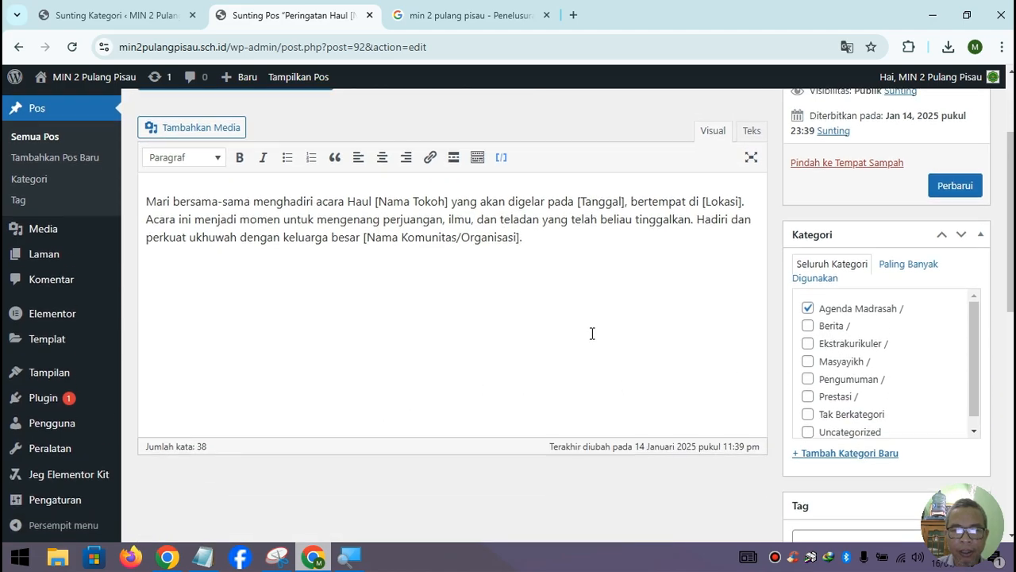
scroll(592, 333, "up", 2)
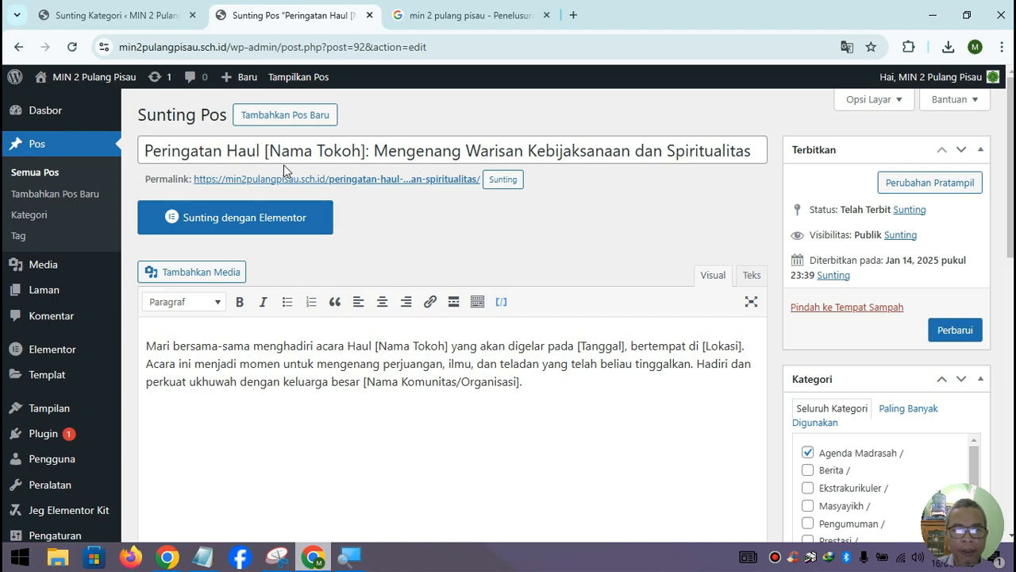
scroll(416, 326, "down", 5)
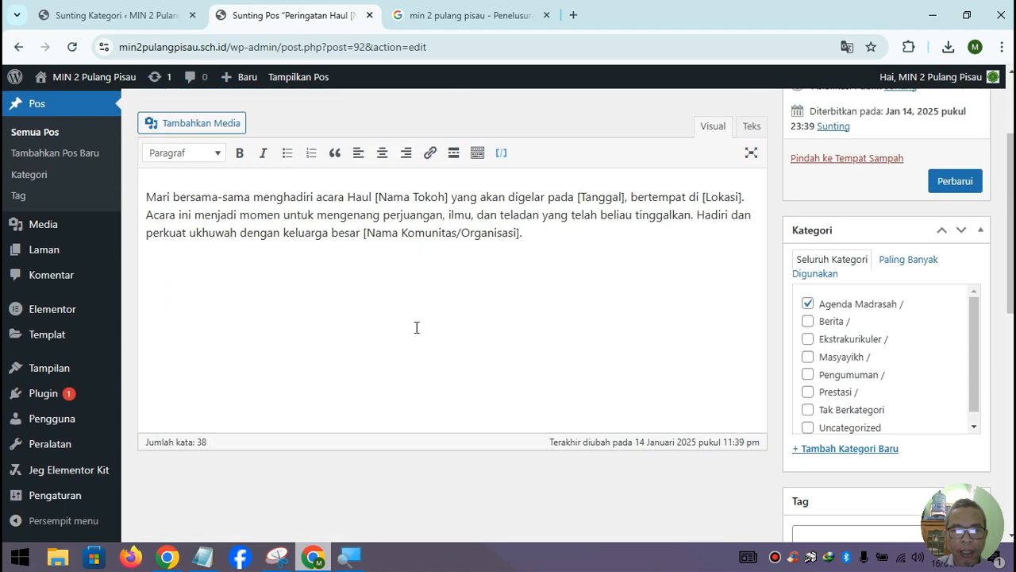
scroll(415, 327, "down", 4)
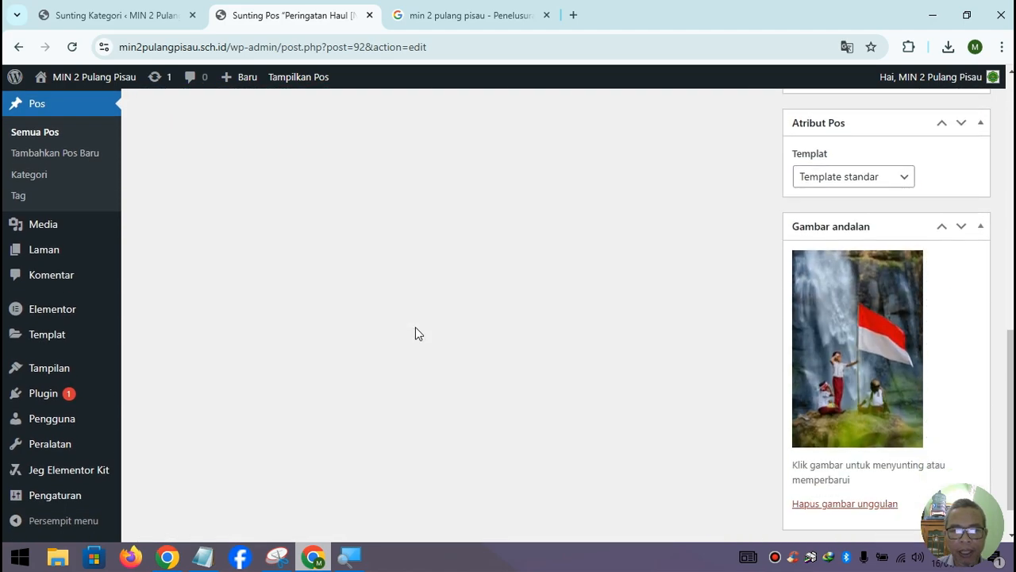
scroll(416, 327, "up", 4)
scroll(416, 327, "up", 4)
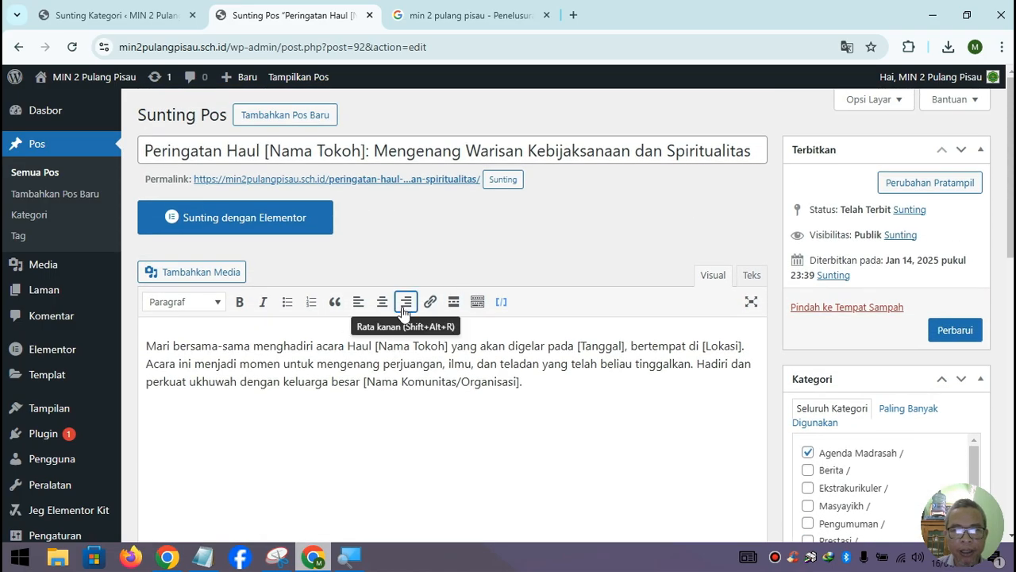
Replace the haul post's title with "Latihan Baris Berbaris Pramuka"
left_click(480, 150)
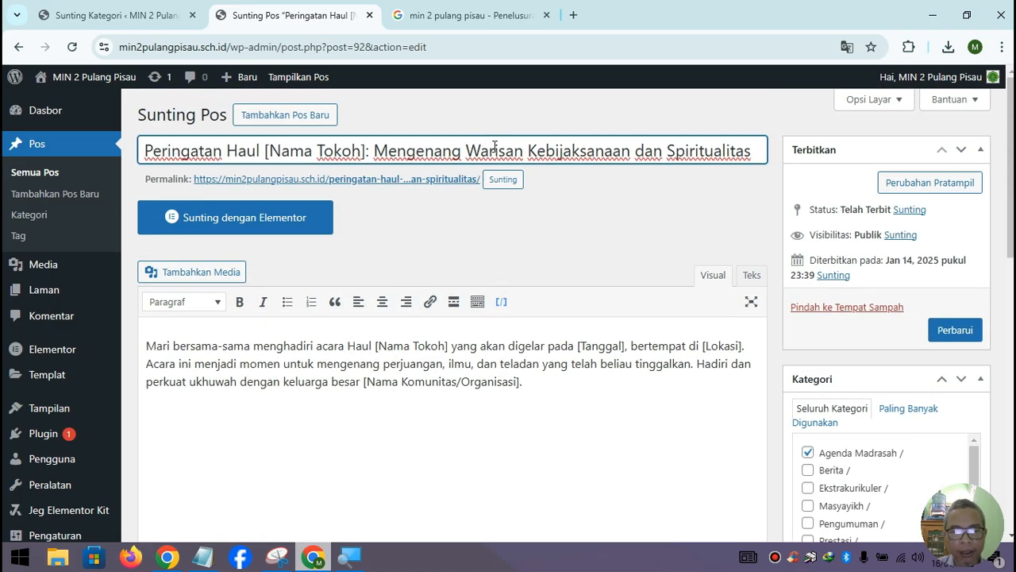
key("ctrl+a")
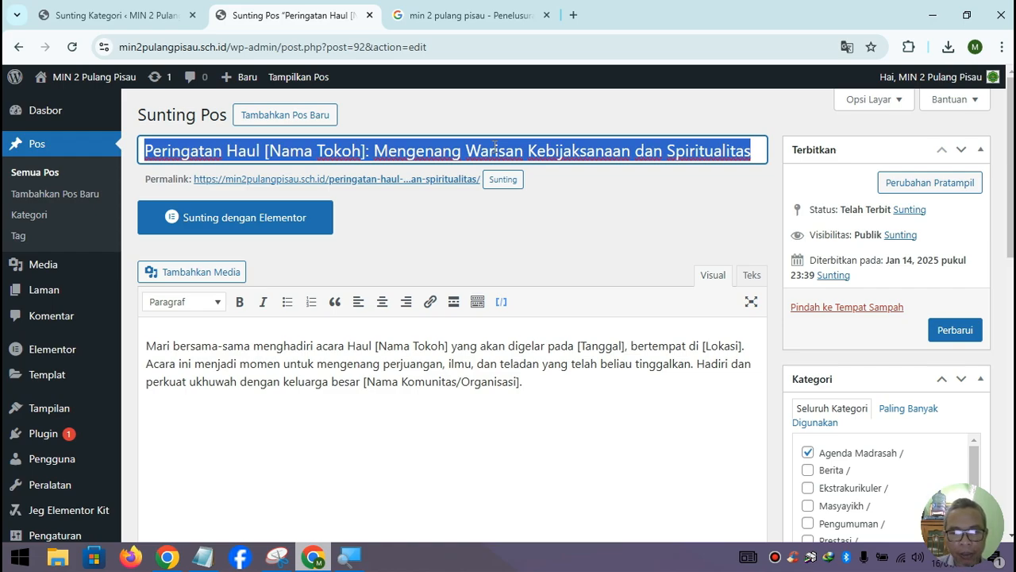
type("Lati")
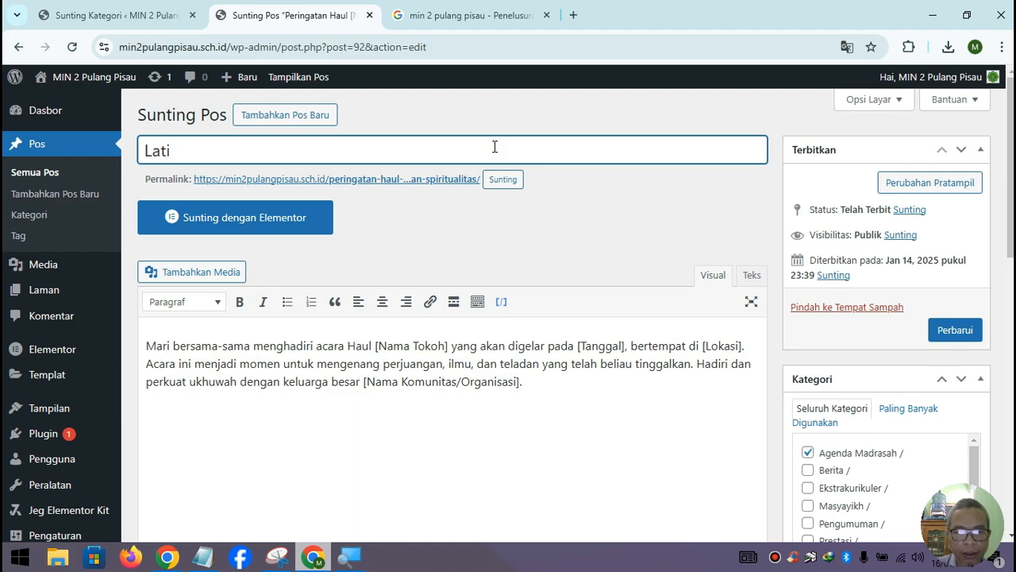
type("han Baris Ber")
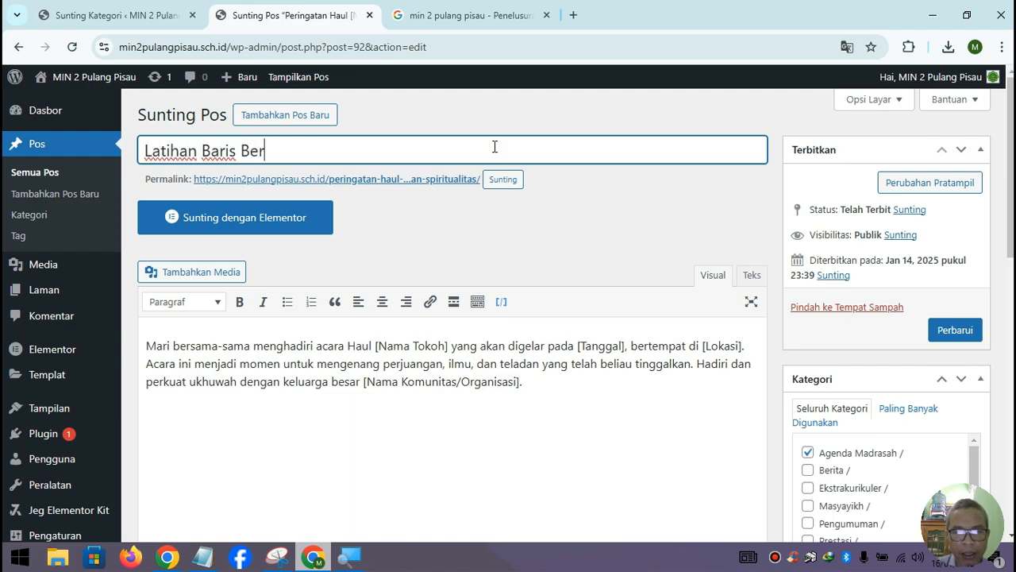
type("baris ")
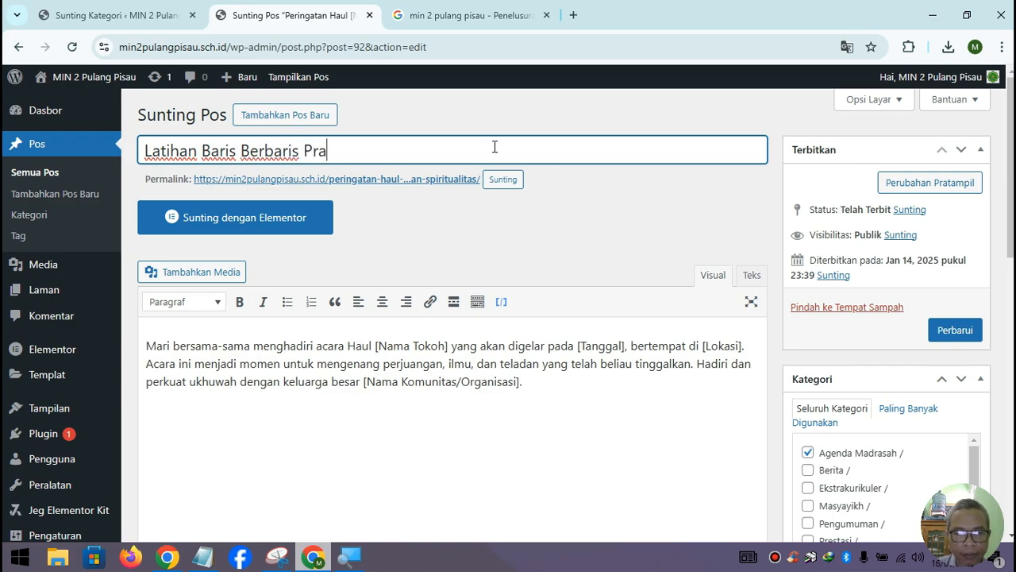
type("Pramuka")
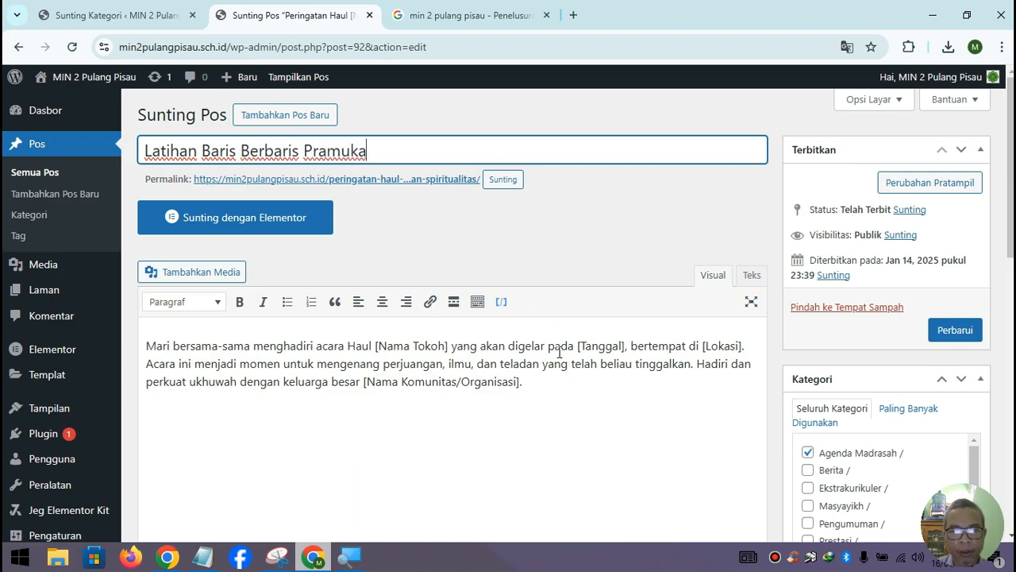
Replace the post's body text with "Akan dilaksanakan pada tanggal 12-17 Januari 2025 bertempat di lapangan MIN 2 Pulang Pisau"
left_click_drag(533, 382, 134, 337)
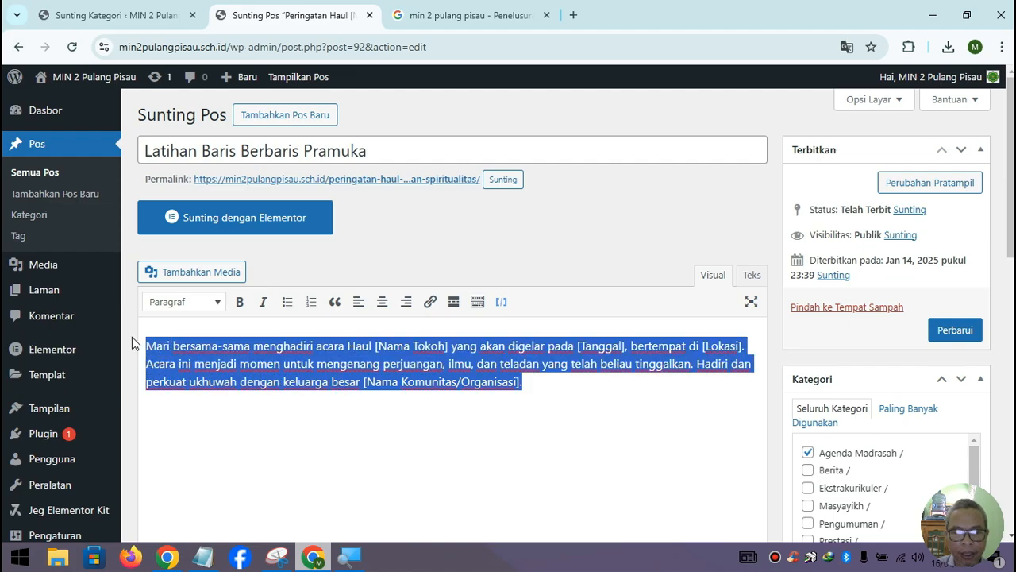
type("Akan dilaks")
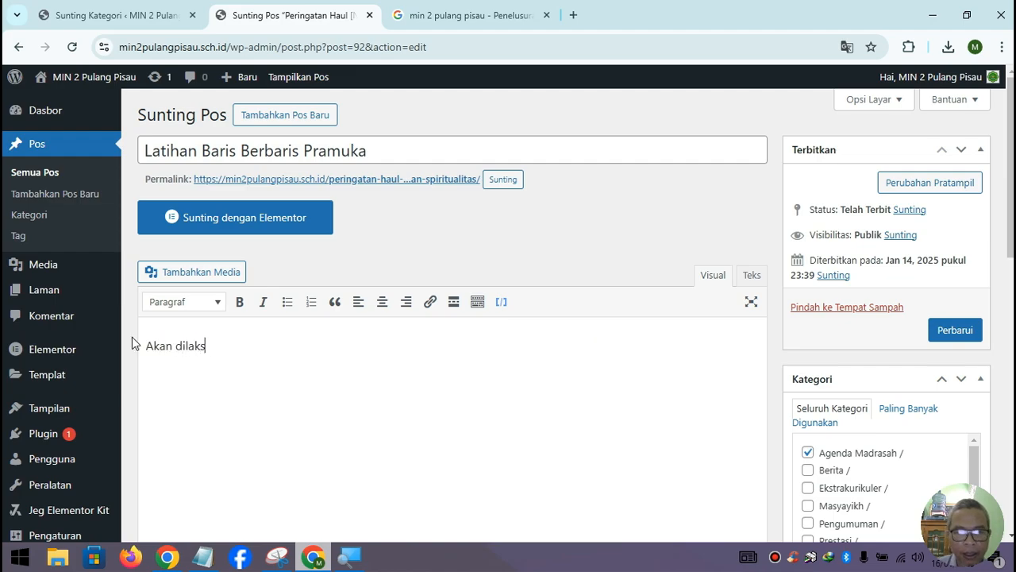
type("anakan pada ")
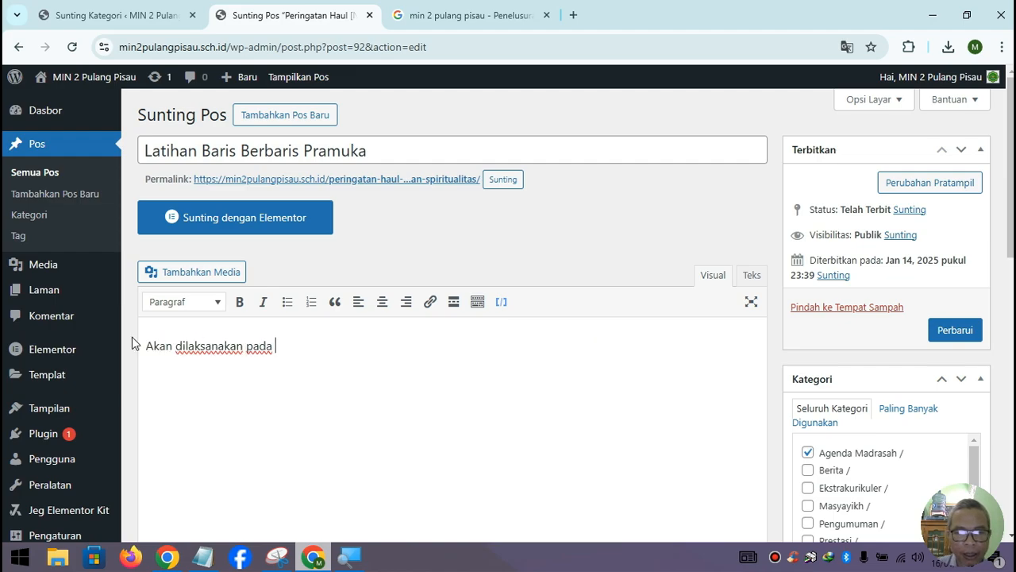
type("tanggal 12-17")
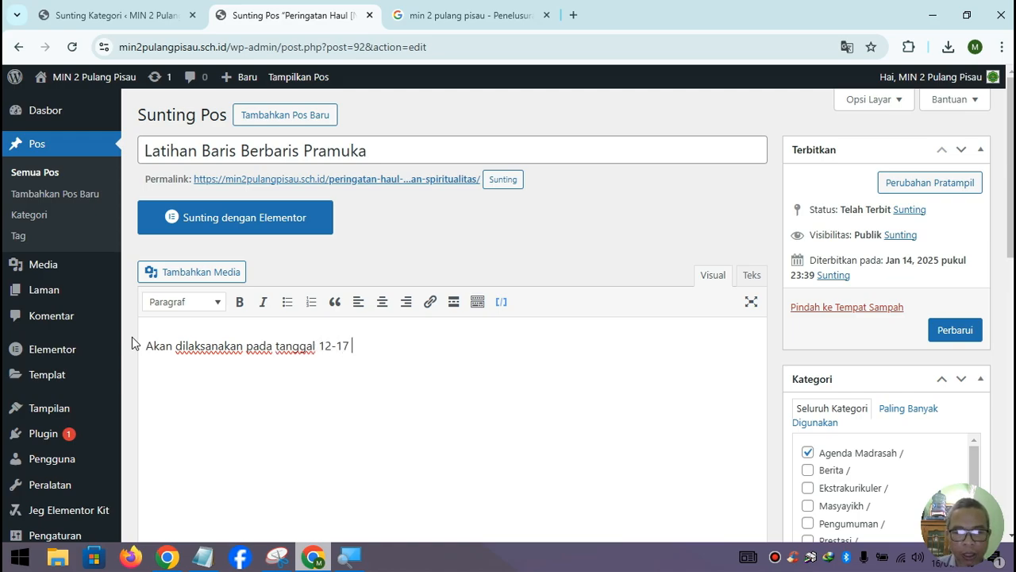
type("Januari 2025 bertemp")
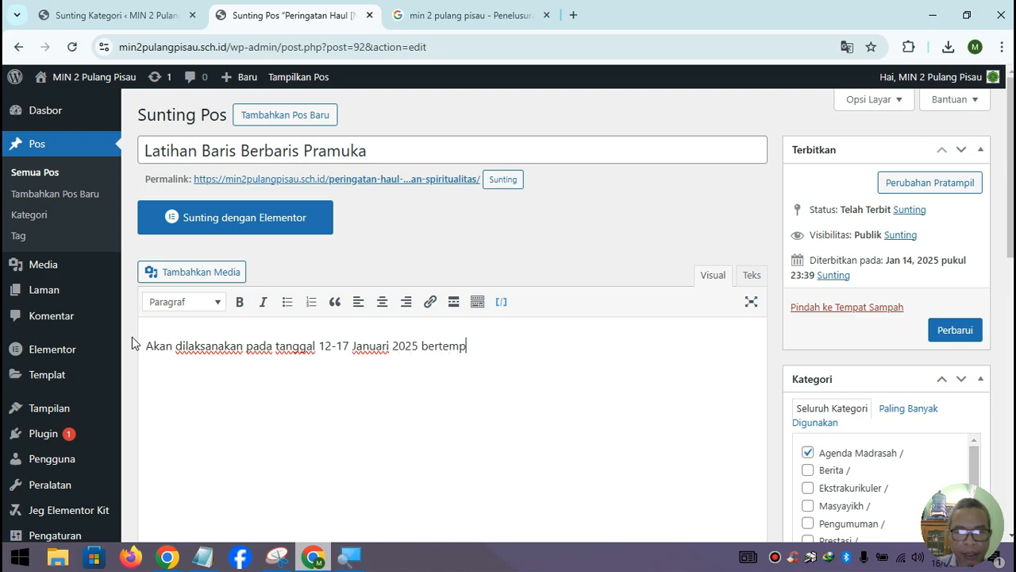
type("at di lapangan MIN 2 ")
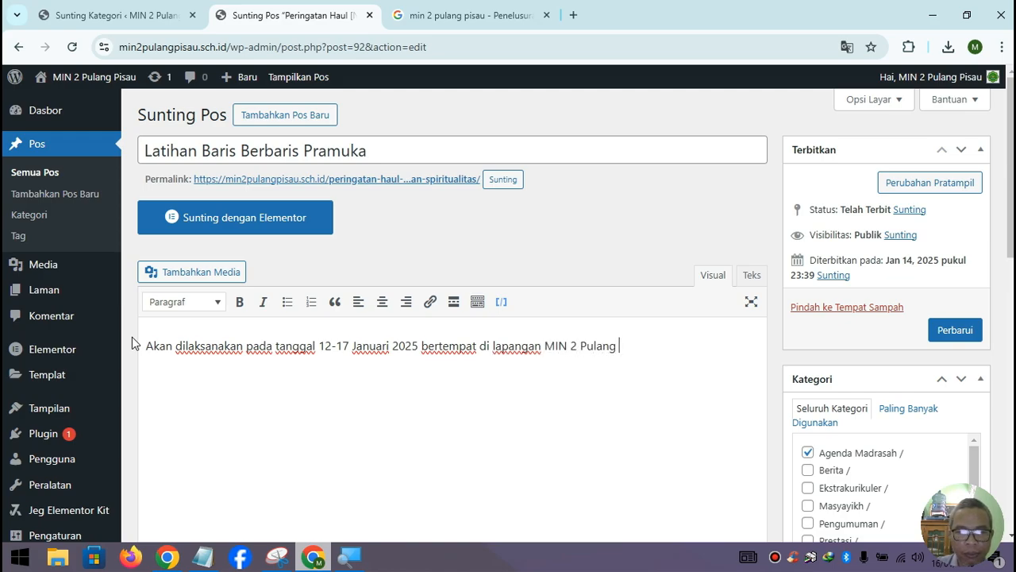
type("Pul")
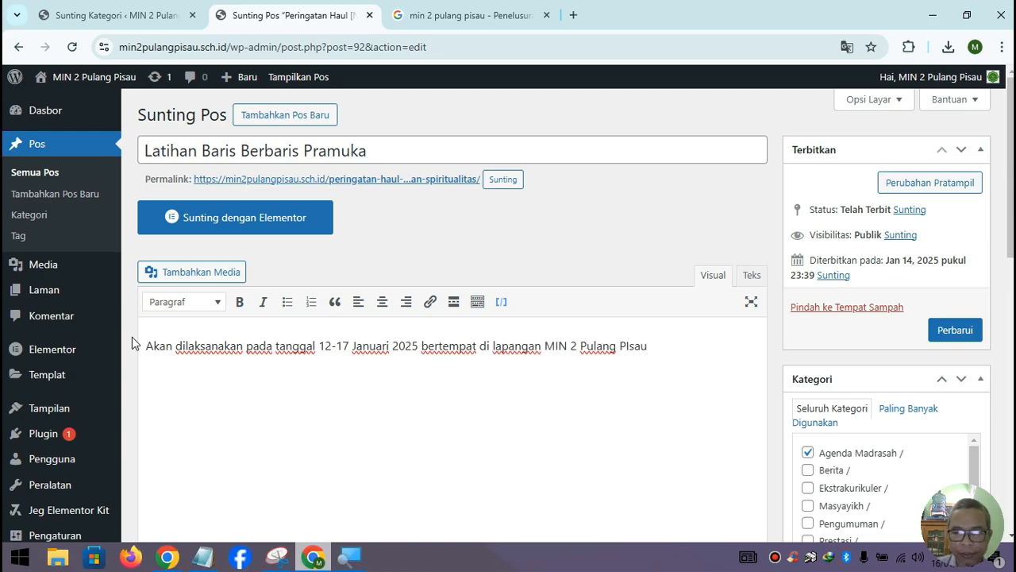
key("BackSpace")
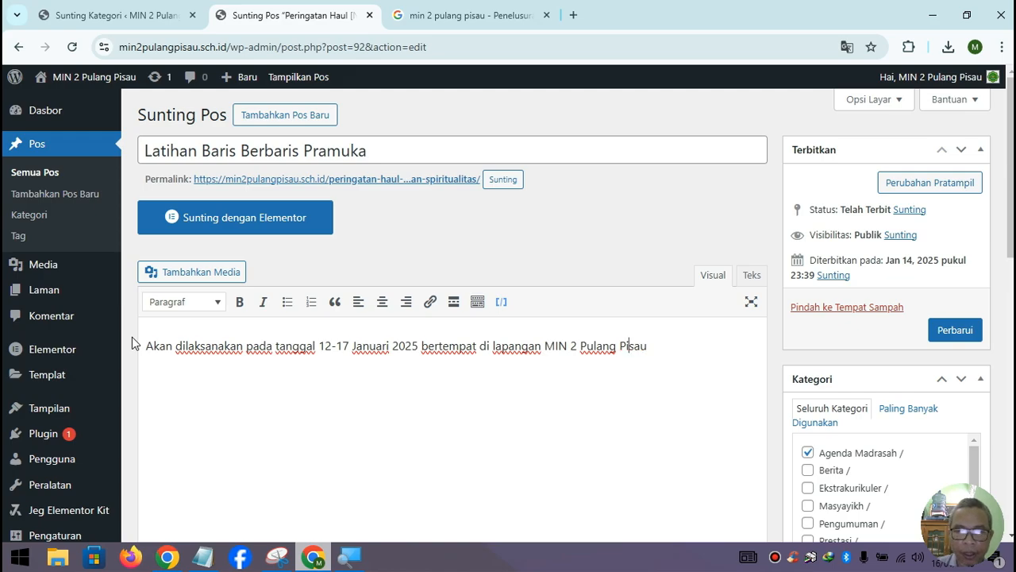
Remove the current featured image from the "Latihan Baris Berbaris Pramuka" post
scroll(870, 381, "down", 3)
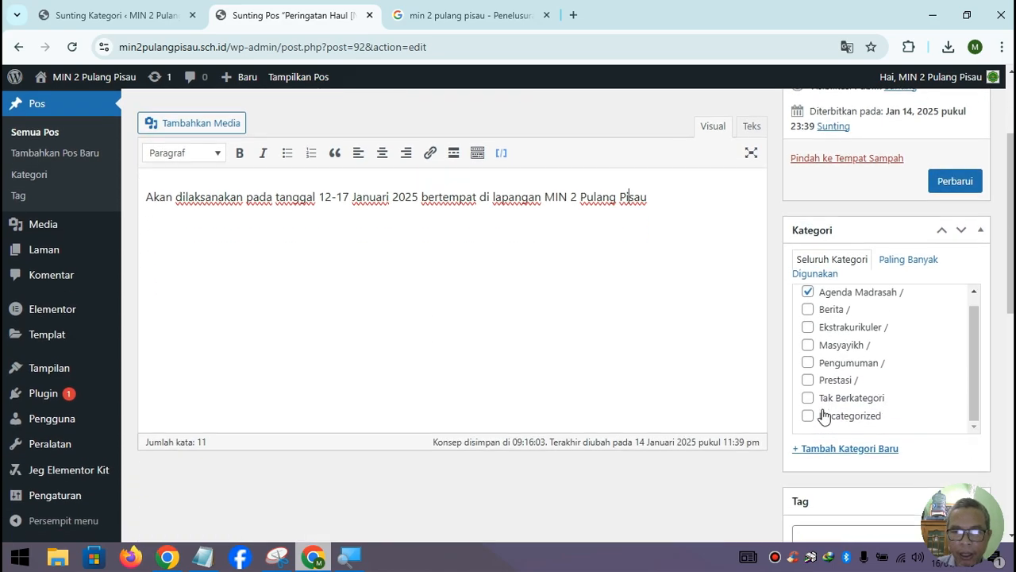
scroll(948, 415, "down", 9)
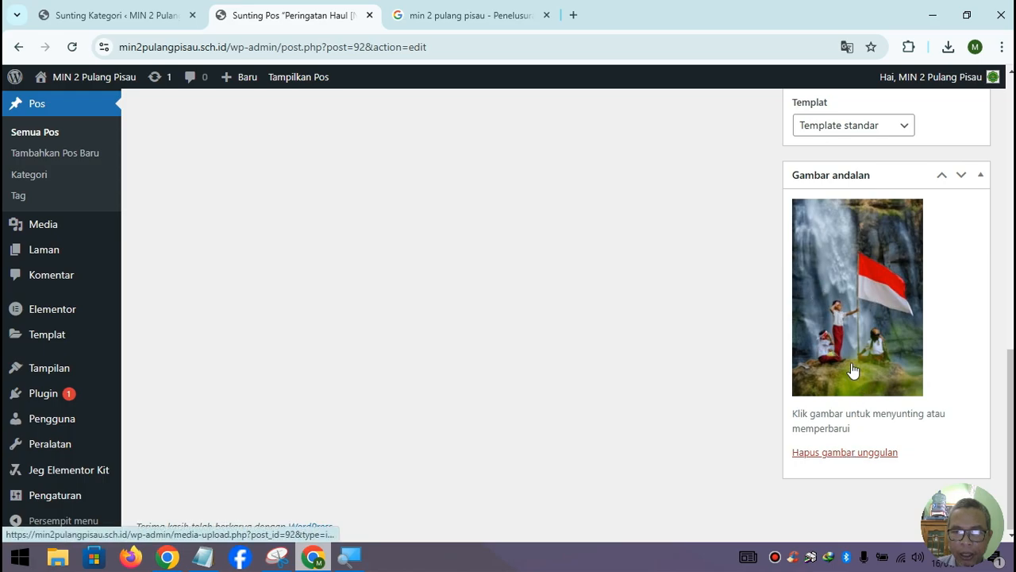
left_click(845, 453)
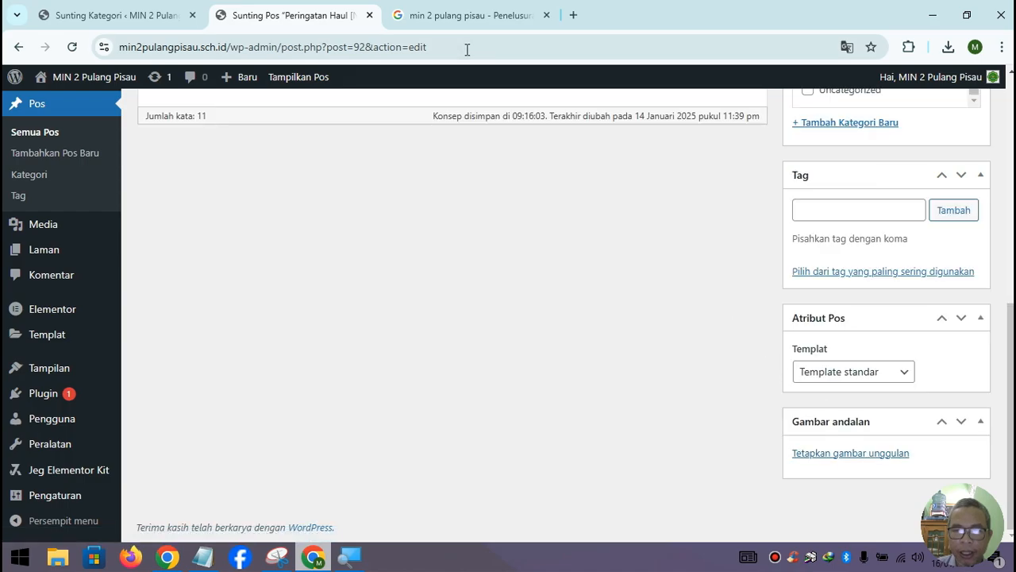
Open the full-size "UAMBD di MIN 2 Pulpis Diikuti 26 Peserta" photo from the Google image results in its own tab
left_click(500, 18)
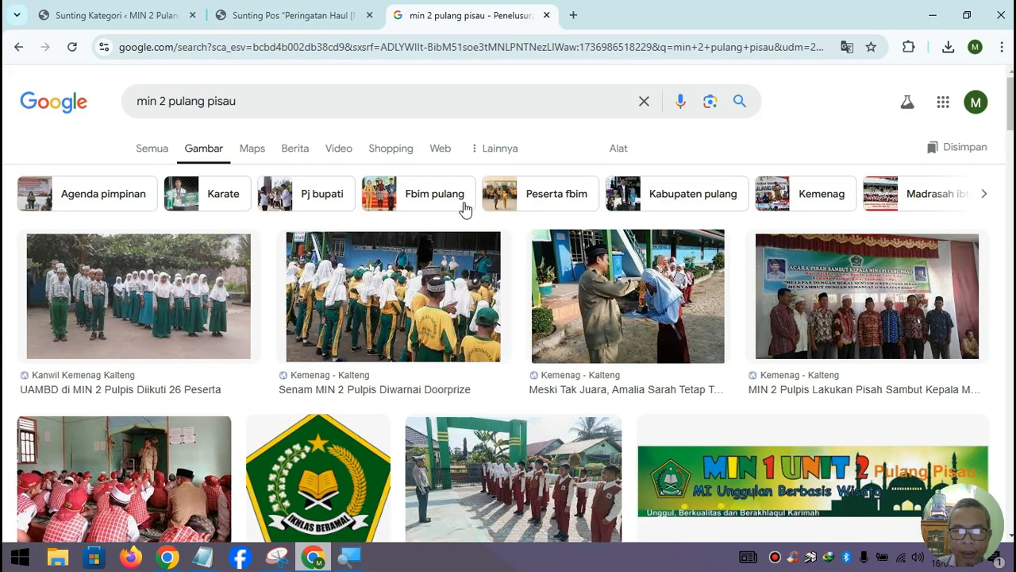
right_click(139, 297)
left_click(218, 20)
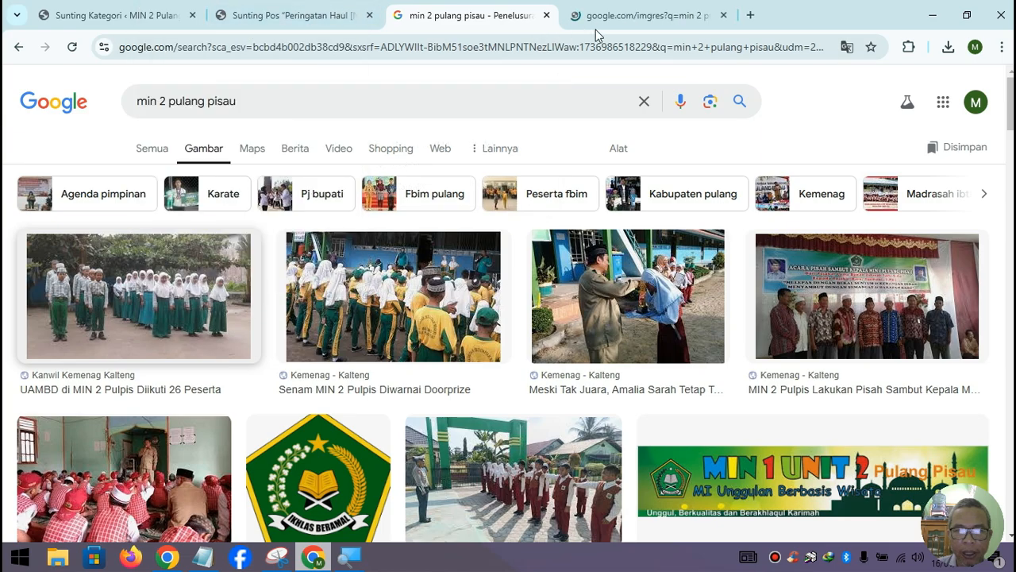
left_click(653, 18)
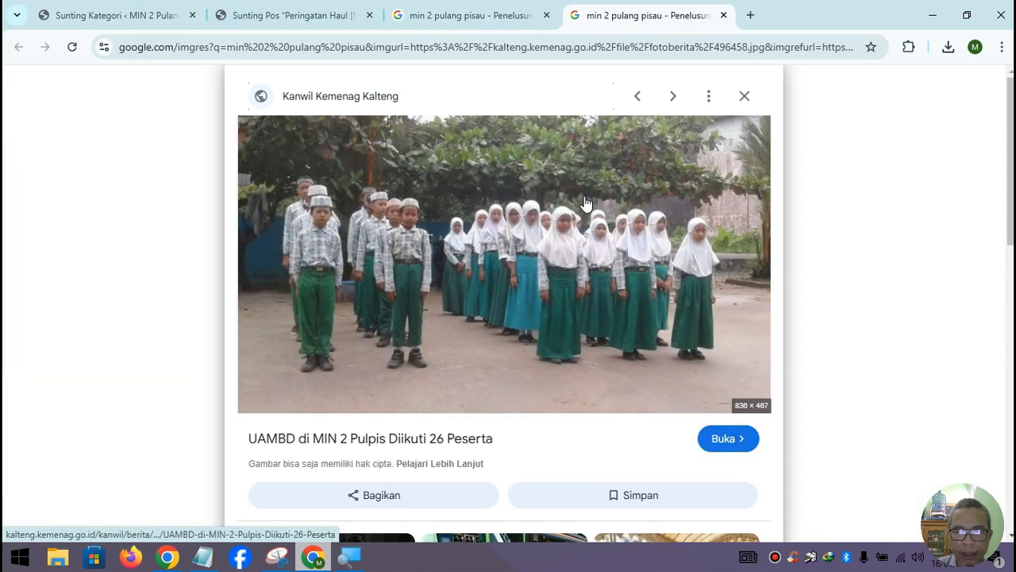
right_click(585, 204)
left_click(691, 400)
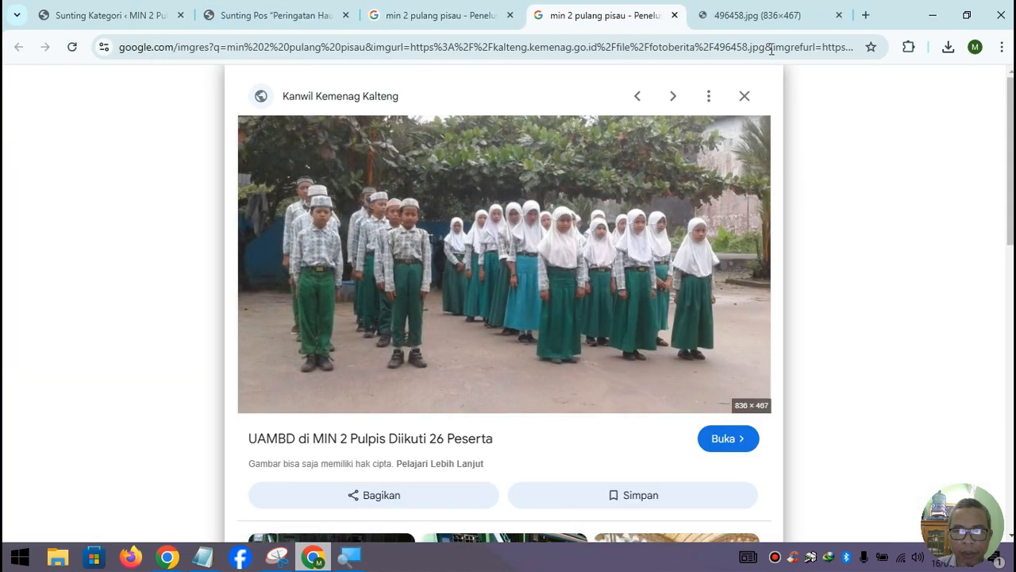
left_click(766, 15)
Save the photo to Downloads as "baris berbaris" and close its tab
right_click(621, 226)
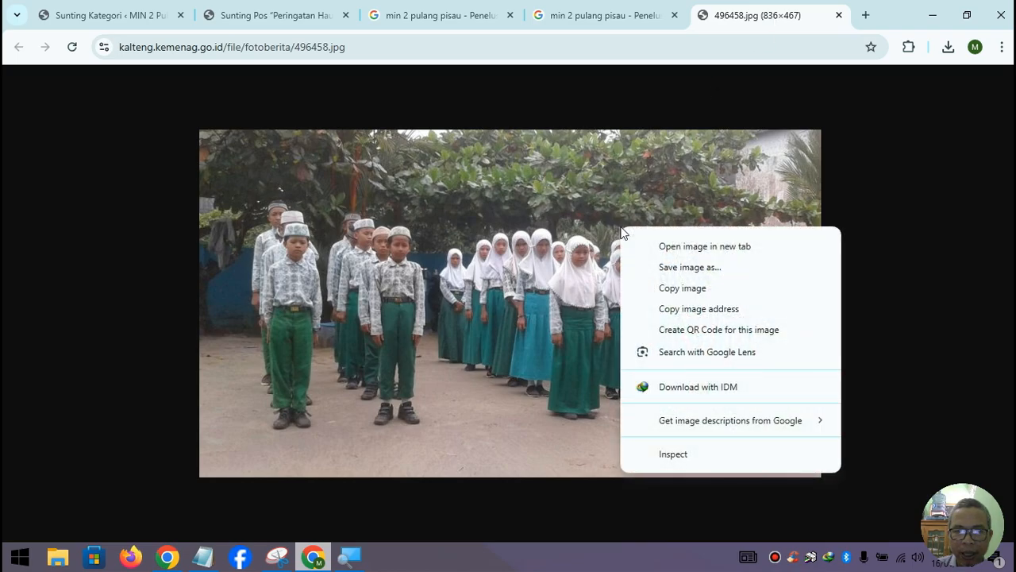
left_click(670, 270)
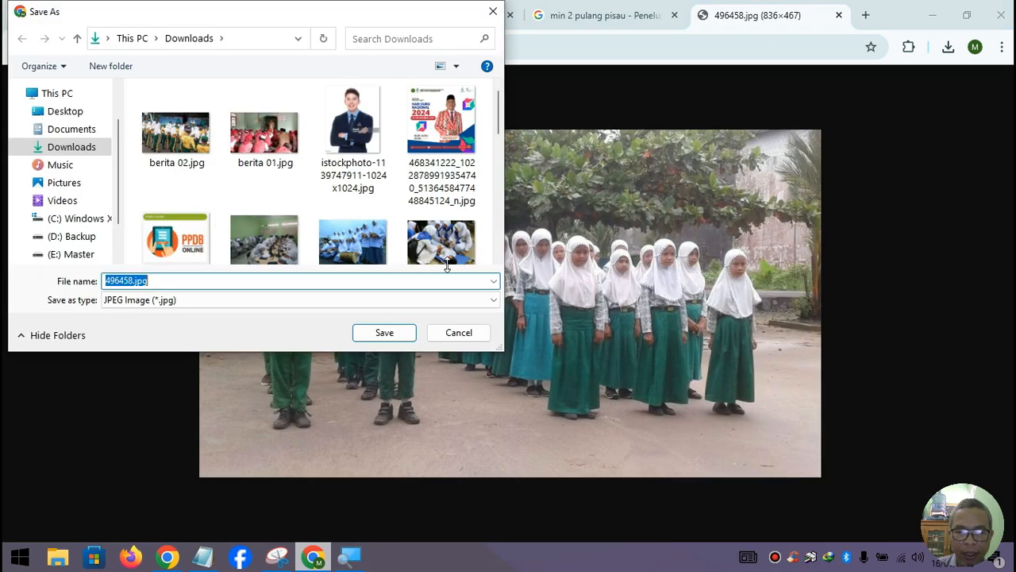
type("baris ber")
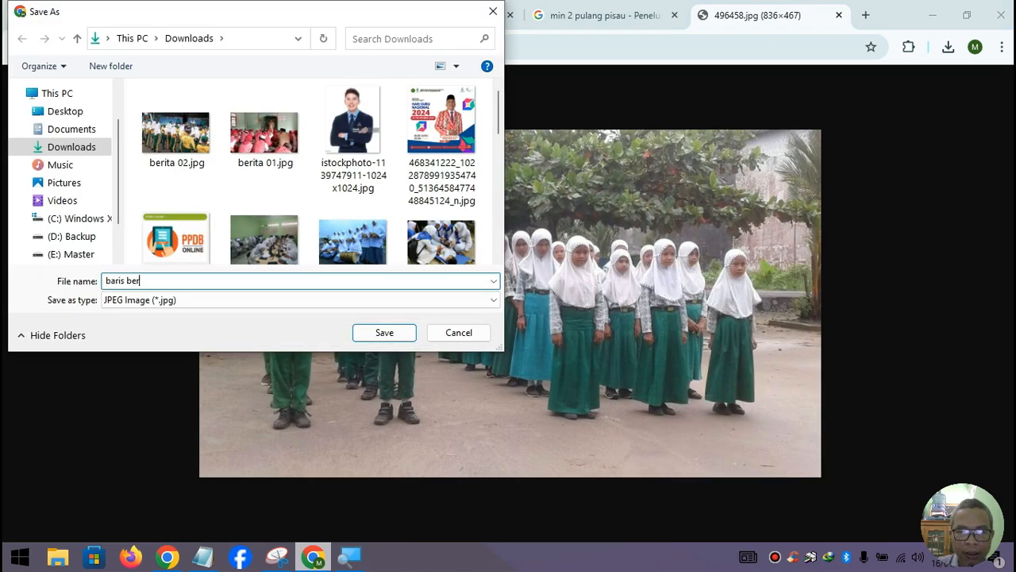
type("baris")
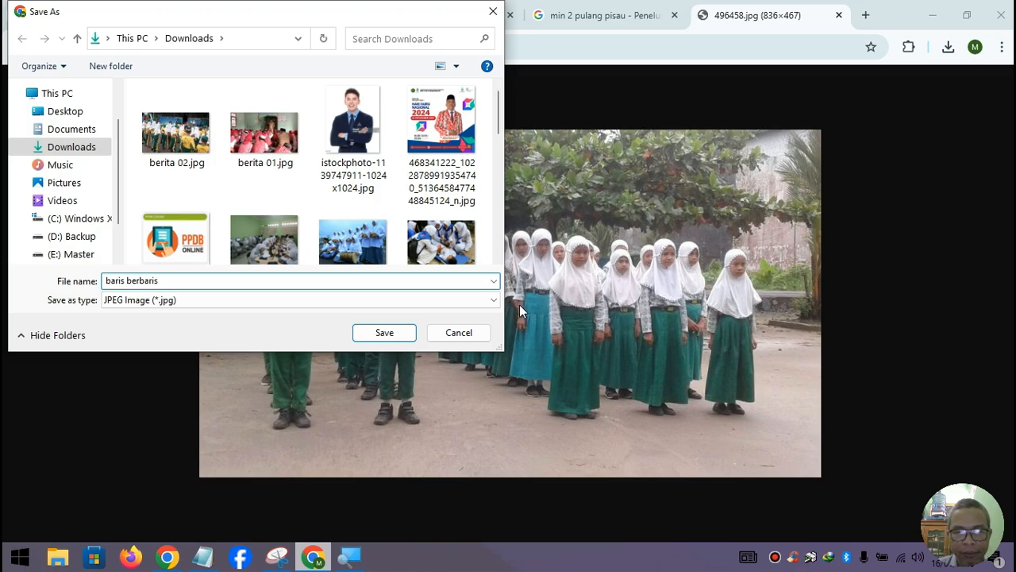
left_click(384, 333)
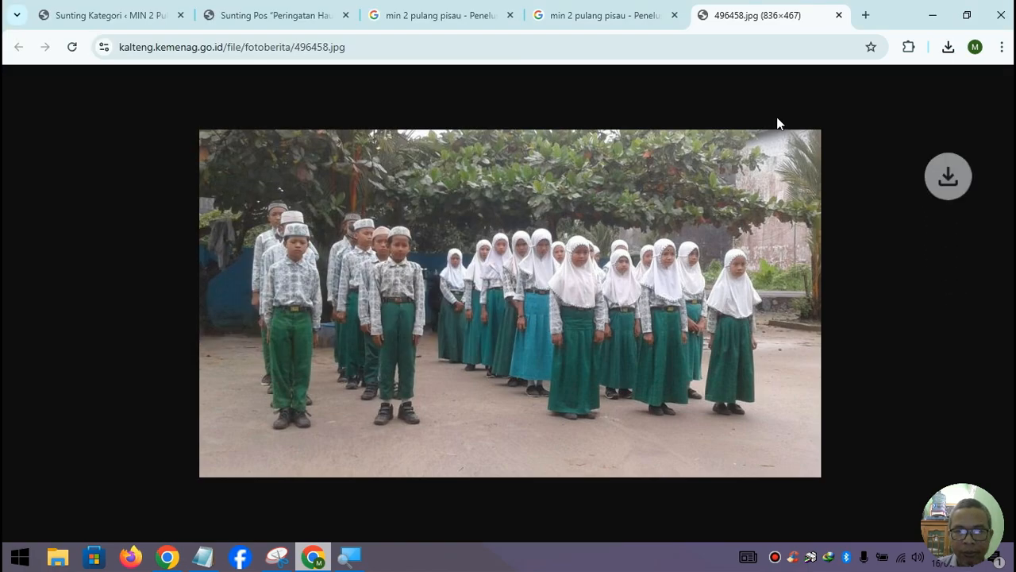
left_click(838, 15)
Upload baris berbaris.jpg from Downloads and set it as the post's featured image
left_click(277, 19)
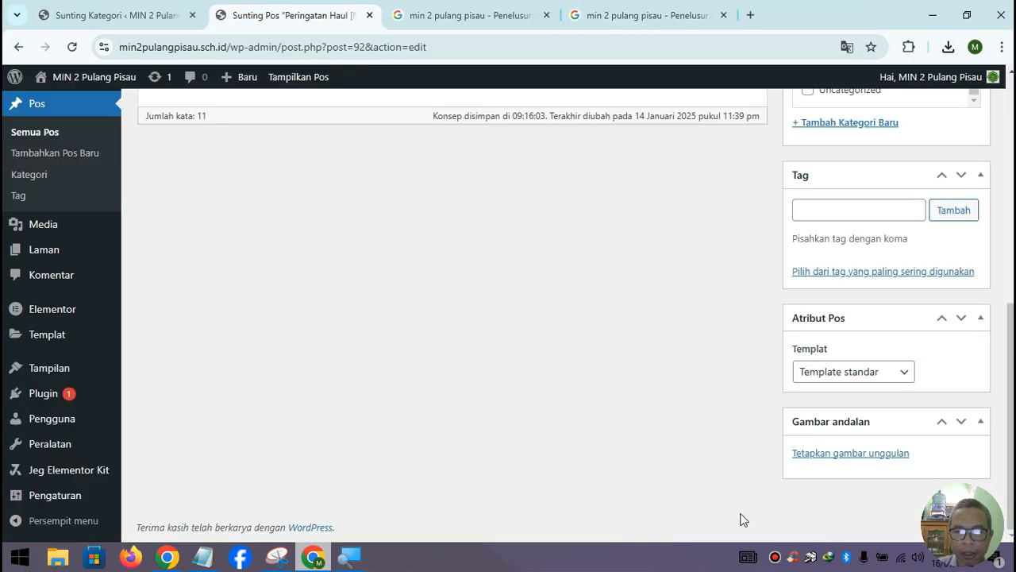
left_click(843, 459)
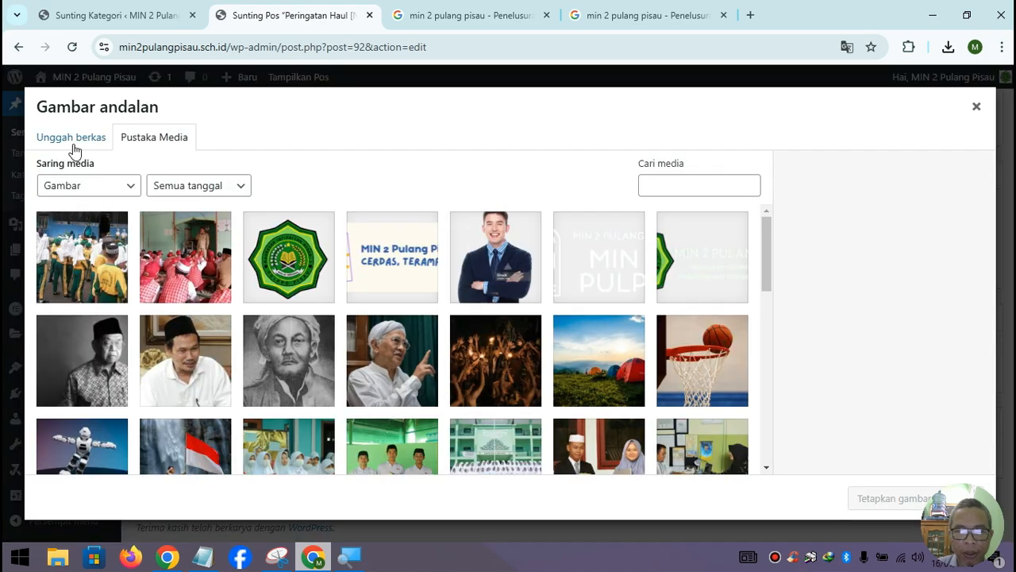
left_click(71, 141)
left_click(486, 326)
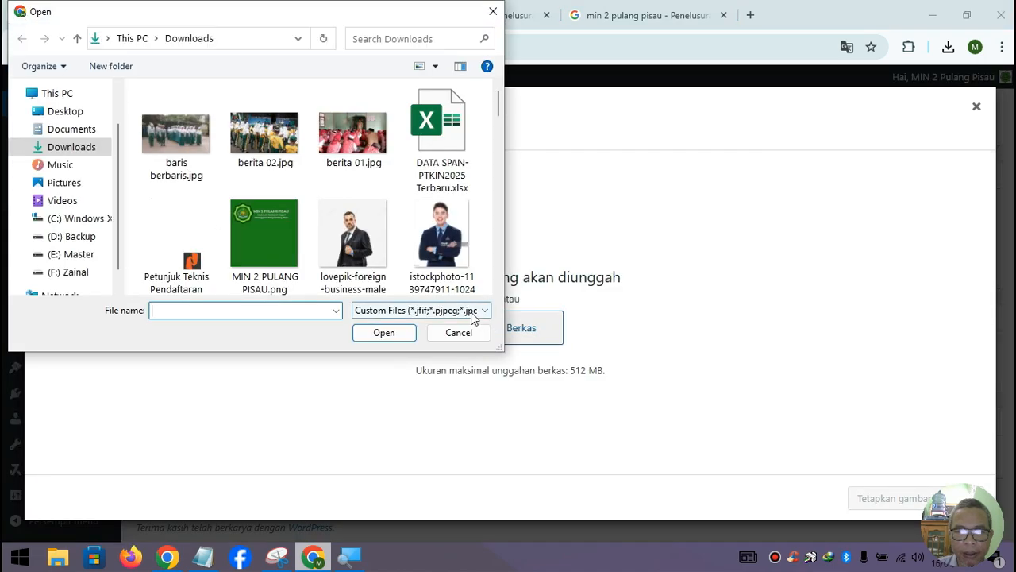
left_click(157, 141)
left_click(383, 333)
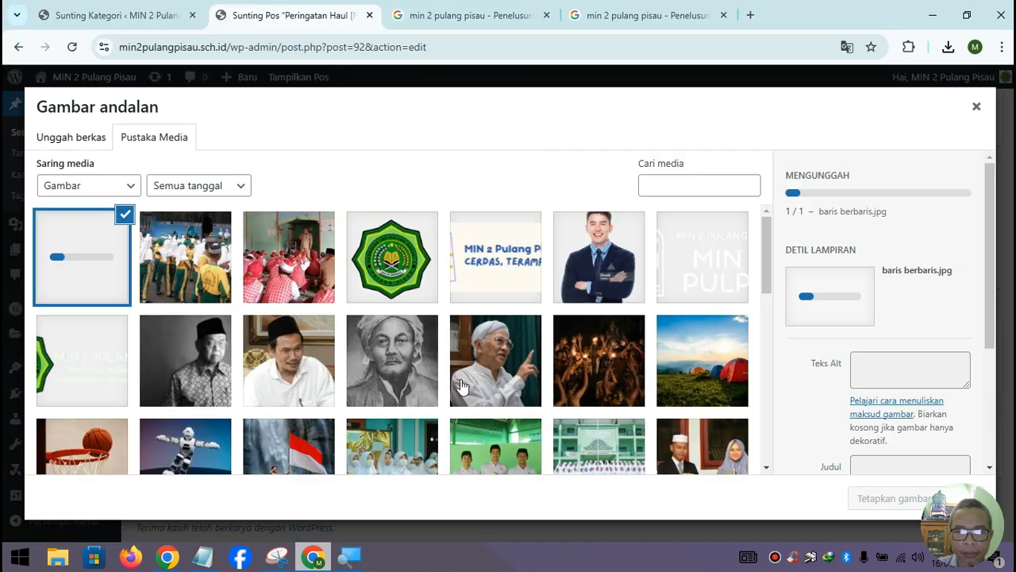
left_click(890, 499)
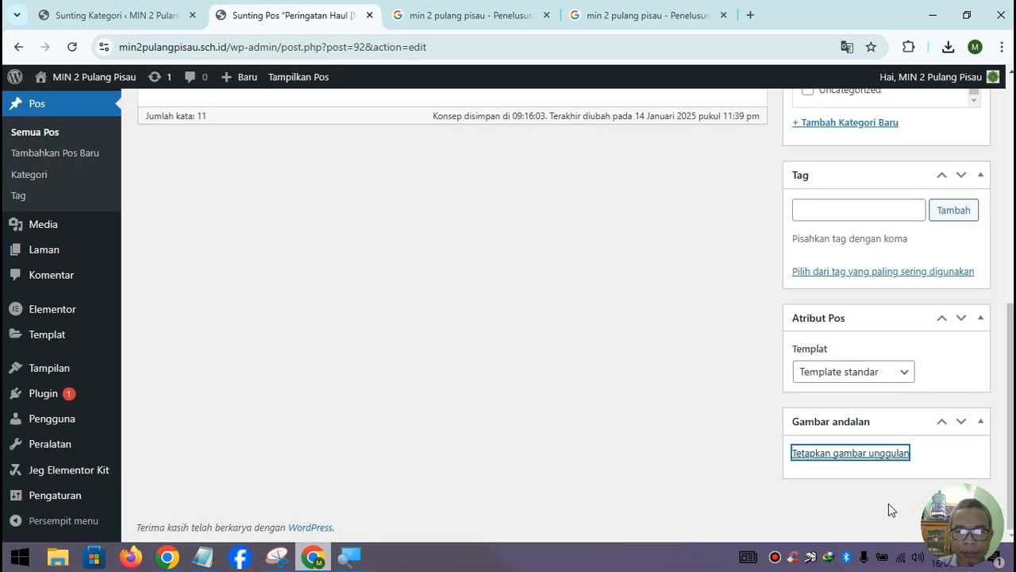
Publish the changes to the "Latihan Baris Berbaris Pramuka" post
scroll(802, 445, "up", 3)
scroll(782, 432, "up", 3)
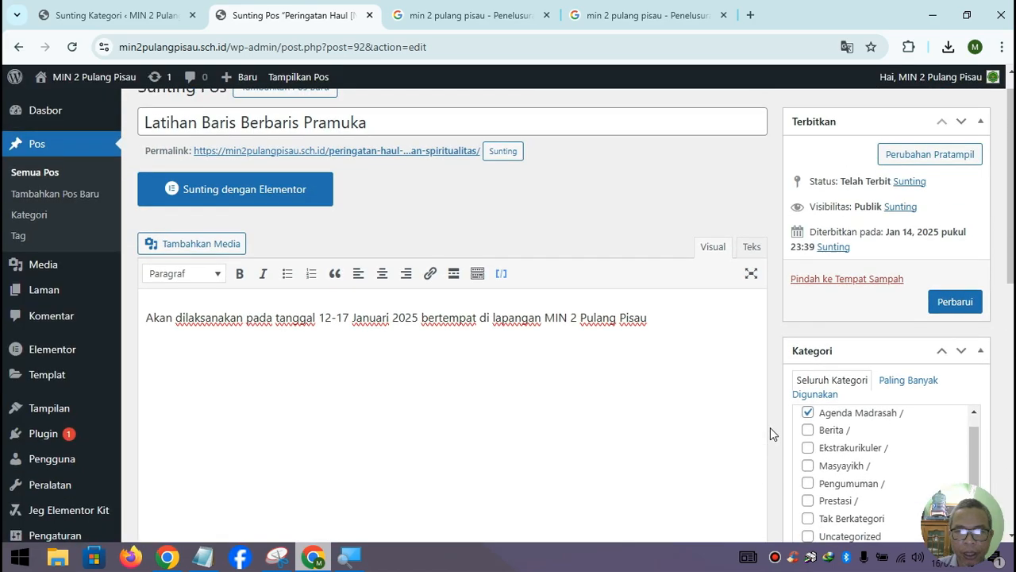
left_click(956, 332)
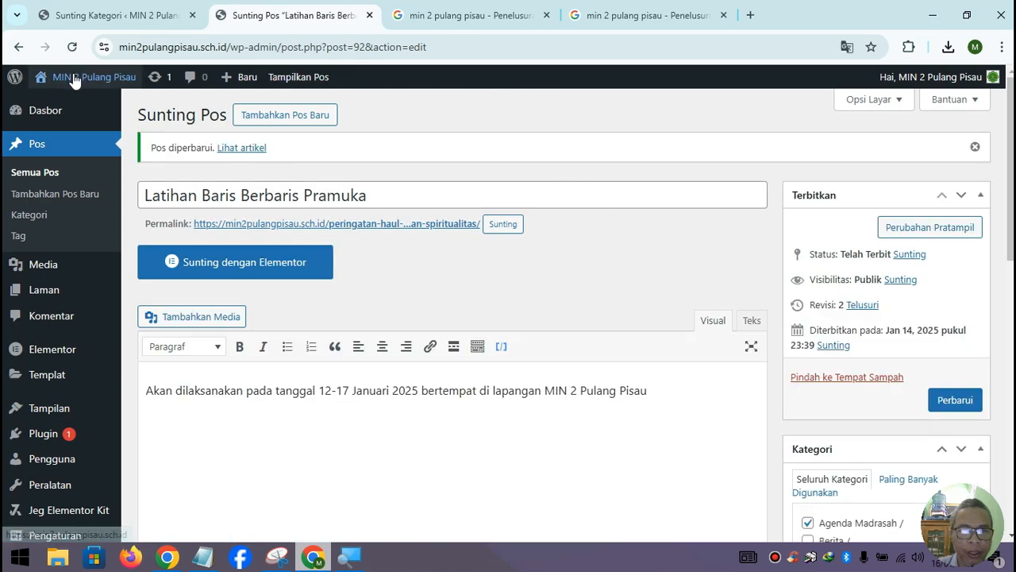
Open the site's homepage in a new tab and check how the updated post appears in the Agenda Haul list
right_click(73, 105)
left_click(127, 115)
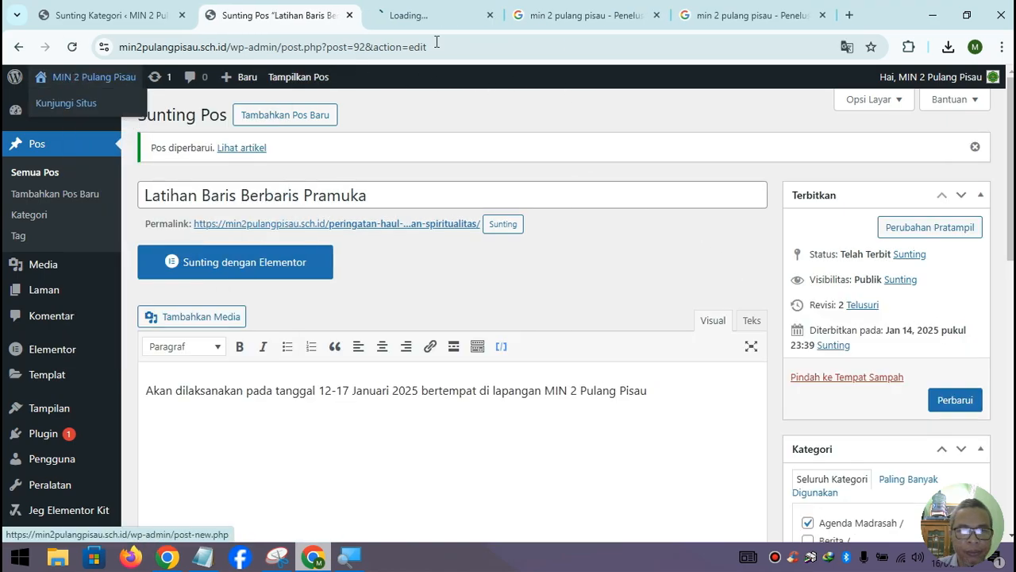
left_click(436, 15)
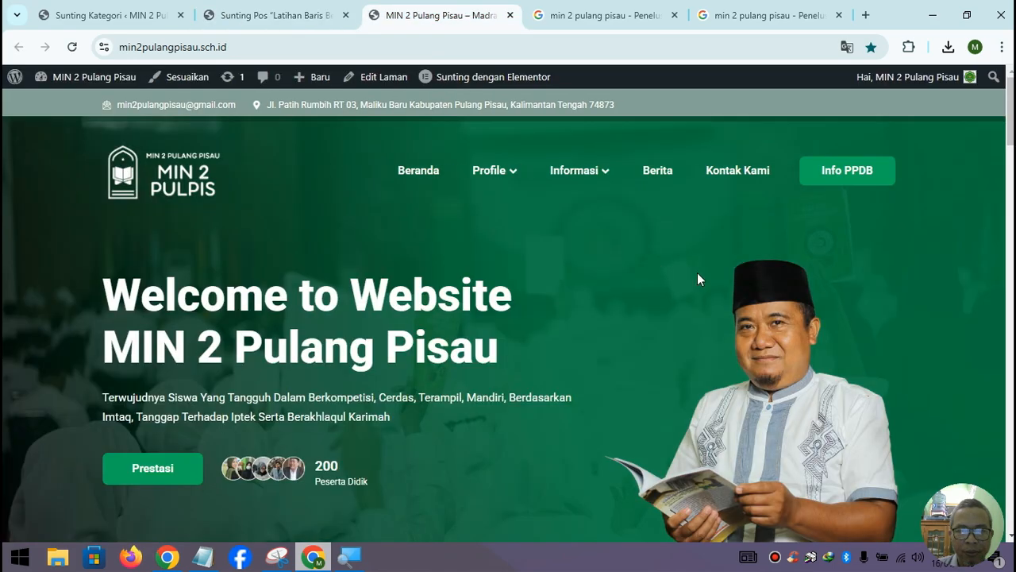
scroll(698, 274, "down", 8)
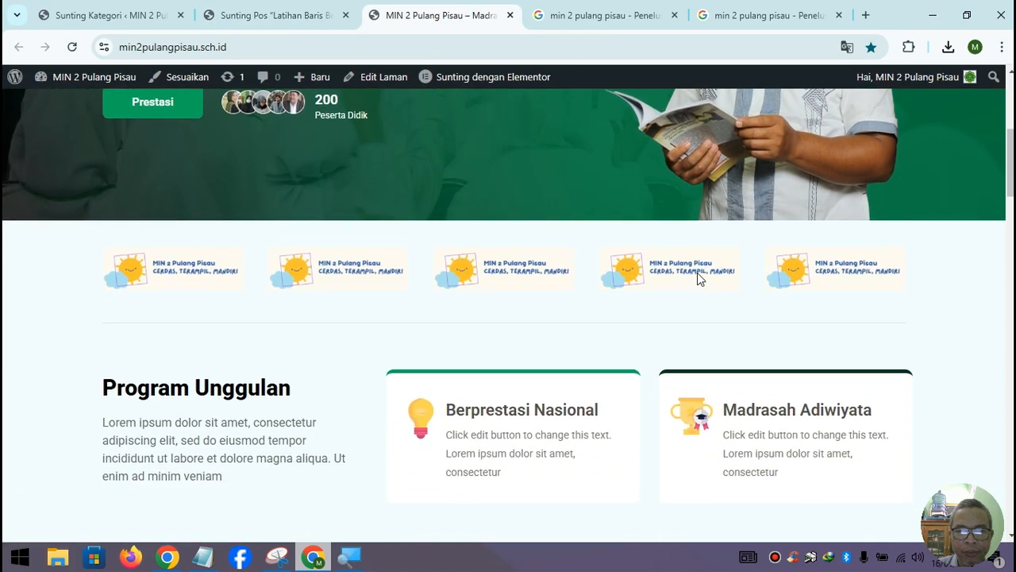
scroll(697, 274, "down", 4)
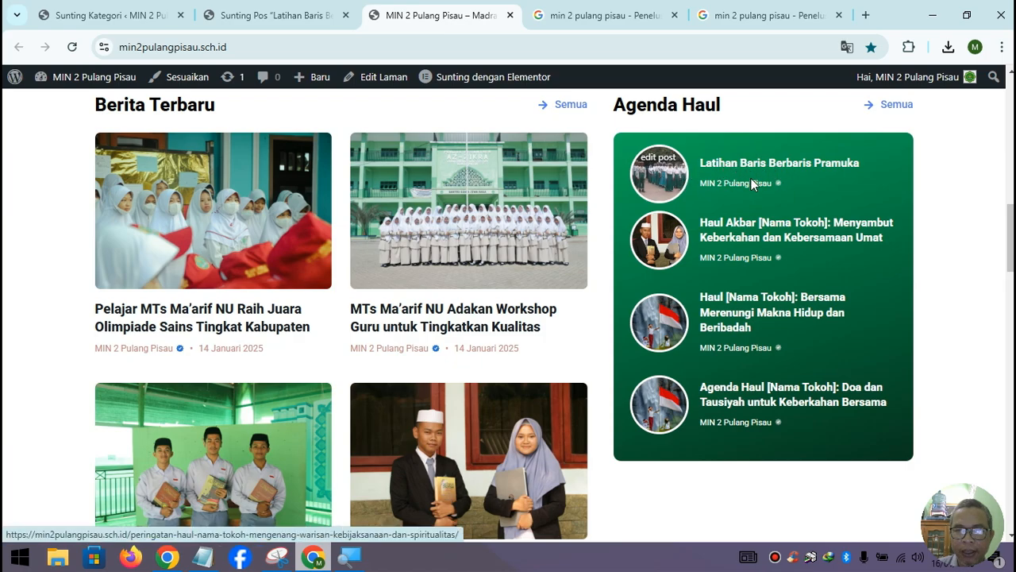
scroll(776, 164, "up", 1)
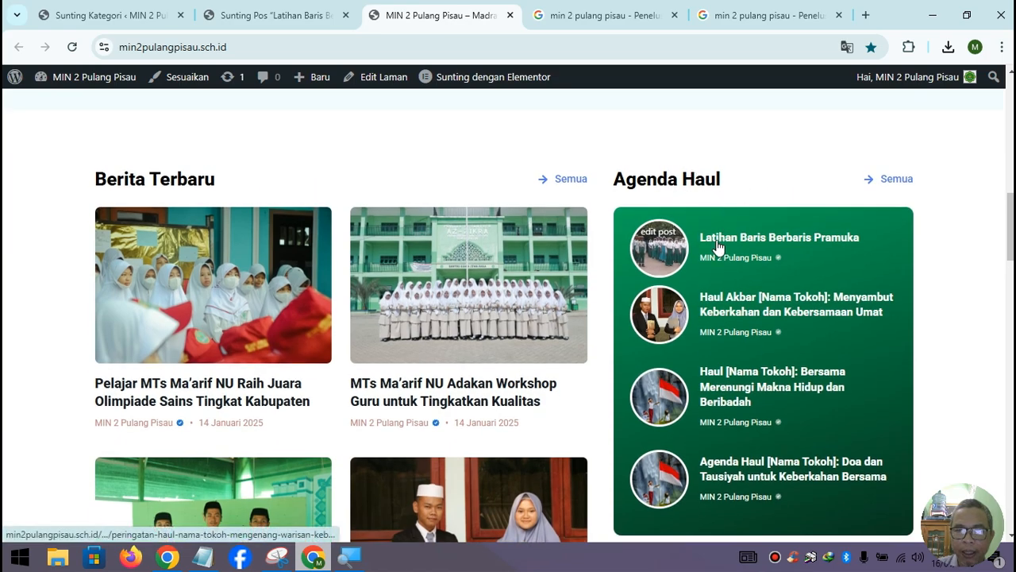
Open the homepage in Elementor and change the "Agenda Haul" heading to "Agenda Madrasah"
mouse_move(524, 85)
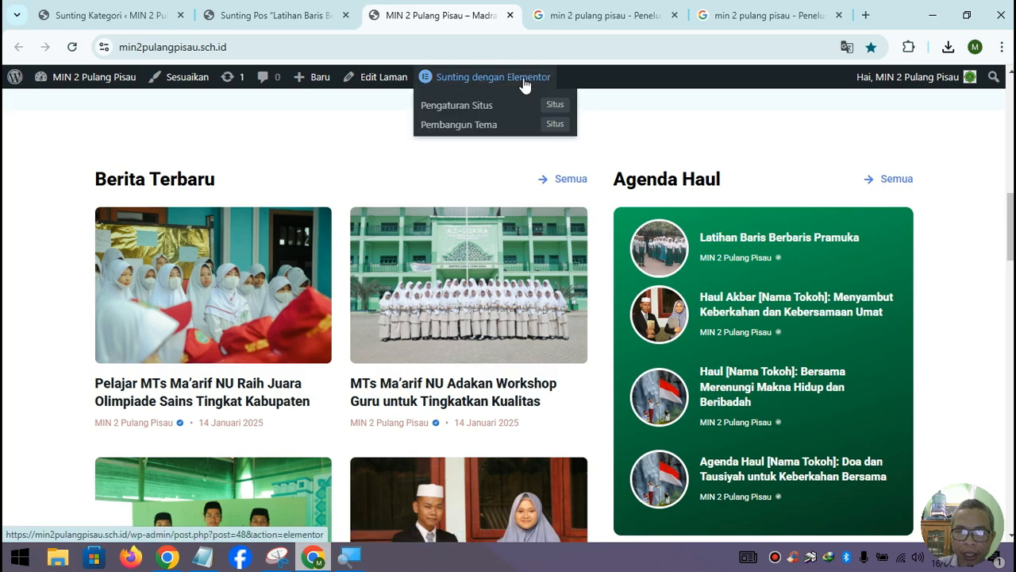
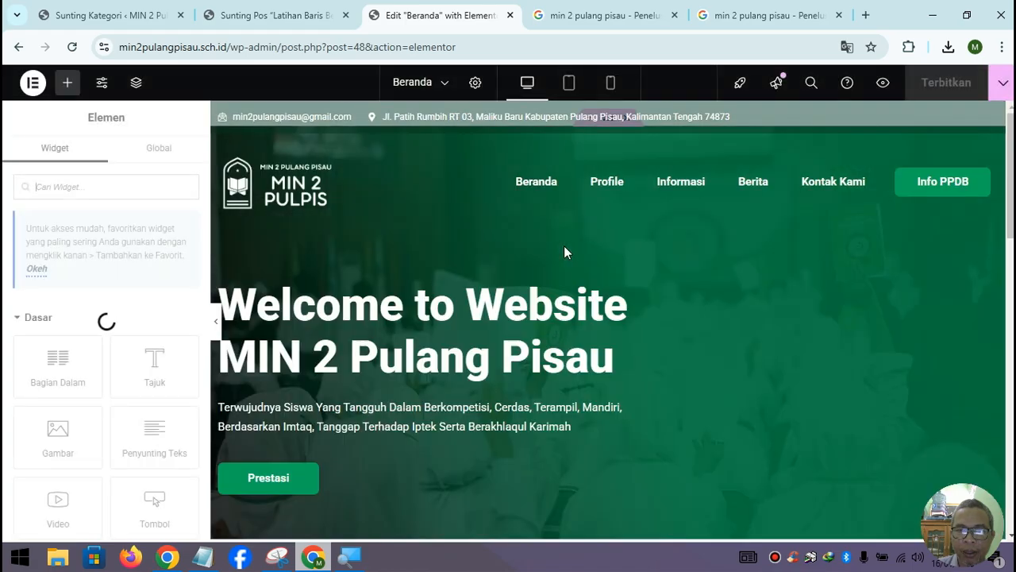
scroll(564, 253, "down", 10)
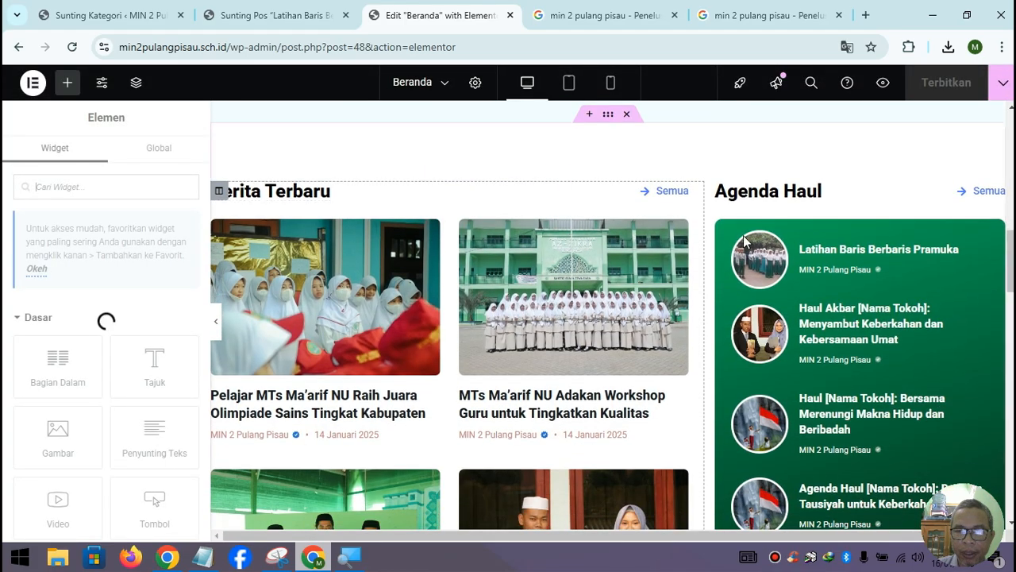
left_click(924, 192)
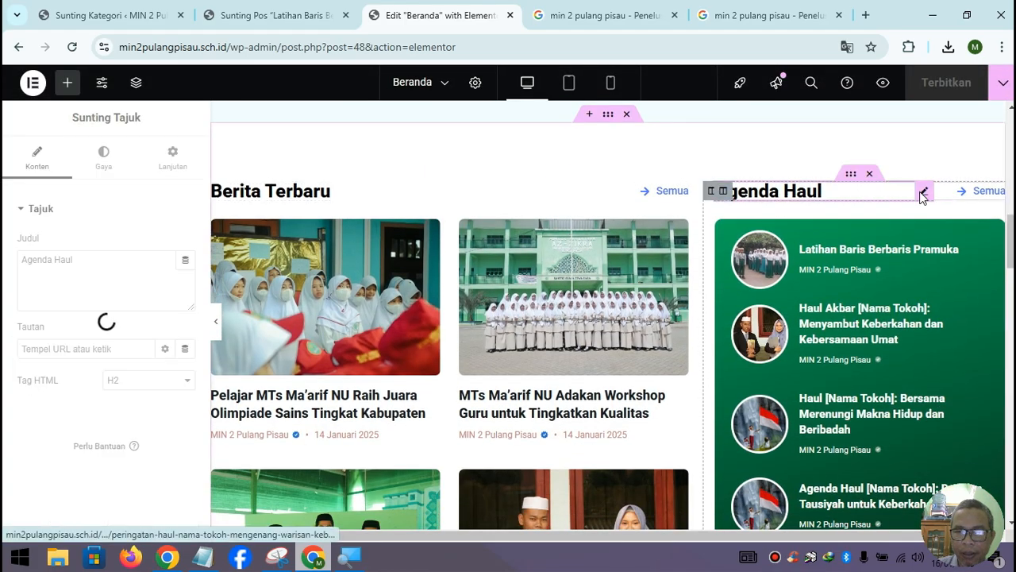
scroll(925, 199, "up", 1)
scroll(913, 211, "down", 1)
scroll(881, 238, "up", 10)
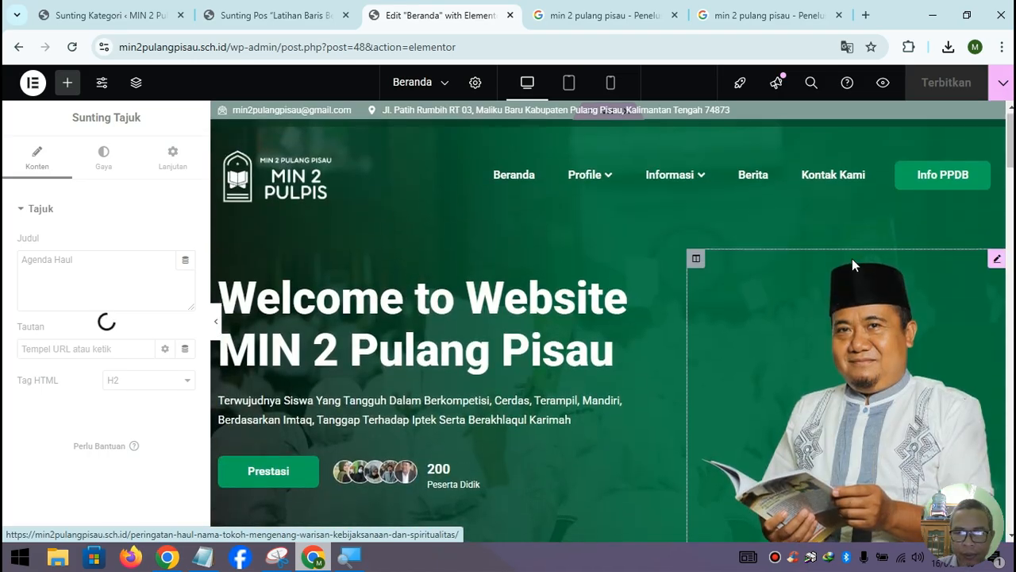
scroll(868, 286, "down", 1)
scroll(868, 286, "down", 8)
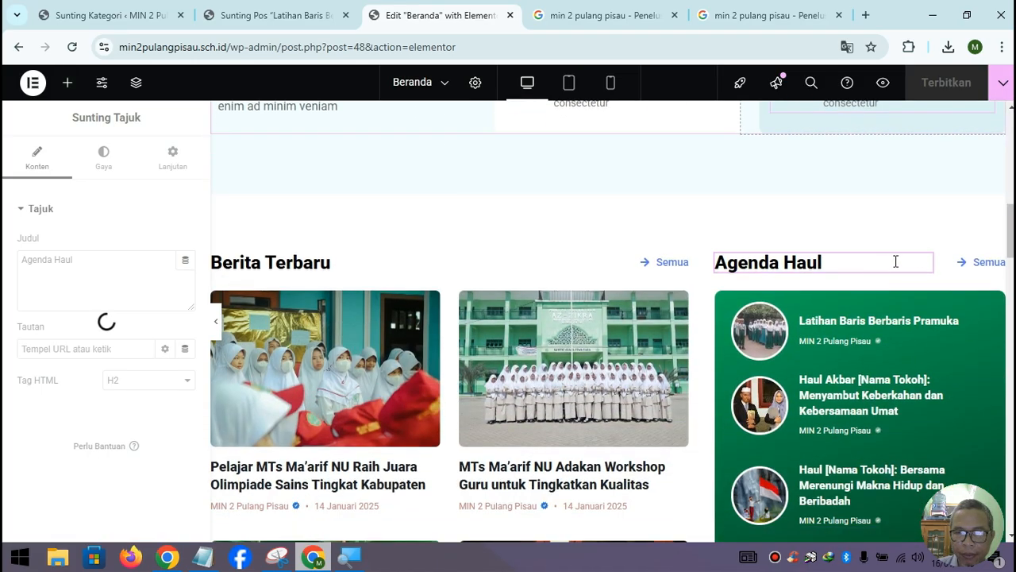
left_click(876, 265)
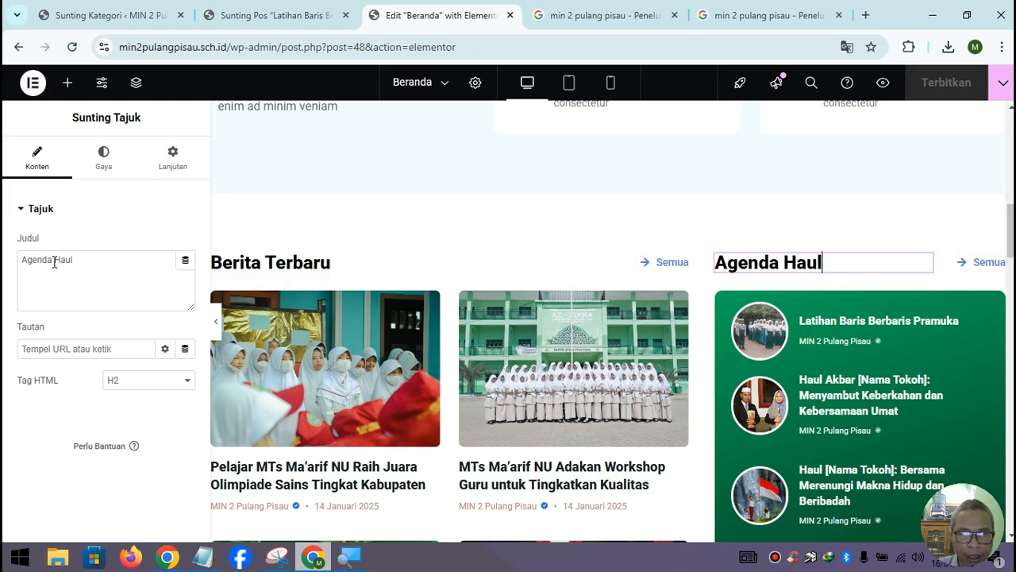
left_click_drag(54, 262, 84, 257)
type("Madrasah")
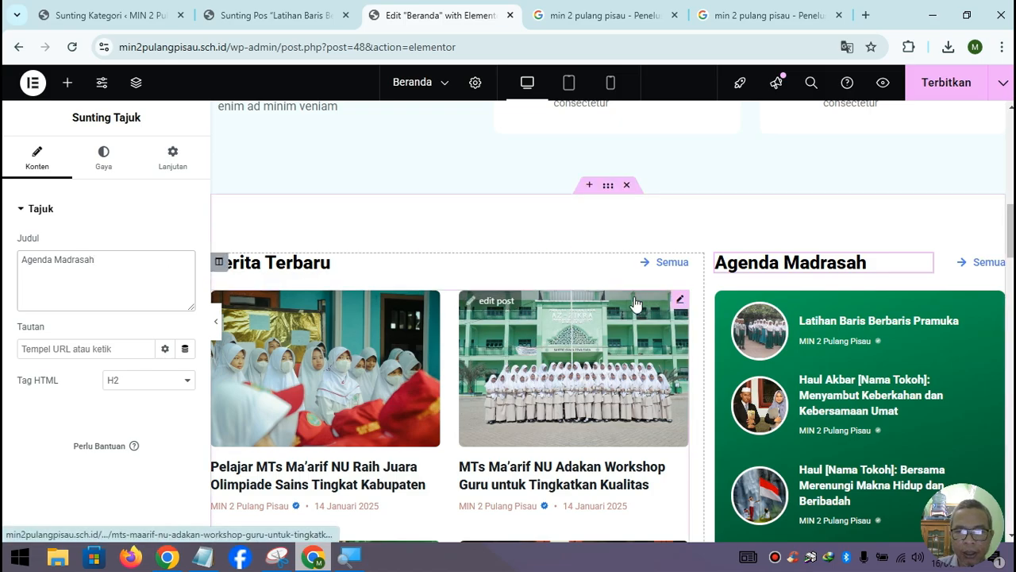
Change the "Masyayikh" section heading on the homepage to "Opini Pendidikan"
scroll(636, 304, "down", 3)
scroll(636, 304, "down", 12)
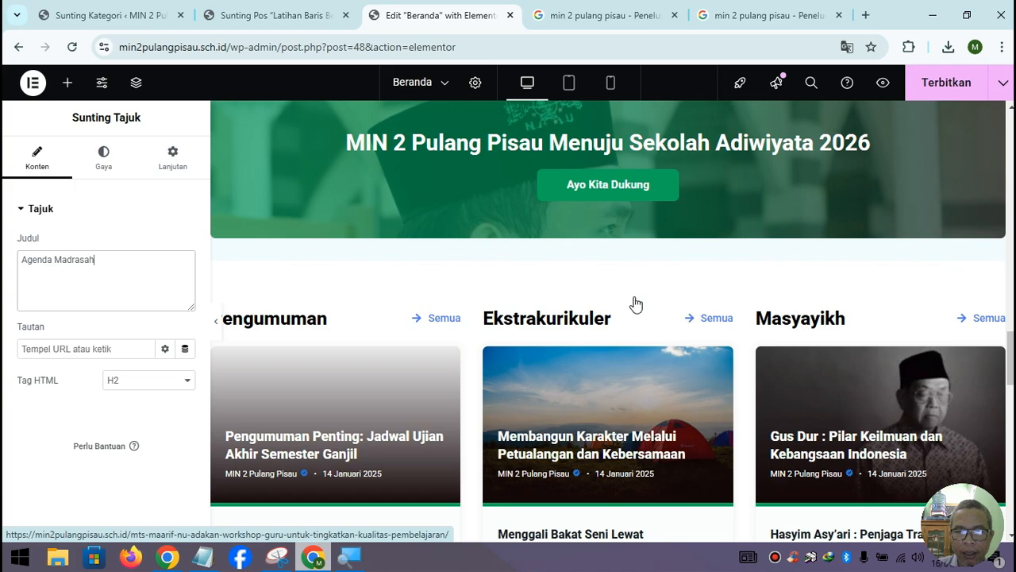
left_click(830, 320)
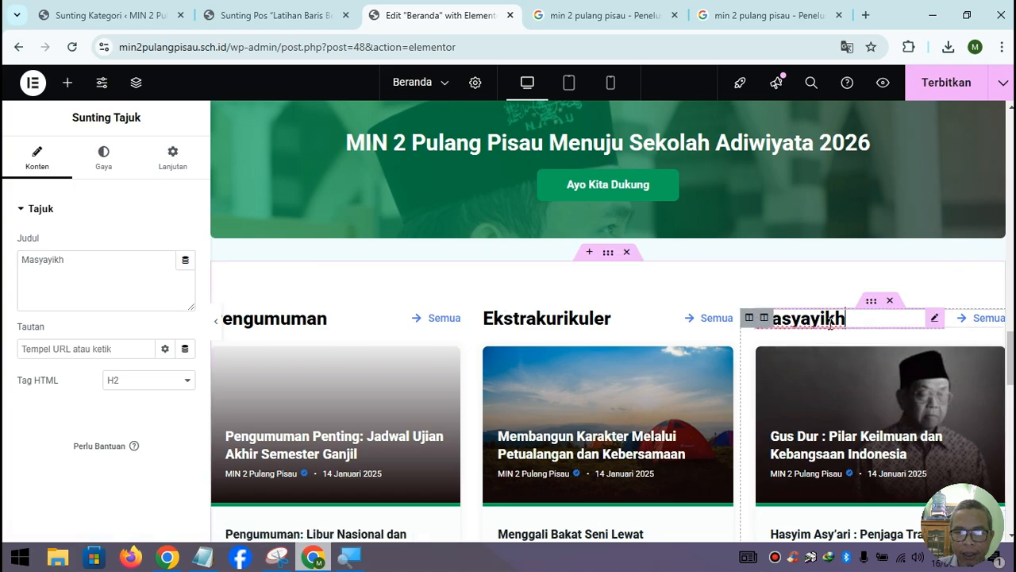
left_click_drag(846, 318, 776, 325)
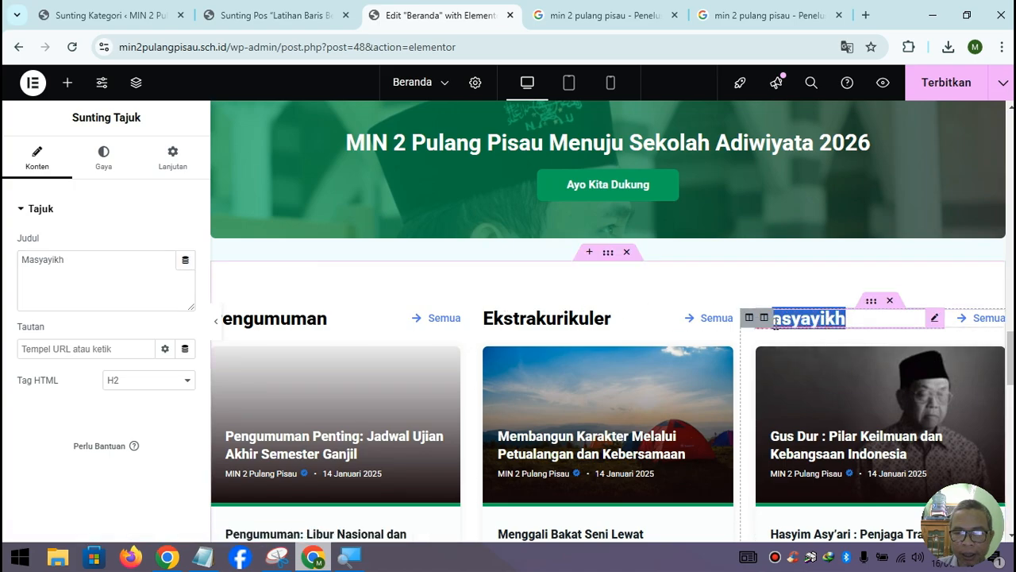
key("BackSpace")
key("BackSpace")
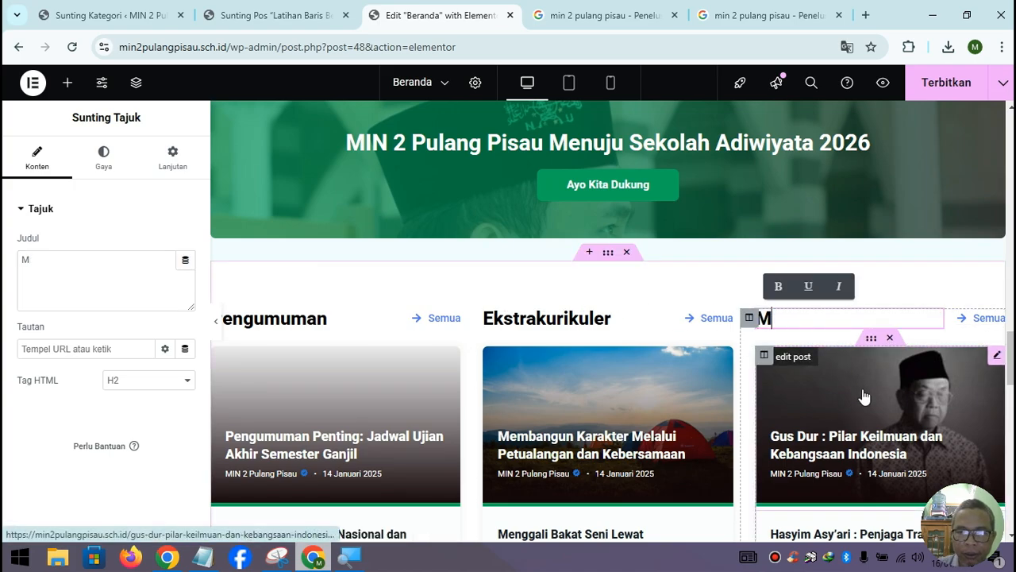
type("Opi")
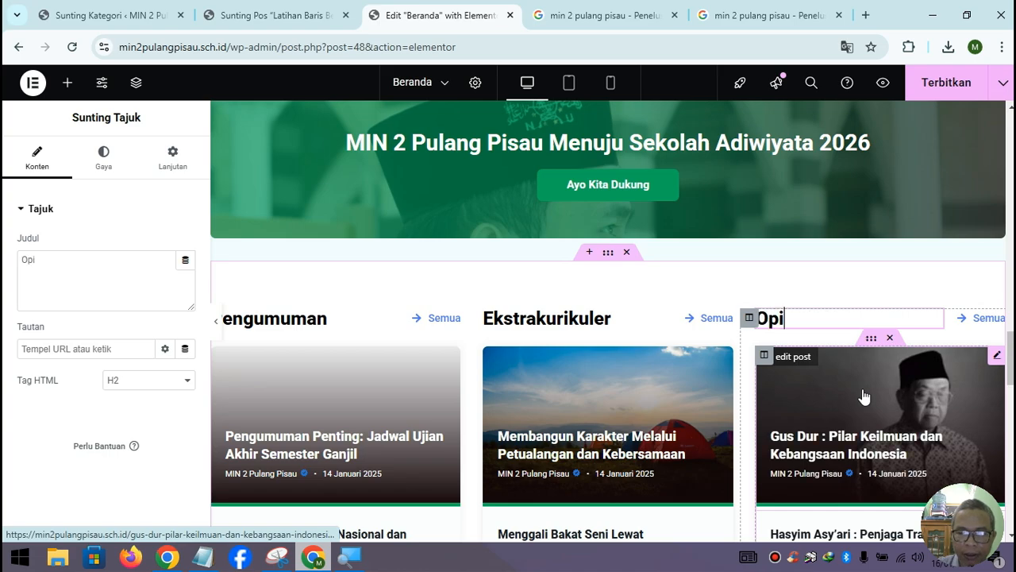
type("ni Pendidikan")
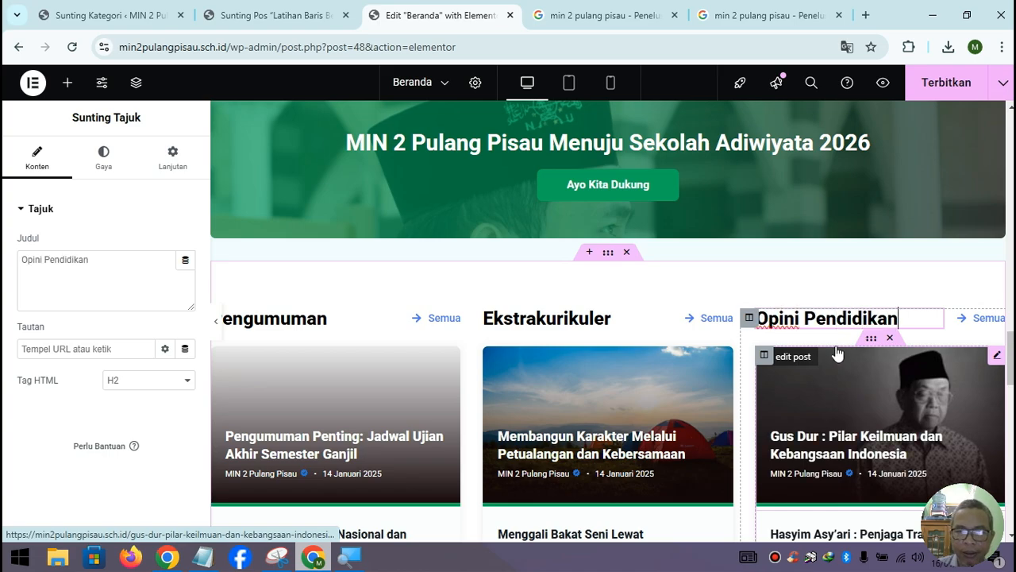
Review the remaining homepage sections down to the footer and publish the heading changes
scroll(704, 255, "down", 3)
scroll(704, 254, "down", 5)
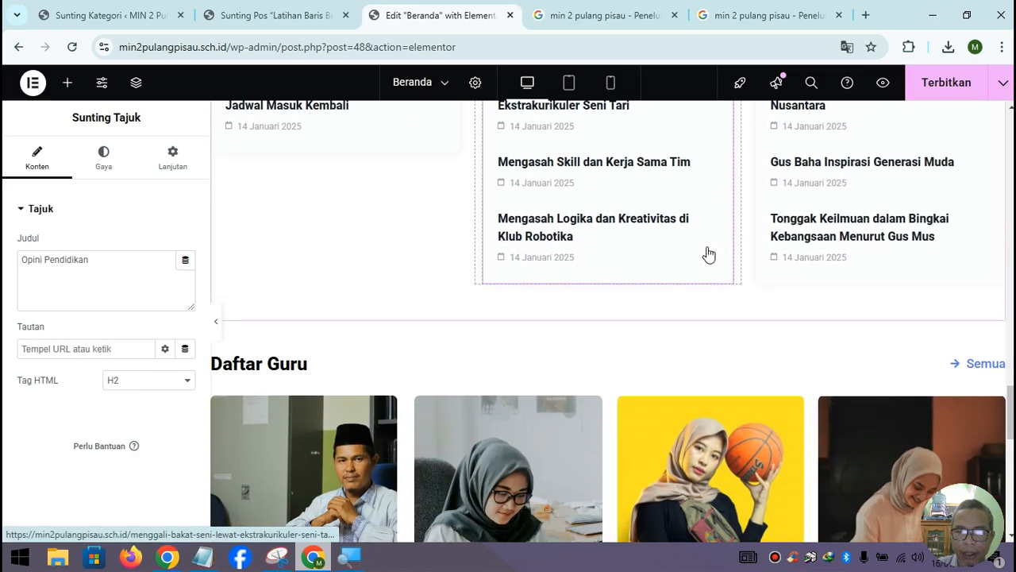
scroll(707, 253, "down", 1)
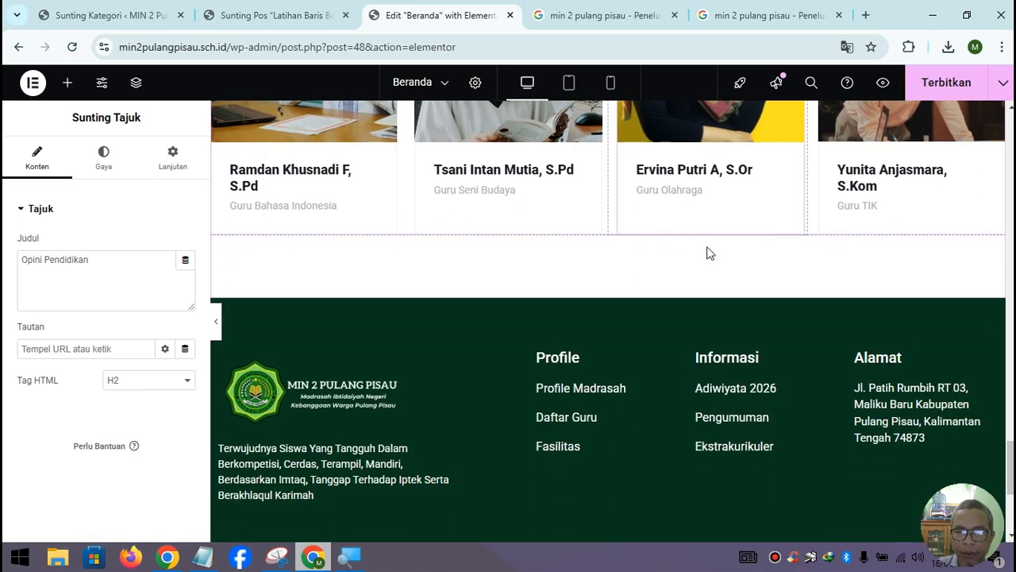
scroll(707, 252, "up", 4)
scroll(778, 215, "up", 5)
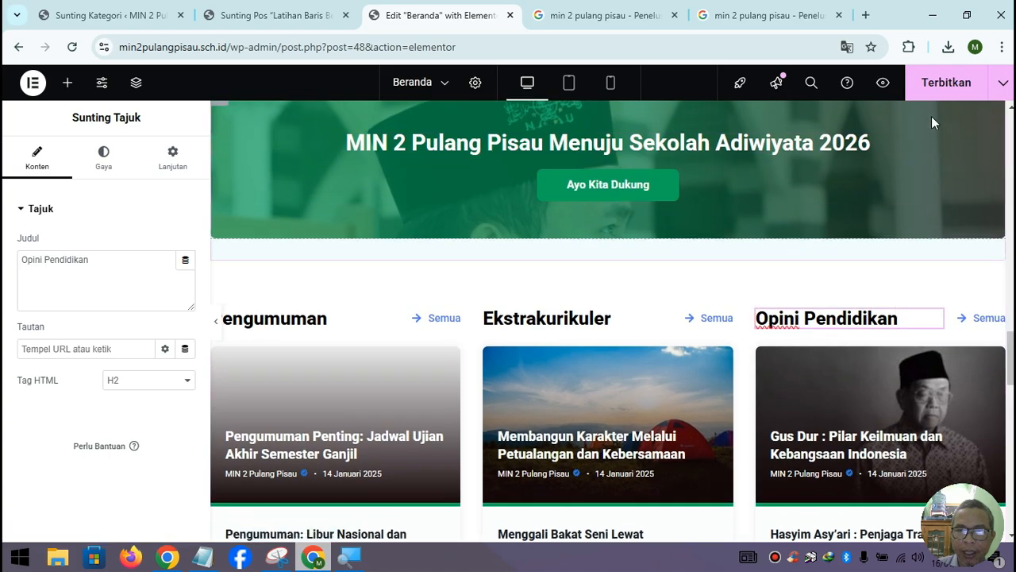
left_click(963, 80)
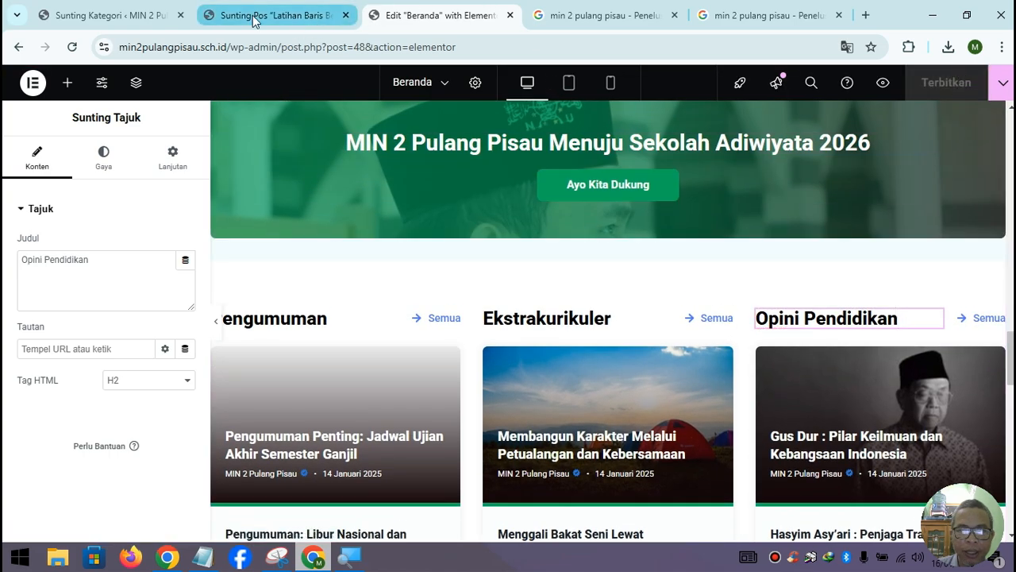
Exit the Elementor editor to WordPress and visit the live site
left_click(35, 84)
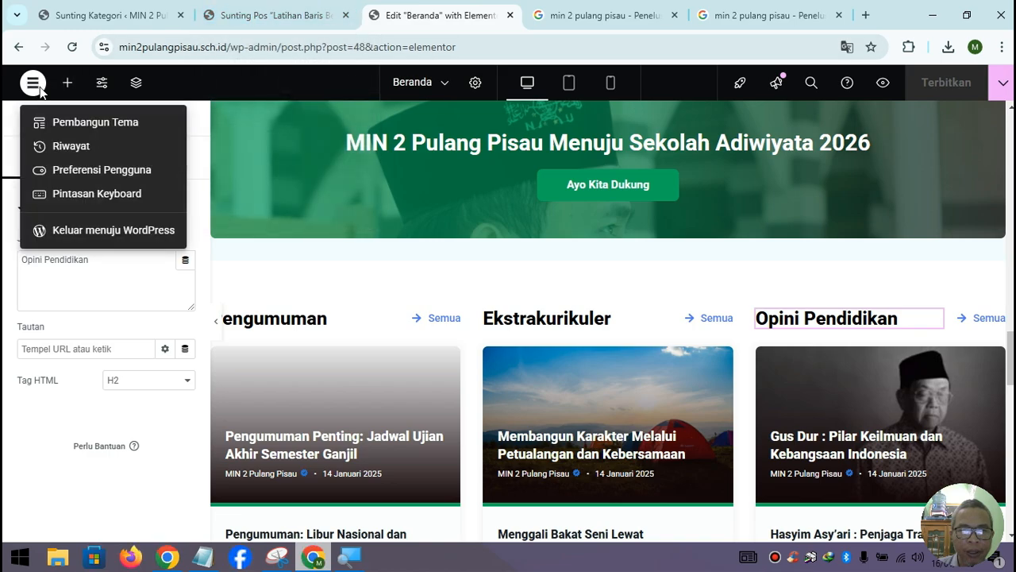
left_click(113, 229)
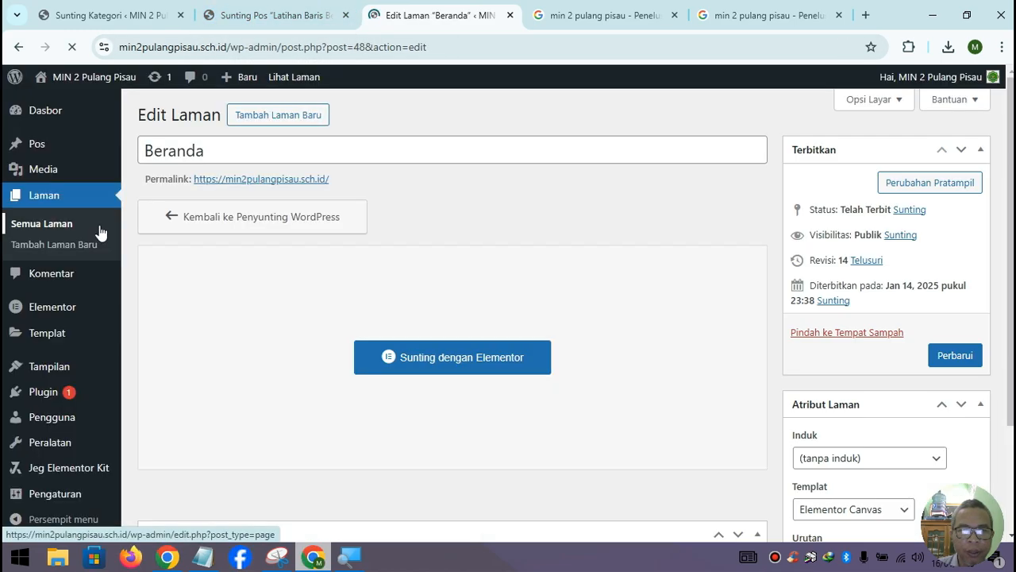
mouse_move(93, 78)
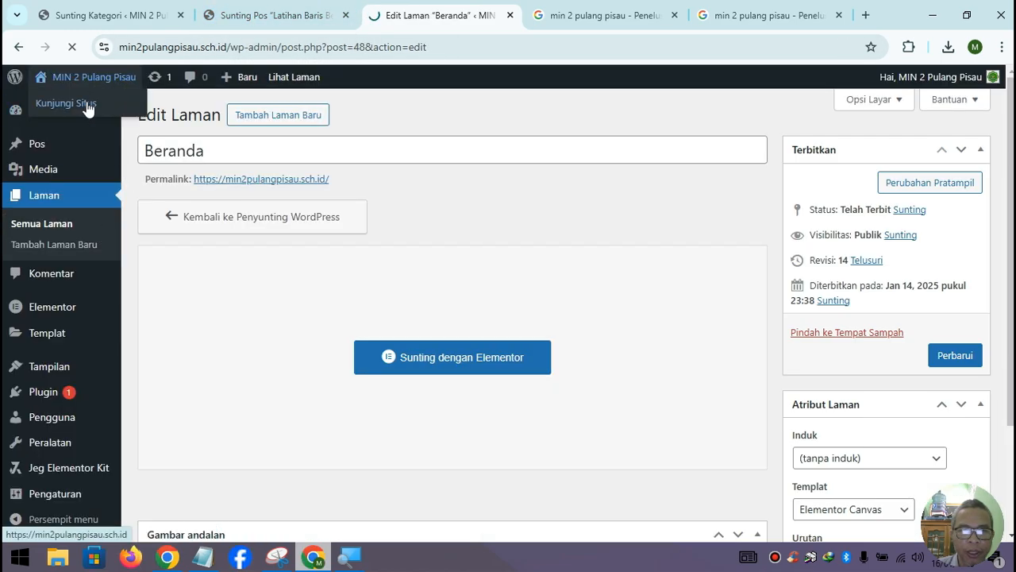
left_click(88, 110)
Examine the Agenda Madrasah, Pengumuman, Ekstrakurikuler and Opini Pendidikan sections on the live homepage
scroll(646, 268, "down", 5)
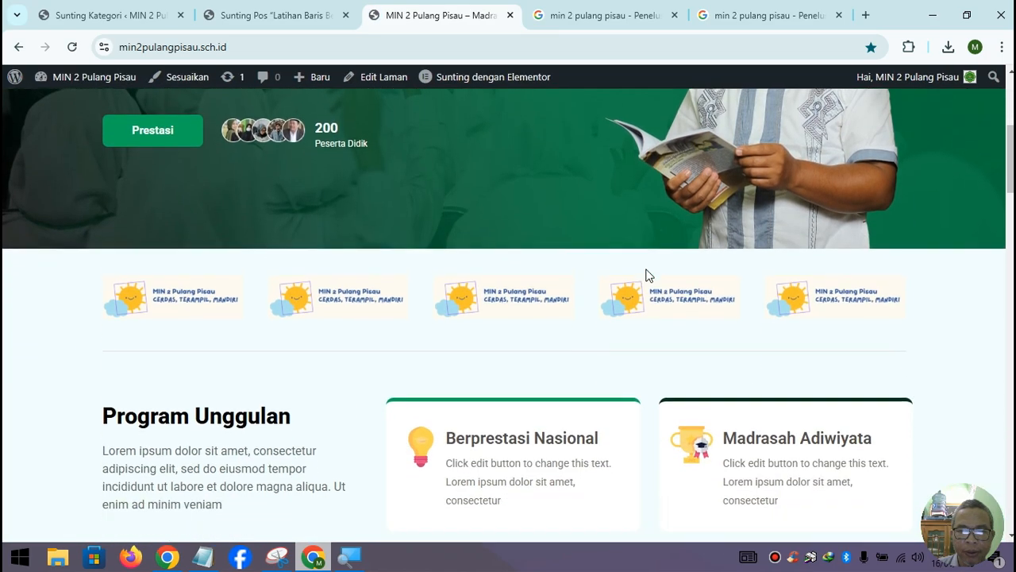
scroll(645, 270, "down", 5)
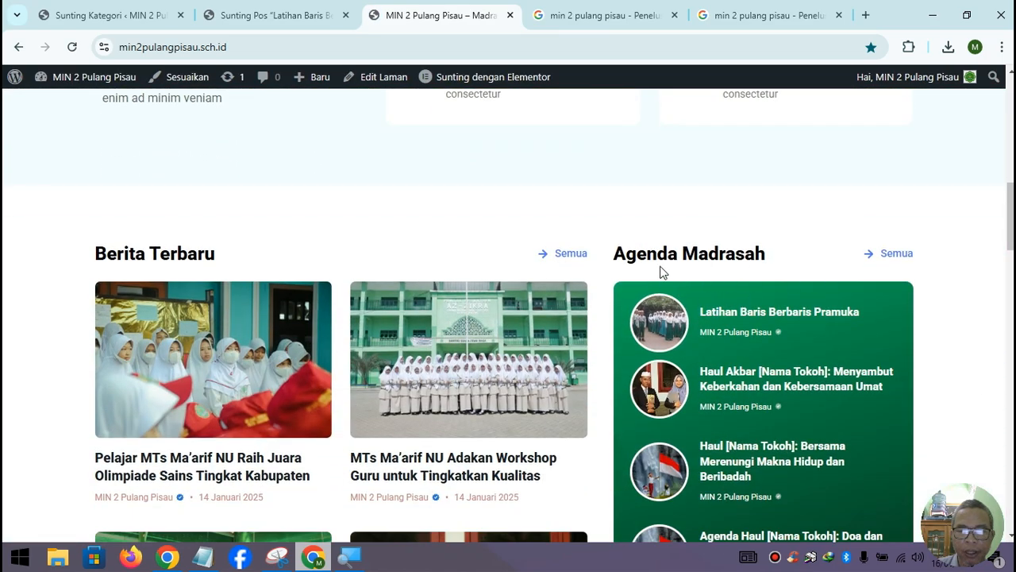
scroll(715, 266, "down", 2)
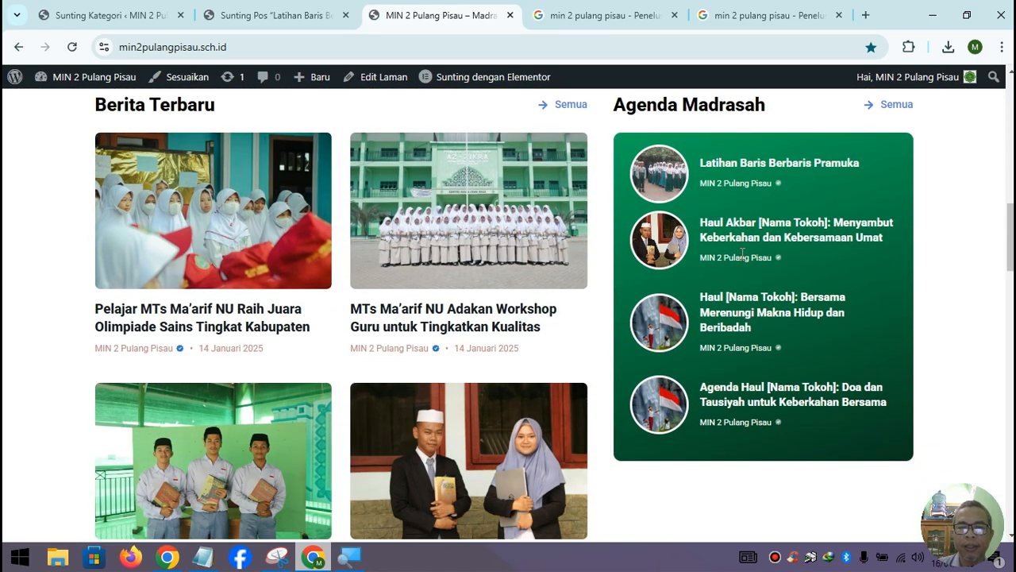
scroll(503, 294, "down", 1)
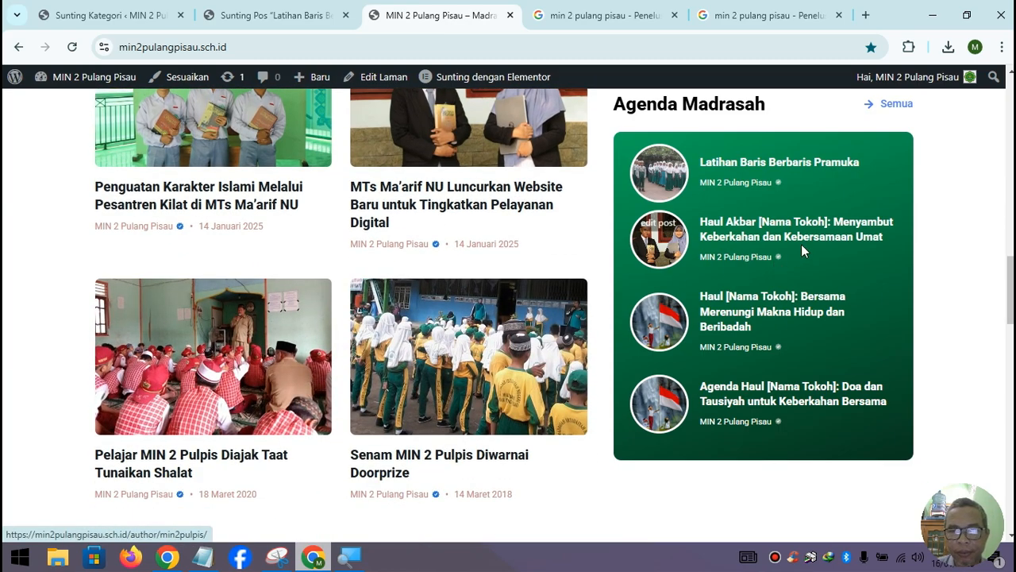
scroll(801, 246, "down", 3)
scroll(817, 249, "down", 2)
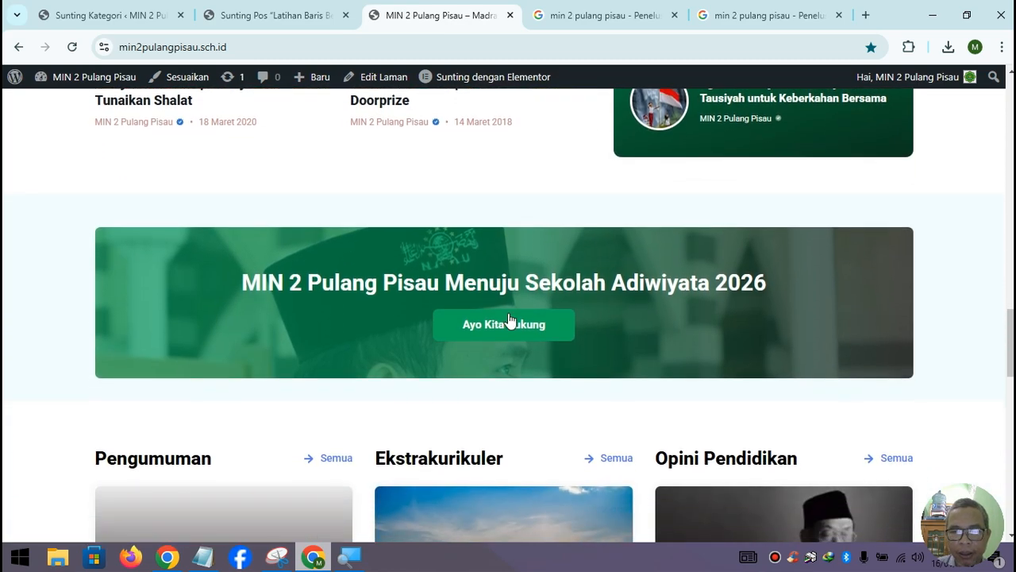
scroll(512, 303, "down", 4)
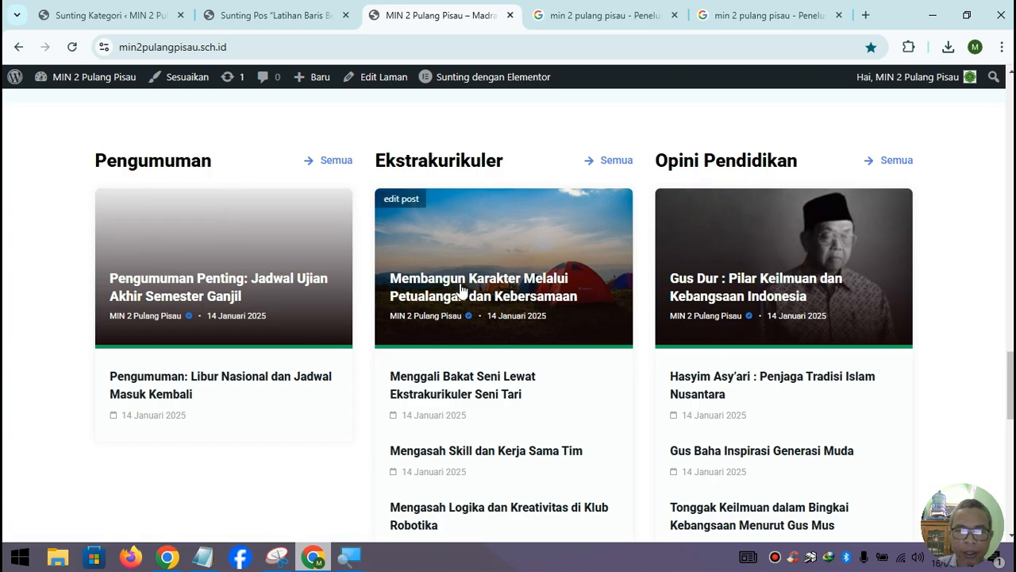
scroll(178, 330, "down", 1)
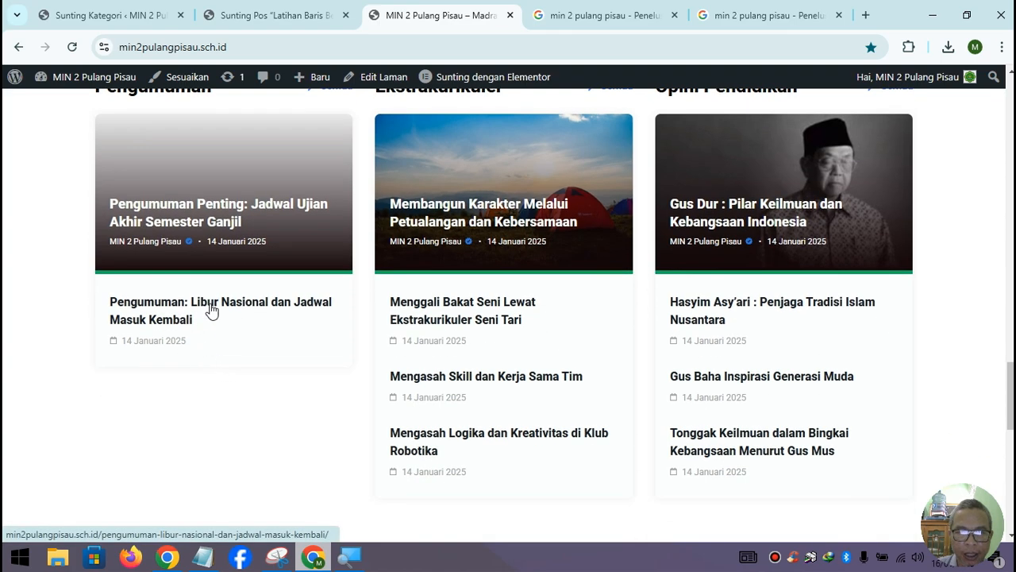
scroll(199, 317, "up", 2)
Close the browser tab with the "Latihan Baris Berbaris Pramuka" post editor and open the list of all posts from the category editing page
mouse_move(103, 85)
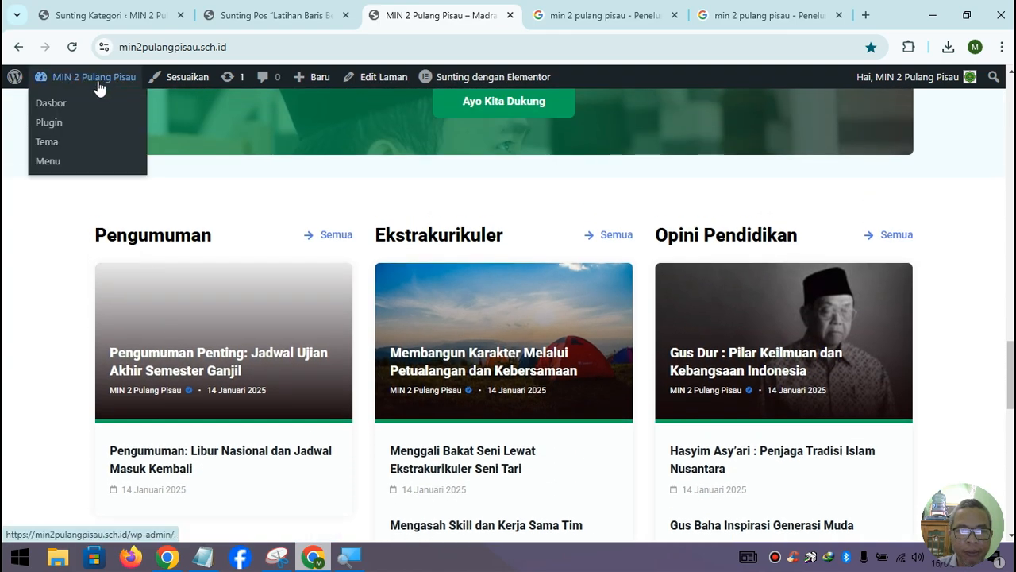
left_click(344, 15)
left_click(111, 15)
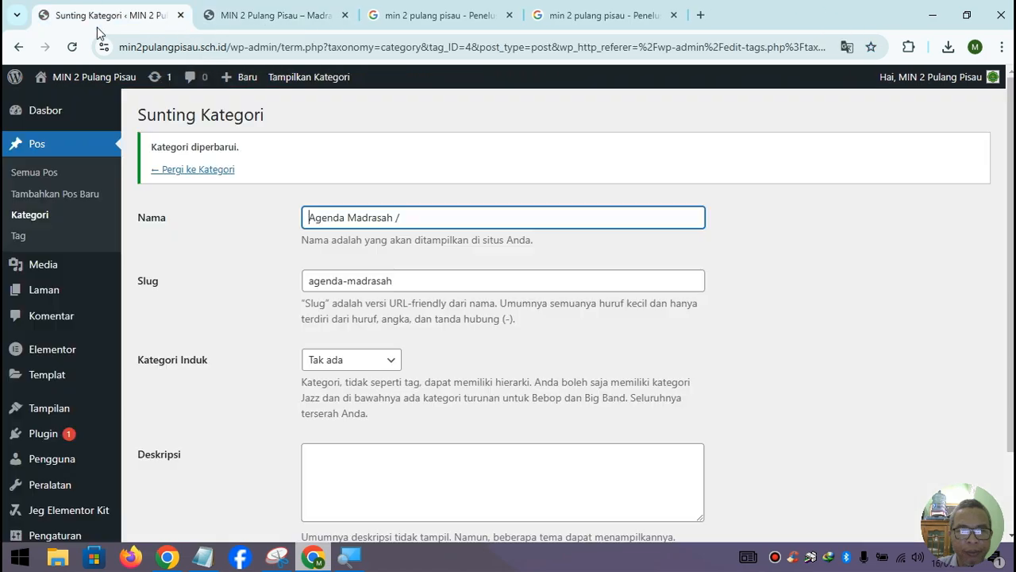
left_click(52, 176)
Look through the list of all posts and examine which category each post is assigned to
scroll(605, 370, "down", 1)
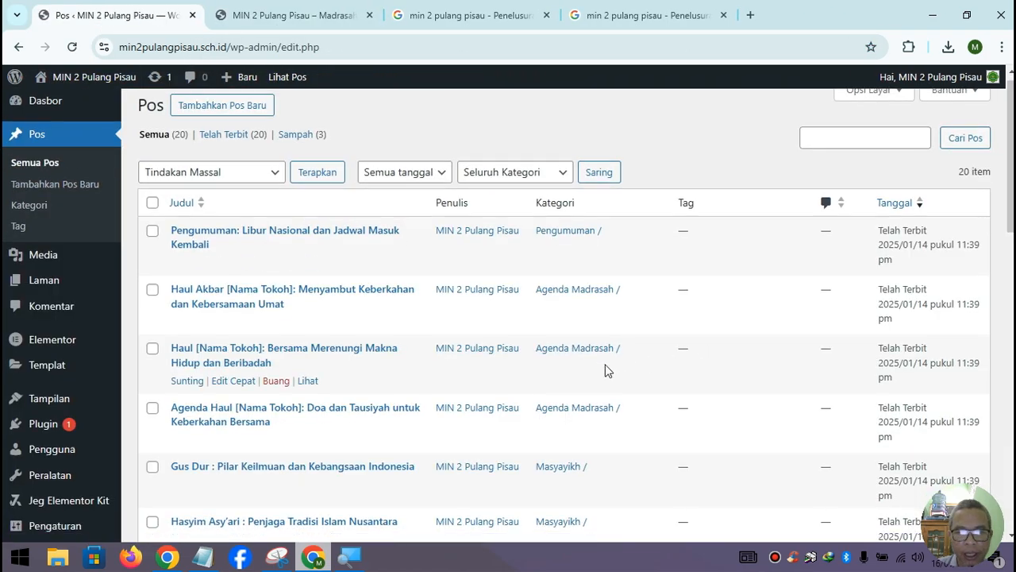
scroll(600, 365, "down", 5)
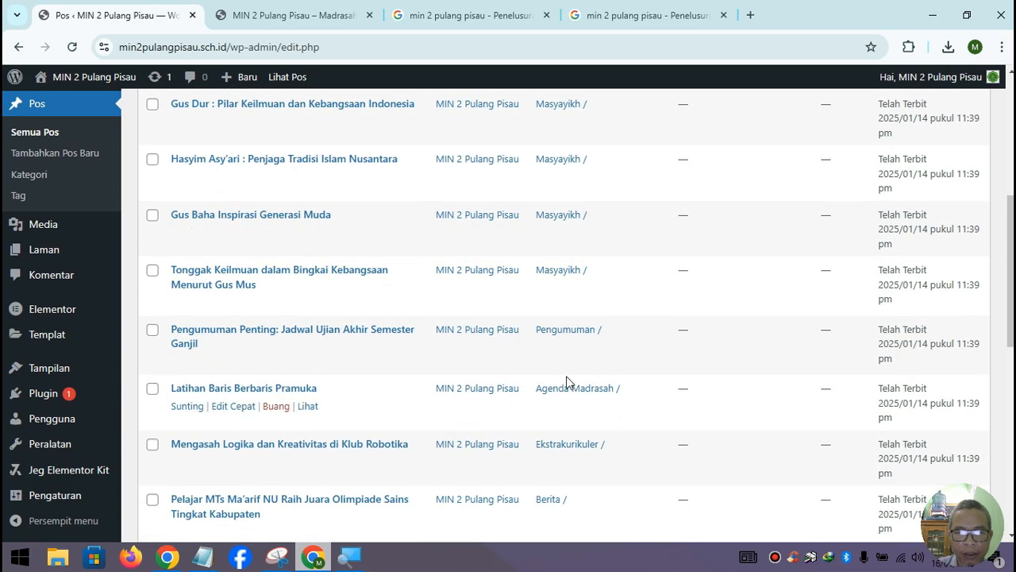
scroll(580, 381, "down", 1)
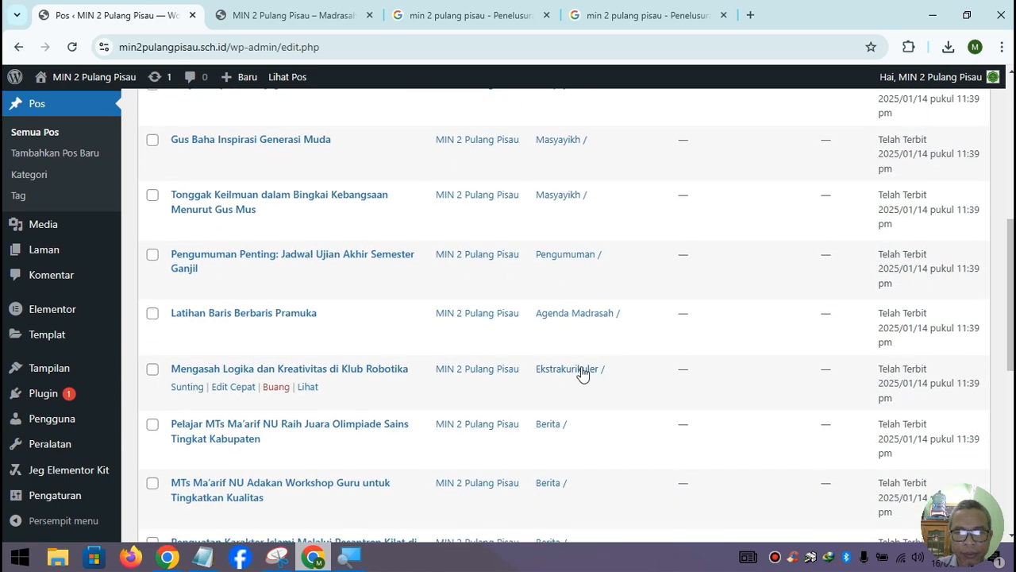
scroll(582, 373, "down", 2)
scroll(582, 373, "down", 1)
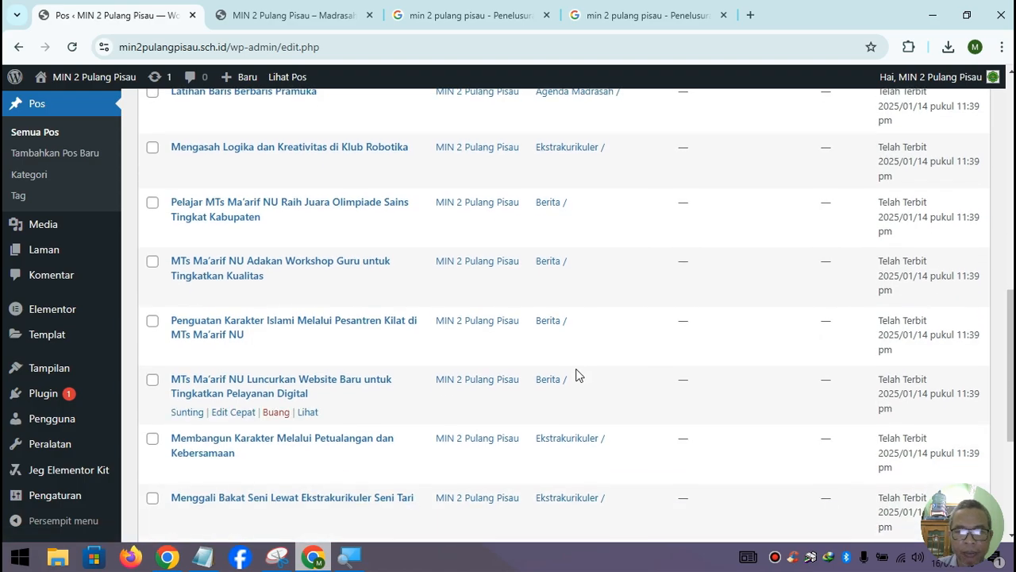
scroll(578, 374, "up", 4)
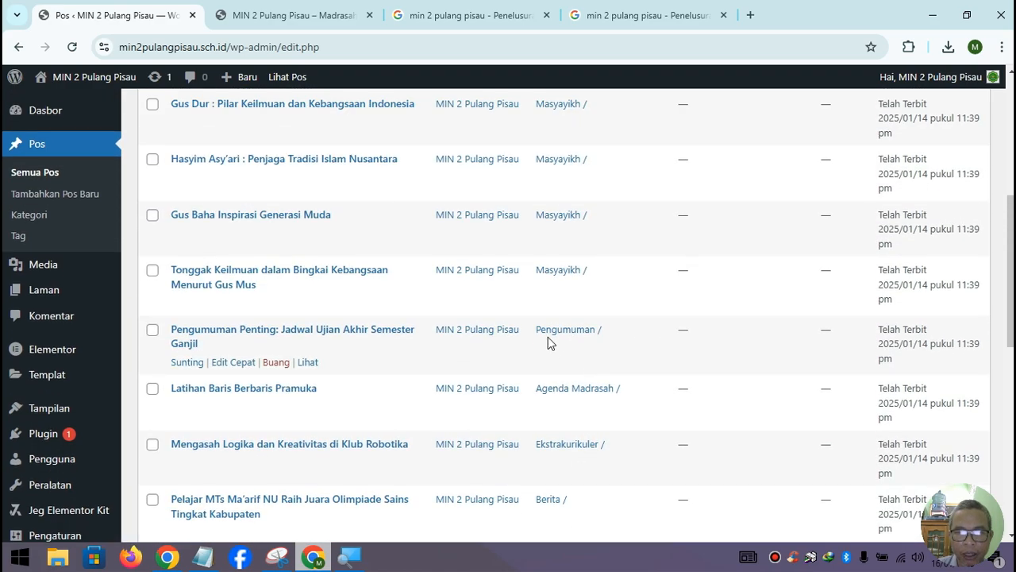
scroll(547, 336, "up", 4)
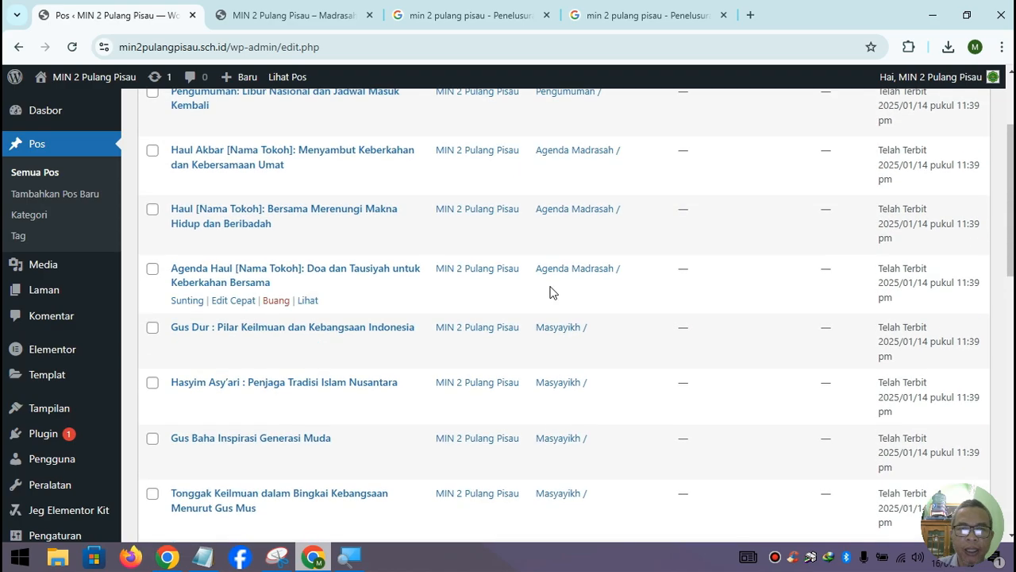
Return to the live homepage and check the posts shown in the Pengumuman section
left_click(313, 14)
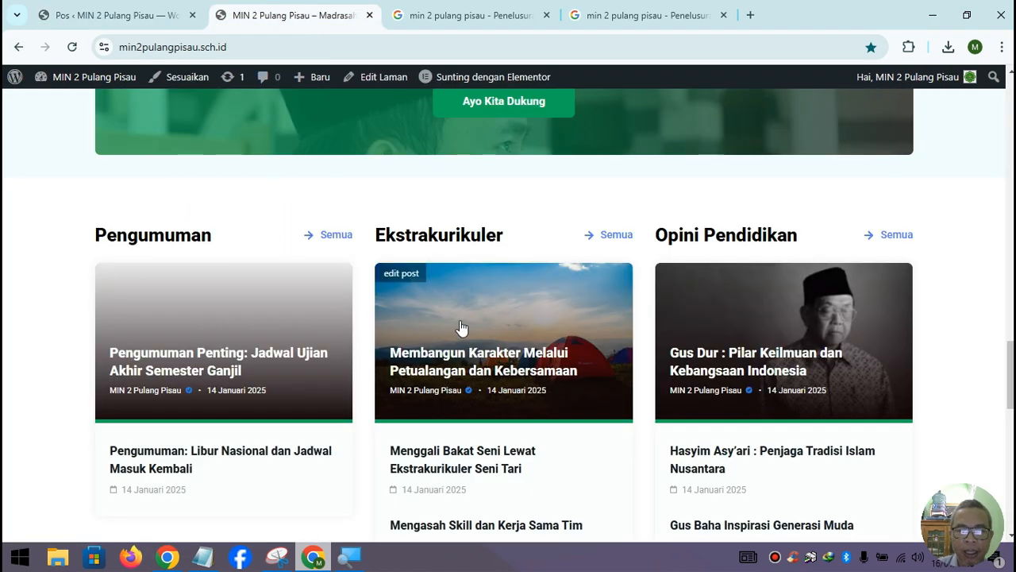
scroll(460, 328, "down", 2)
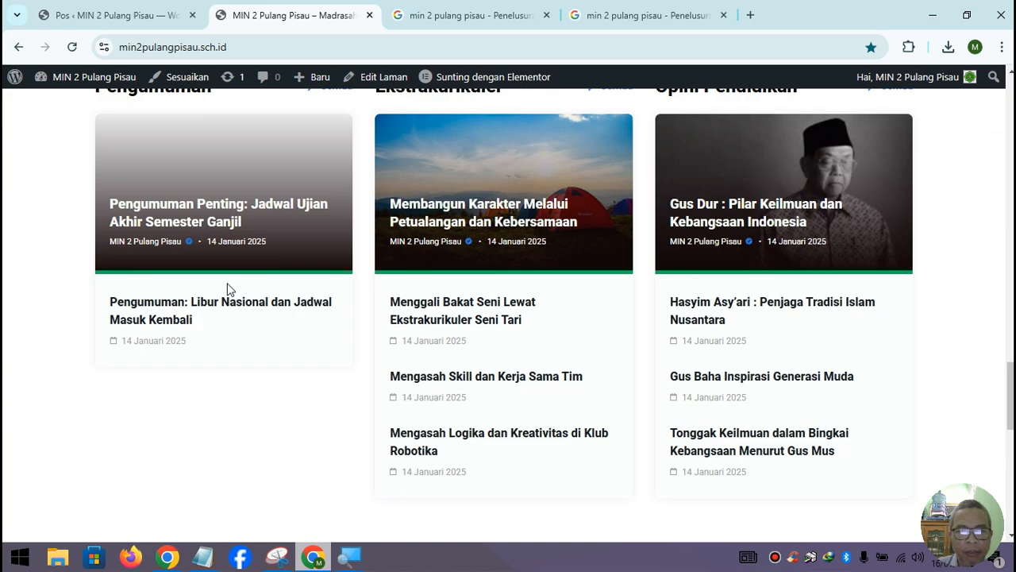
scroll(265, 290, "up", 2)
Create a new post titled "Rapat Komite Madrasah" with the body text "Insya Allah akan dilaksanakan pada ...................."
left_click(119, 15)
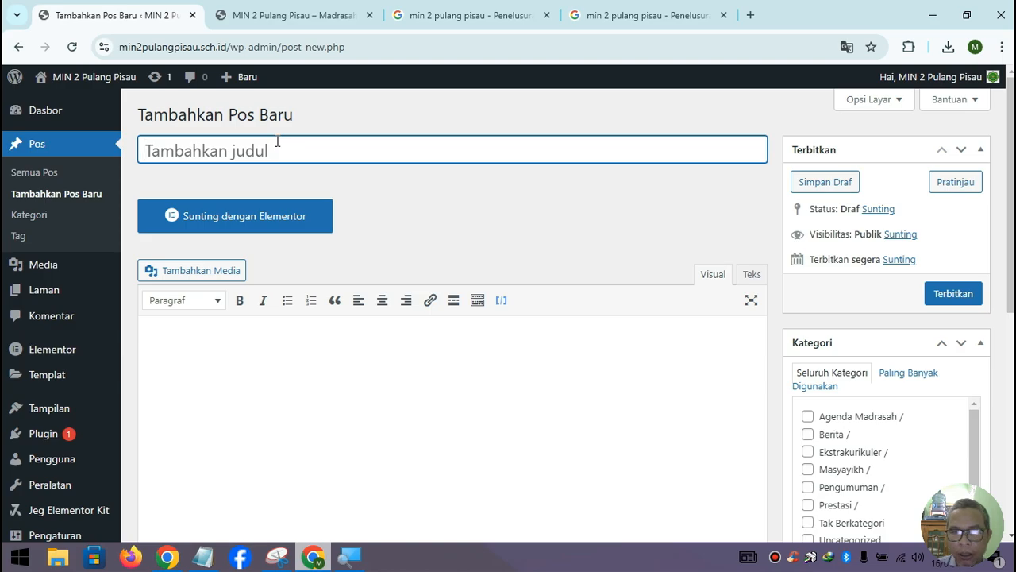
type("Rapat")
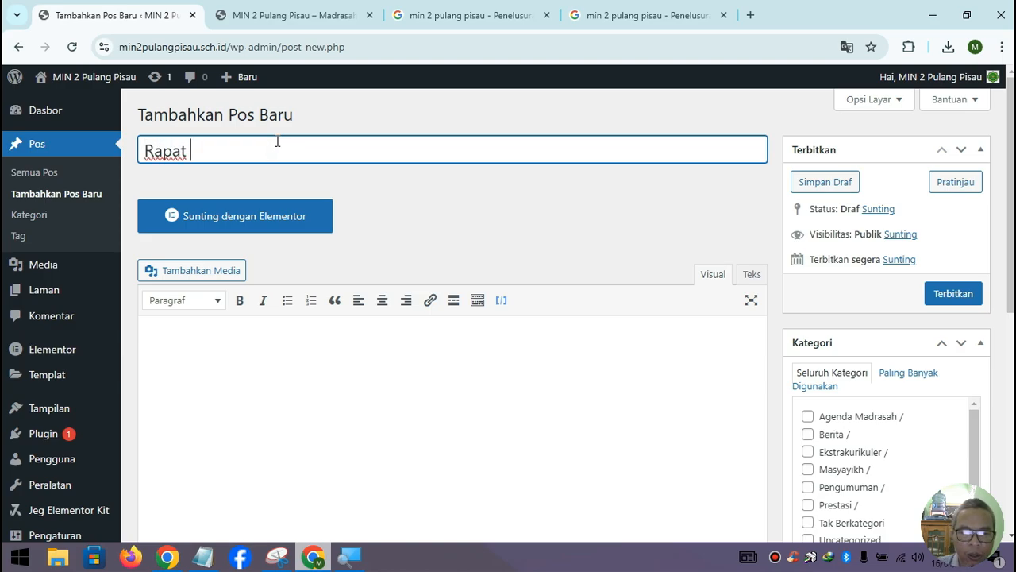
type(" Komite Madrasah")
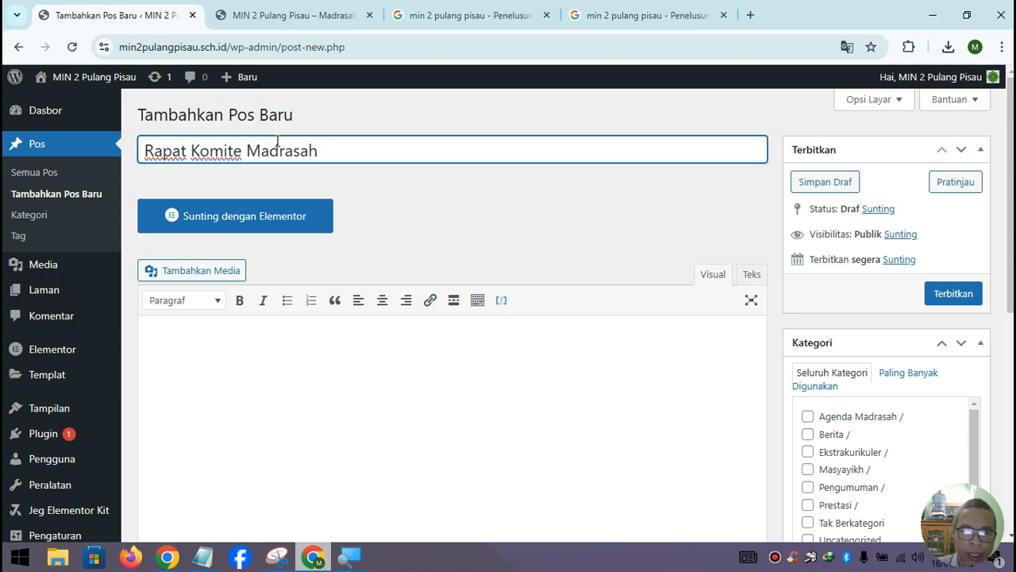
left_click(220, 357)
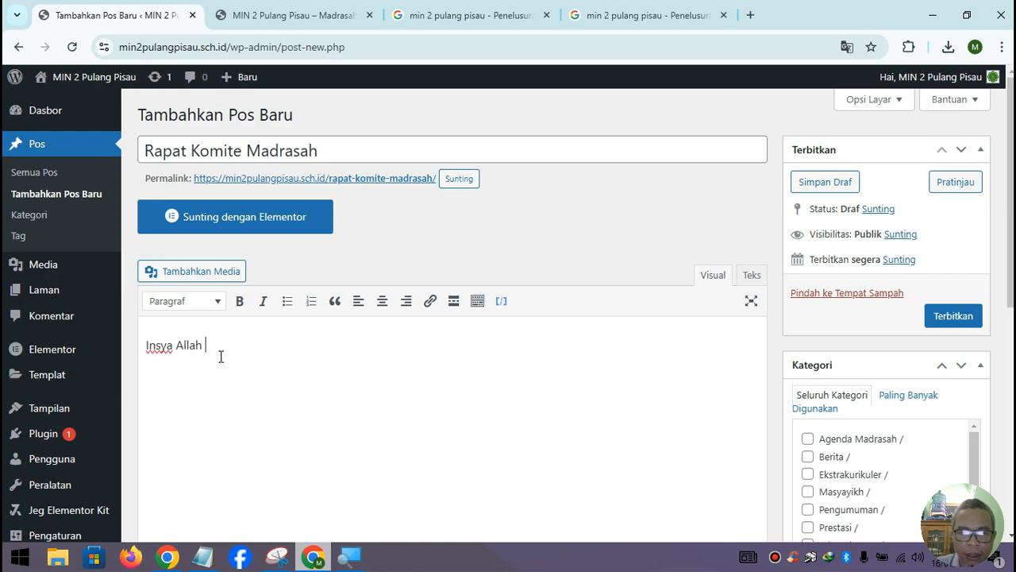
type("Insya Allah akan dilaksanakan pada ....................")
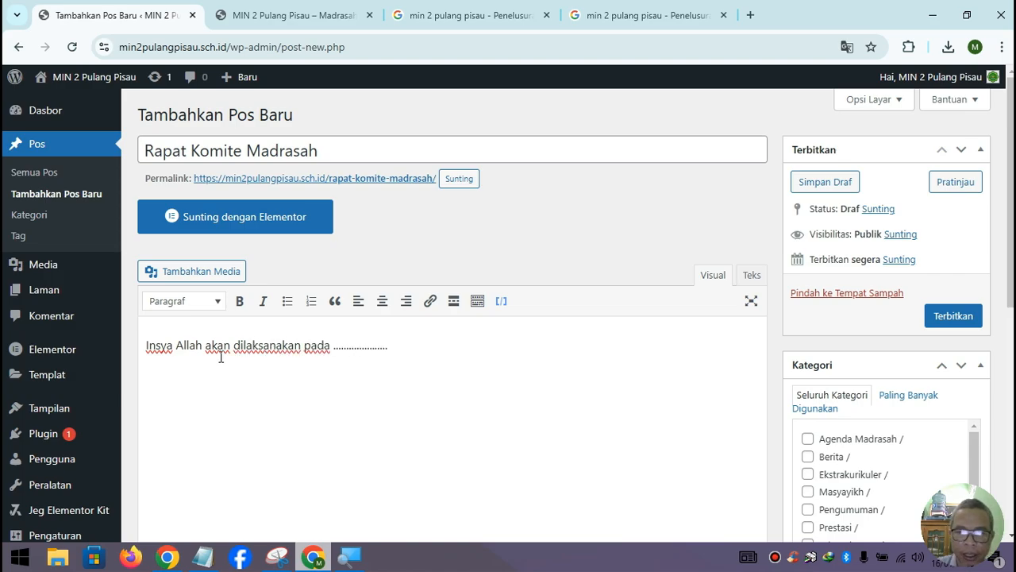
Assign the "Rapat Komite Madrasah" post to the Pengumuman category
scroll(867, 515, "down", 1)
scroll(864, 483, "down", 2)
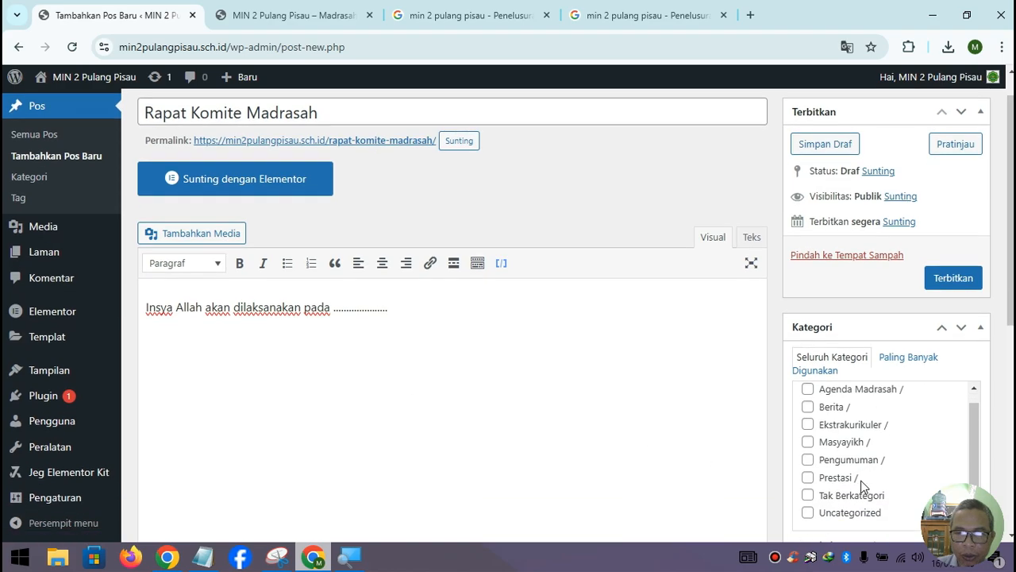
left_click(809, 423)
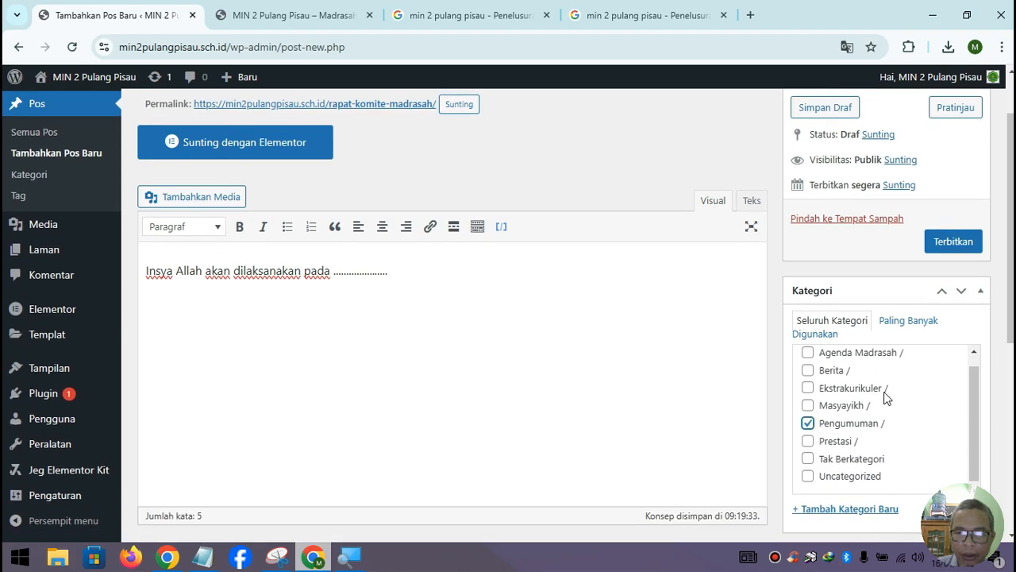
Set the media library image pexels-juniordevpku-5415447-scaled-1.jpg as the post's featured image
scroll(796, 417, "down", 5)
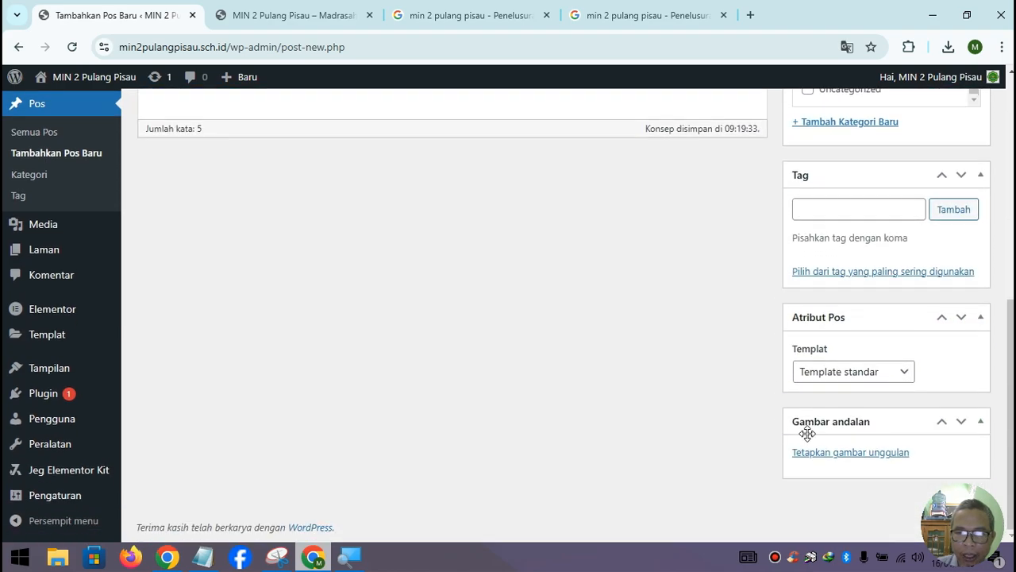
left_click(833, 458)
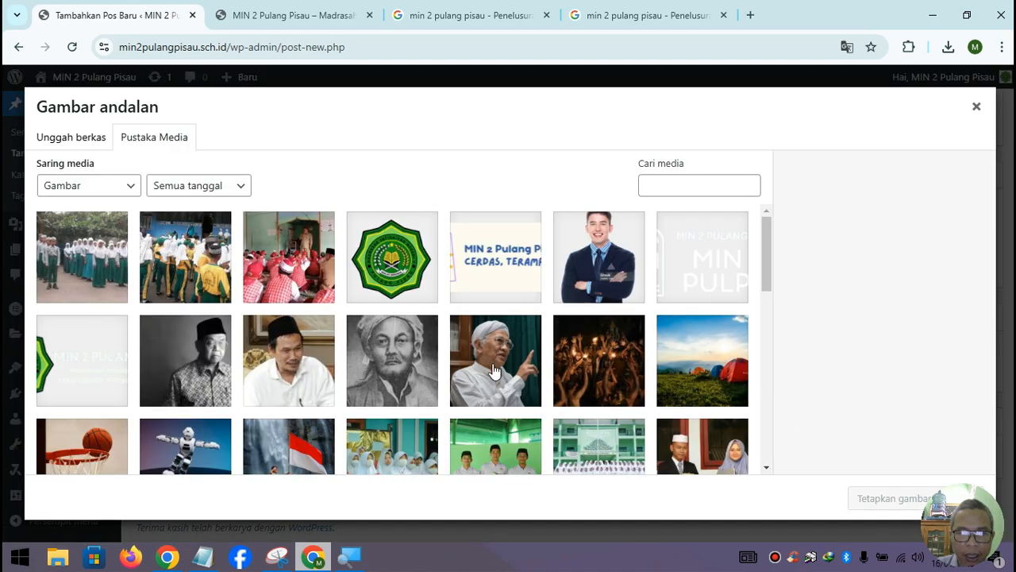
scroll(494, 370, "down", 2)
scroll(494, 370, "down", 3)
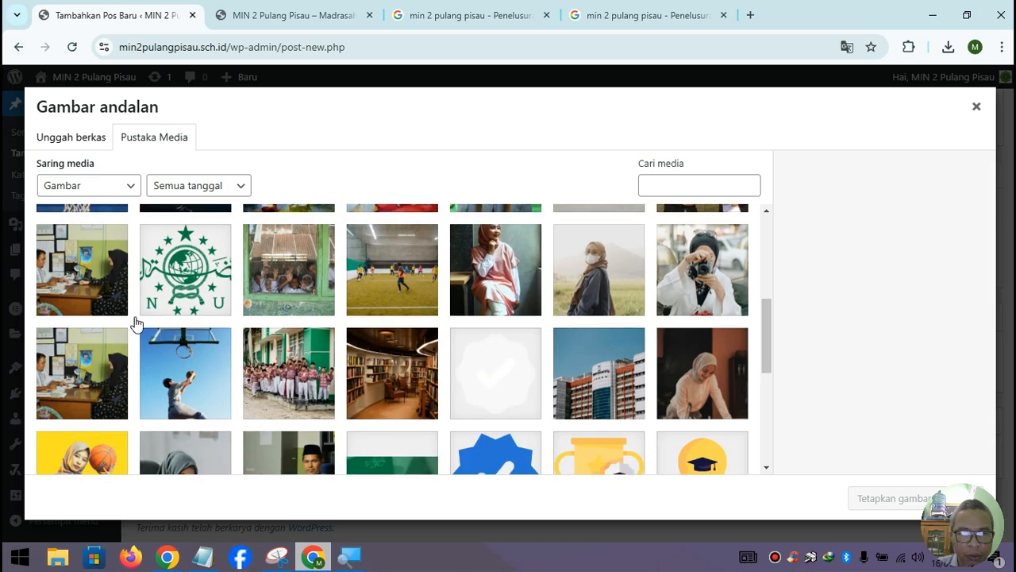
left_click(102, 299)
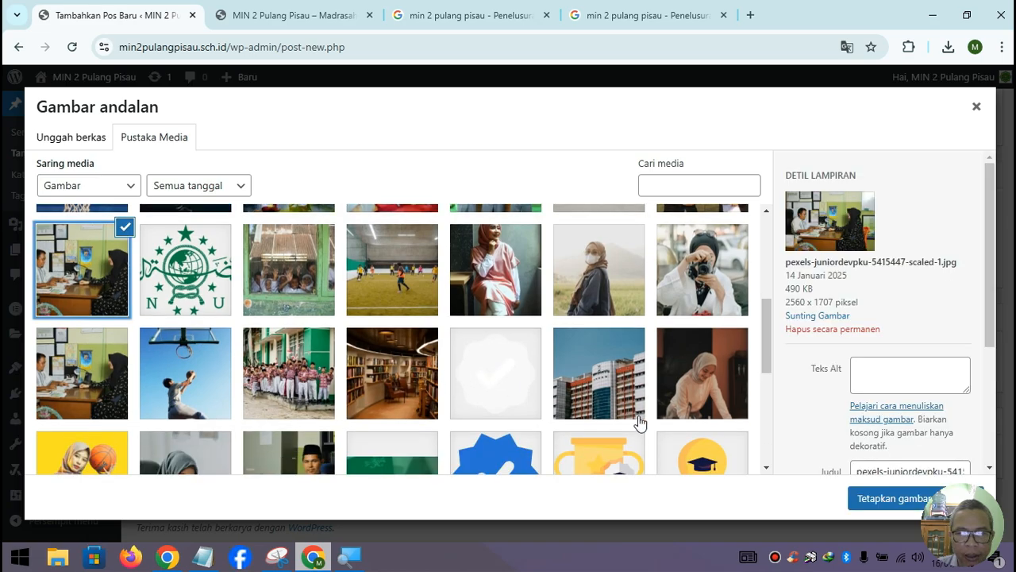
left_click(874, 498)
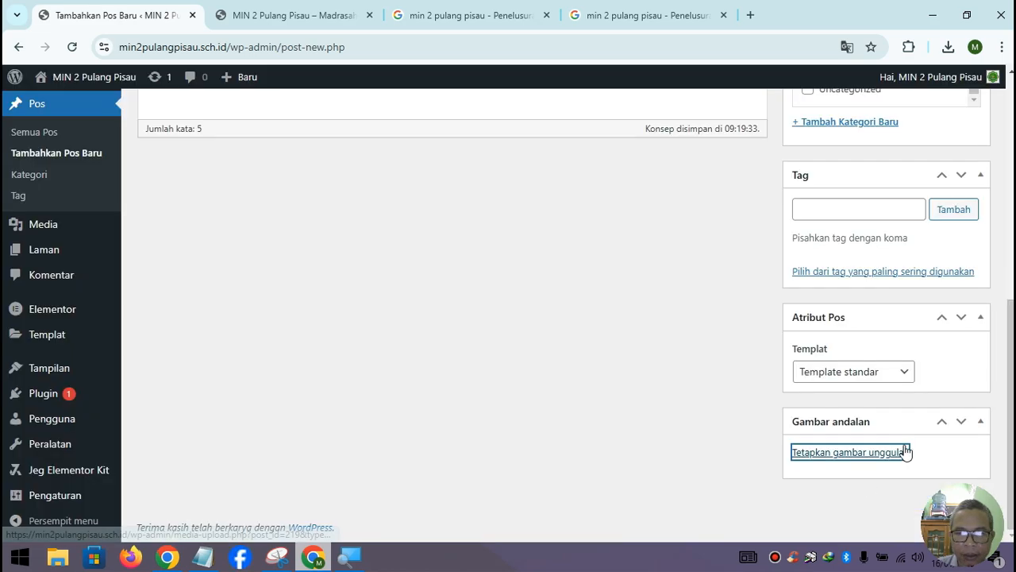
Publish the "Rapat Komite Madrasah" post
scroll(903, 450, "up", 5)
scroll(903, 450, "up", 2)
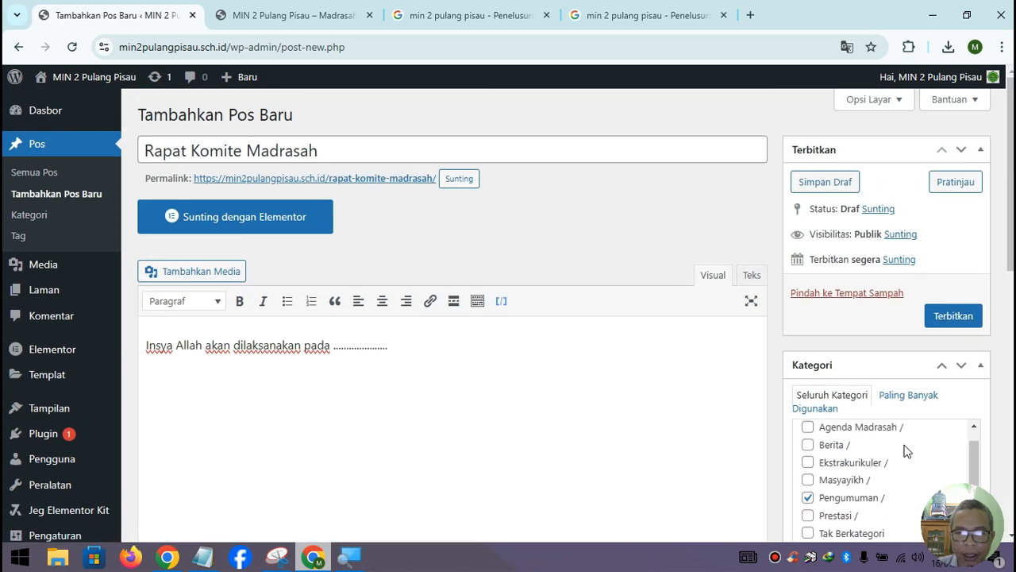
left_click(953, 316)
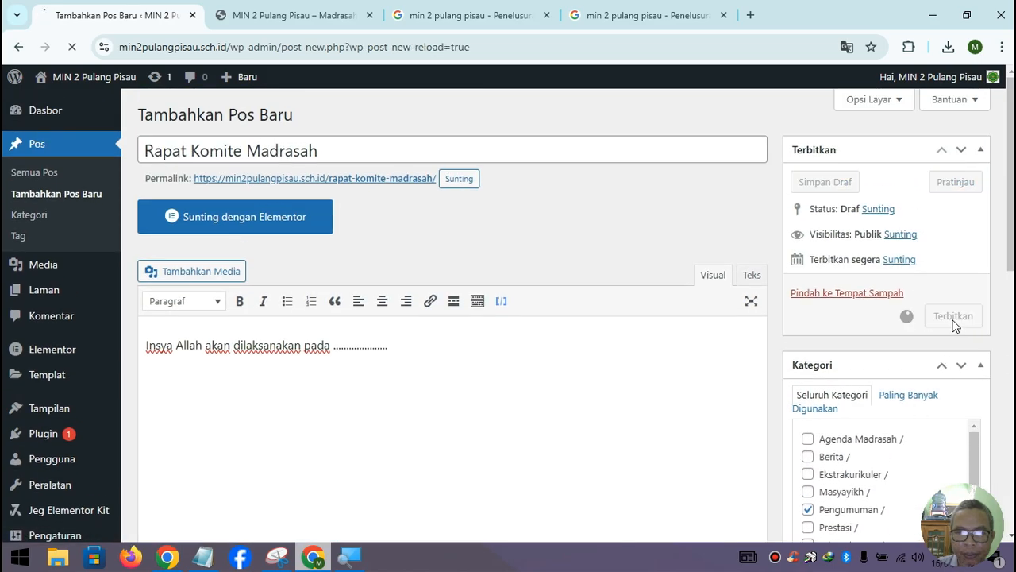
Reload the live homepage and check the posts in its Pengumuman, Berita Terbaru and Agenda Madrasah sections
left_click(334, 15)
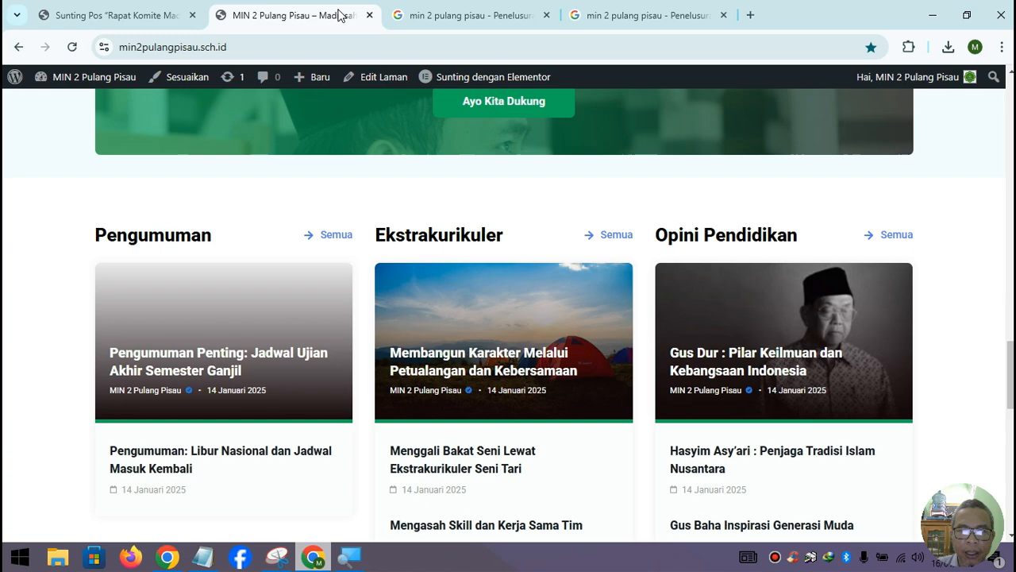
left_click(72, 47)
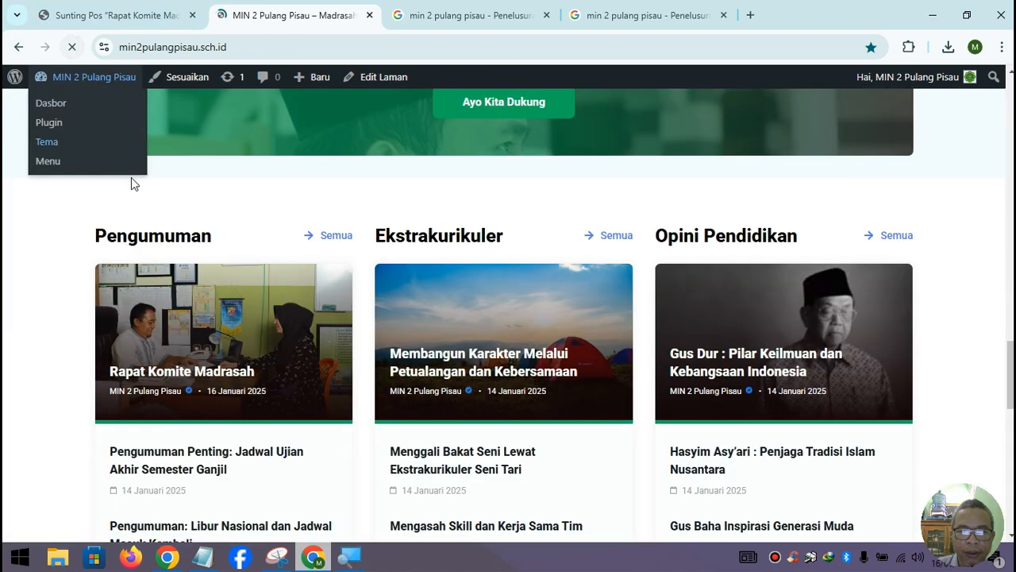
scroll(206, 230, "down", 1)
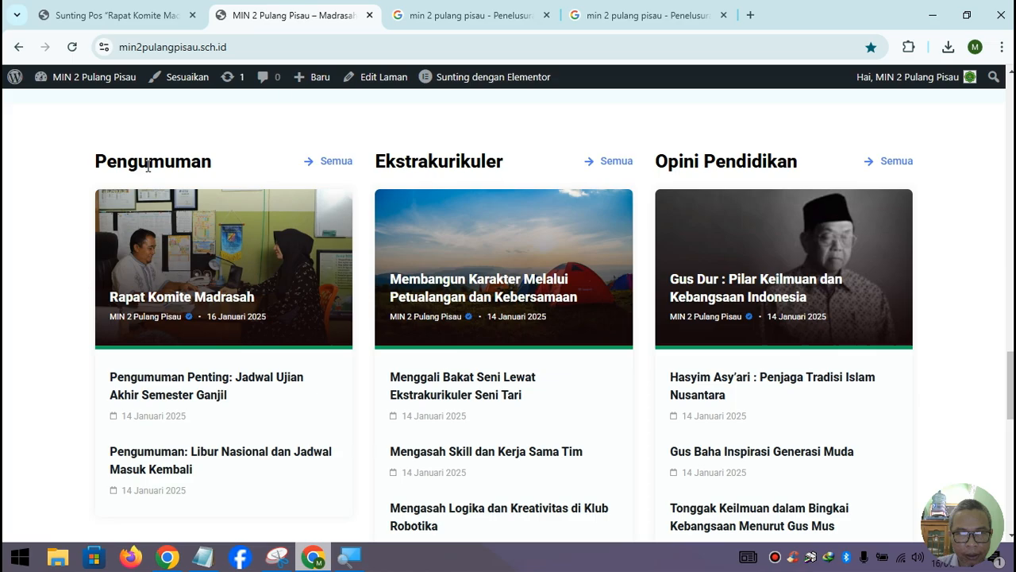
scroll(143, 162, "up", 8)
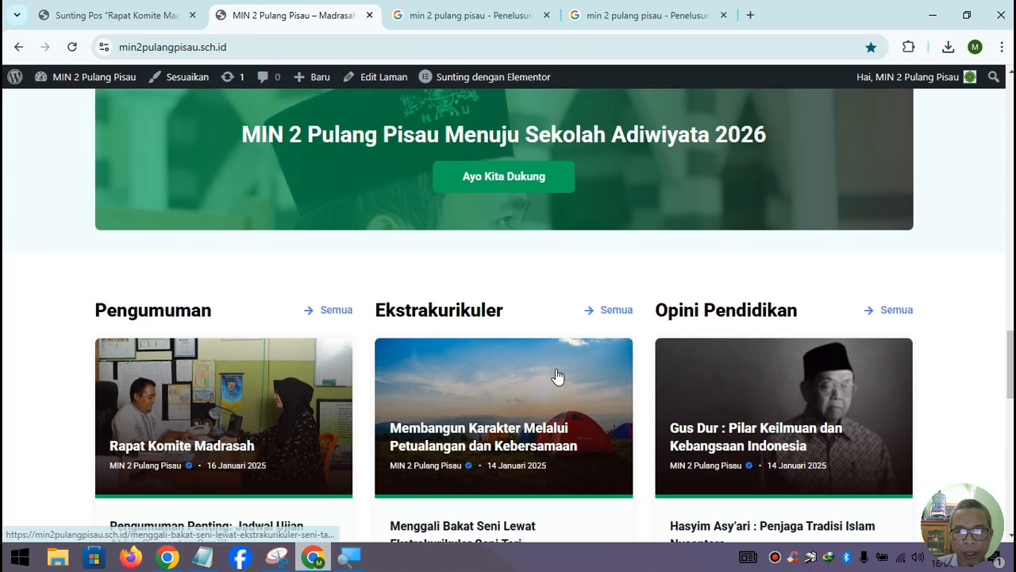
scroll(755, 278, "up", 2)
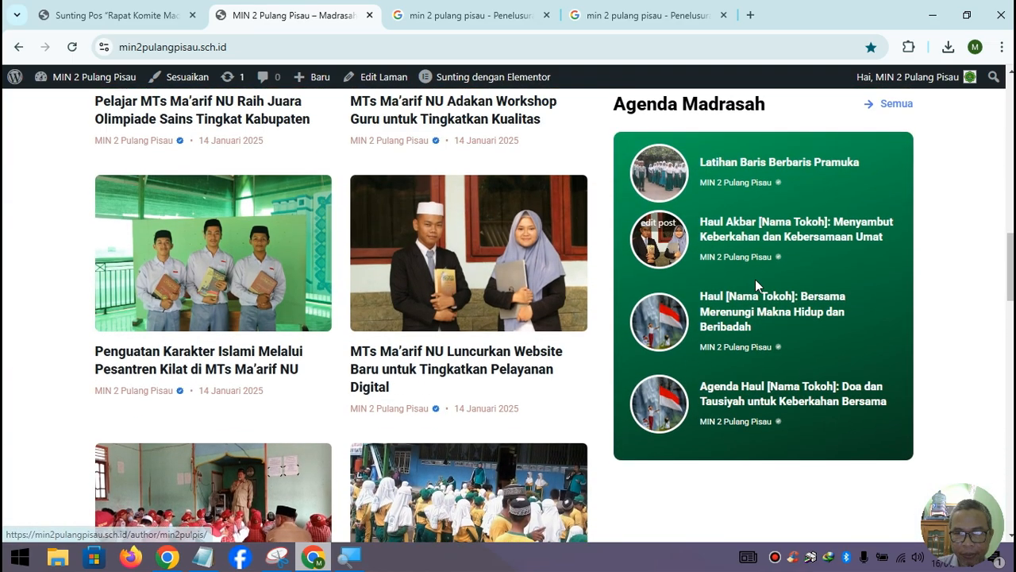
scroll(753, 269, "up", 2)
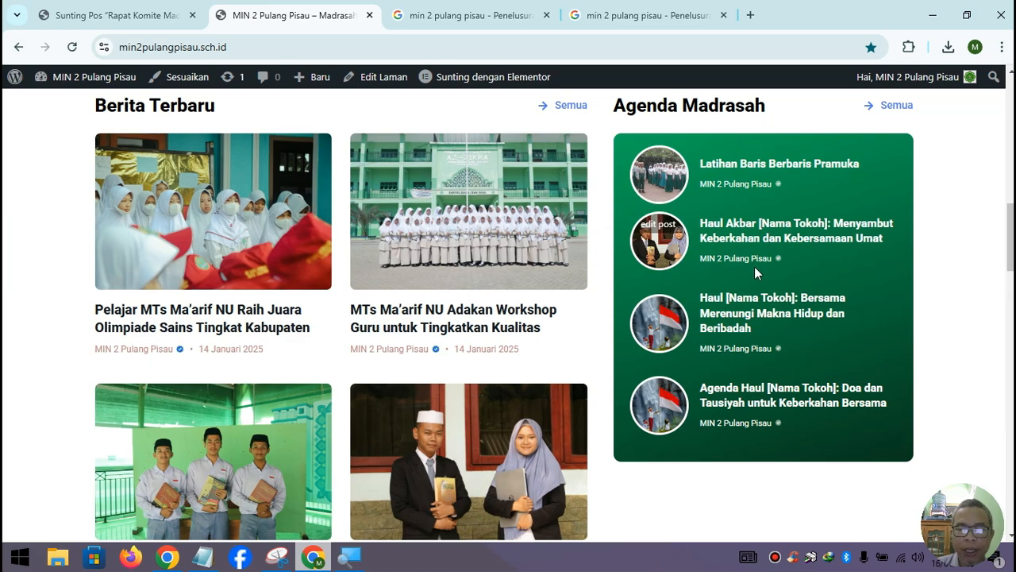
Open ciuss.com in a new browser tab and go to its Tema Premium listing
left_click(749, 16)
type("cius")
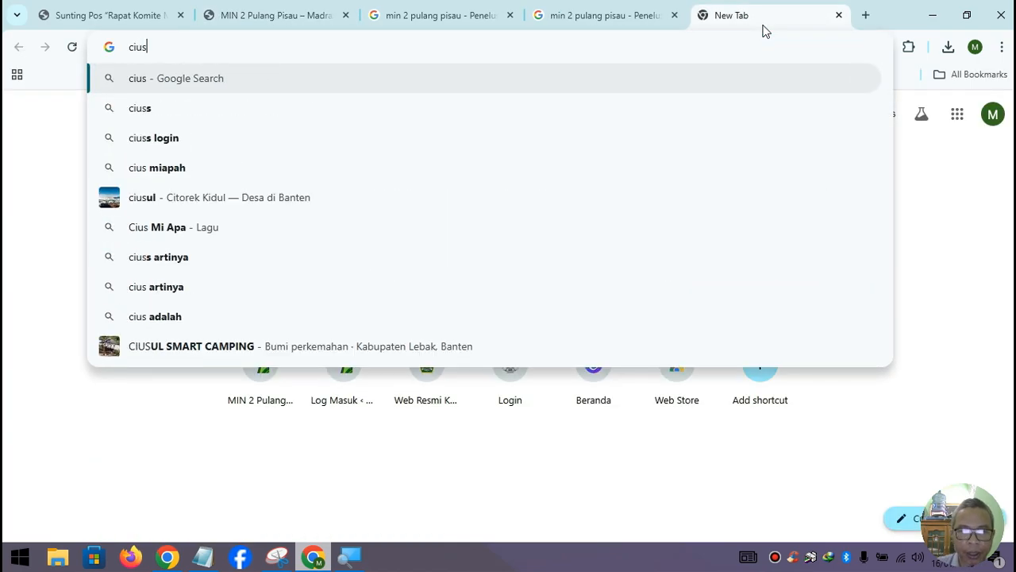
type("s.com")
key("Return")
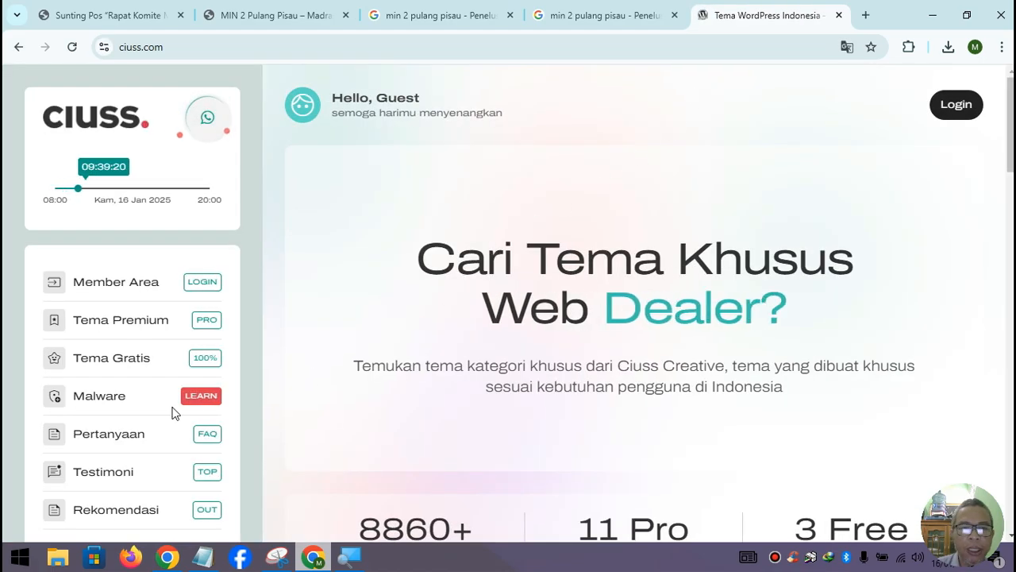
left_click(148, 328)
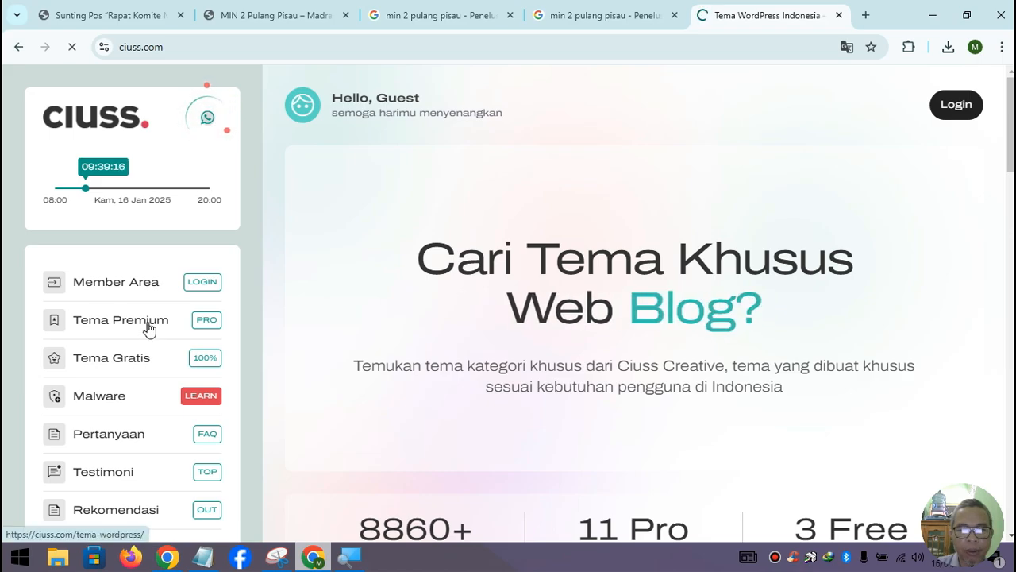
Find the Mading school website theme in the premium theme listing and open its demo site
scroll(402, 357, "down", 3)
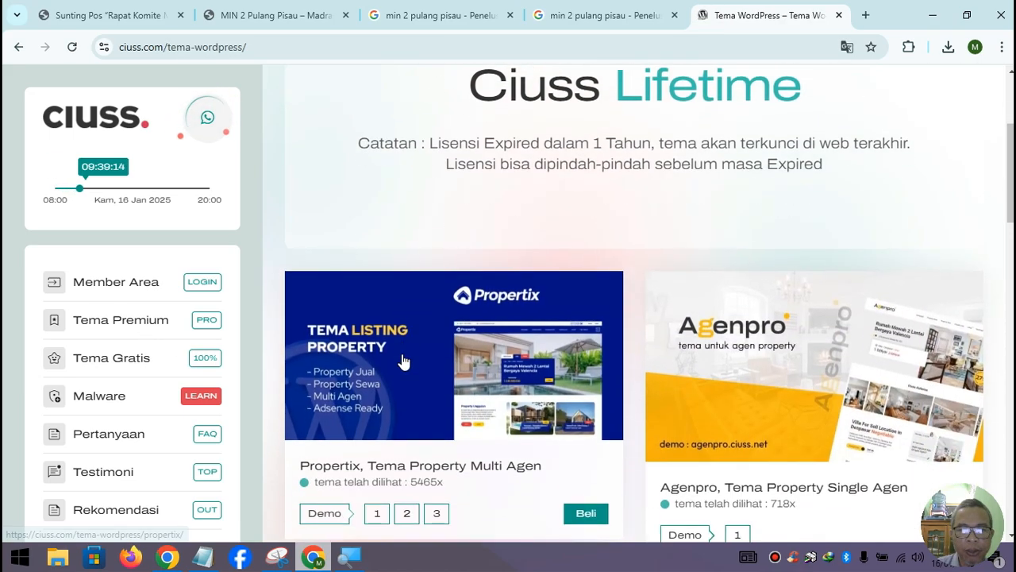
scroll(402, 361, "down", 5)
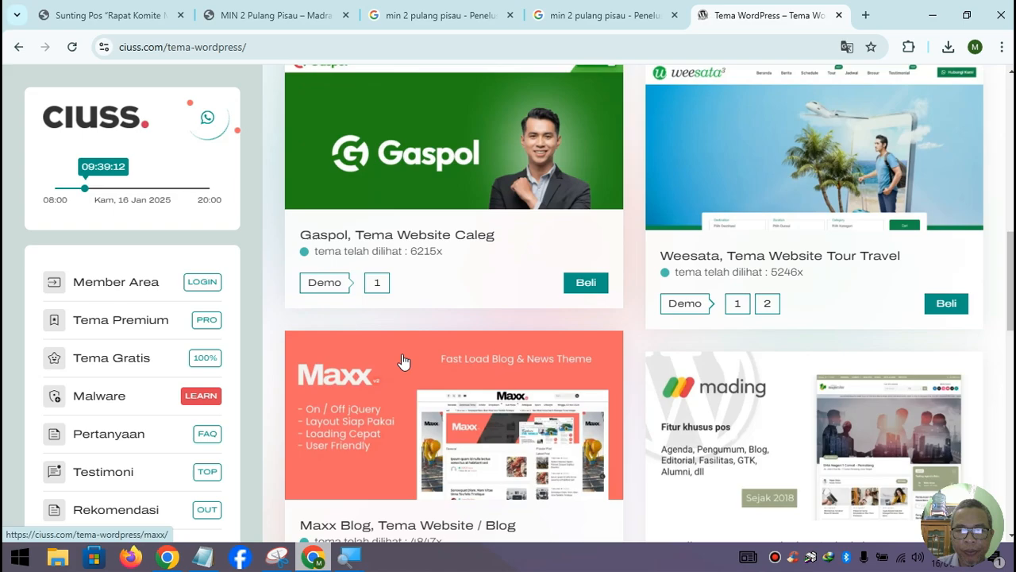
scroll(403, 361, "down", 3)
scroll(404, 362, "down", 2)
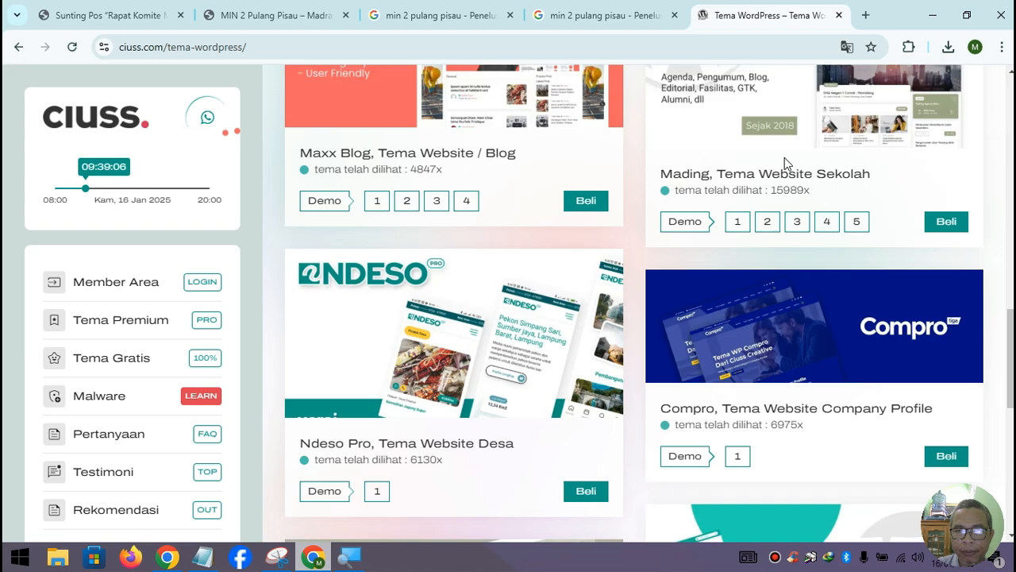
scroll(785, 159, "up", 2)
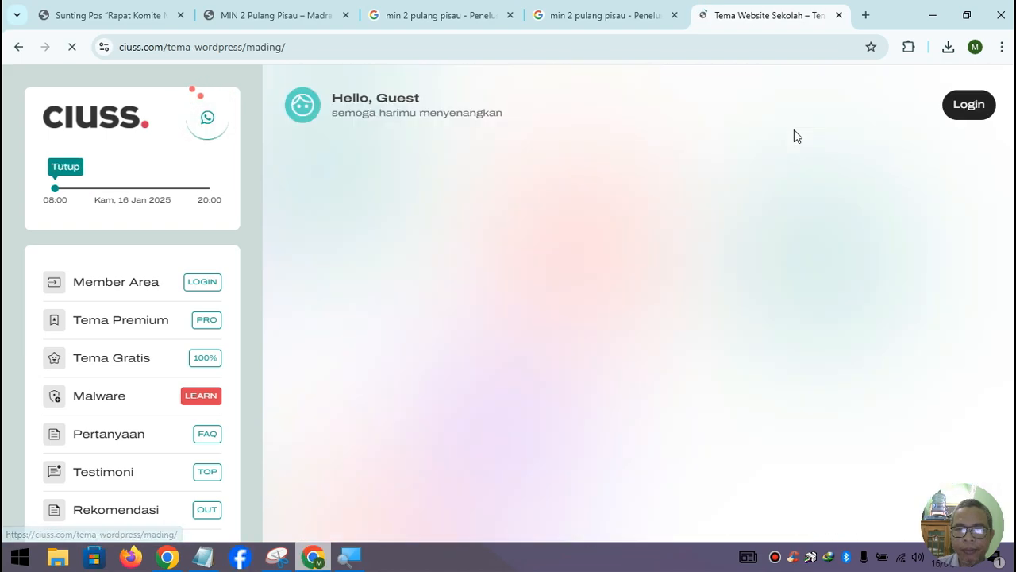
scroll(687, 291, "down", 6)
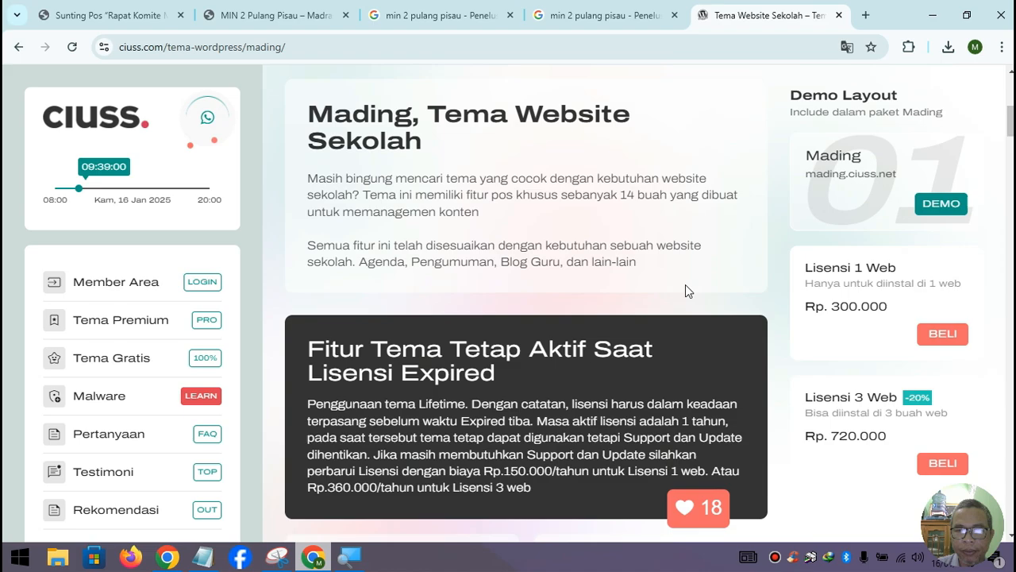
left_click(941, 206)
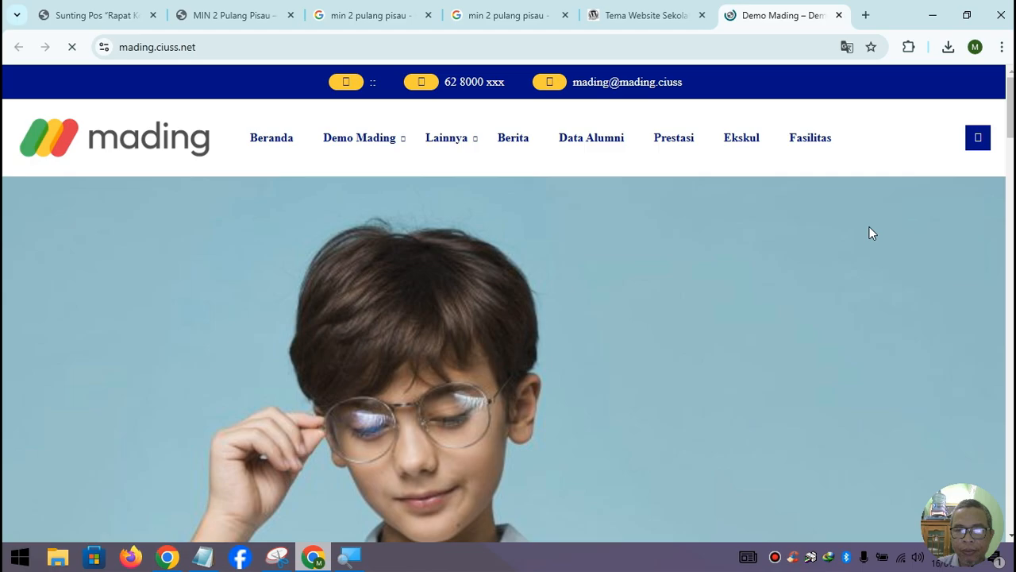
Look through the Mading demo homepage, examining its news, Prestasi, agenda, gallery and quotes sections
scroll(866, 234, "down", 2)
scroll(866, 234, "down", 10)
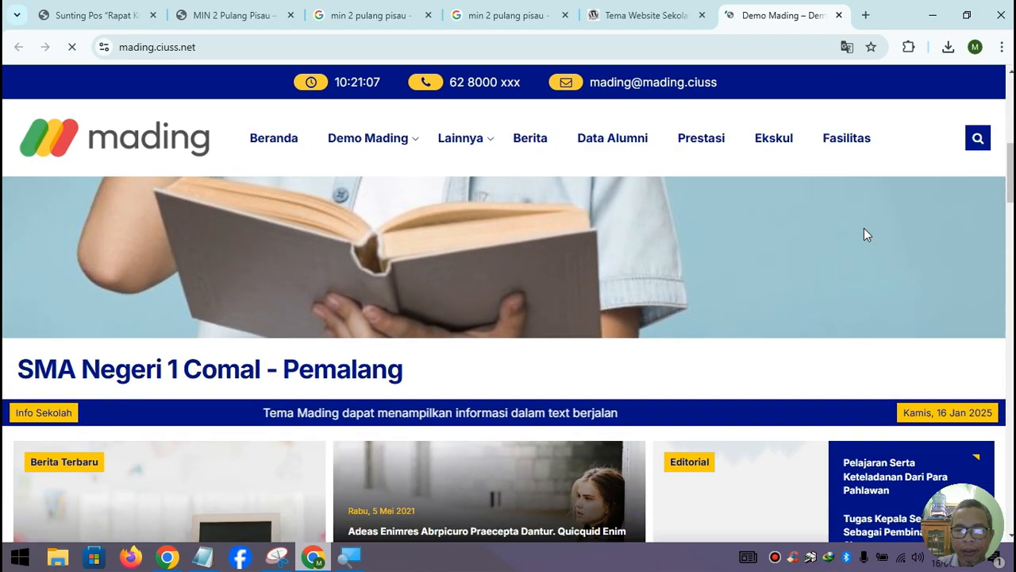
scroll(867, 234, "down", 8)
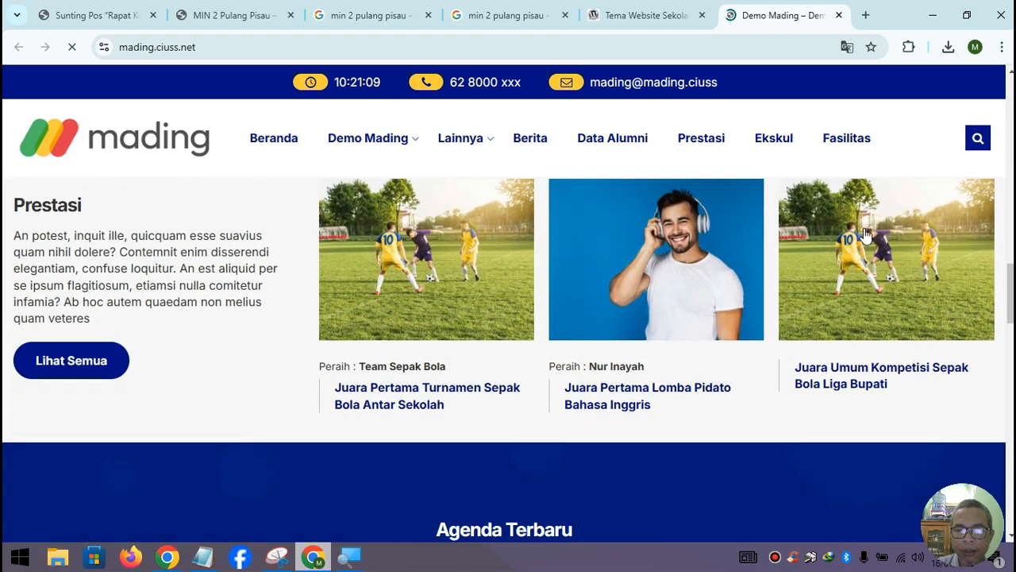
scroll(864, 228, "down", 5)
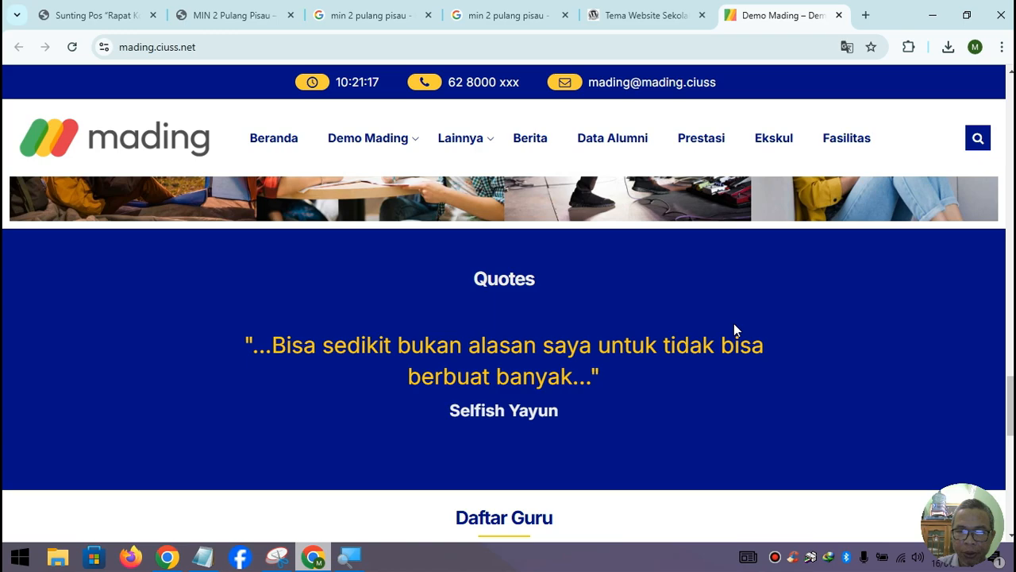
scroll(734, 323, "up", 4)
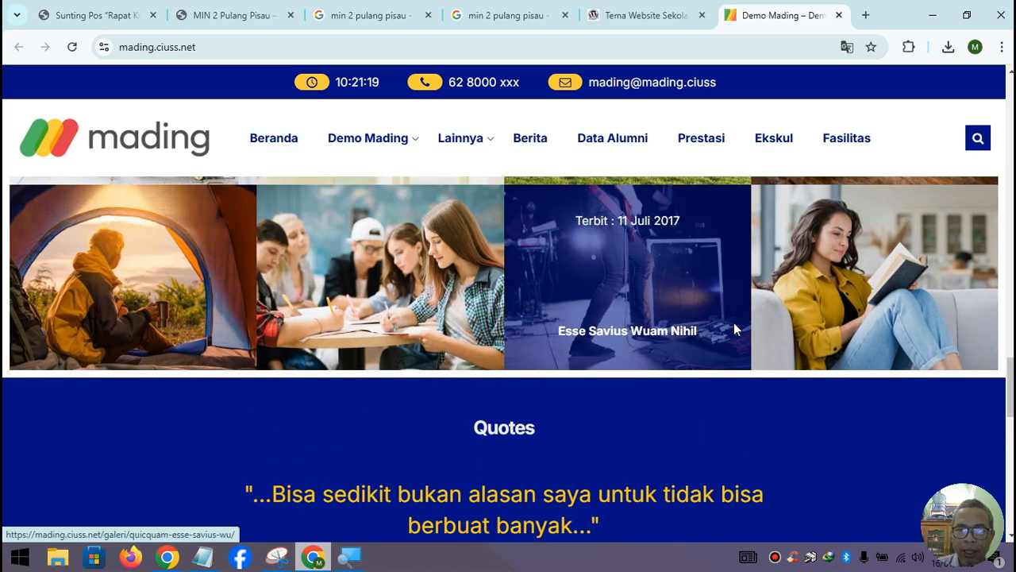
scroll(735, 328, "up", 1)
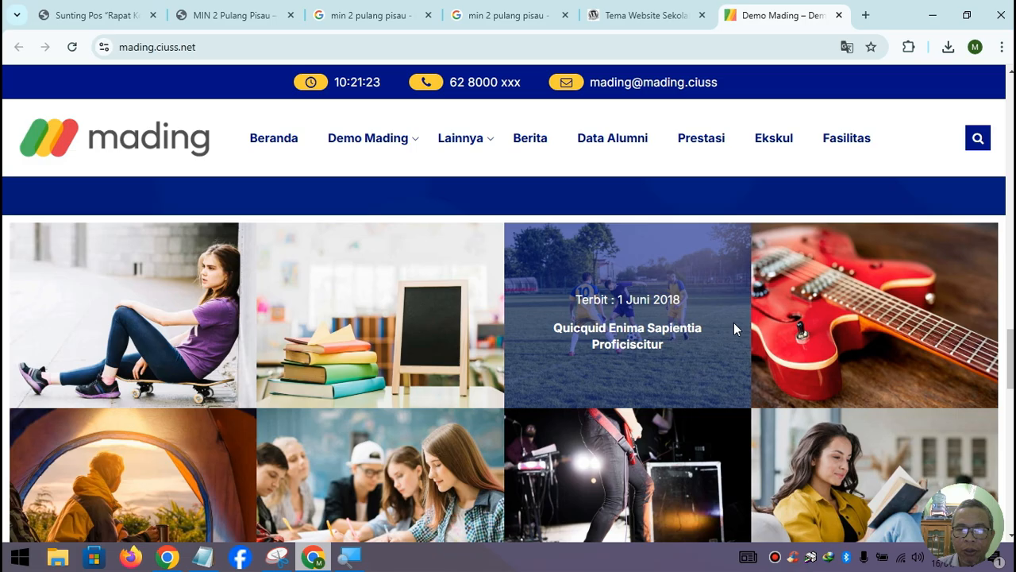
scroll(734, 322, "up", 12)
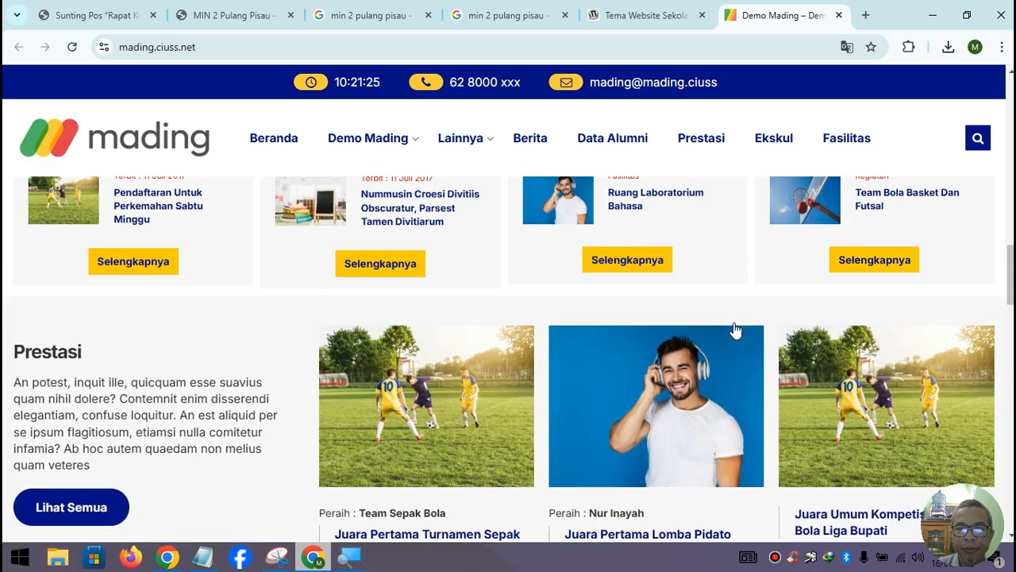
scroll(734, 329, "up", 3)
scroll(733, 329, "up", 3)
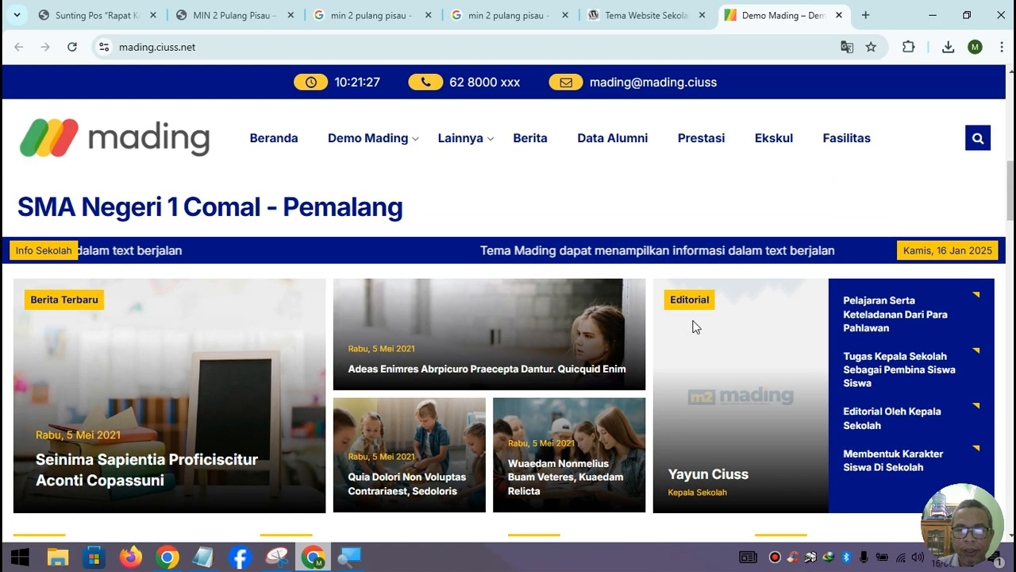
scroll(566, 291, "up", 1)
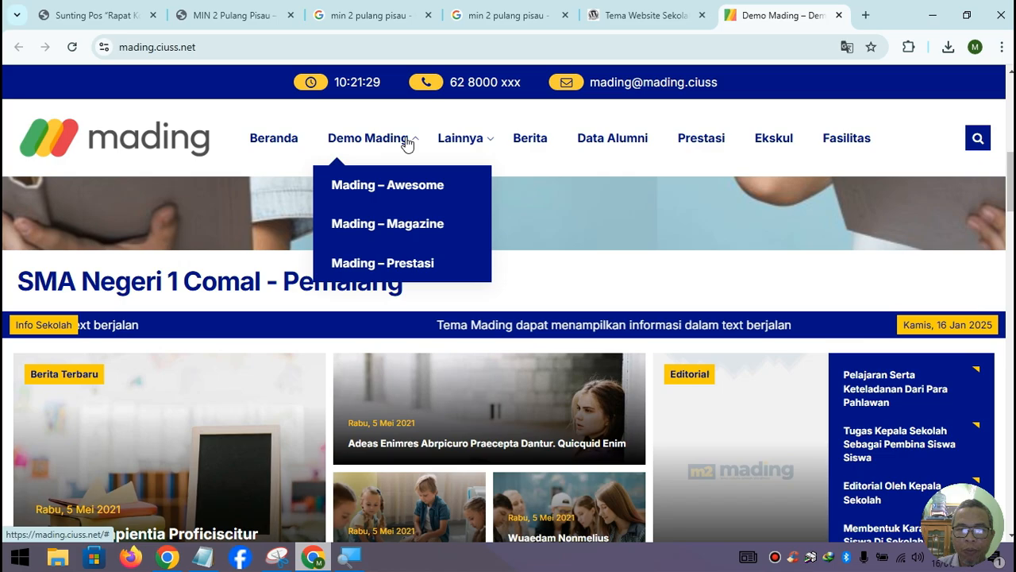
Open the Mading – Awesome demo site from the Mading theme's demo list
mouse_move(432, 162)
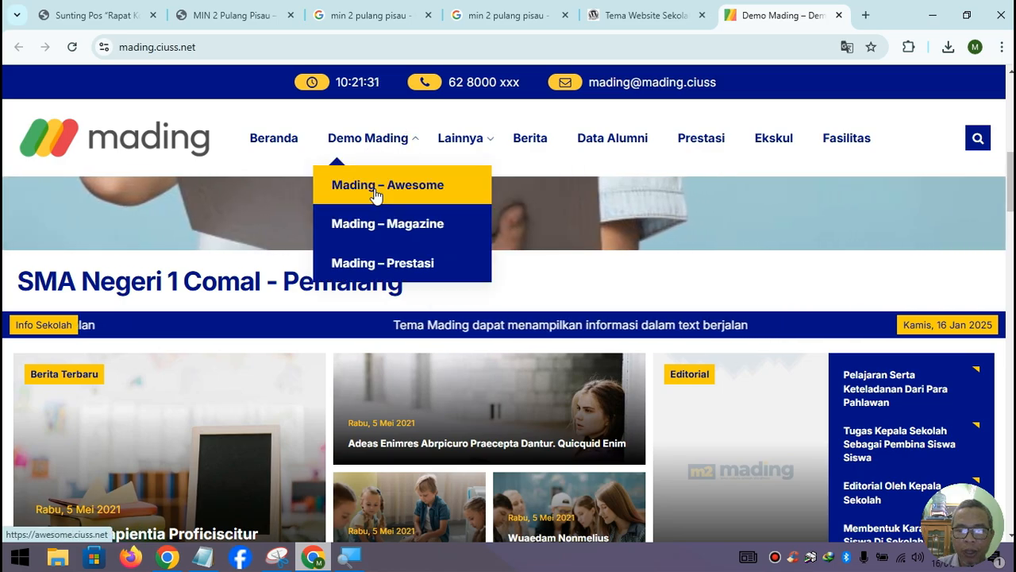
scroll(662, 316, "down", 2)
scroll(397, 183, "up", 2)
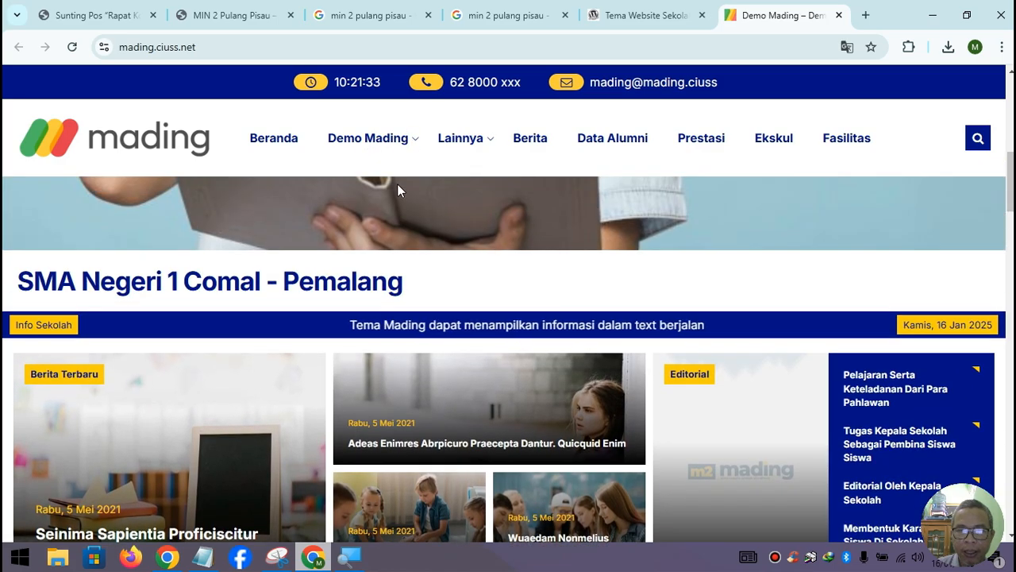
mouse_move(409, 147)
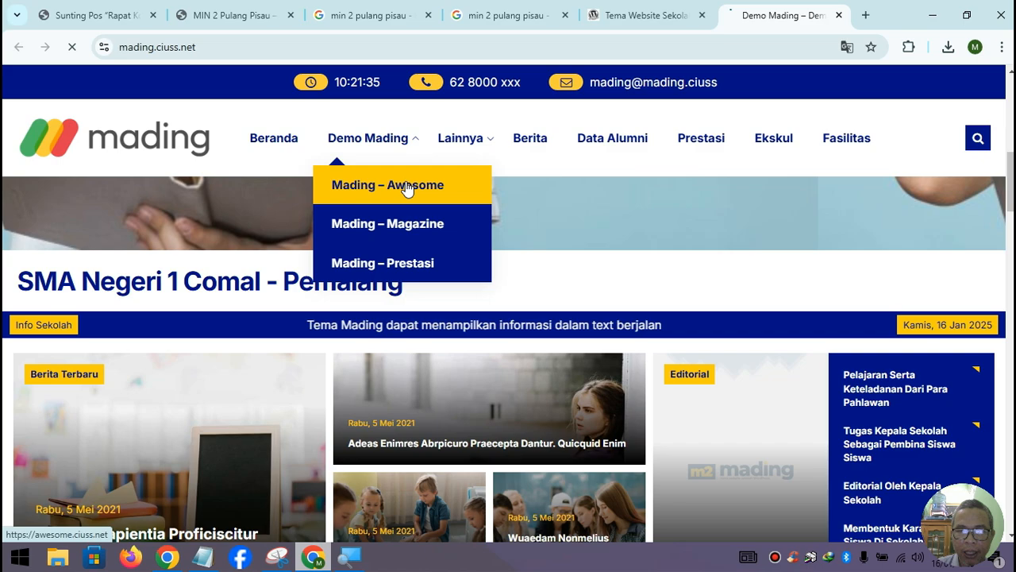
left_click(407, 186)
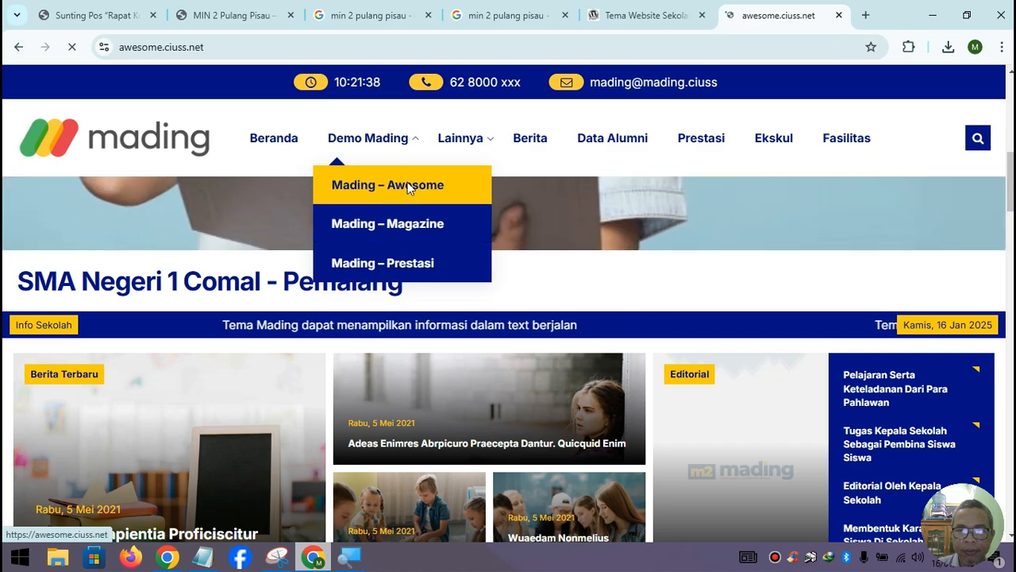
Look through the Awesome demo homepage, examining its banner, agenda, Pengumuman, news, quotes, teacher list, facilities and gallery sections
scroll(494, 225, "down", 9)
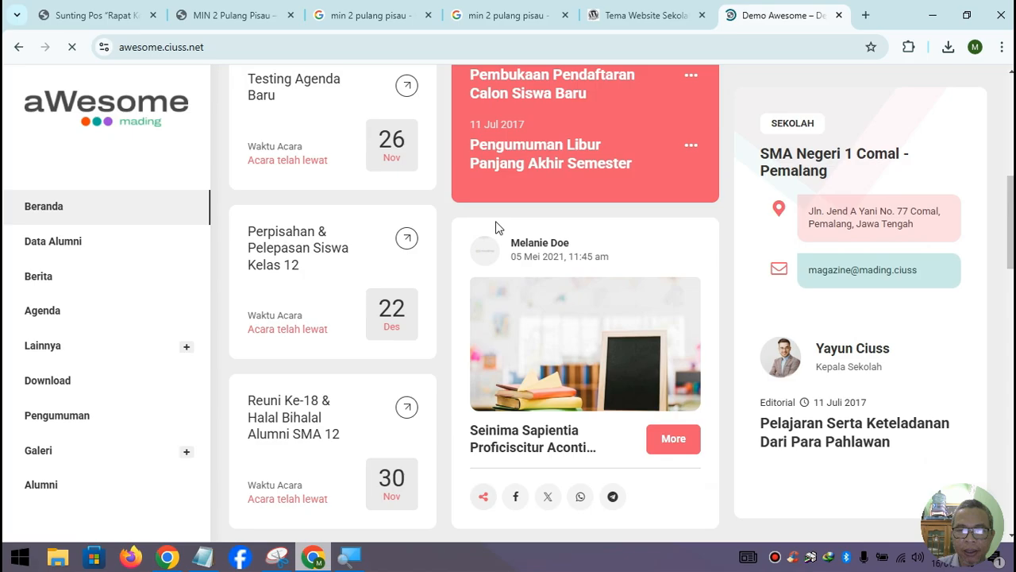
scroll(496, 227, "down", 8)
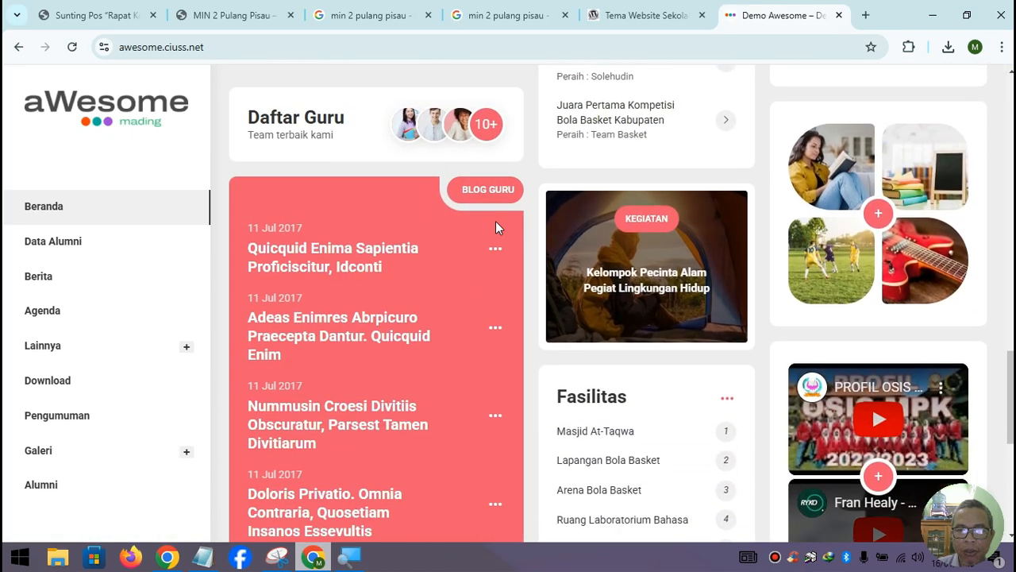
scroll(495, 223, "up", 12)
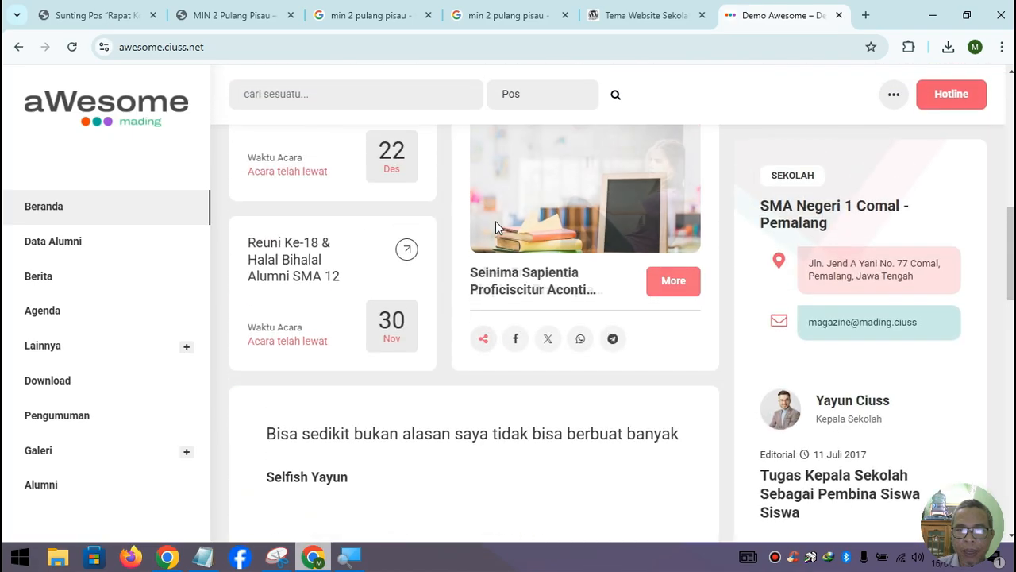
scroll(496, 227, "up", 4)
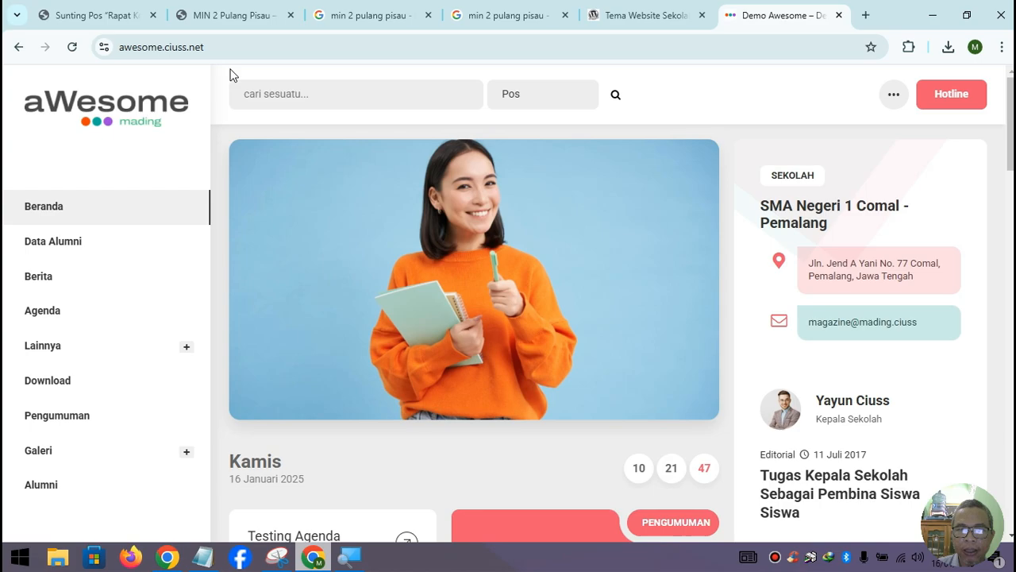
scroll(426, 188, "down", 3)
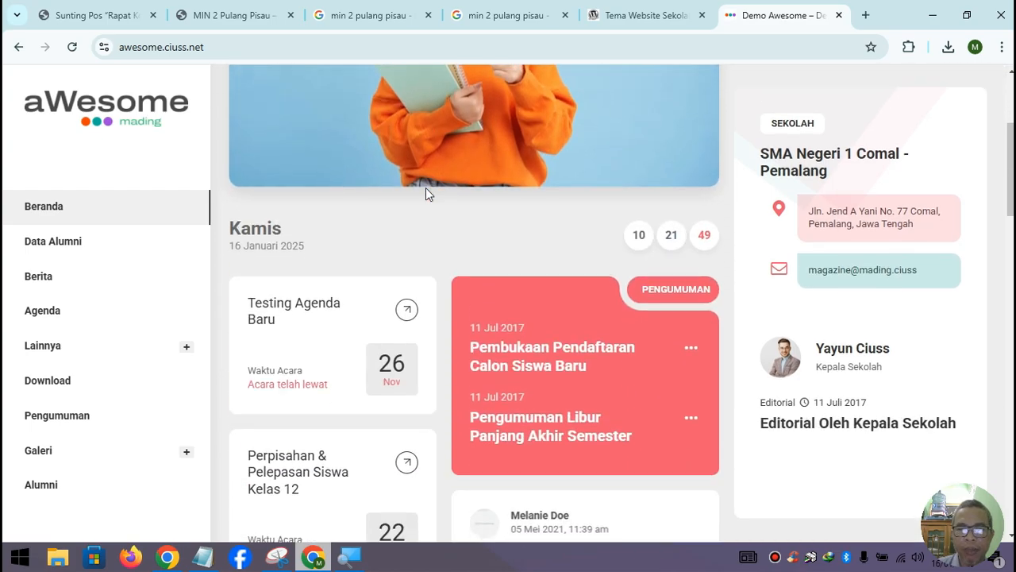
scroll(425, 194, "down", 2)
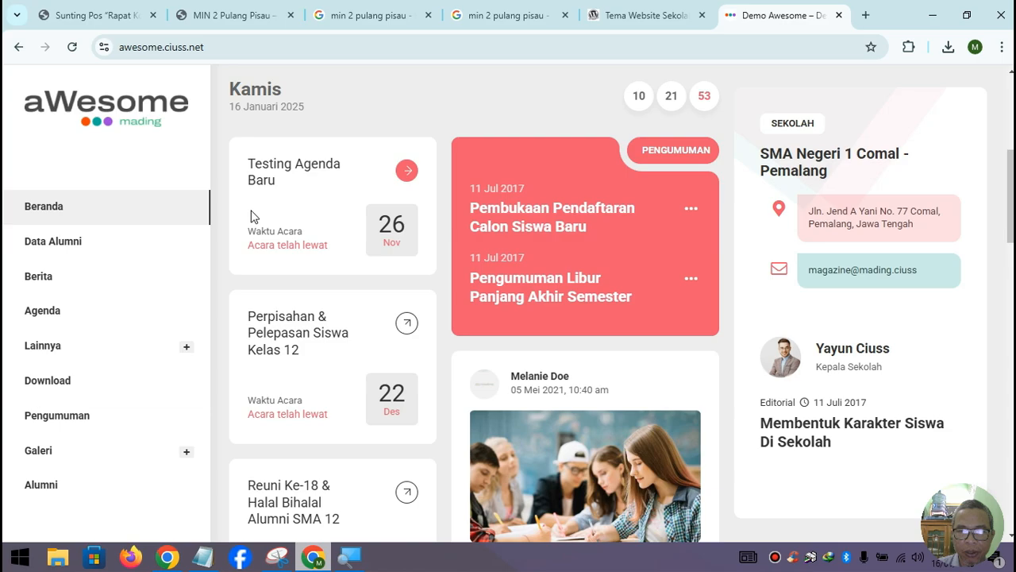
scroll(310, 282, "down", 1)
scroll(367, 397, "down", 2)
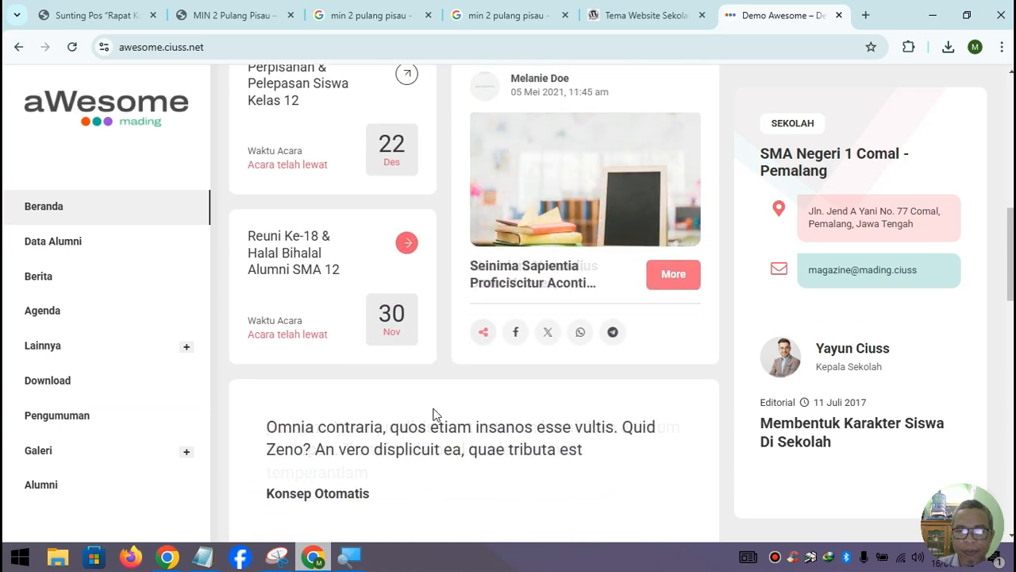
scroll(433, 415, "up", 6)
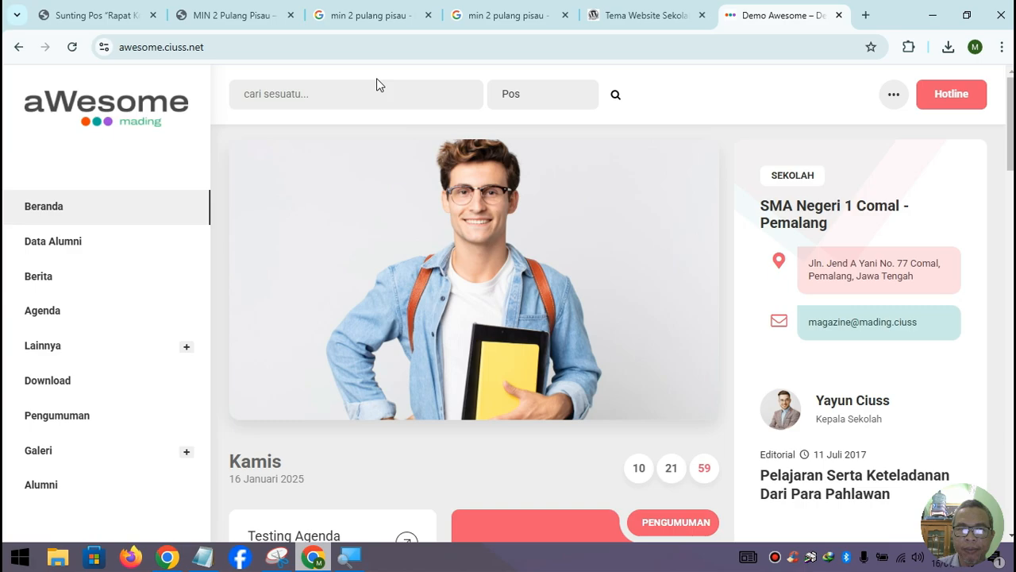
Go to the MAN 4 Tabalong school website at man4tabalong.sch.id in the current browser tab
left_click(358, 47)
type("m")
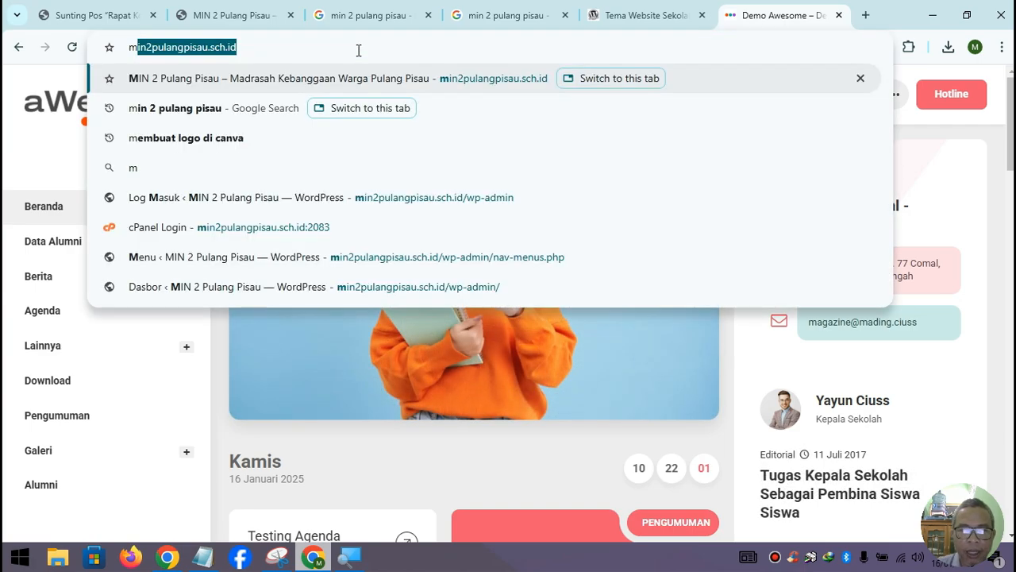
type("a")
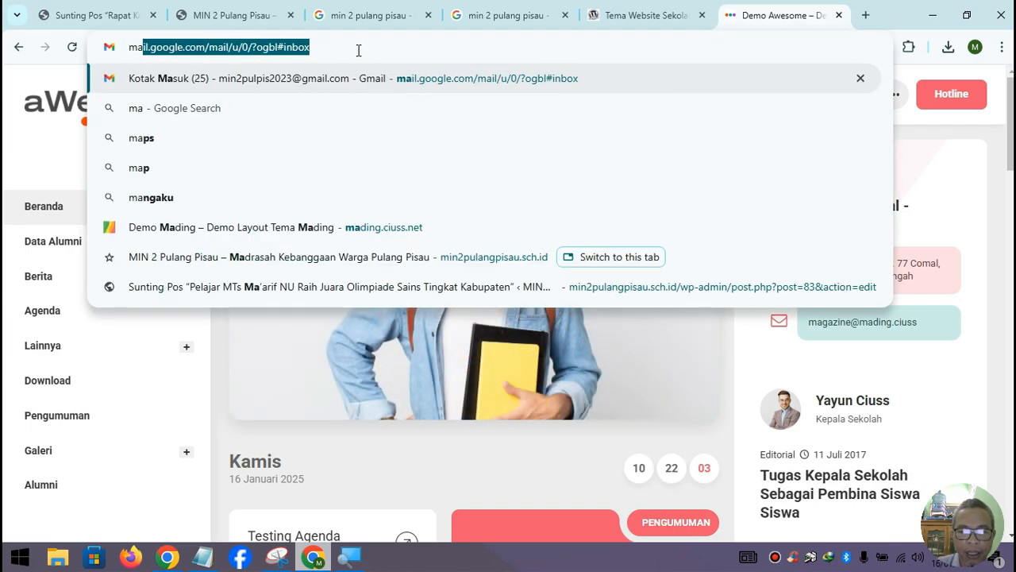
type("n4")
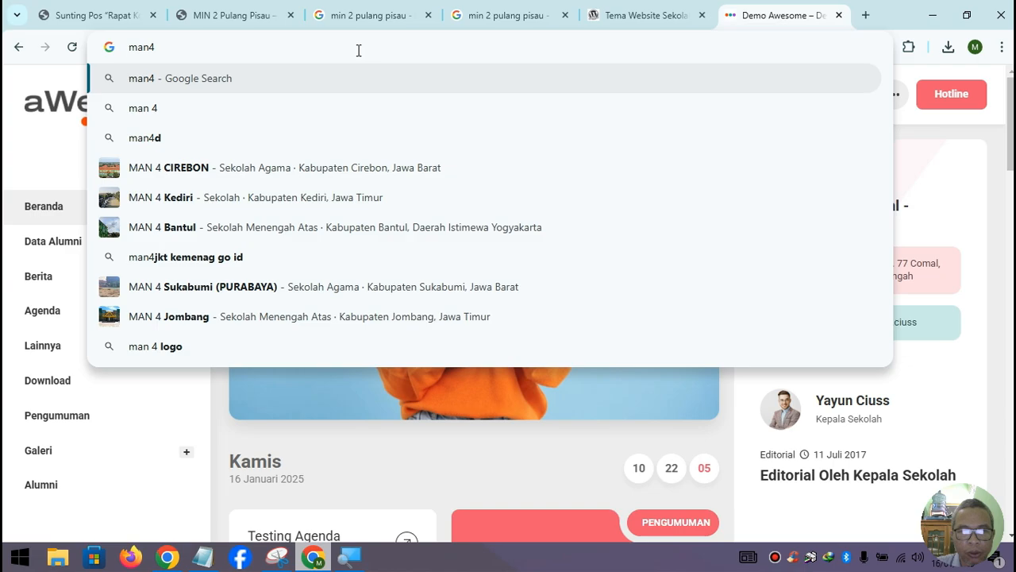
type("tabalon")
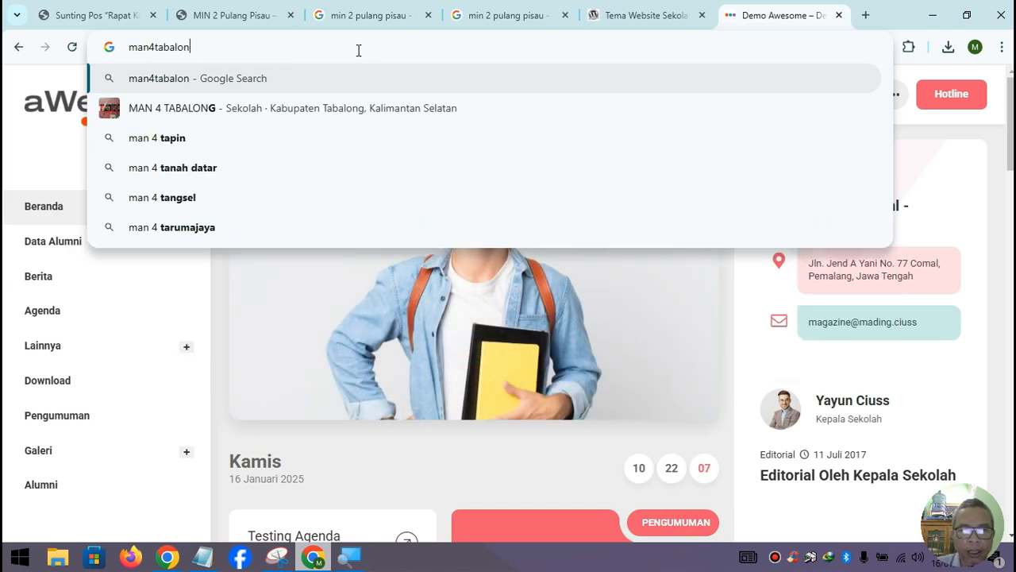
type("g.sc")
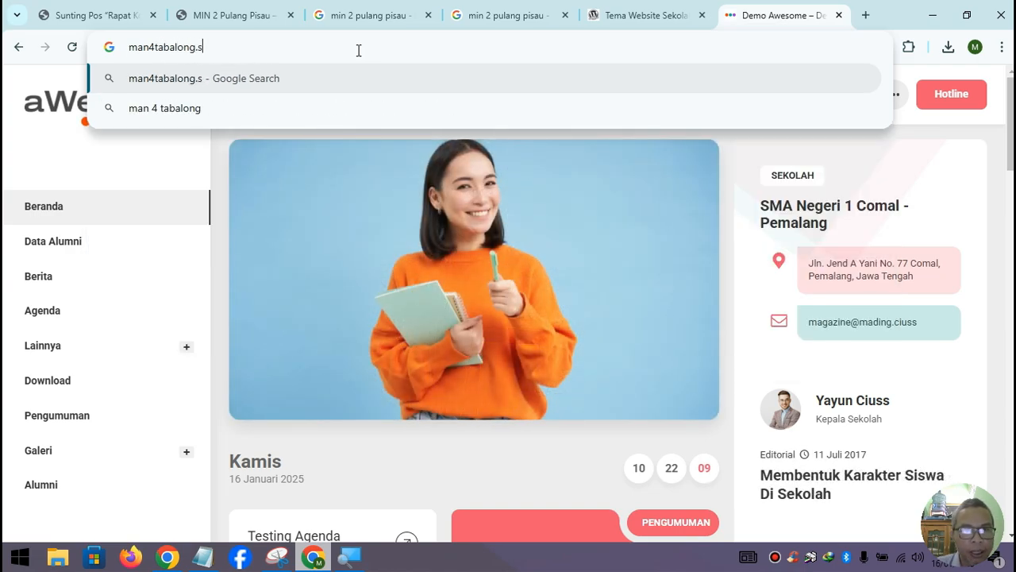
type("h.id")
key("Return")
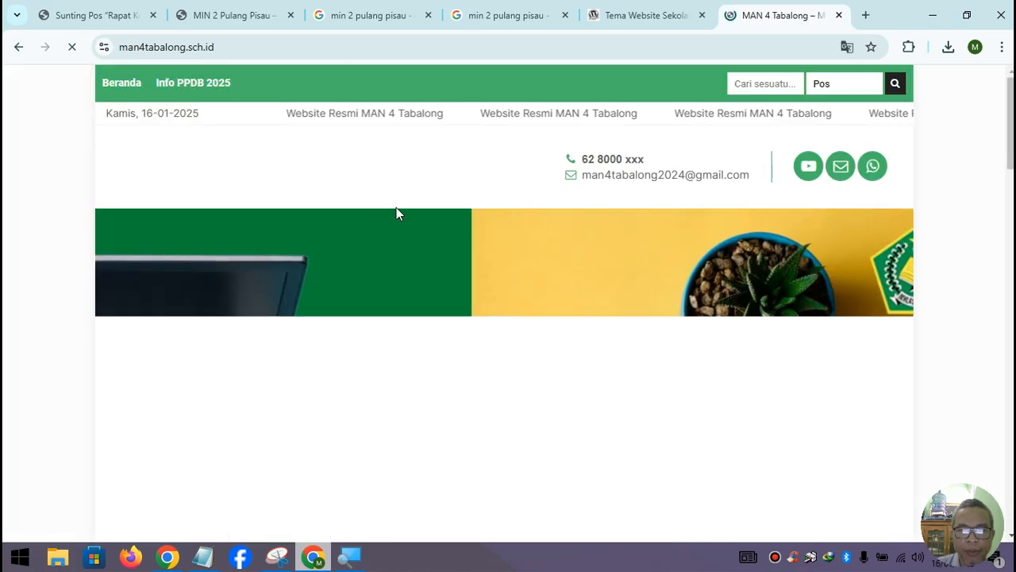
Look through the MAN 4 Tabalong homepage, examining its welcome message, news, quotes, staff list, Pengumuman, agenda, facilities, gallery and YouTube sections
scroll(501, 251, "down", 3)
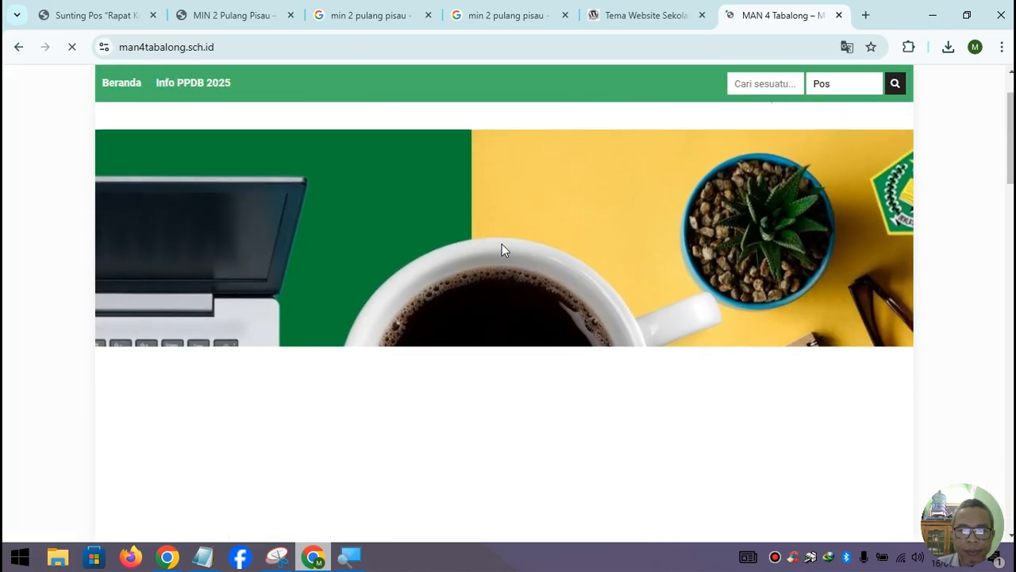
scroll(502, 251, "down", 4)
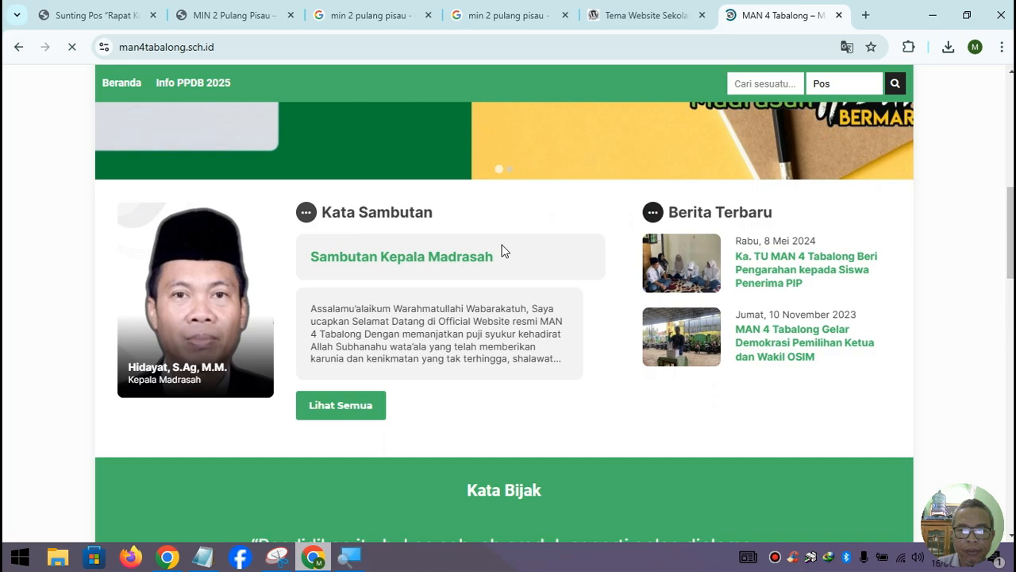
scroll(502, 250, "down", 5)
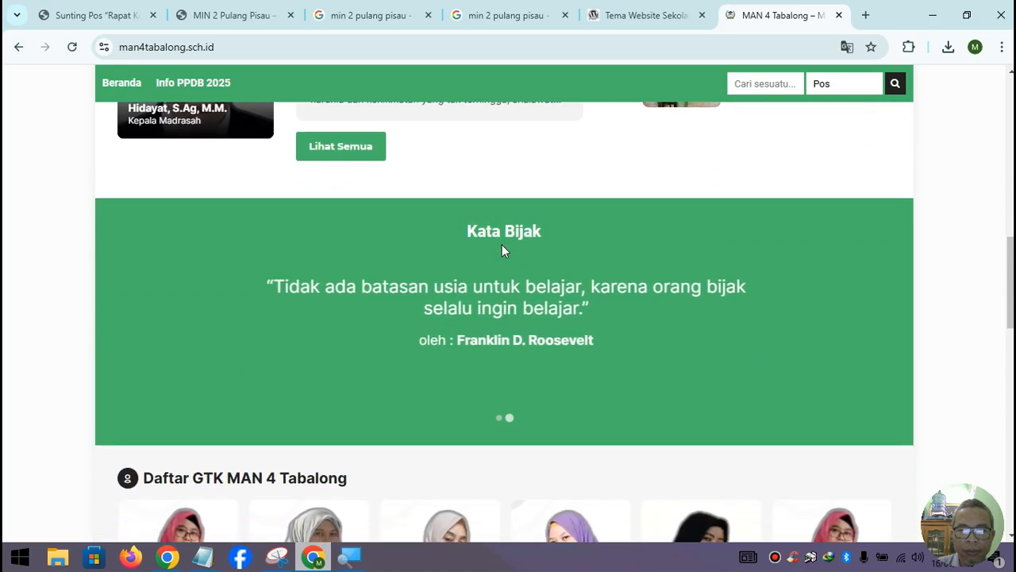
scroll(502, 251, "down", 1)
scroll(715, 321, "down", 2)
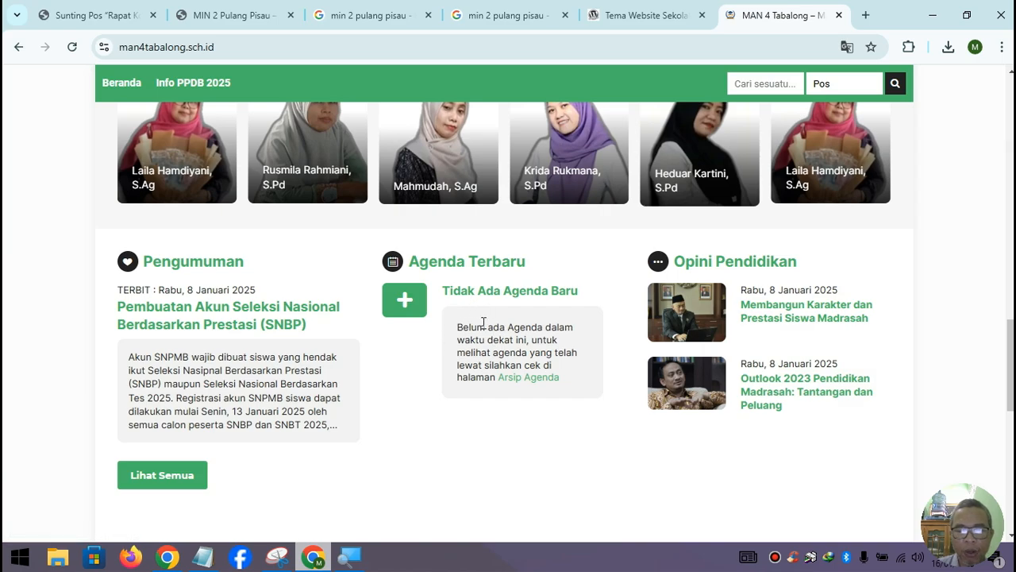
scroll(489, 322, "down", 2)
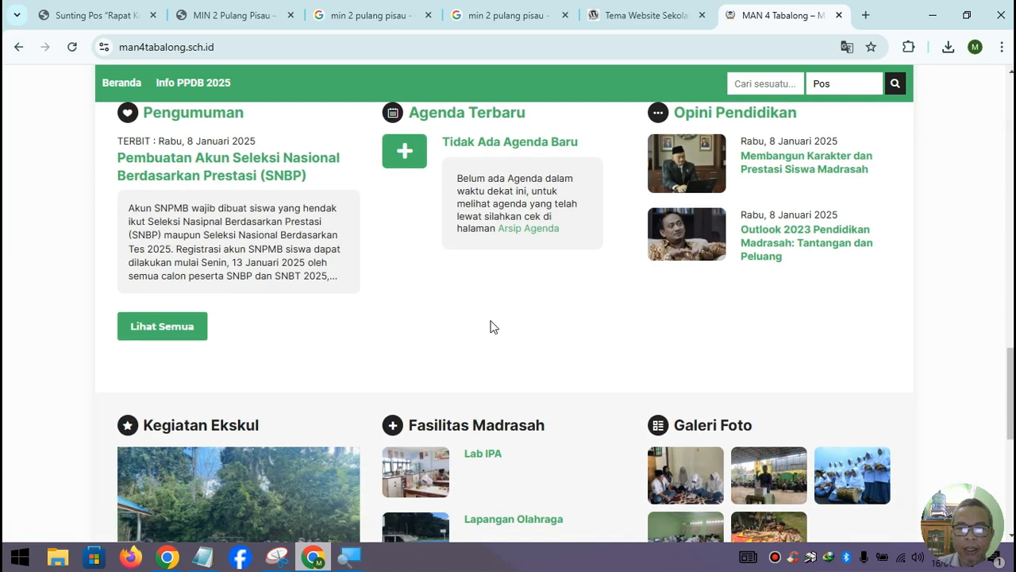
scroll(492, 322, "down", 2)
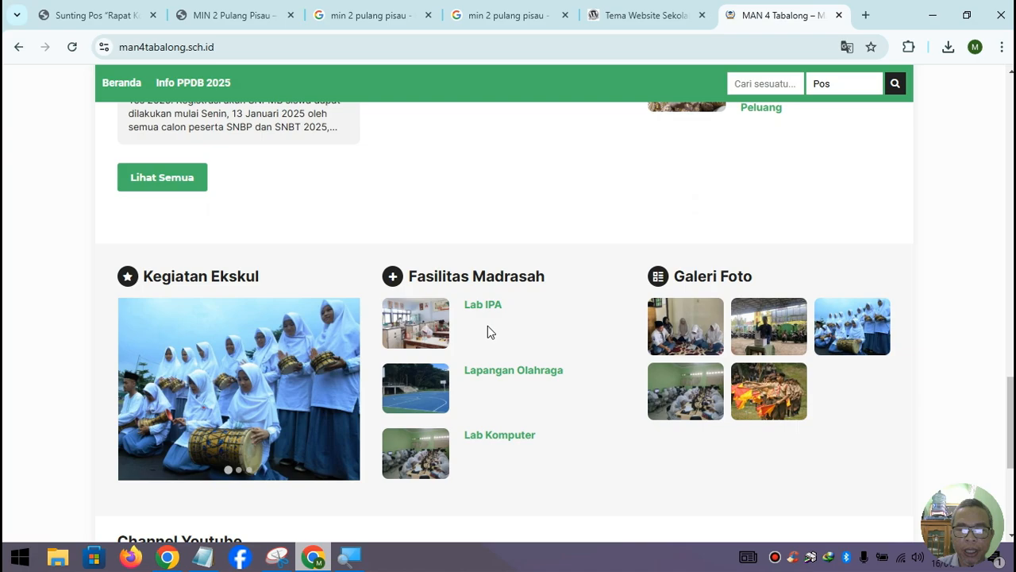
scroll(488, 332, "down", 2)
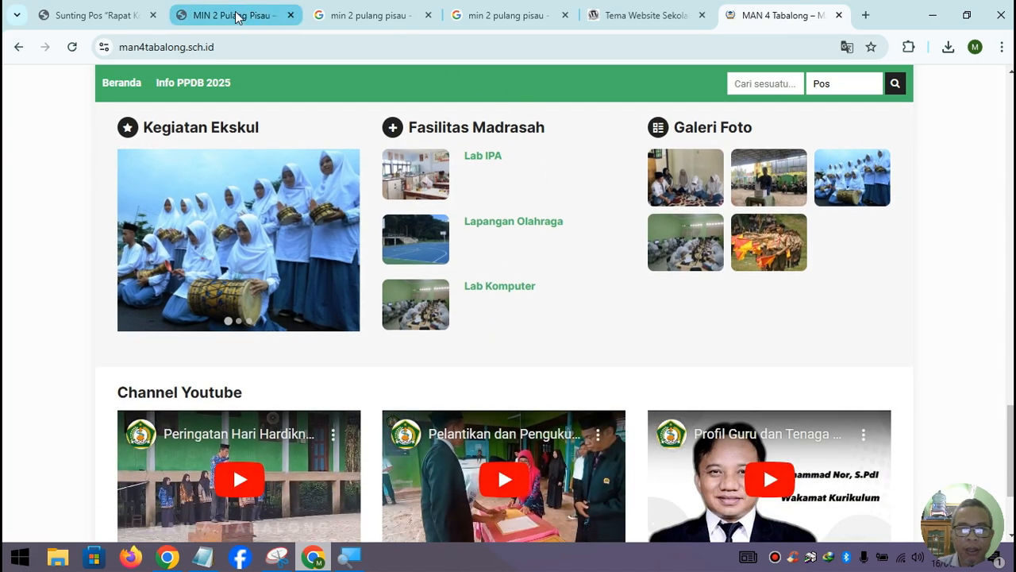
Return to the Rapat Komite Madrasah post editor and review its content, categories, tags and featured image settings
left_click(37, 28)
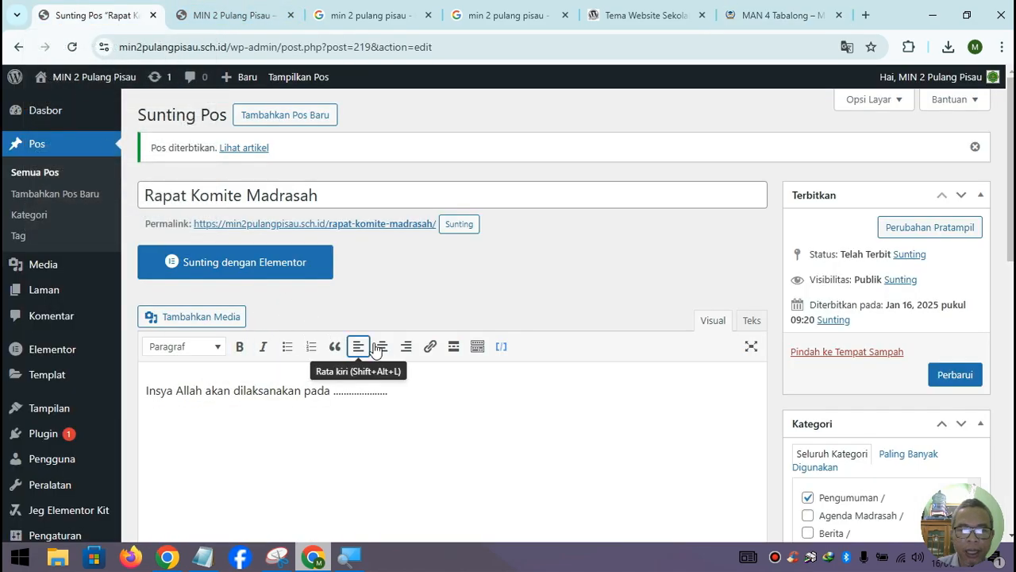
scroll(451, 384, "down", 1)
scroll(451, 384, "down", 1)
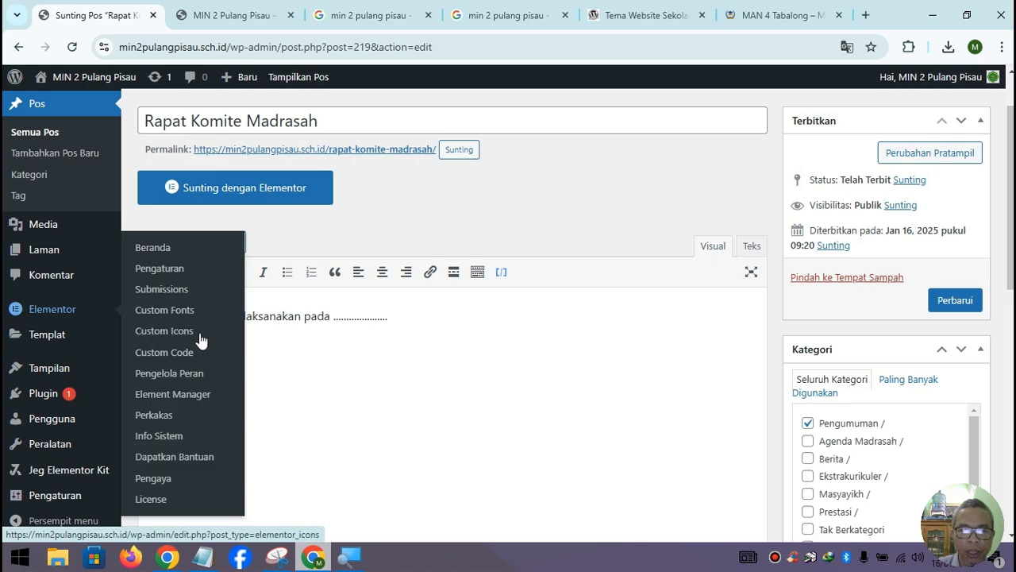
scroll(490, 385, "down", 2)
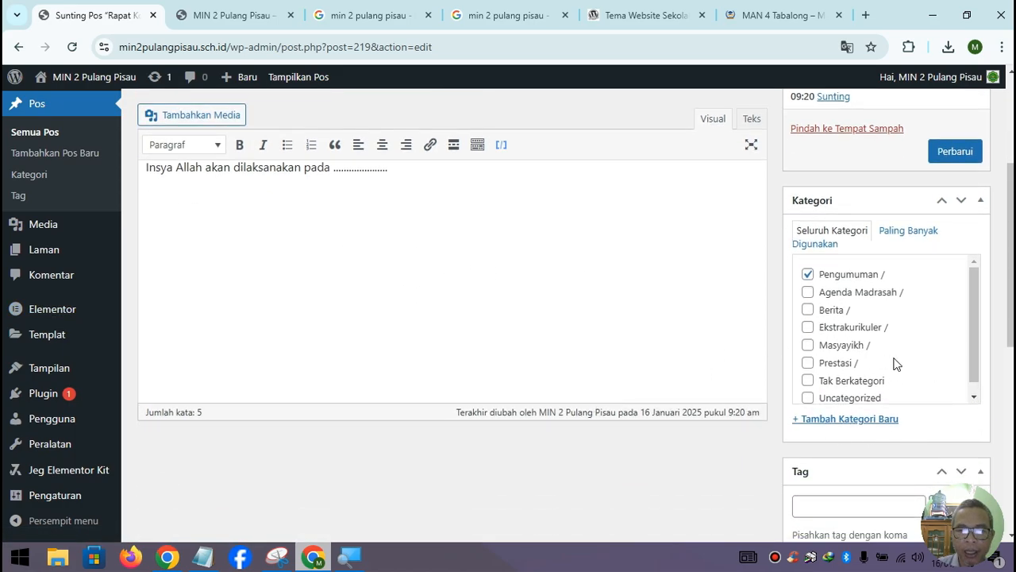
scroll(856, 421, "down", 3)
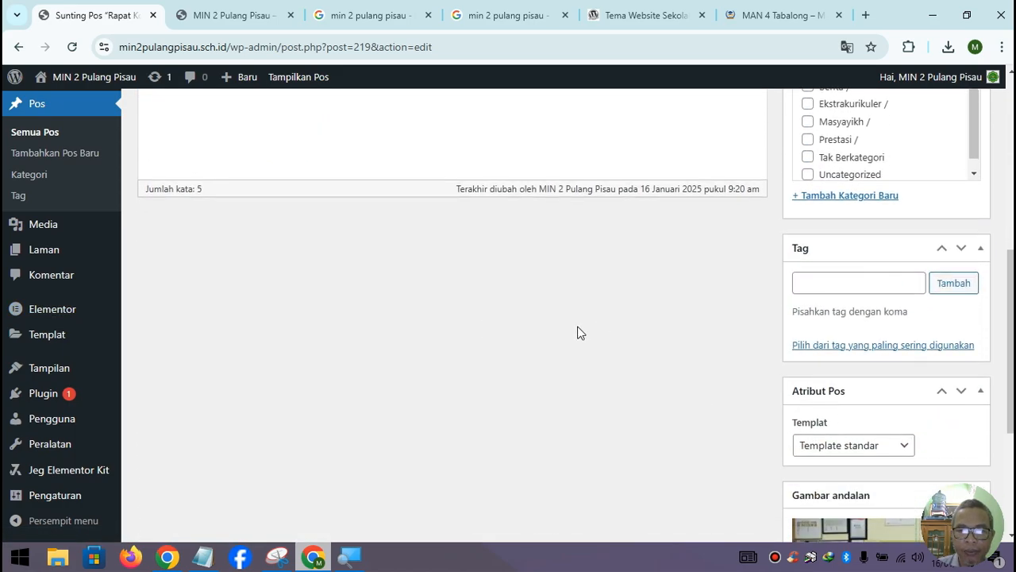
scroll(310, 270, "up", 5)
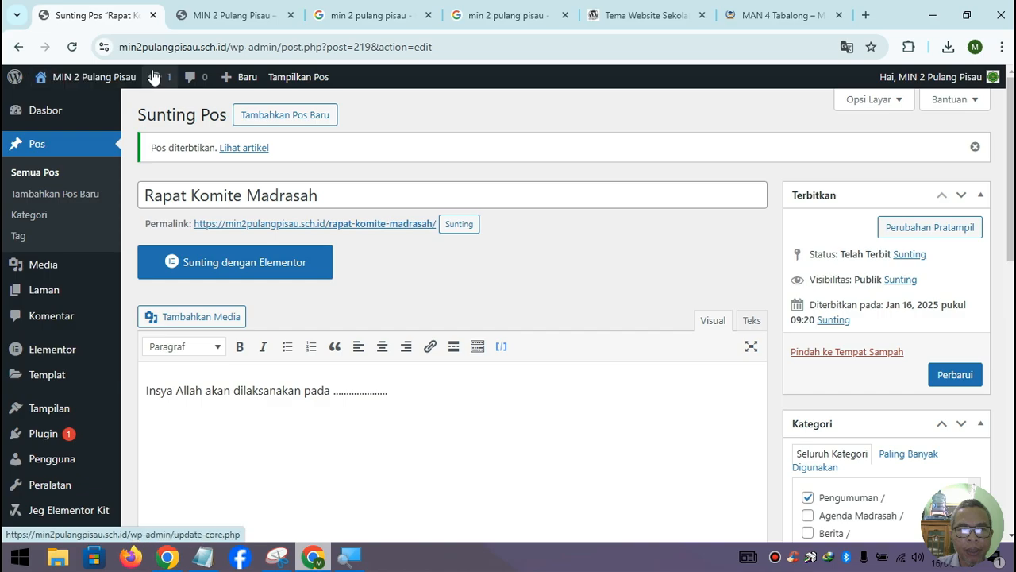
Switch to the live MIN 2 Pulang Pisau homepage and review its Berita Terbaru, Agenda Madrasah, Pengumuman, Ekstrakurikuler and Opini Pendidikan sections
left_click(211, 15)
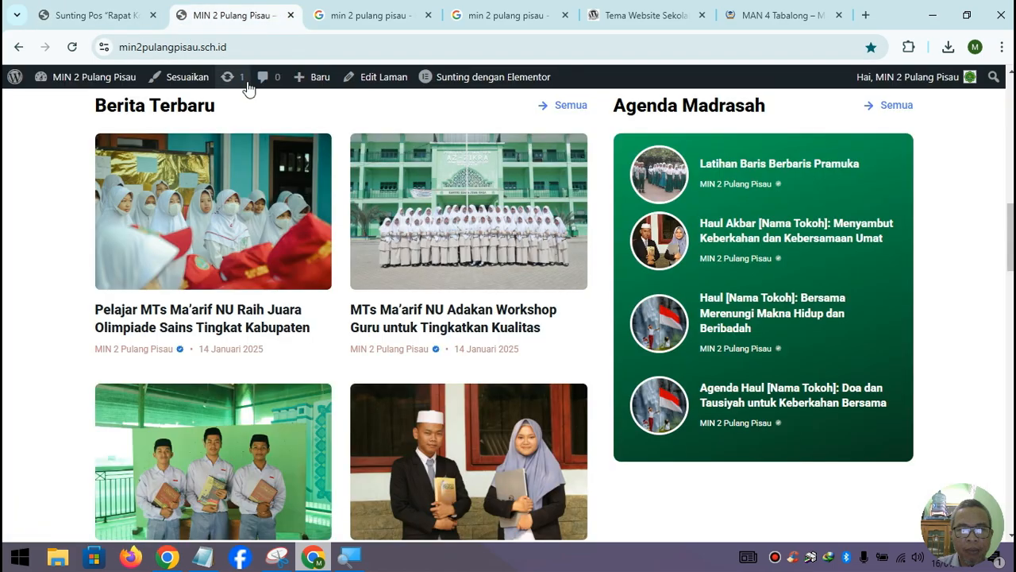
left_click(73, 48)
scroll(246, 267, "up", 2)
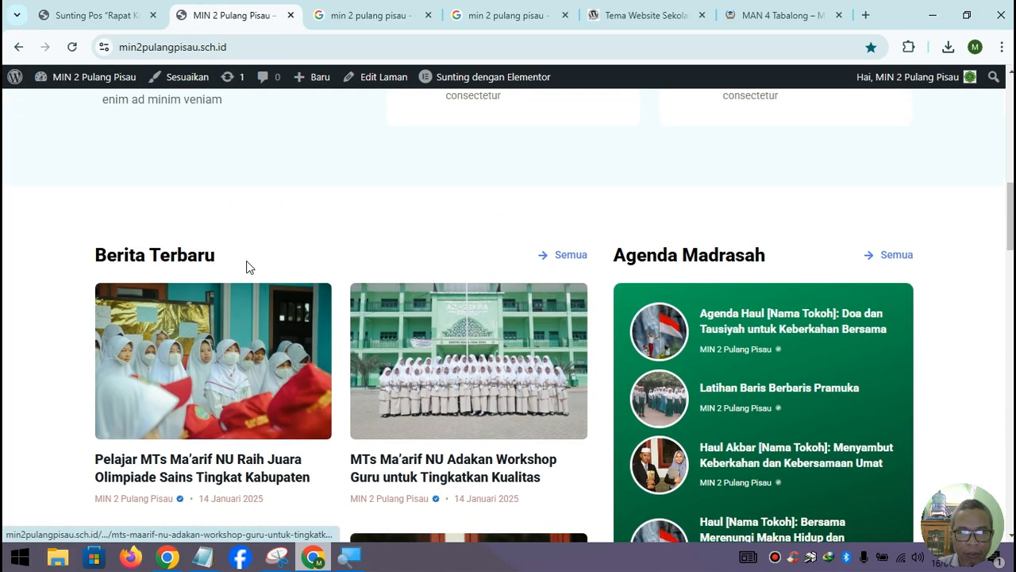
scroll(678, 272, "down", 1)
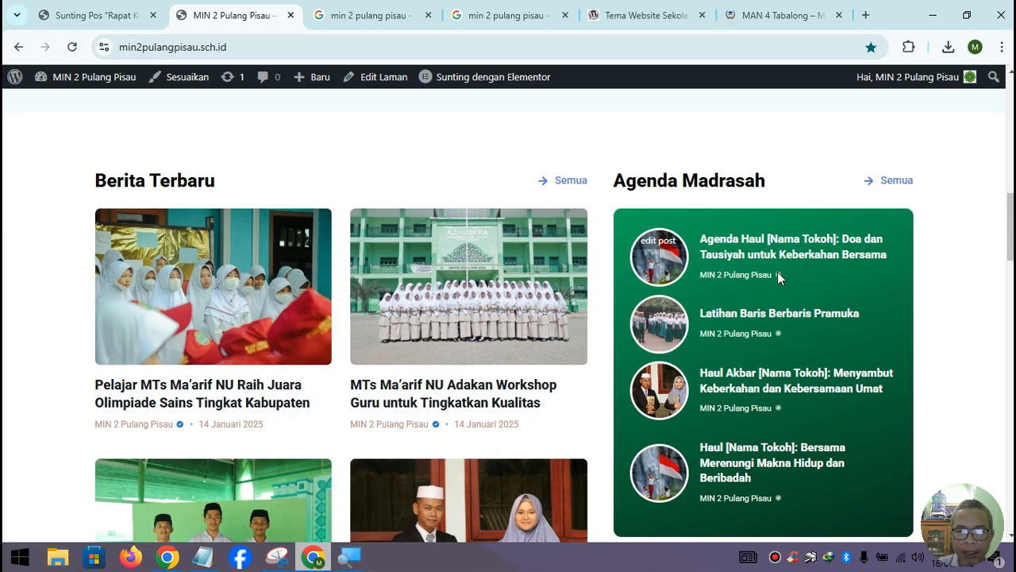
scroll(761, 350, "down", 7)
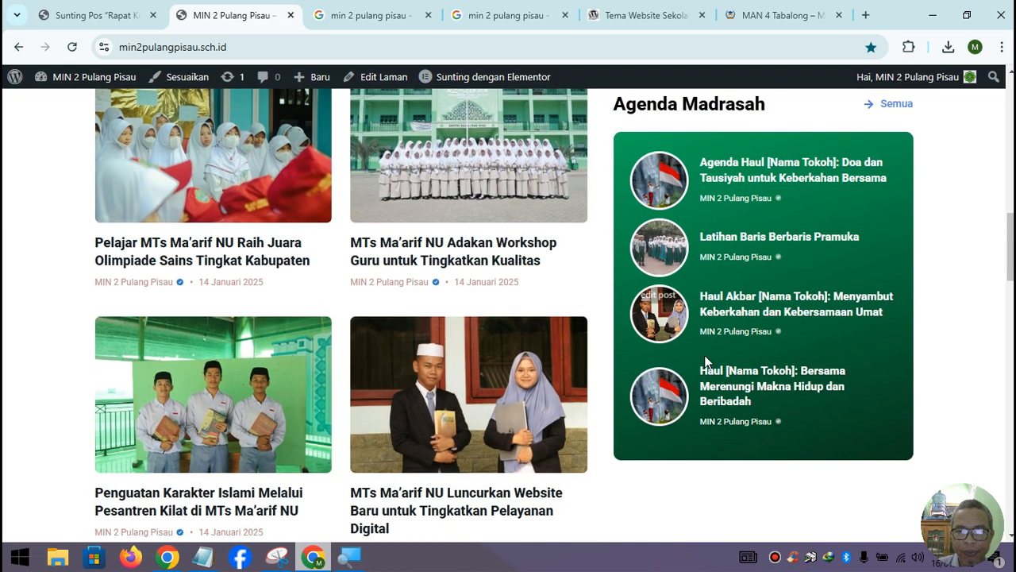
scroll(539, 326, "down", 7)
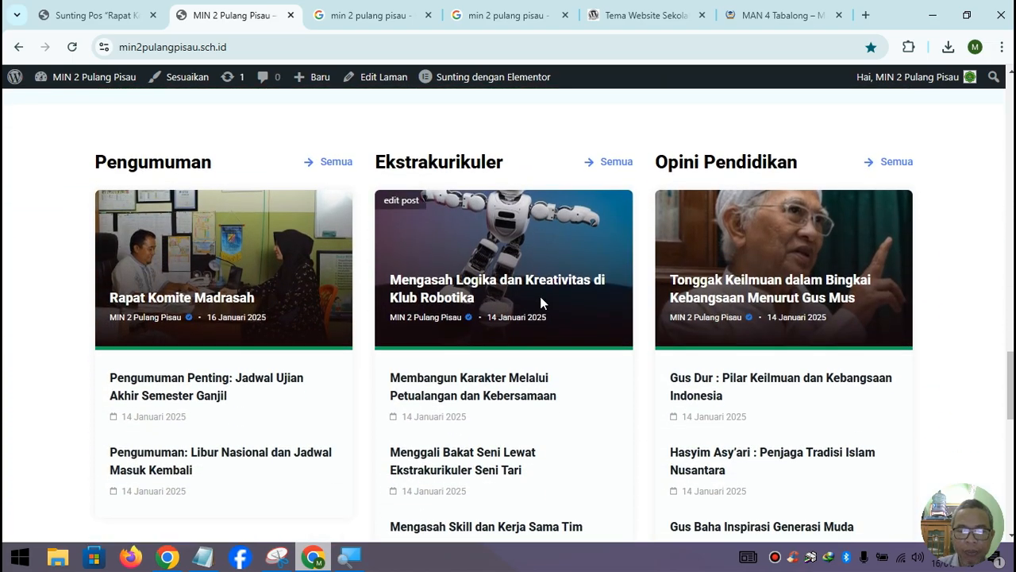
Reload the homepage and review its Pengumuman, Ekstrakurikuler and Opini Pendidikan columns and the Daftar Guru section
scroll(696, 311, "down", 1)
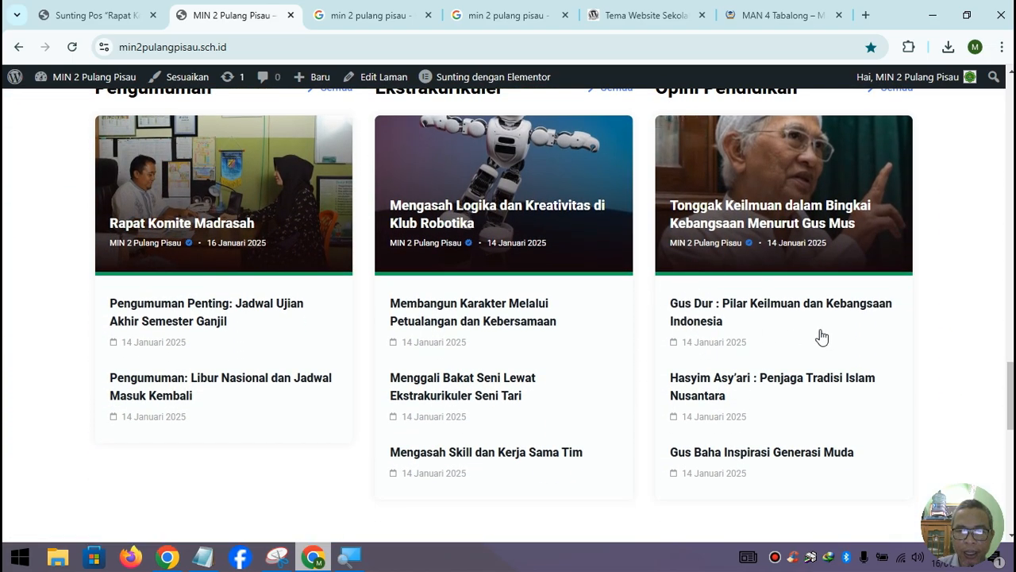
scroll(691, 254, "up", 1)
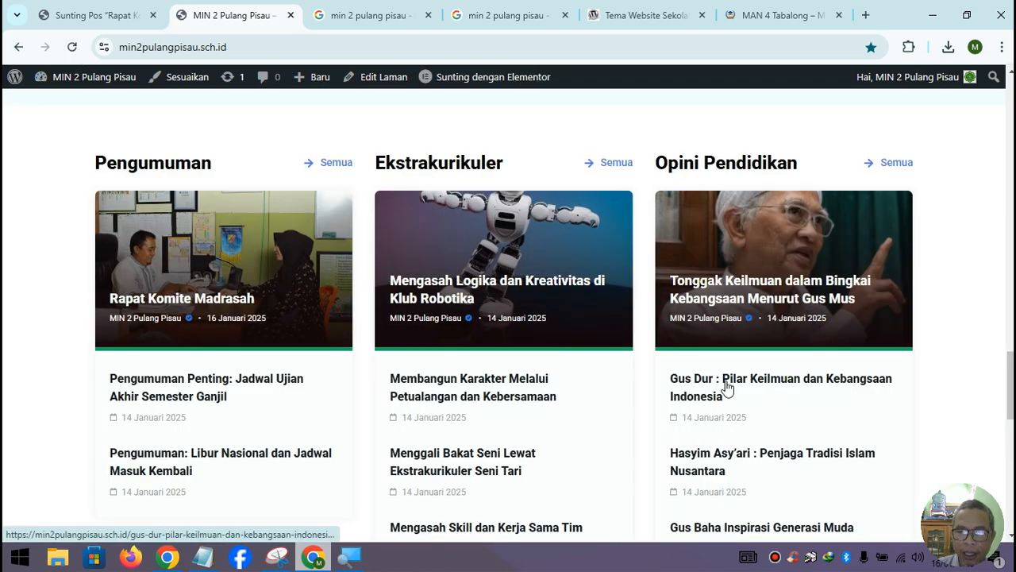
left_click(73, 47)
scroll(650, 238, "down", 2)
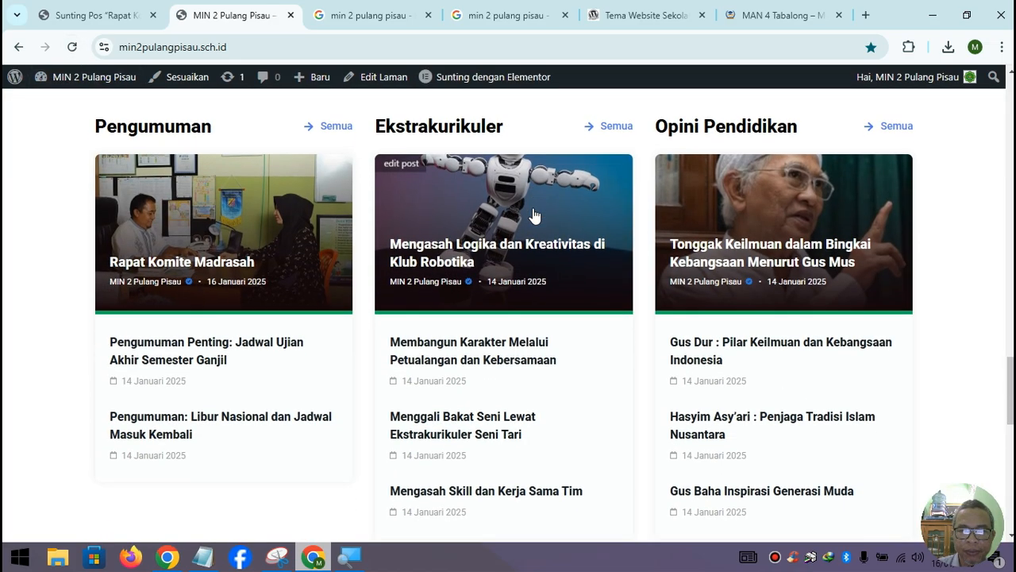
scroll(651, 236, "up", 1)
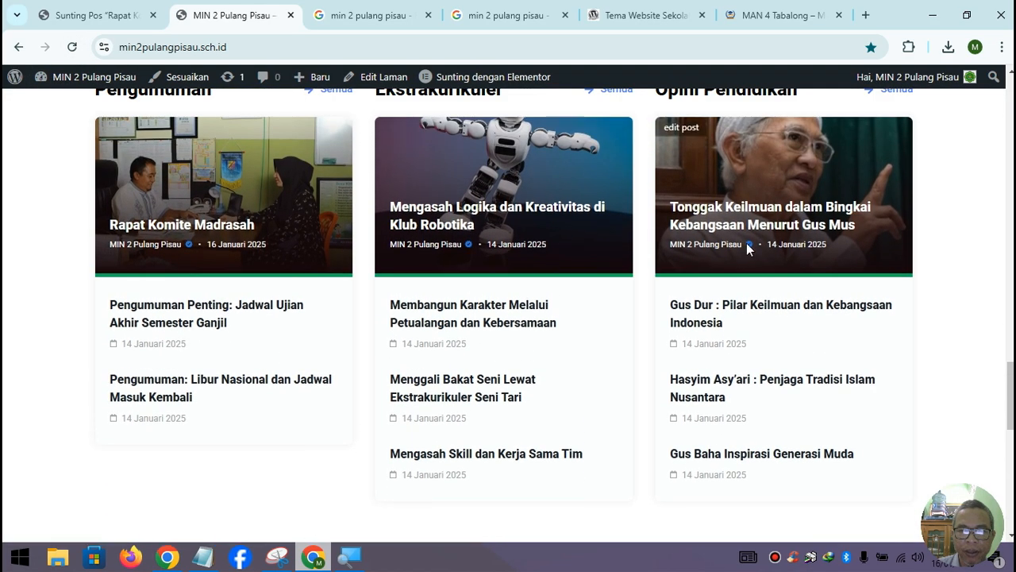
scroll(619, 277, "up", 1)
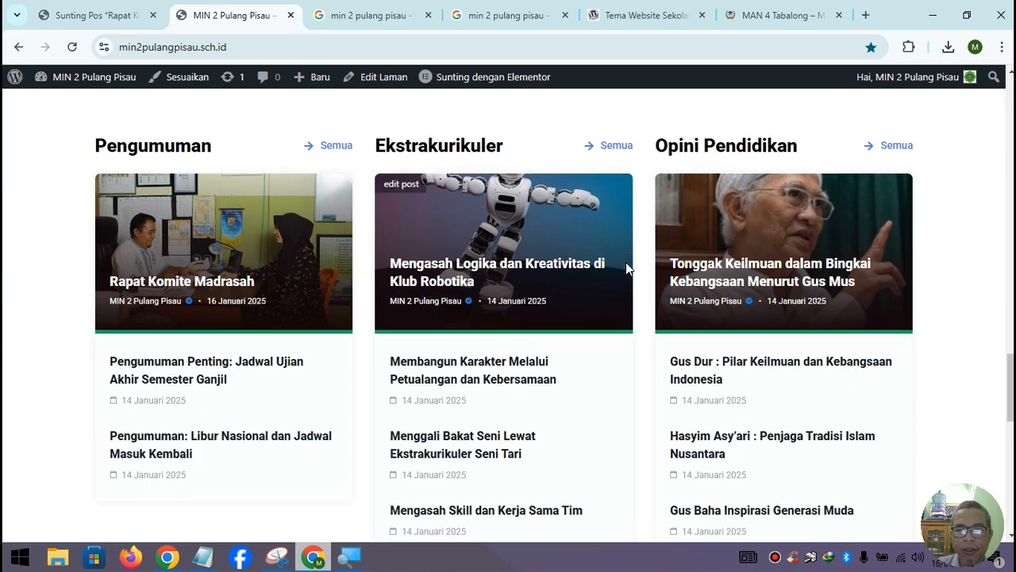
scroll(626, 266, "down", 5)
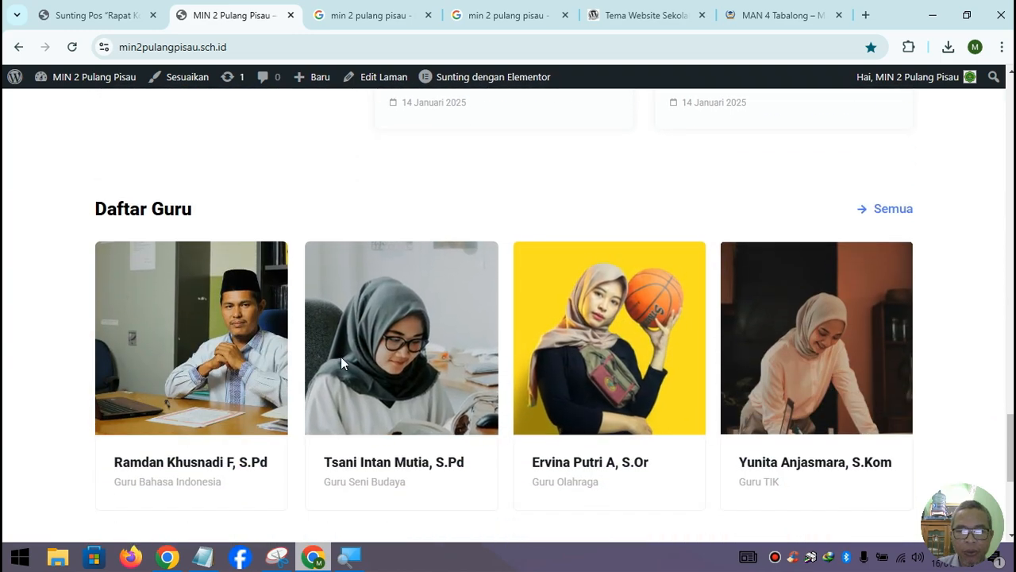
scroll(205, 368, "up", 3)
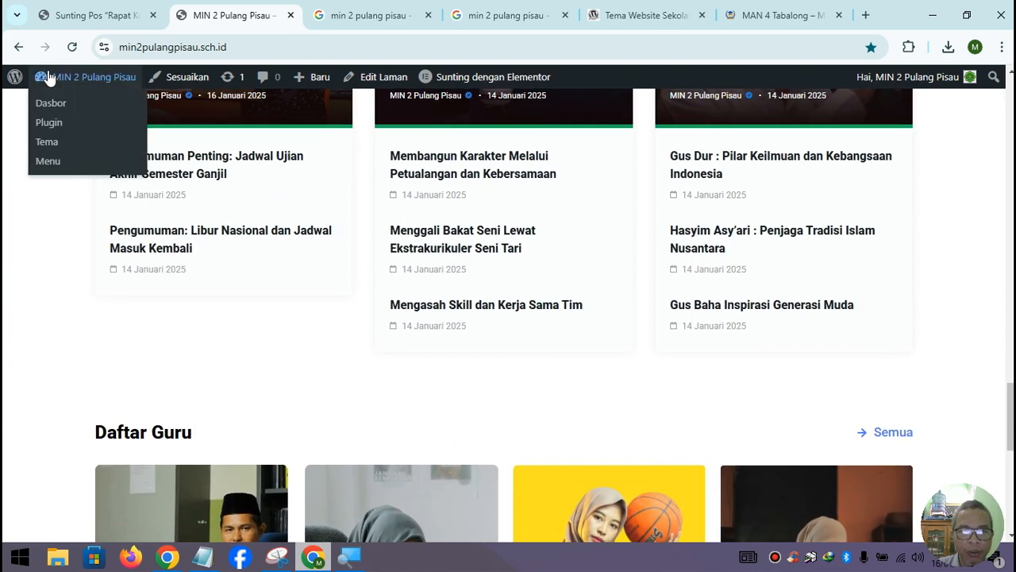
Open the list of all posts in the WordPress admin and view the available category filter options
left_click(92, 20)
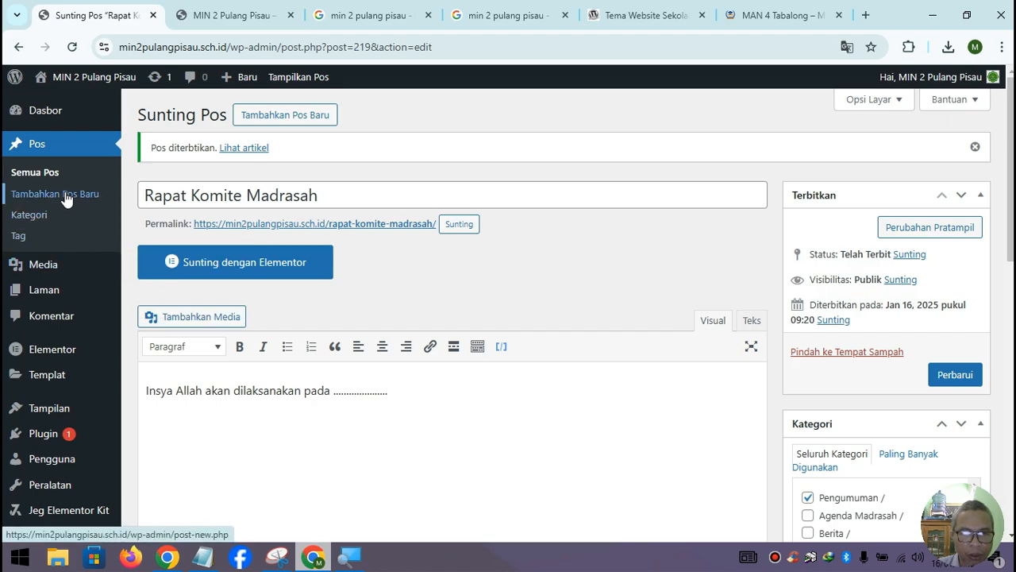
left_click(46, 173)
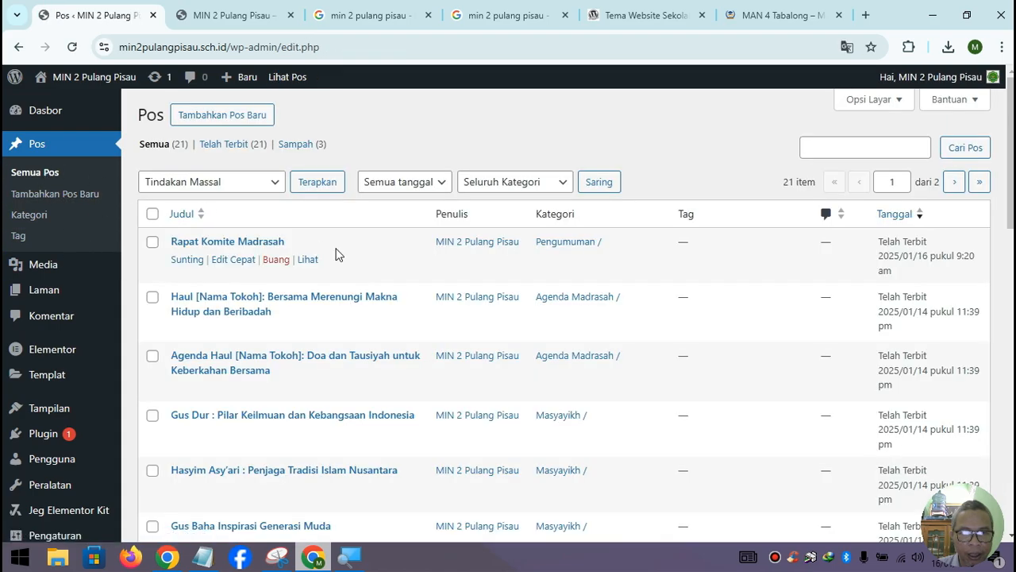
left_click(524, 184)
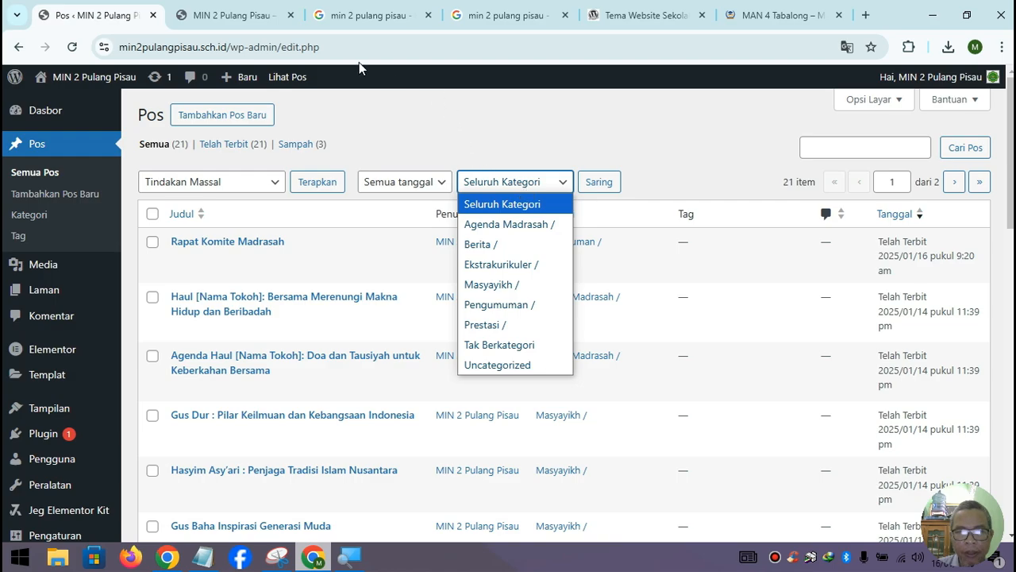
Return to the live homepage and open the full Daftar Guru page from its teacher section
left_click(238, 15)
scroll(687, 282, "down", 3)
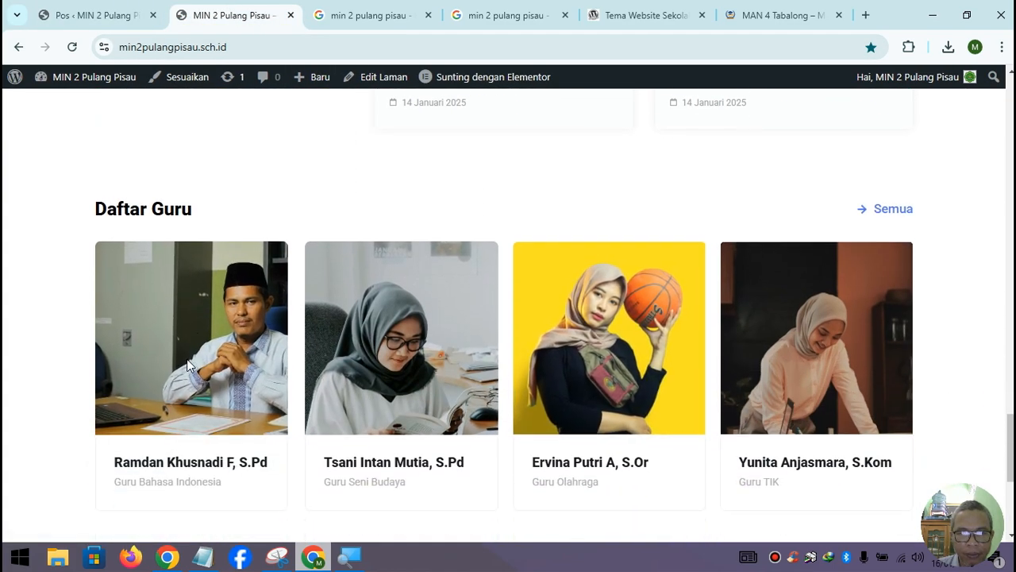
left_click(891, 209)
Look through the Daftar Guru page, examining the photos, names and positions on both rows of teacher cards
scroll(506, 266, "down", 2)
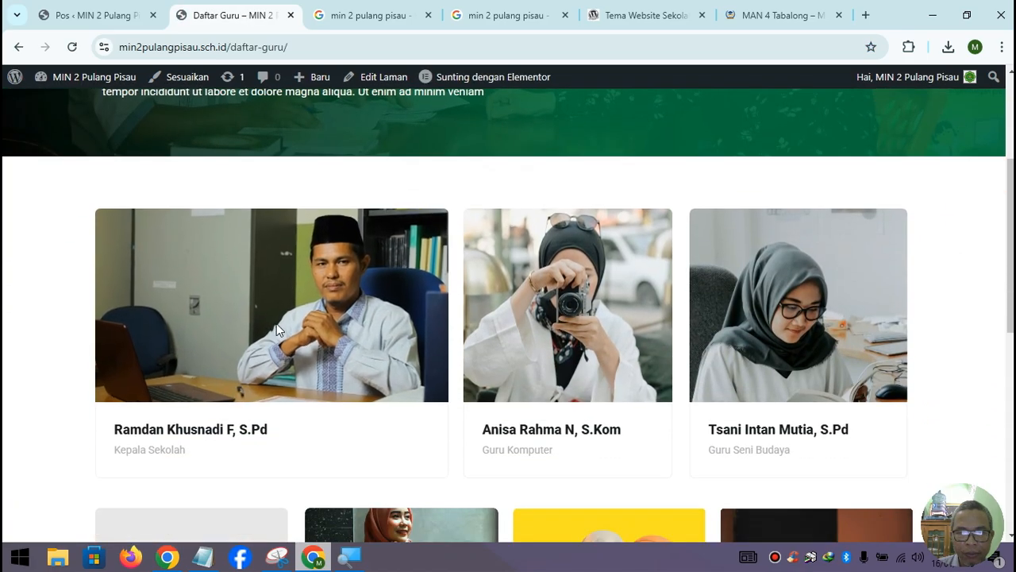
scroll(515, 374, "down", 4)
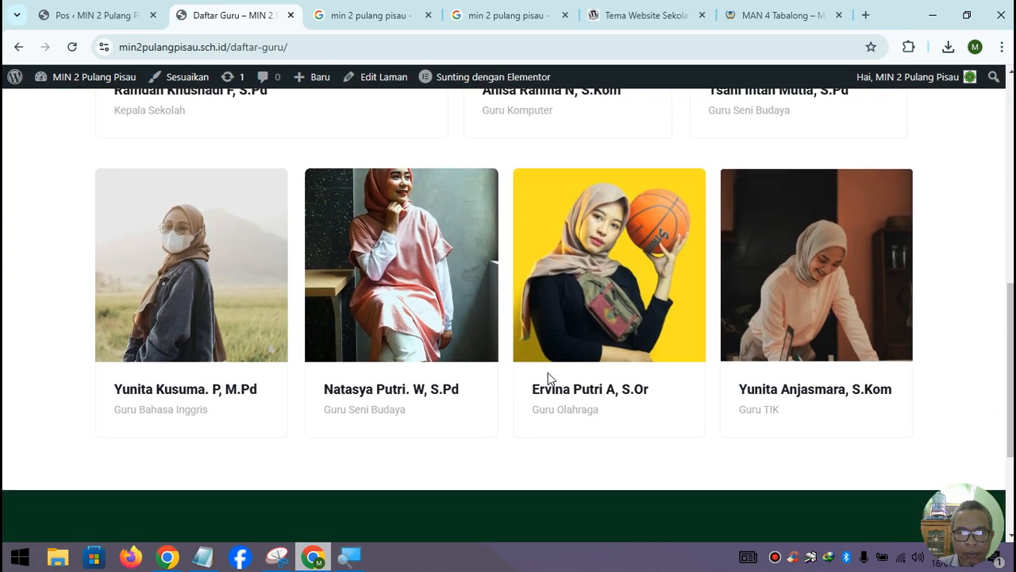
scroll(548, 372, "down", 1)
scroll(548, 372, "up", 4)
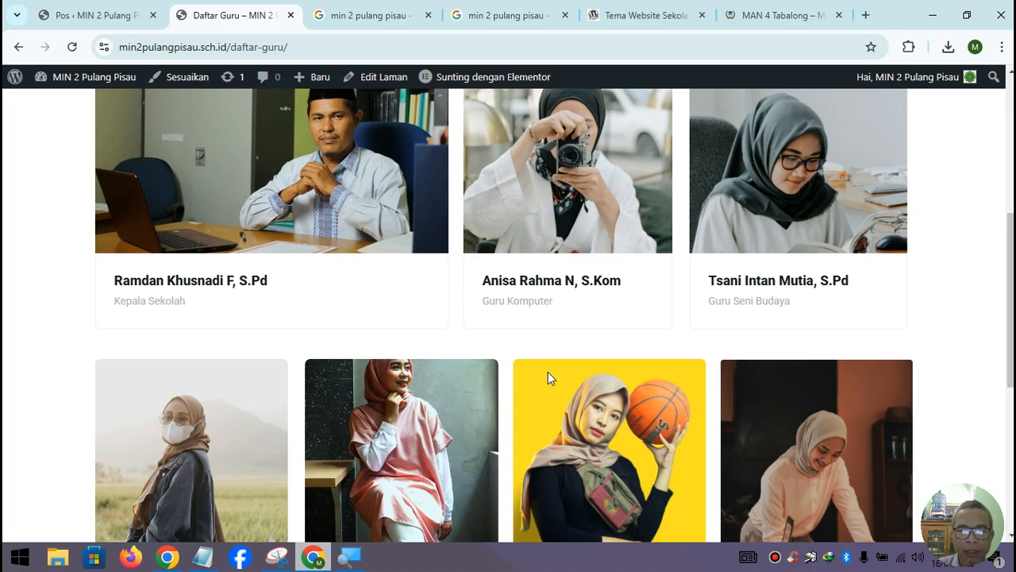
scroll(548, 372, "up", 1)
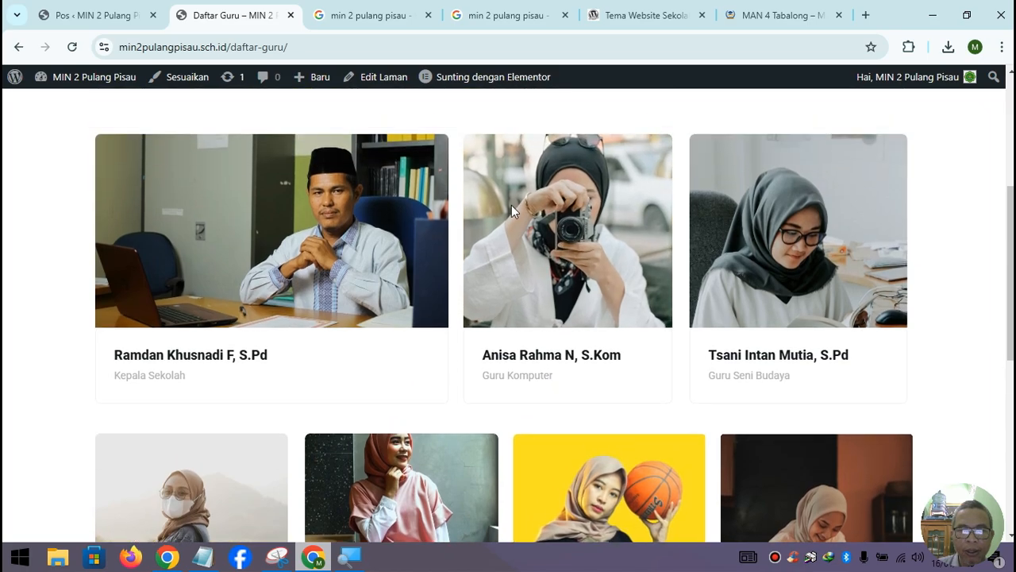
scroll(557, 267, "down", 3)
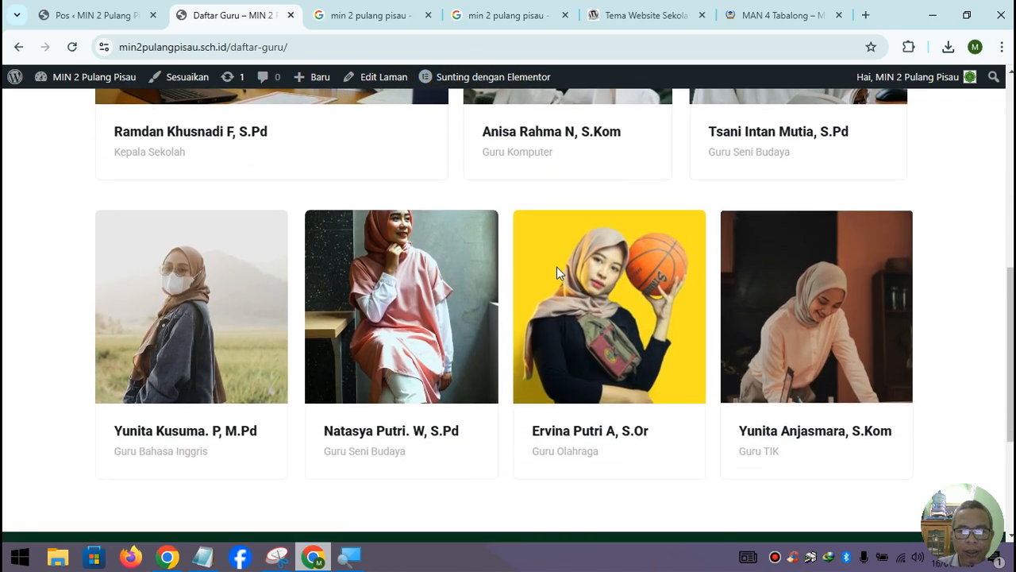
scroll(556, 266, "up", 5)
scroll(548, 270, "down", 2)
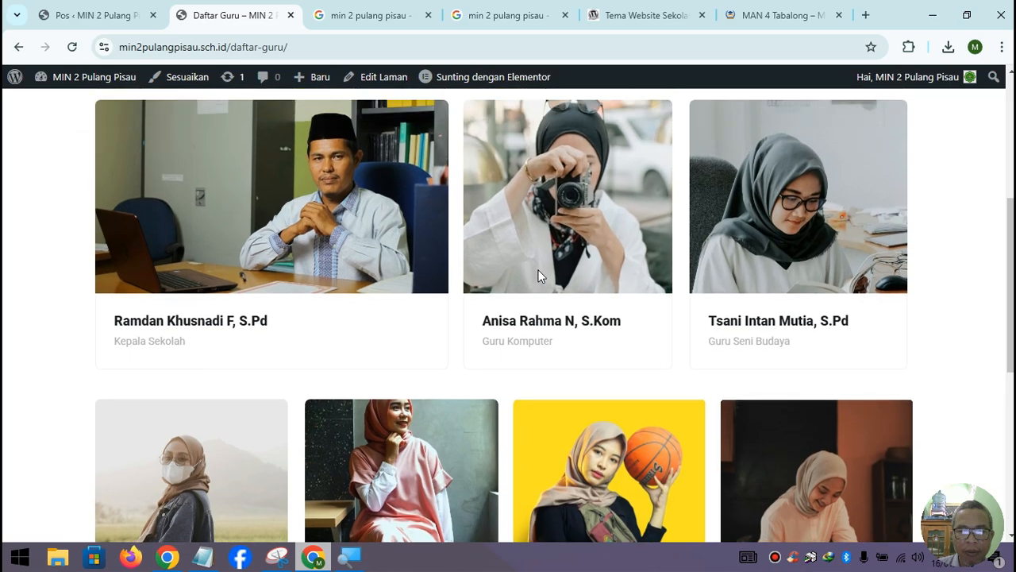
scroll(539, 270, "up", 4)
scroll(539, 270, "down", 8)
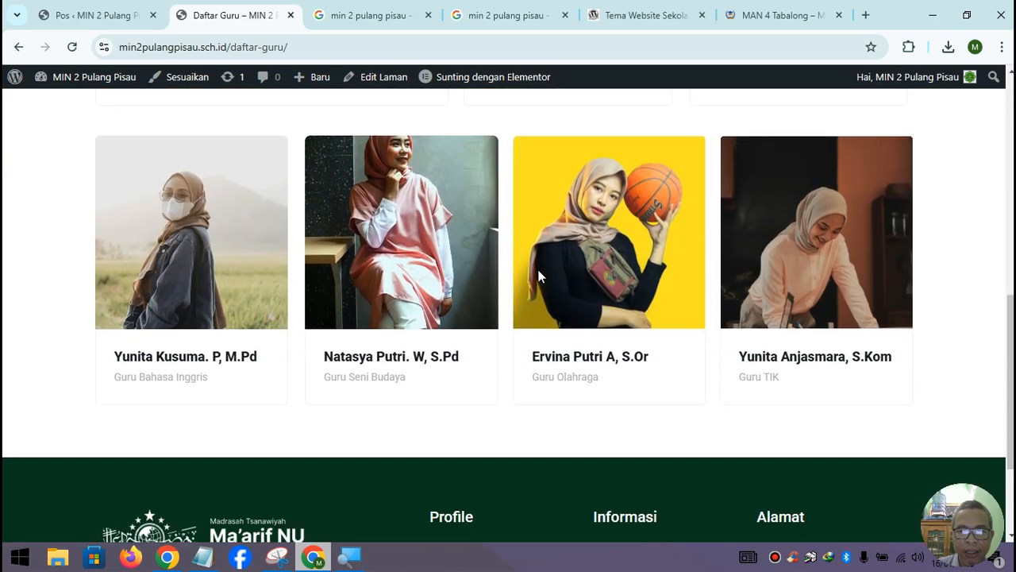
scroll(538, 276, "up", 3)
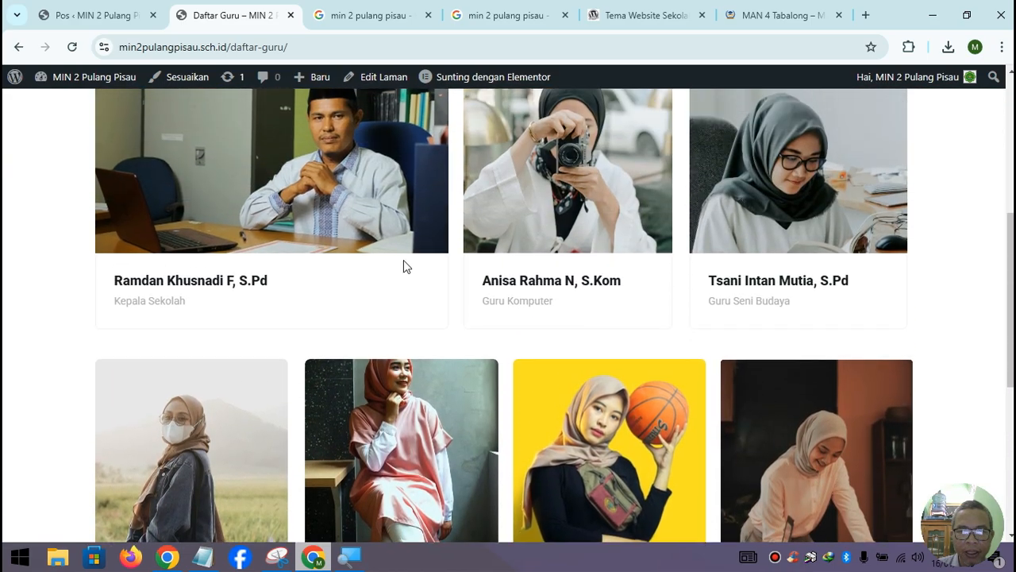
scroll(605, 288, "down", 2)
scroll(613, 308, "up", 2)
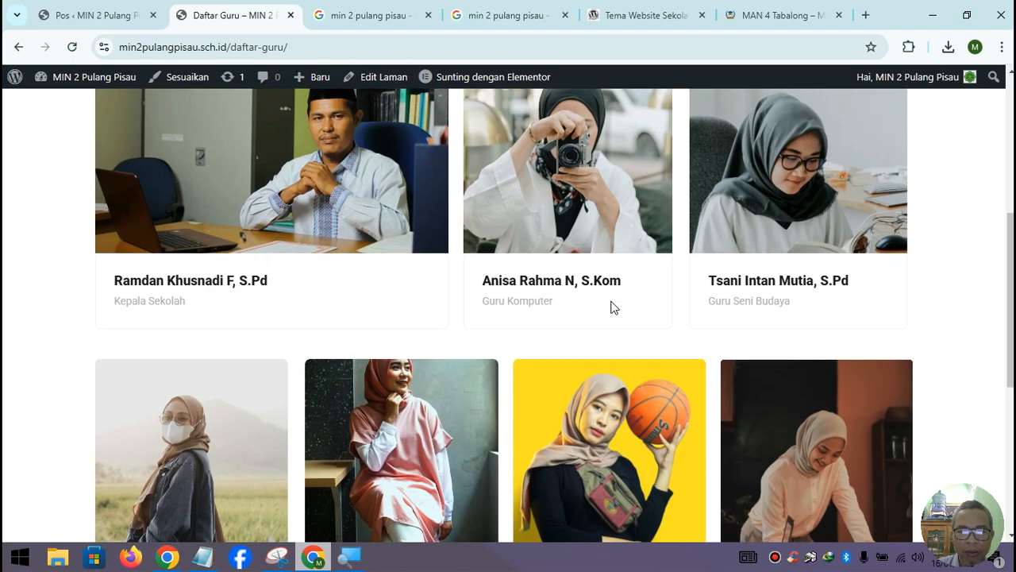
scroll(611, 307, "down", 2)
scroll(355, 276, "up", 2)
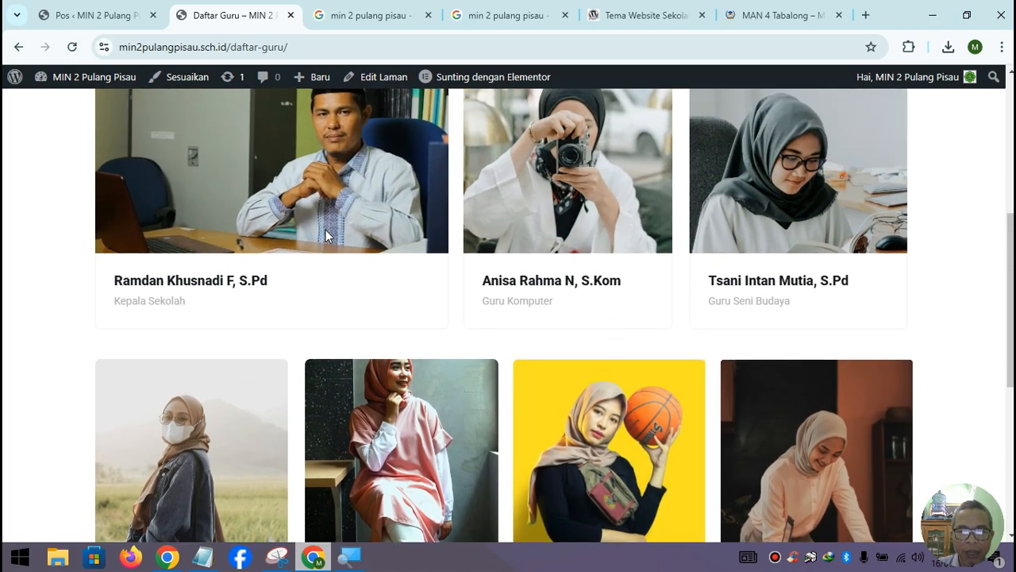
scroll(738, 363, "down", 1)
scroll(738, 362, "down", 2)
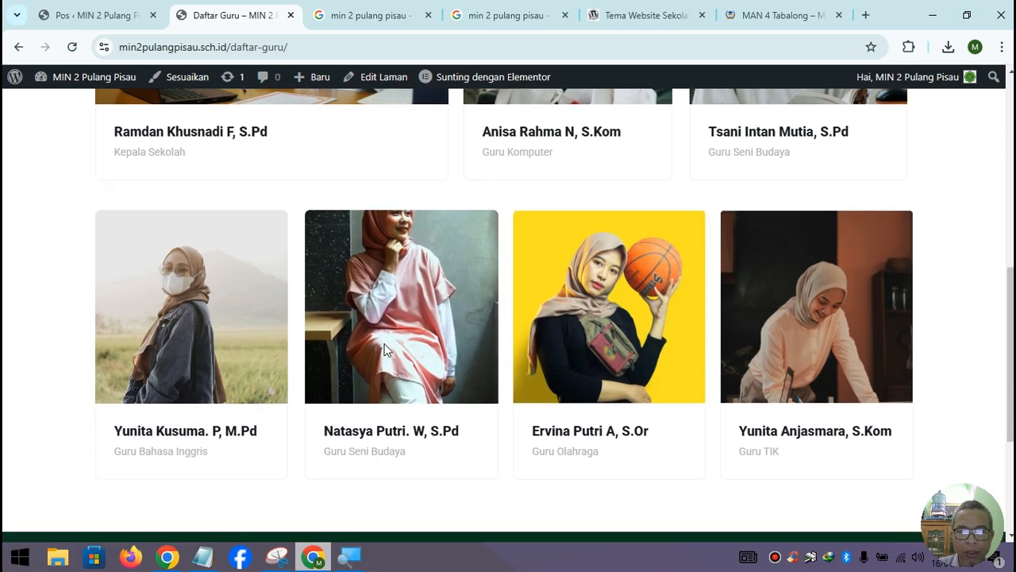
scroll(727, 339, "up", 3)
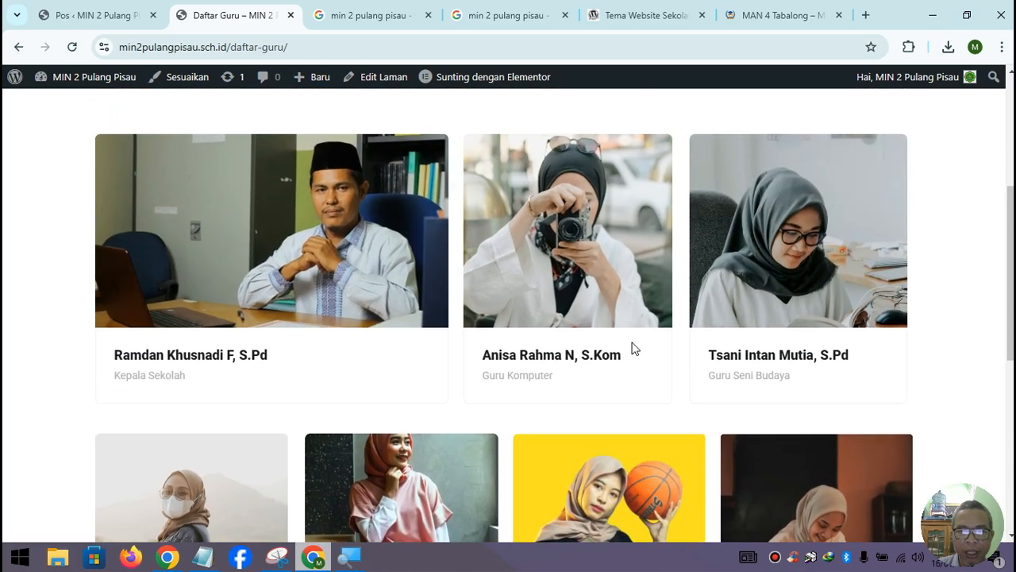
Open the Daftar Guru page for editing with Elementor and look over its header and teacher cards
left_click(486, 82)
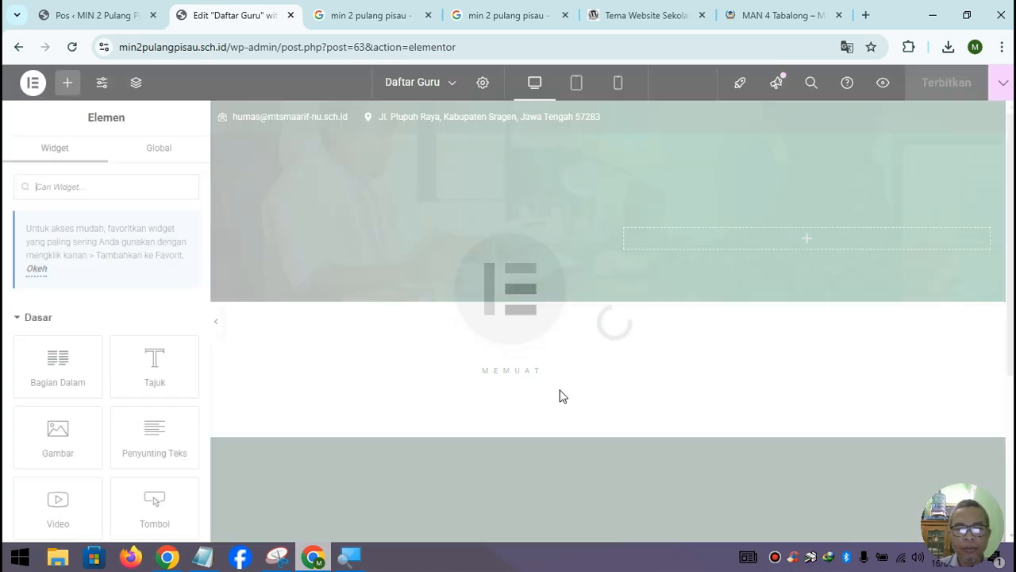
scroll(559, 395, "down", 3)
scroll(559, 395, "up", 5)
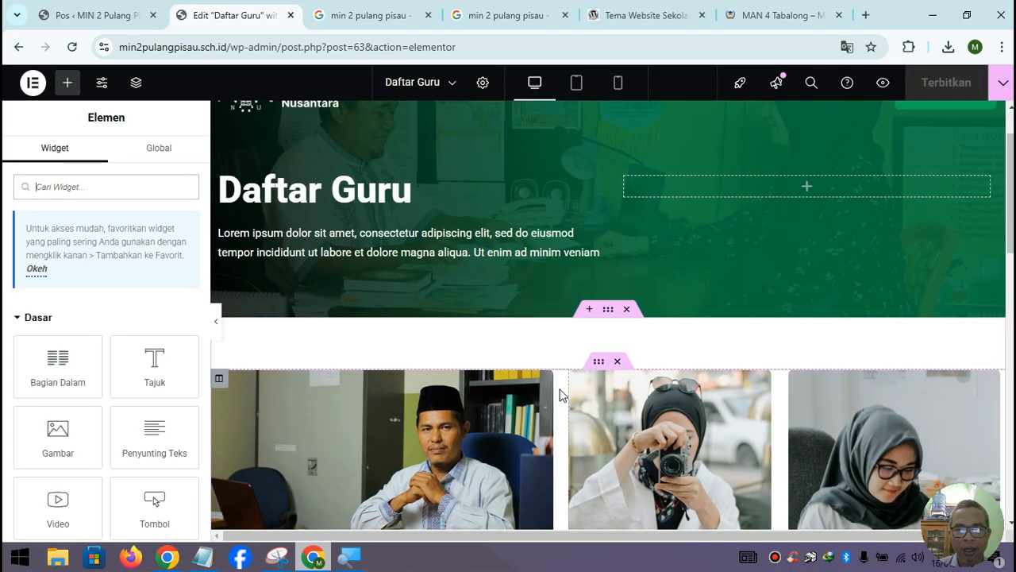
scroll(559, 396, "down", 2)
scroll(560, 394, "down", 10)
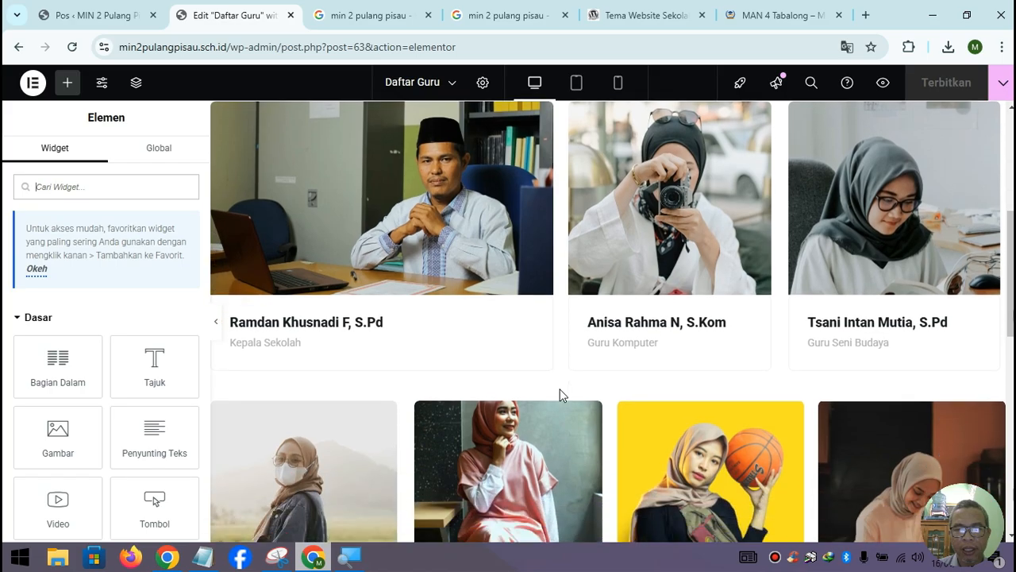
scroll(559, 395, "up", 5)
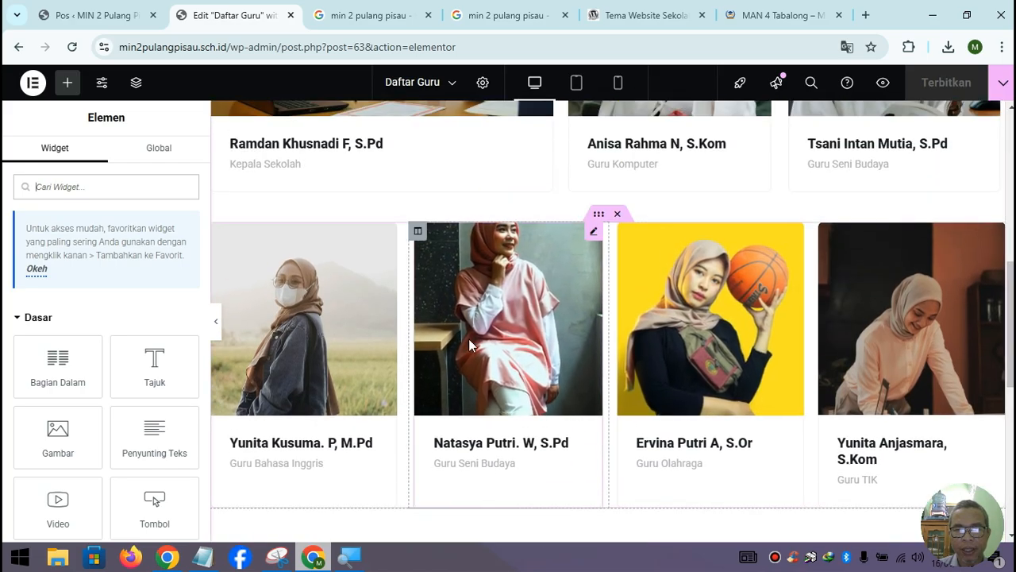
scroll(339, 310, "up", 3)
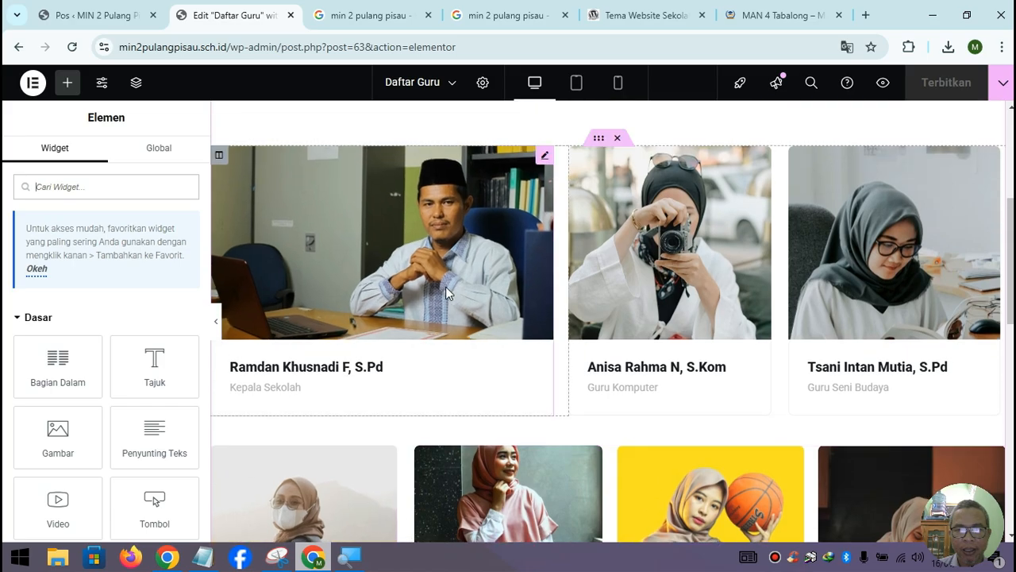
Open the Kepala Sekolah and Guru Komputer image boxes for editing and examine the latter's image and body settings, including its description
left_click(429, 257)
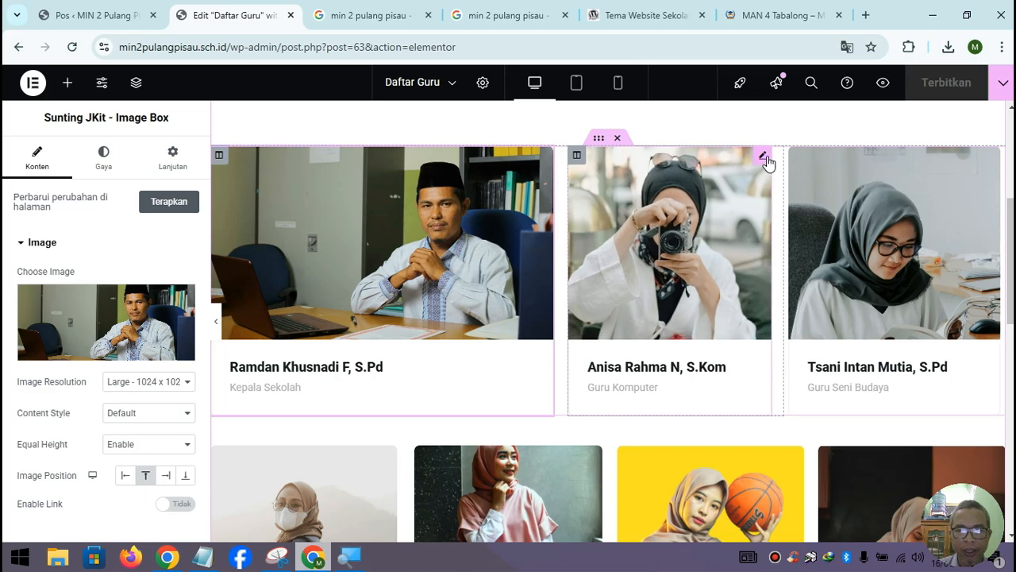
left_click(763, 157)
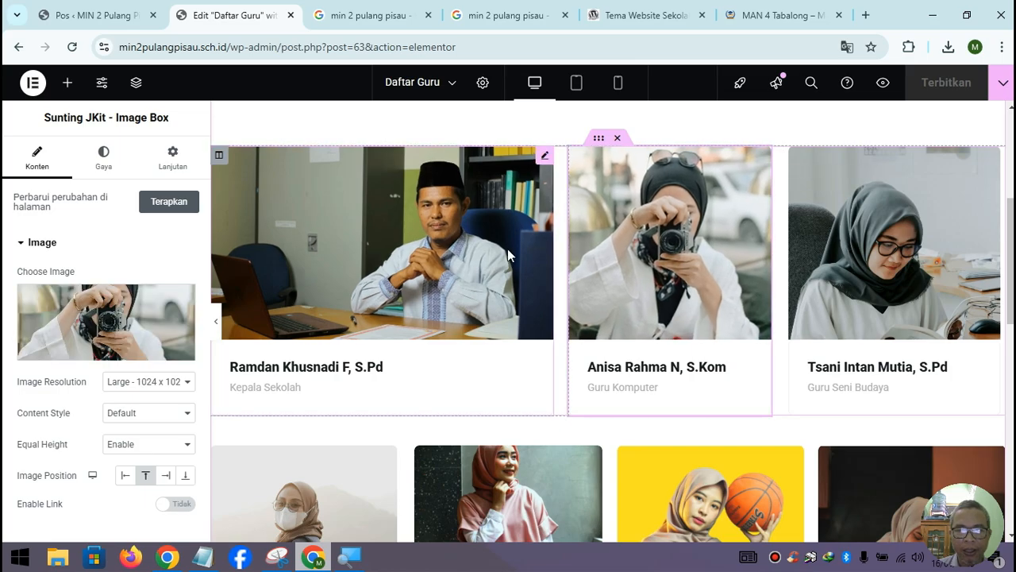
scroll(156, 370, "down", 1)
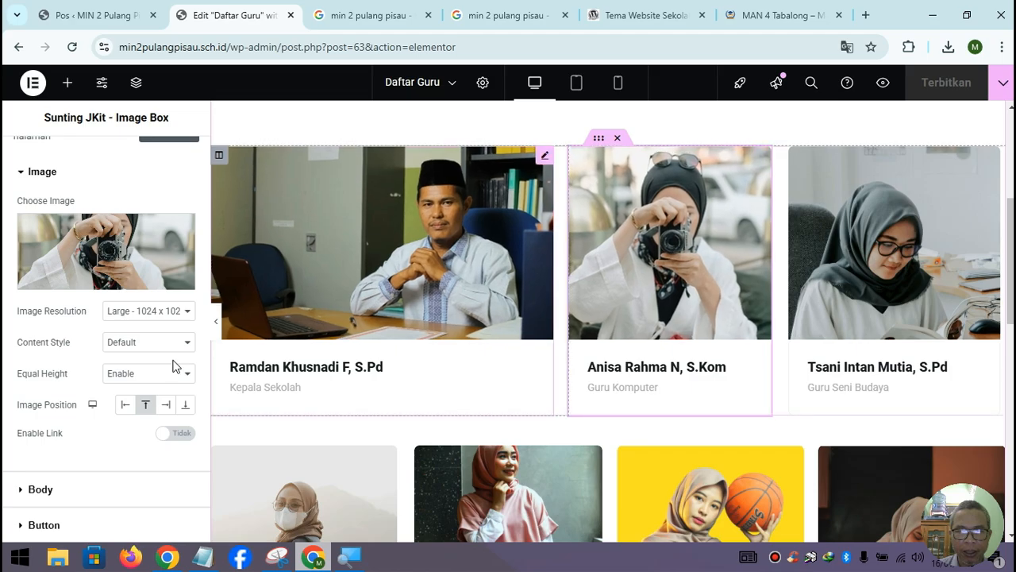
scroll(61, 345, "up", 1)
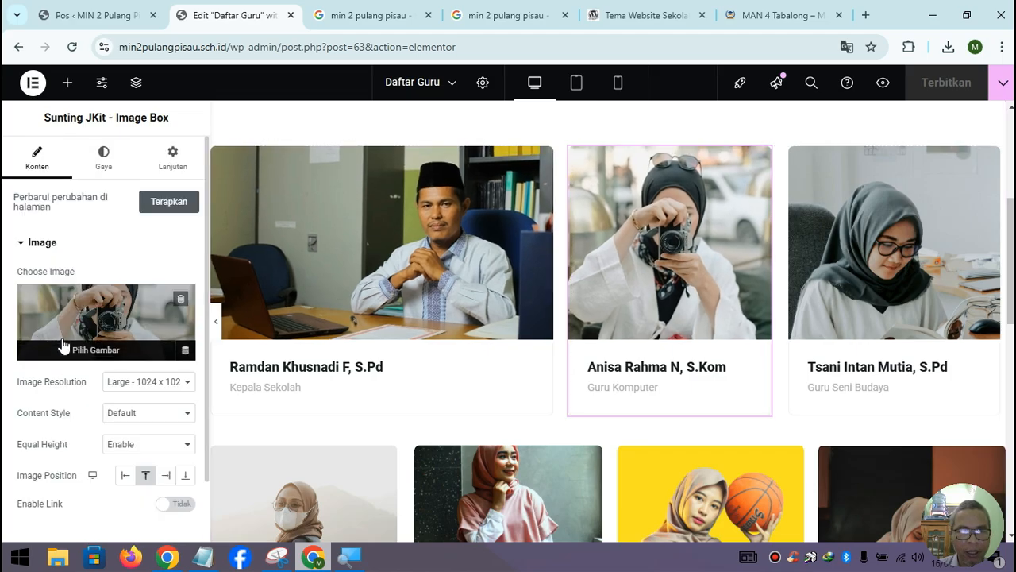
scroll(63, 399, "down", 1)
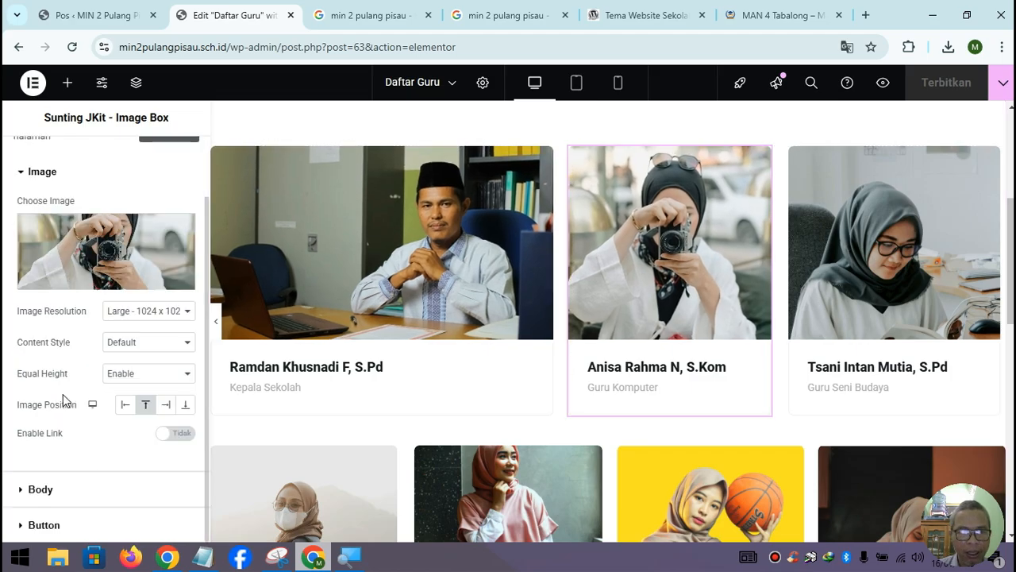
left_click(23, 490)
scroll(24, 488, "down", 4)
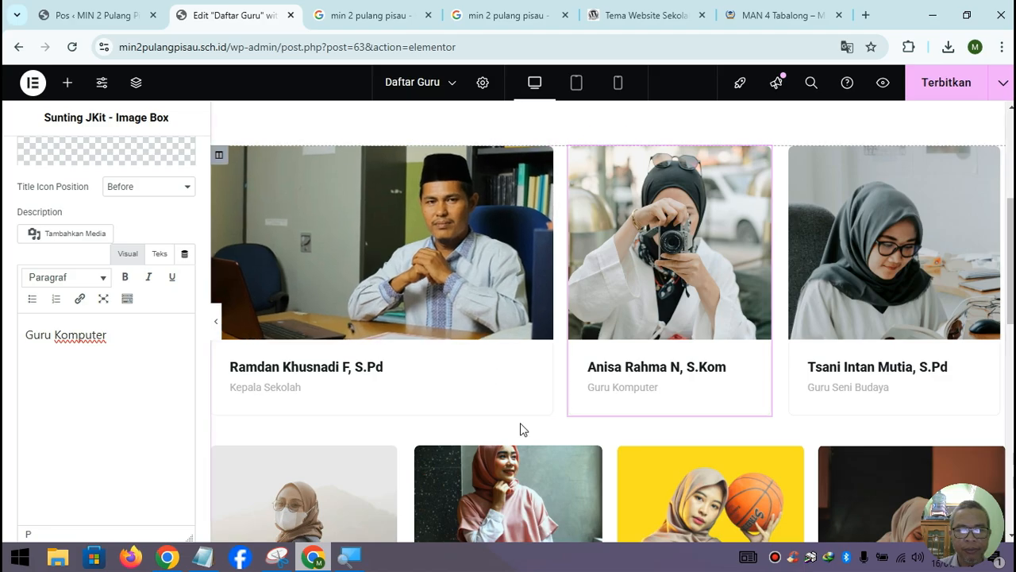
scroll(985, 454, "down", 7)
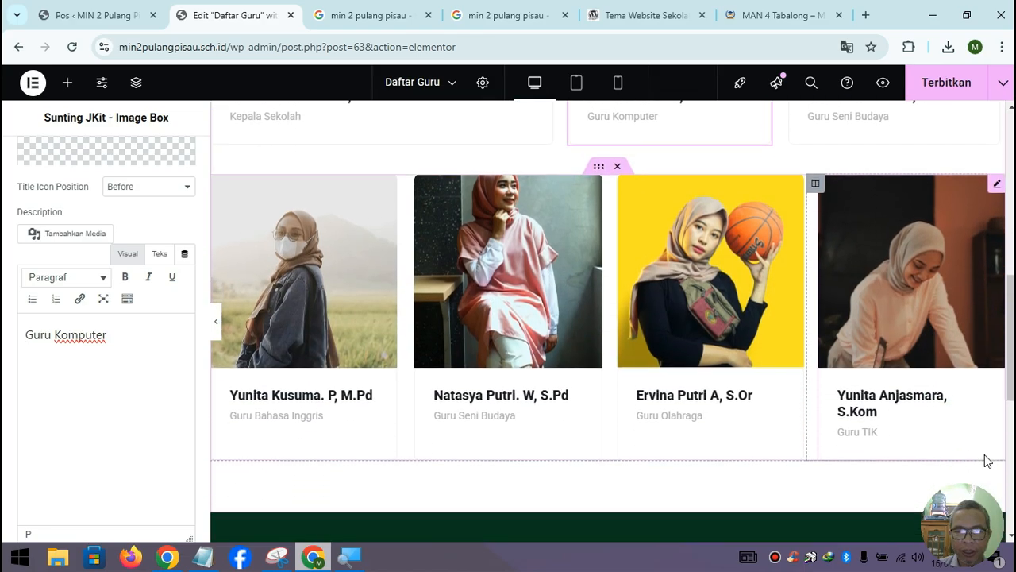
Look over the Daftar Guru page's footer columns, header contact details and the page links grouped under Profile
scroll(984, 460, "down", 5)
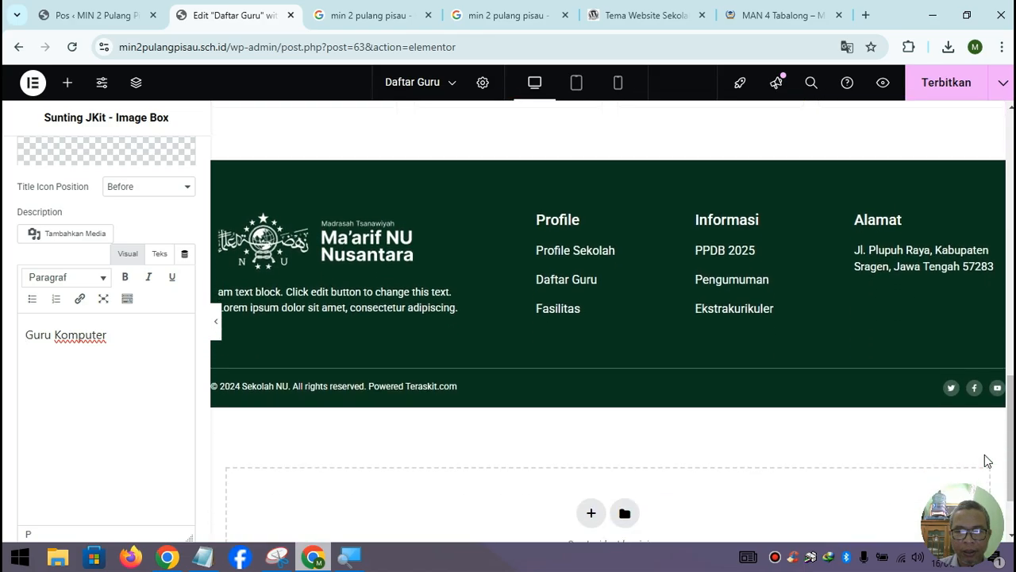
scroll(985, 460, "up", 2)
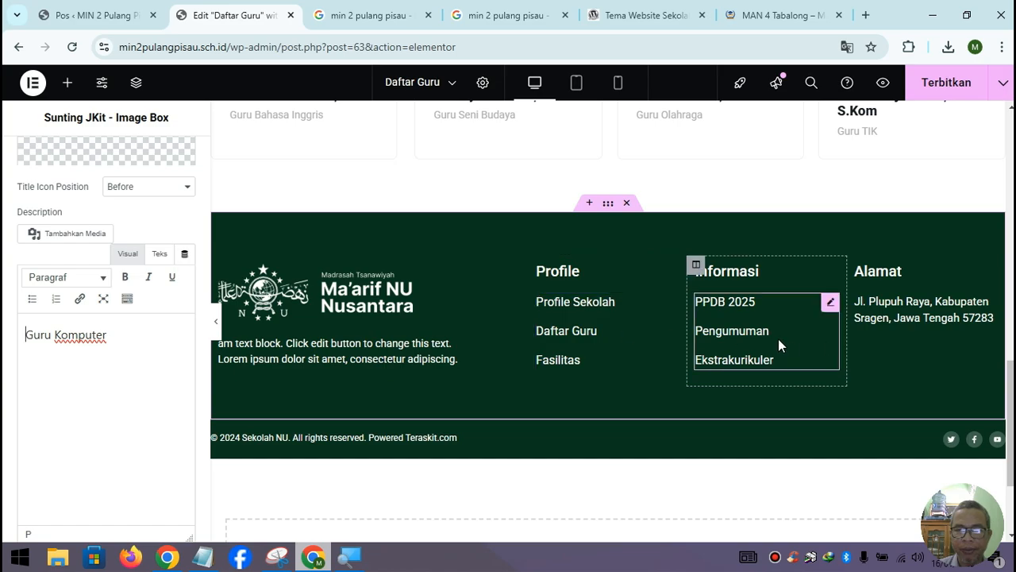
scroll(895, 333, "up", 15)
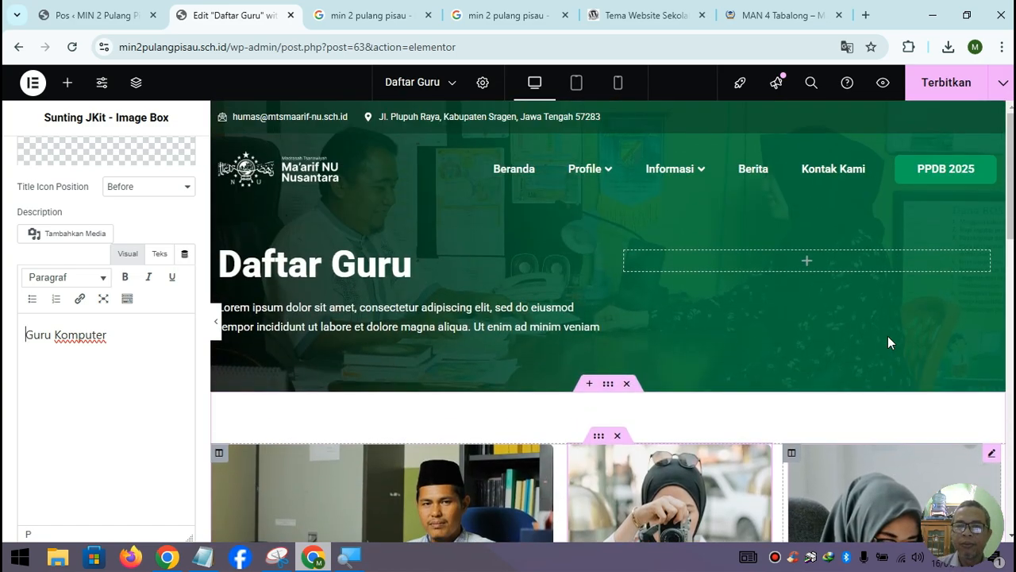
mouse_move(587, 168)
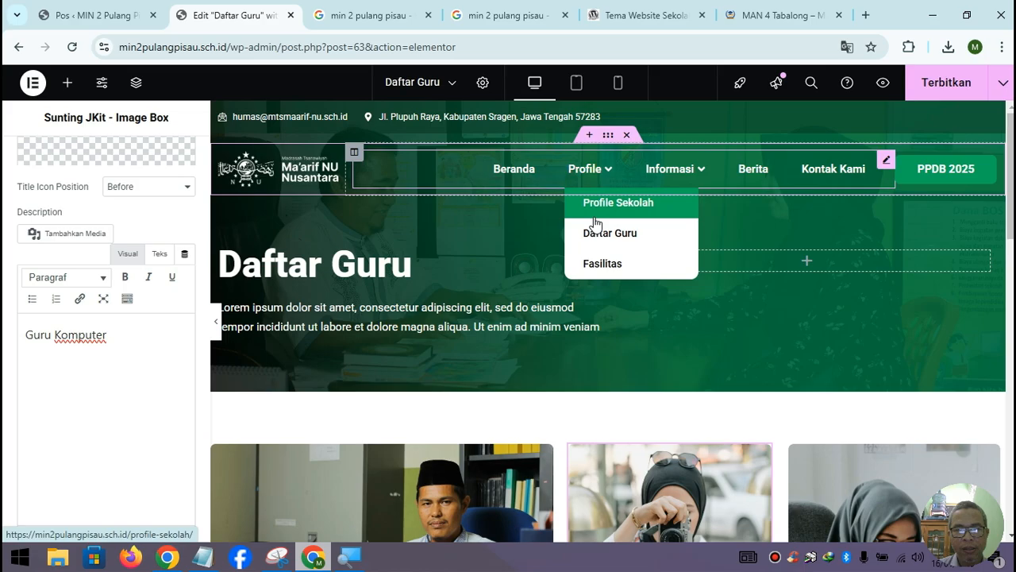
scroll(527, 302, "down", 3)
scroll(526, 303, "up", 3)
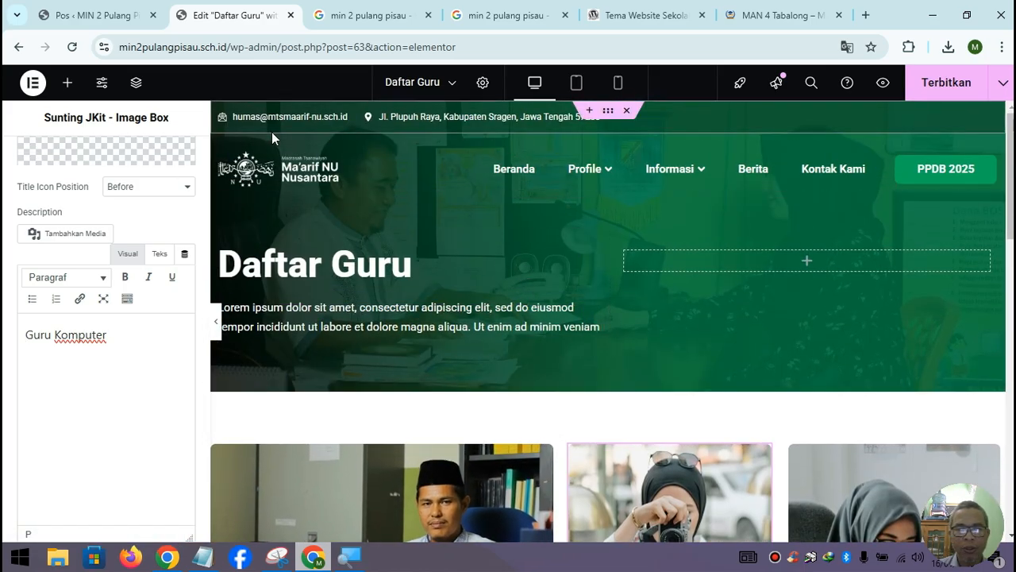
Exit the Elementor editor to the WordPress page settings of Daftar Guru, leaving without saving changes
left_click(31, 87)
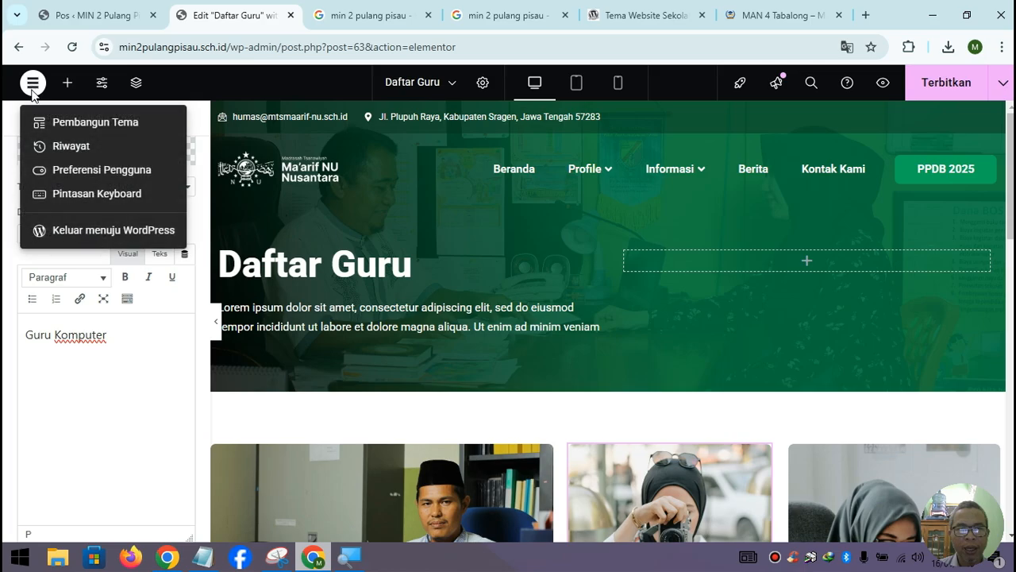
left_click(86, 231)
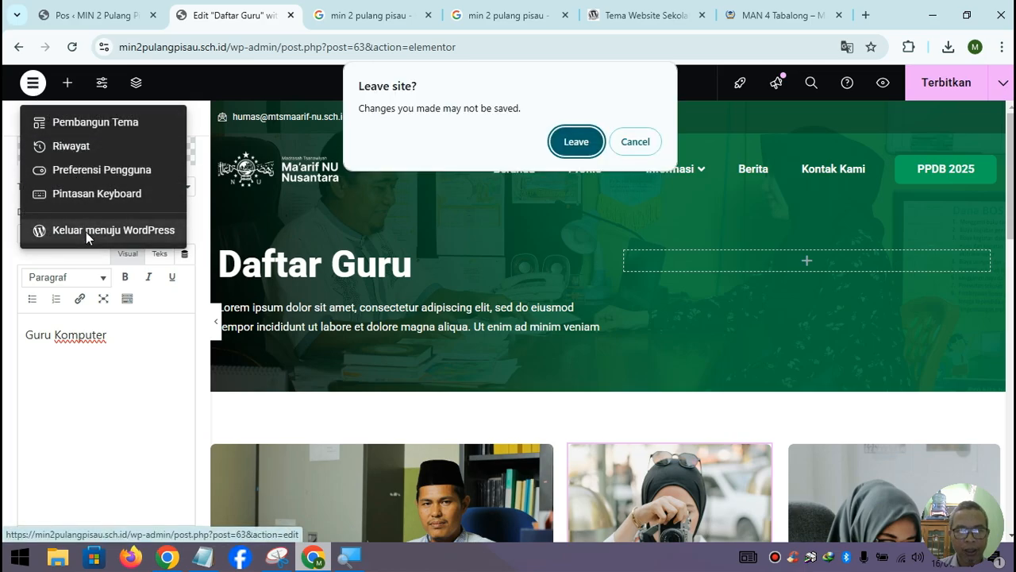
left_click(580, 143)
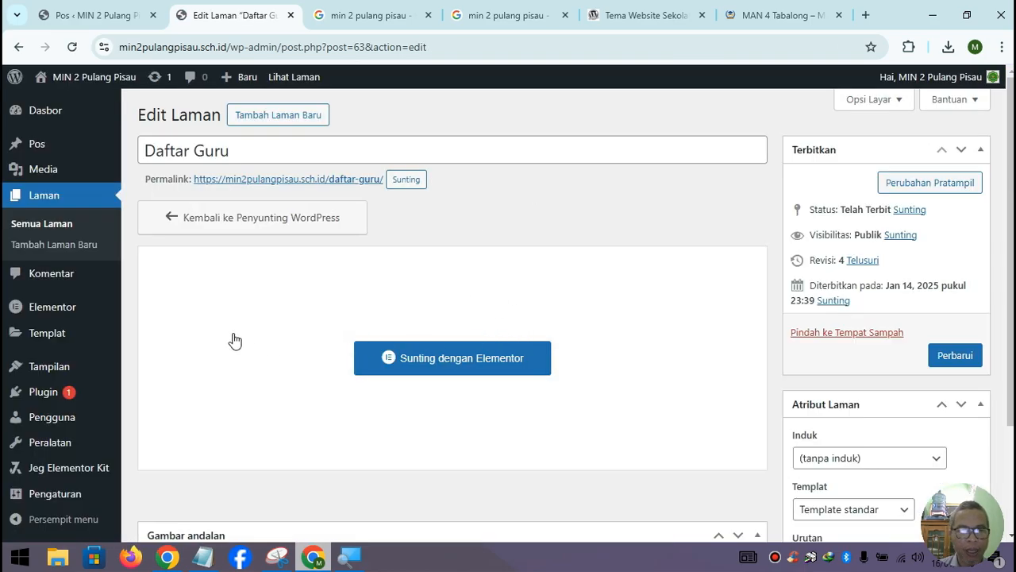
Open the live MIN 2 Pulang Pisau homepage in a new browser tab and look over its banner and Program Unggulan section
mouse_move(63, 85)
right_click(66, 109)
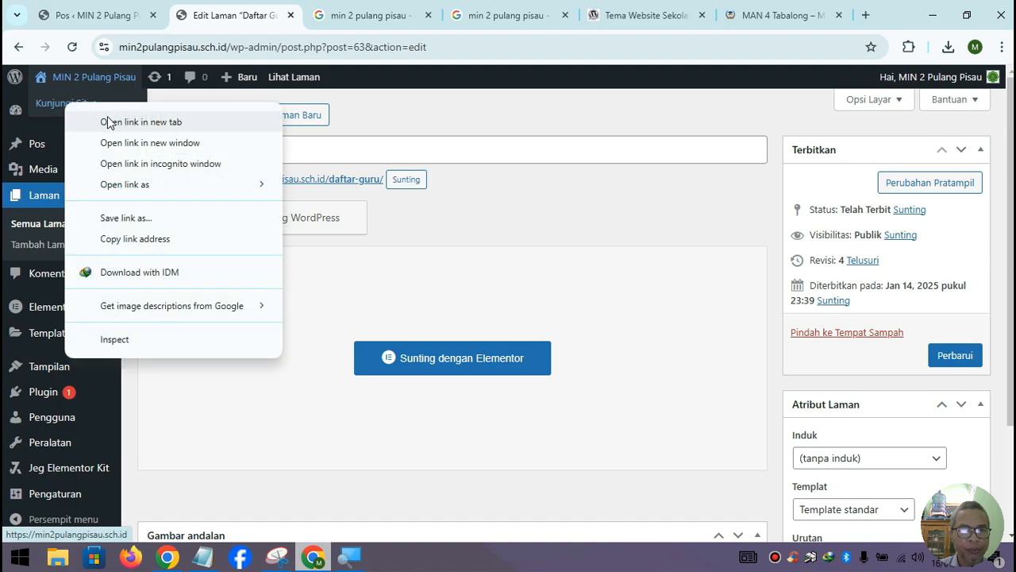
left_click(112, 120)
left_click(302, 28)
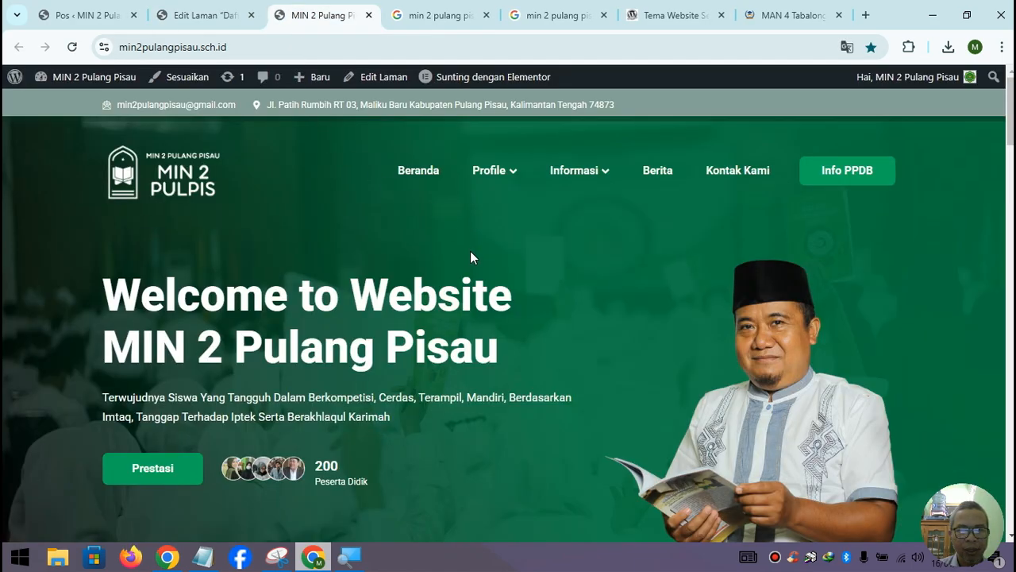
scroll(470, 251, "down", 5)
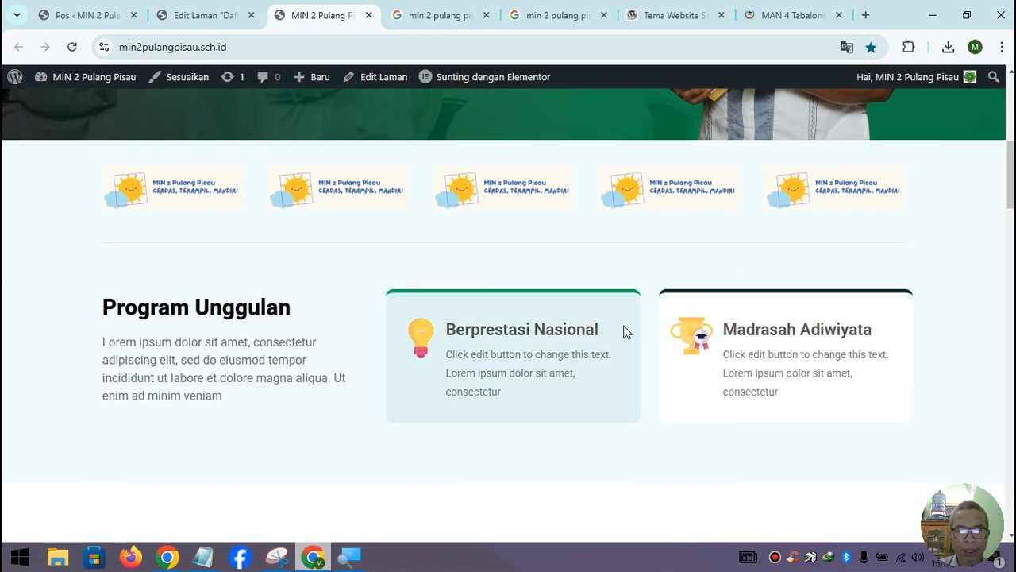
scroll(619, 329, "up", 5)
Open the live Daftar Guru page and look through it from the banner to the footer
mouse_move(497, 170)
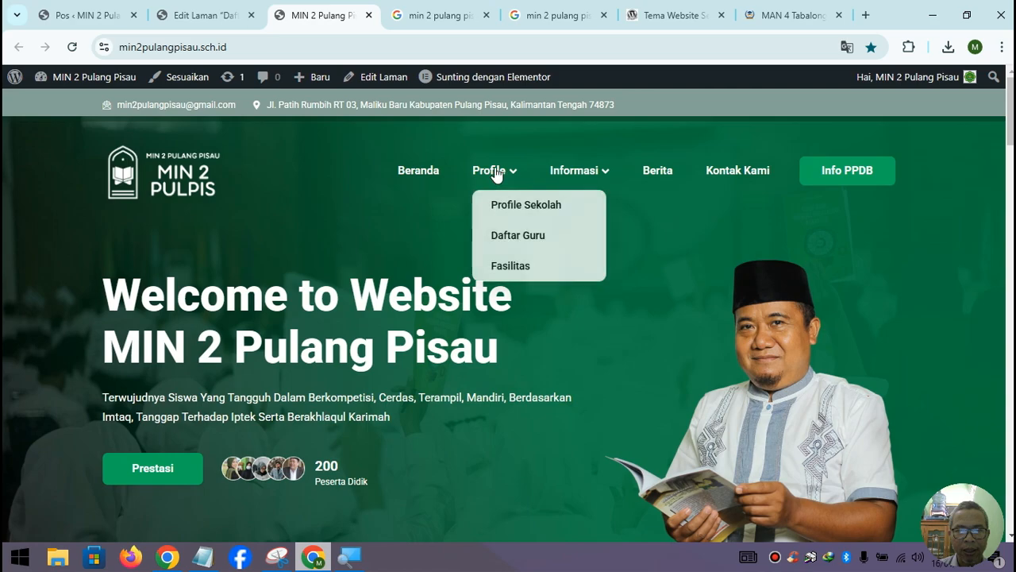
left_click(508, 241)
scroll(389, 220, "down", 2)
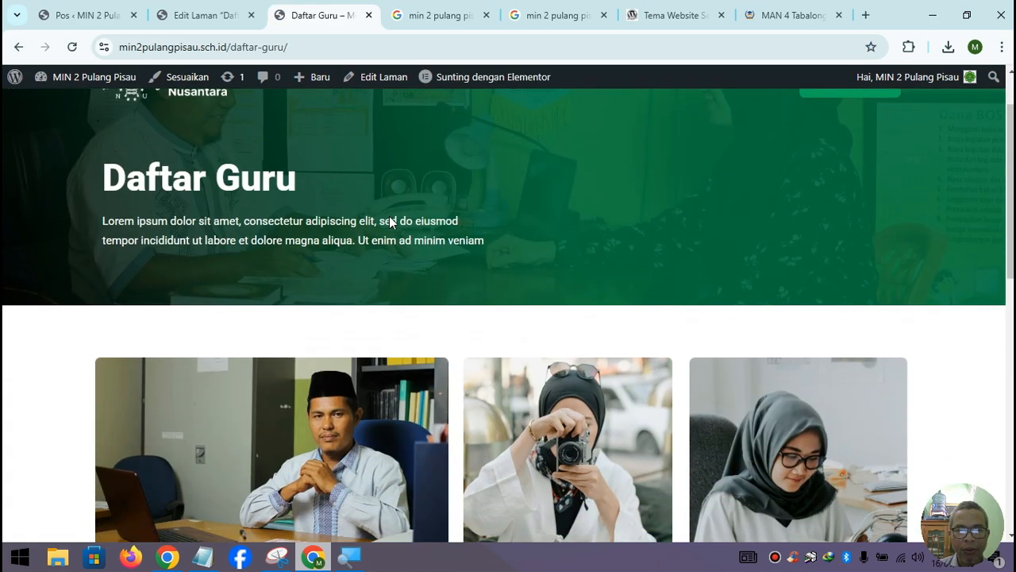
scroll(390, 223, "down", 10)
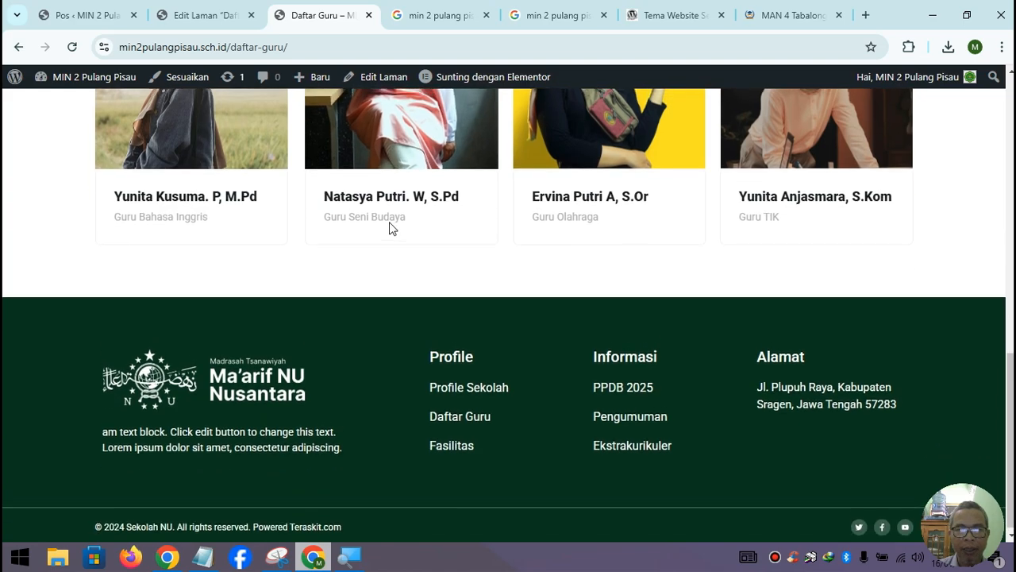
scroll(389, 228, "up", 12)
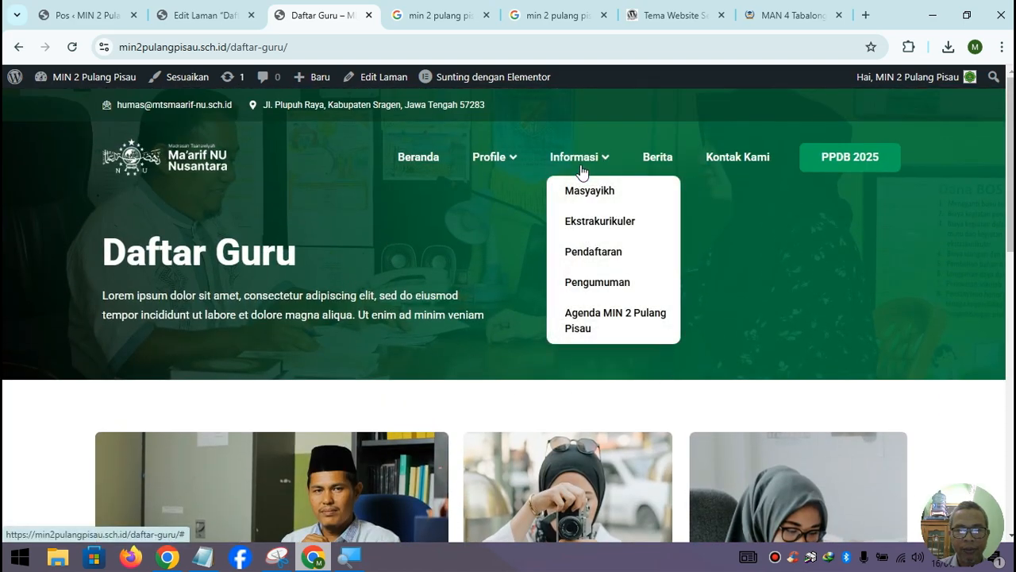
Open the Ekstrakurikuler page and look through its activity articles and the Agenda Haul list
left_click(596, 226)
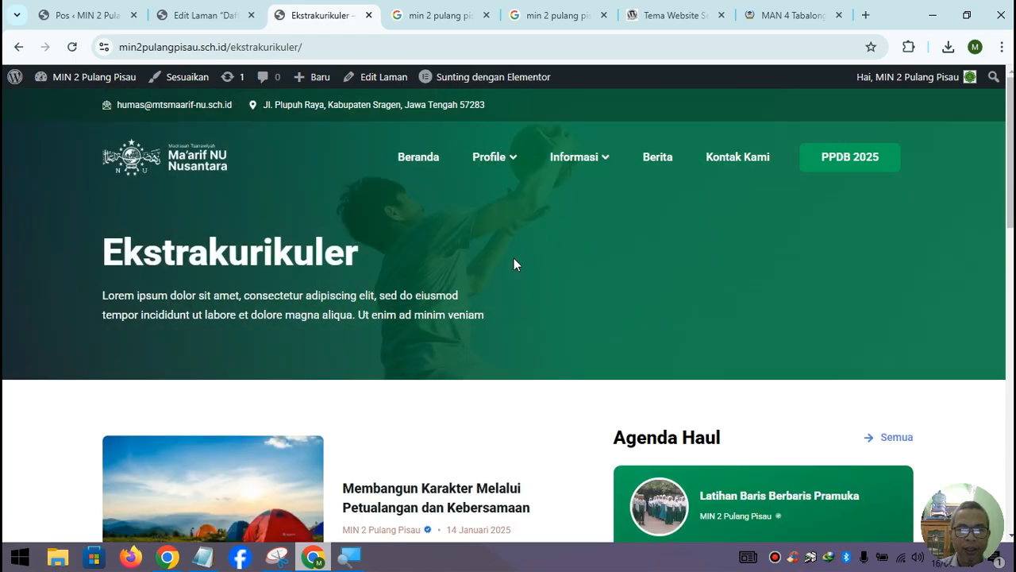
scroll(514, 264, "down", 8)
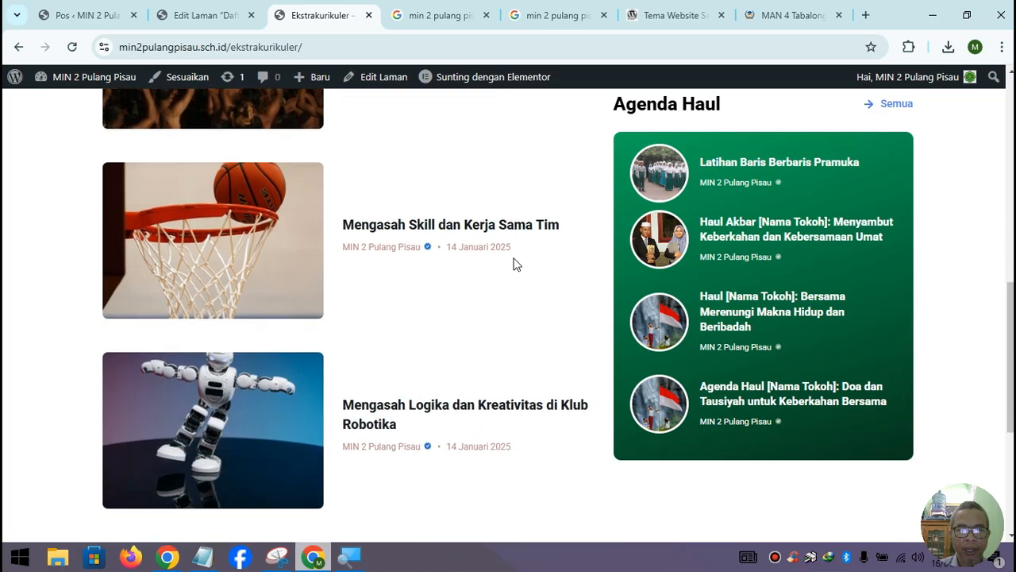
scroll(514, 264, "down", 2)
scroll(514, 264, "up", 10)
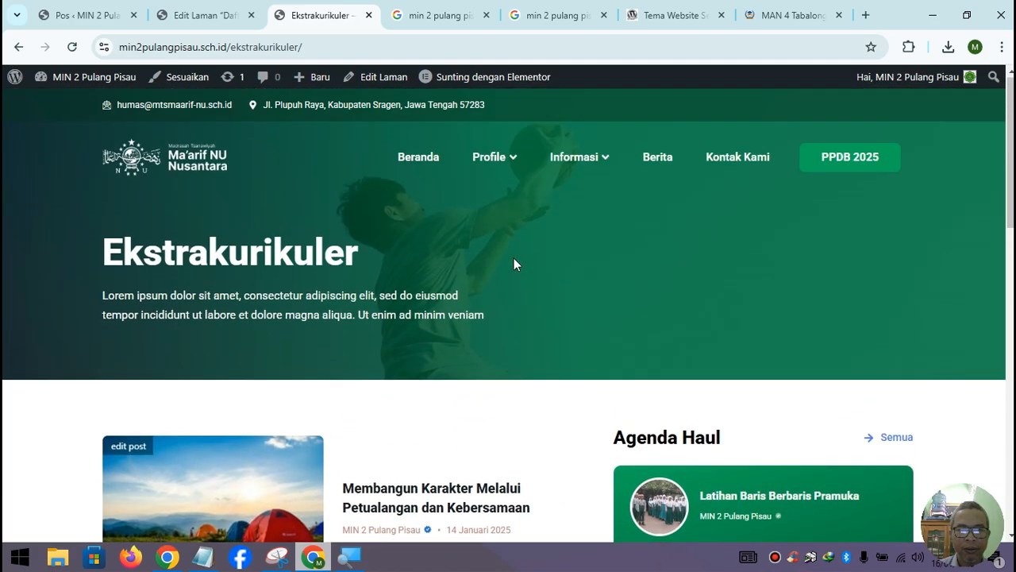
scroll(316, 472, "down", 3)
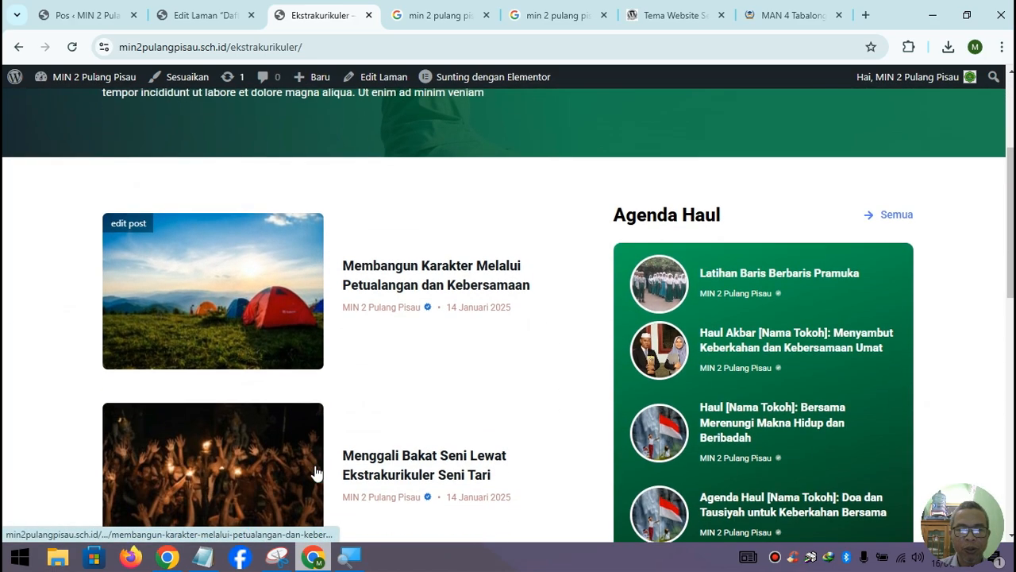
scroll(406, 434, "up", 3)
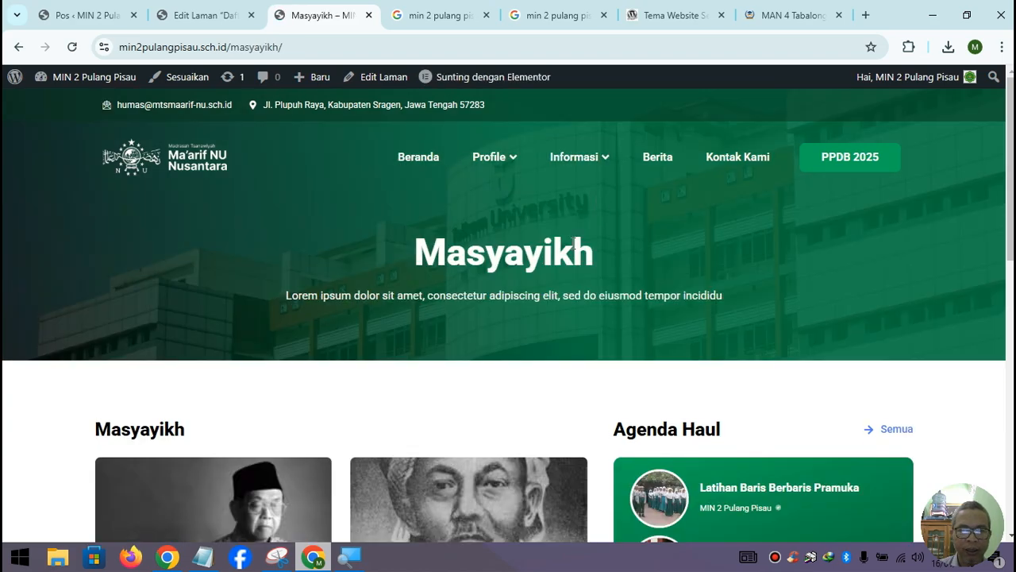
Look through the live Masyayikh page, examining its banner, article cards and Agenda Haul list
scroll(573, 250, "down", 4)
scroll(573, 250, "down", 2)
scroll(572, 249, "up", 5)
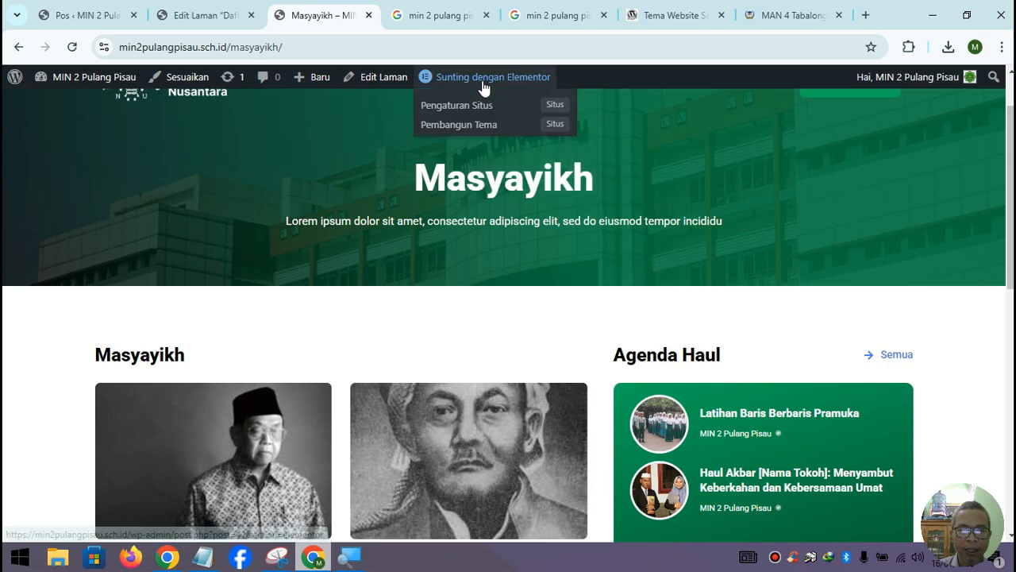
Open the Masyayikh page for editing with Elementor and change the heading above the article cards to "Opini Pendidikan"
left_click(482, 79)
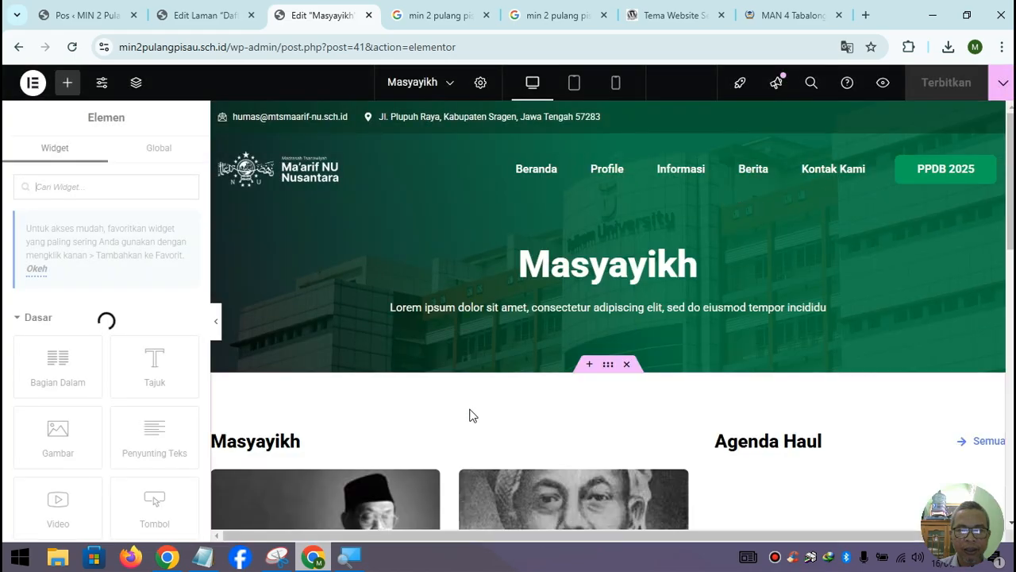
scroll(359, 404, "down", 2)
left_click(307, 295)
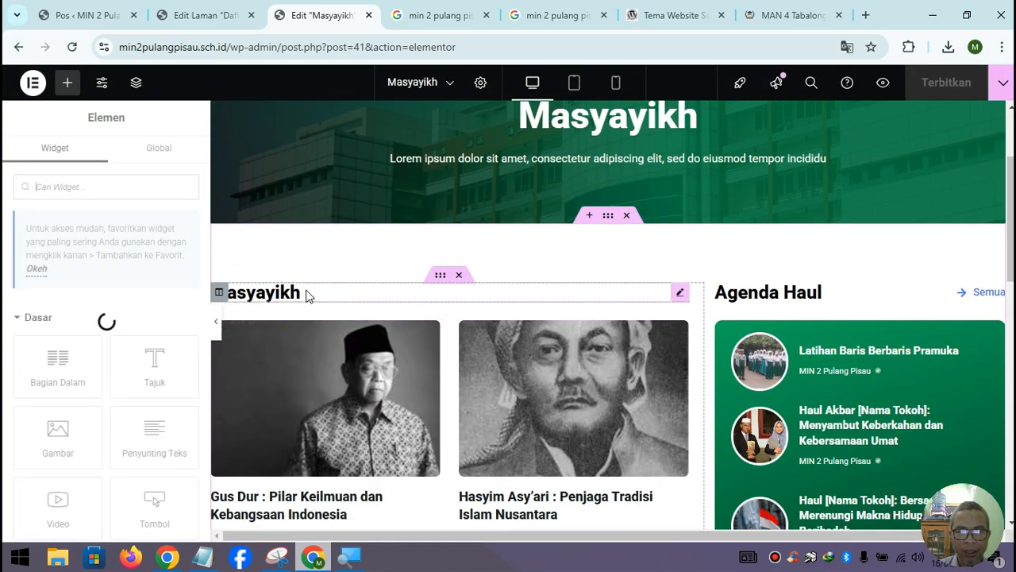
scroll(306, 295, "up", 2)
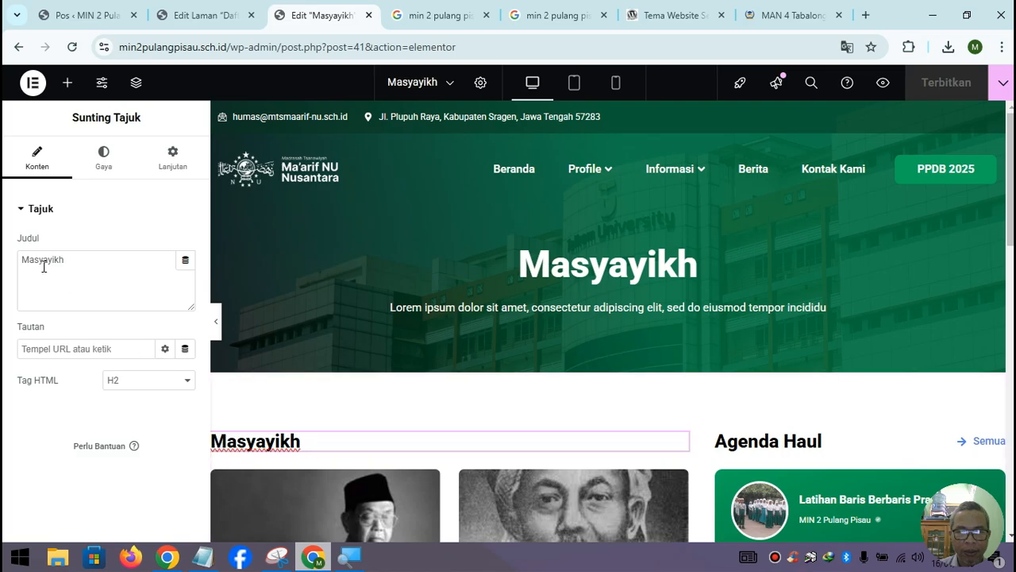
left_click(59, 265)
type("OP")
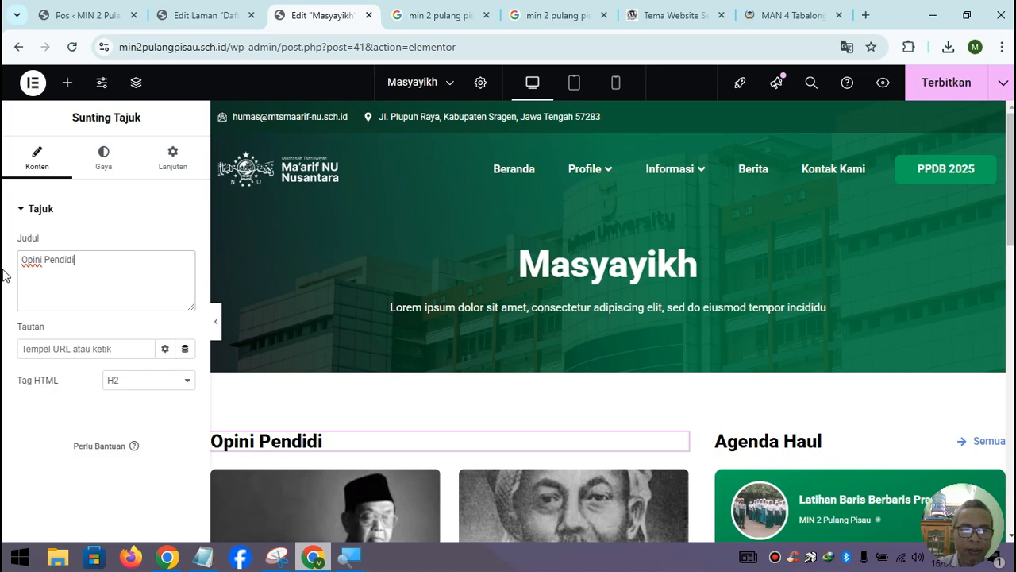
Change the "Agenda Haul" heading above the green agenda list to "Agenda Madrasah" and check the surrounding articles
scroll(453, 269, "down", 4)
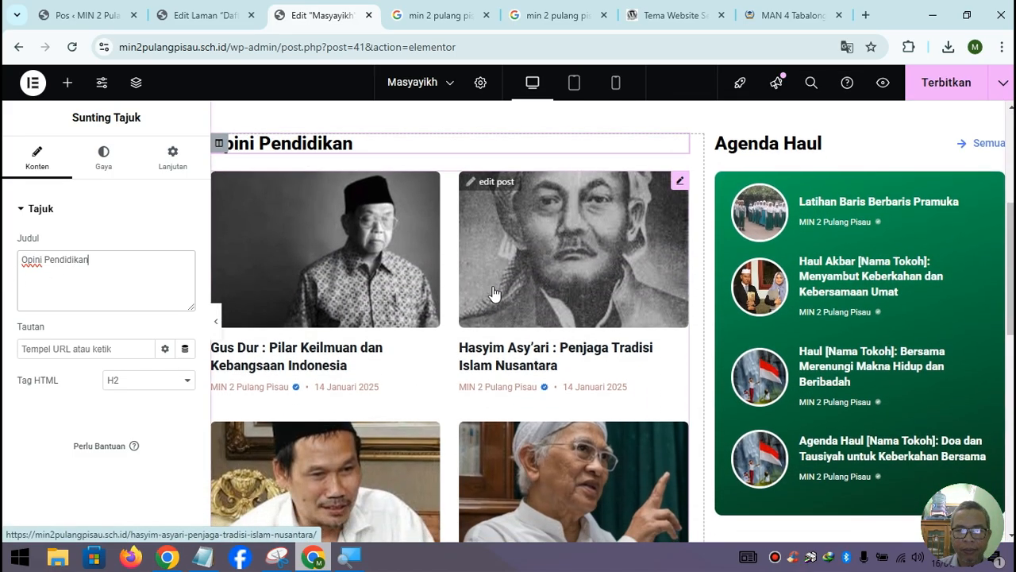
left_click(784, 143)
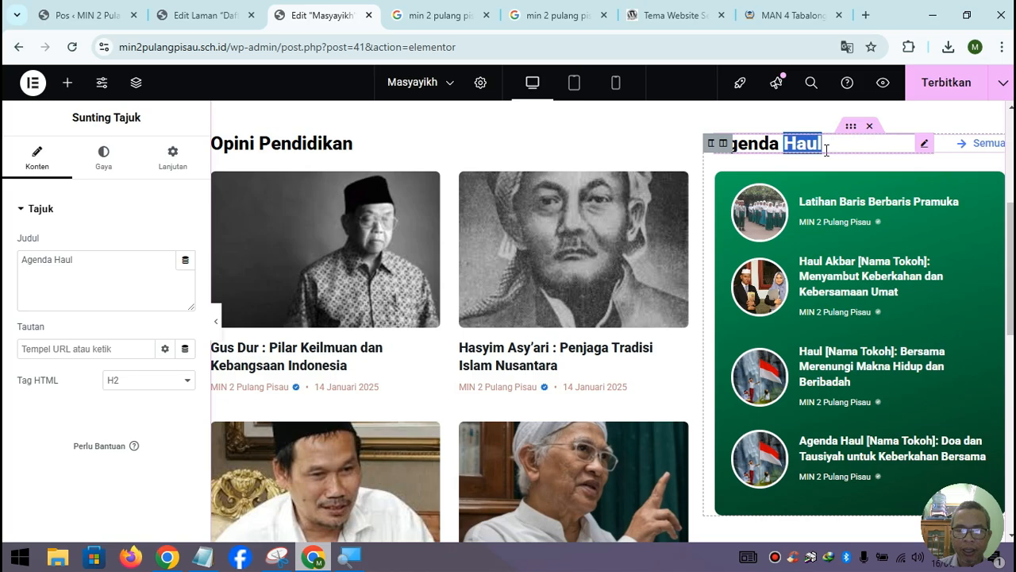
type("Madrasah")
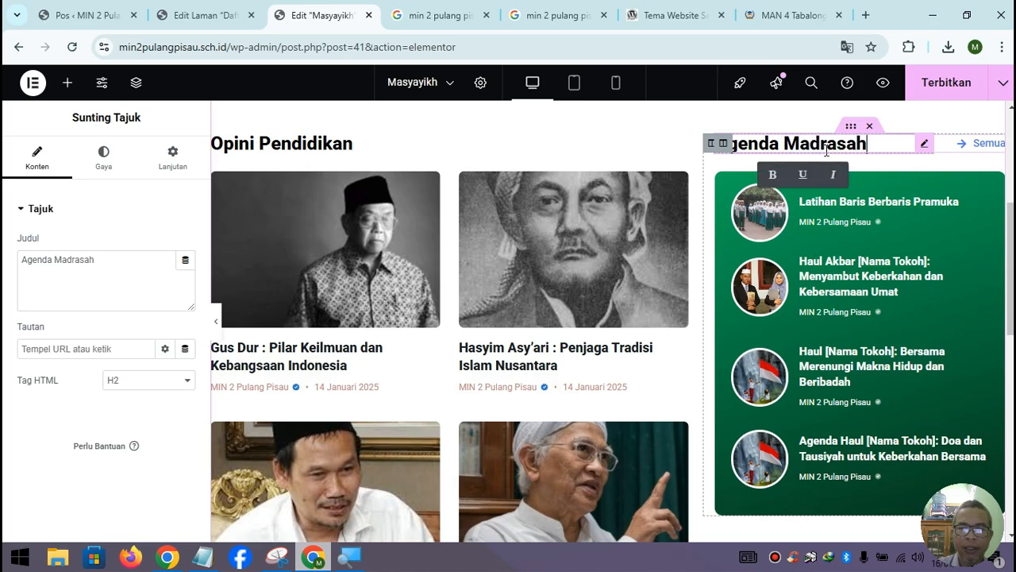
scroll(738, 369, "down", 2)
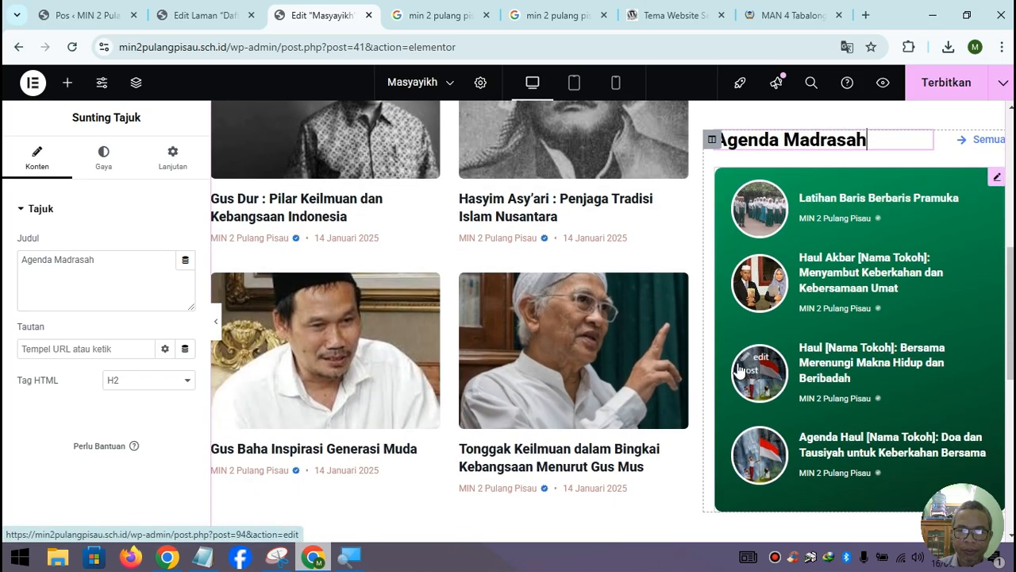
scroll(641, 379, "down", 3)
scroll(642, 379, "up", 4)
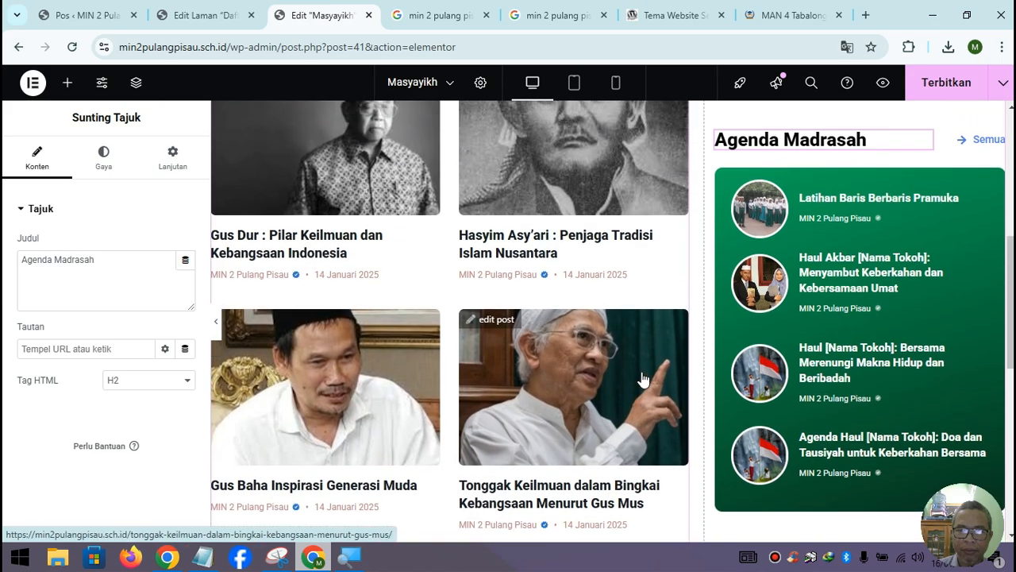
Replace the large Masyayikh title in the page banner with "Opini Pendidikan"
scroll(643, 379, "up", 5)
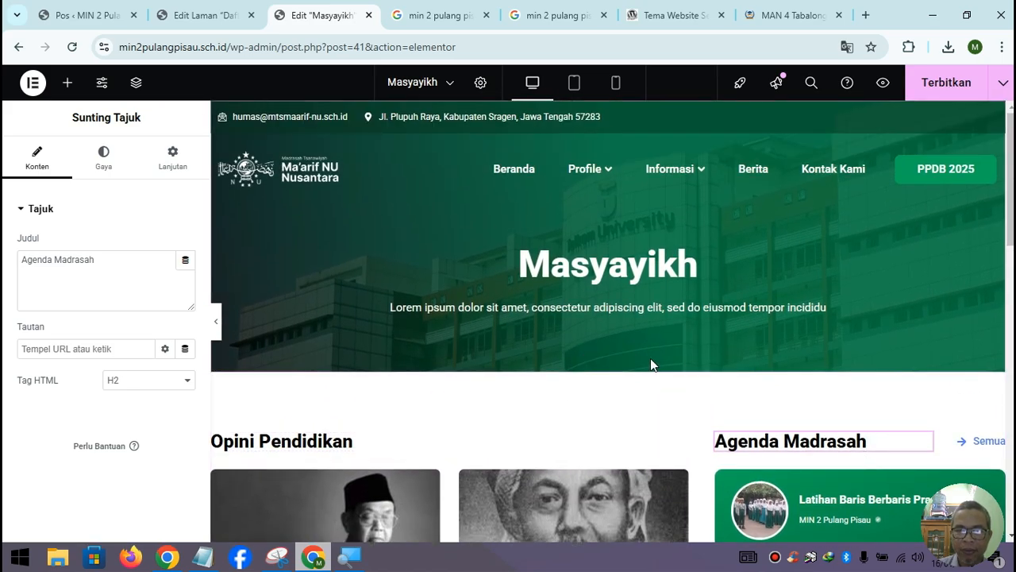
left_click(643, 258)
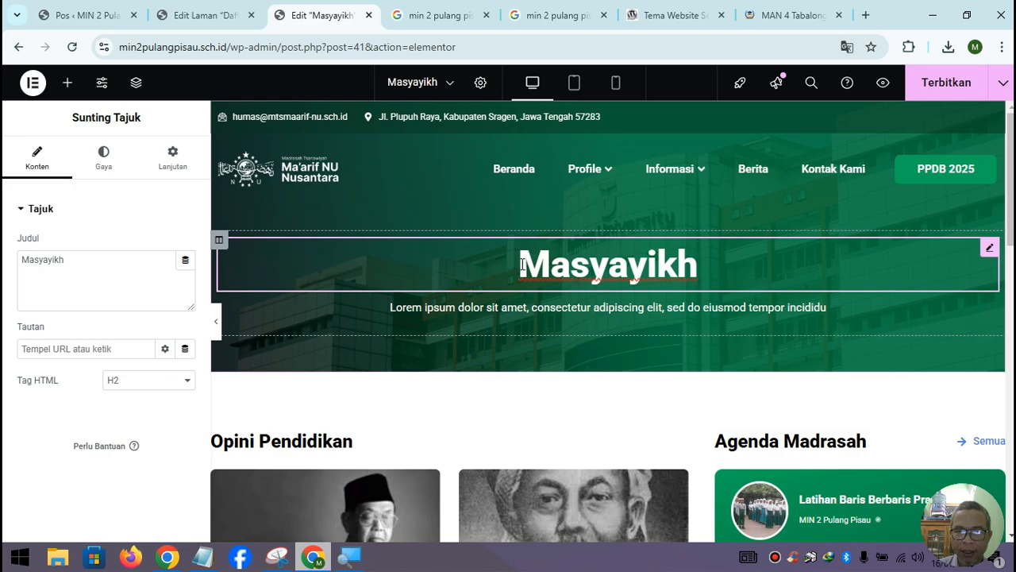
left_click_drag(522, 266, 695, 269)
type("OP")
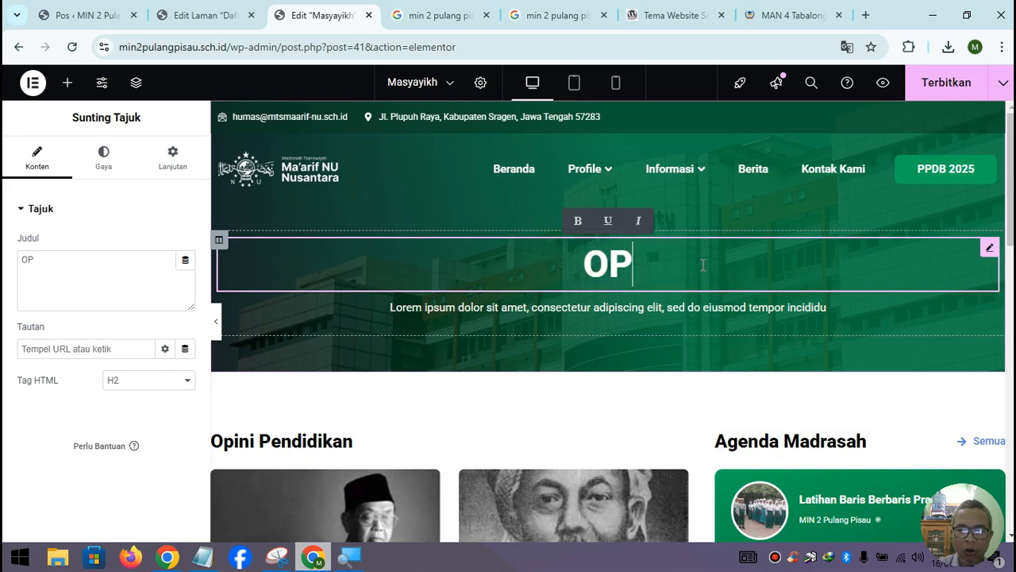
type("in")
key("BackSpace")
key("BackSpace")
key("BackSpace")
type("pi")
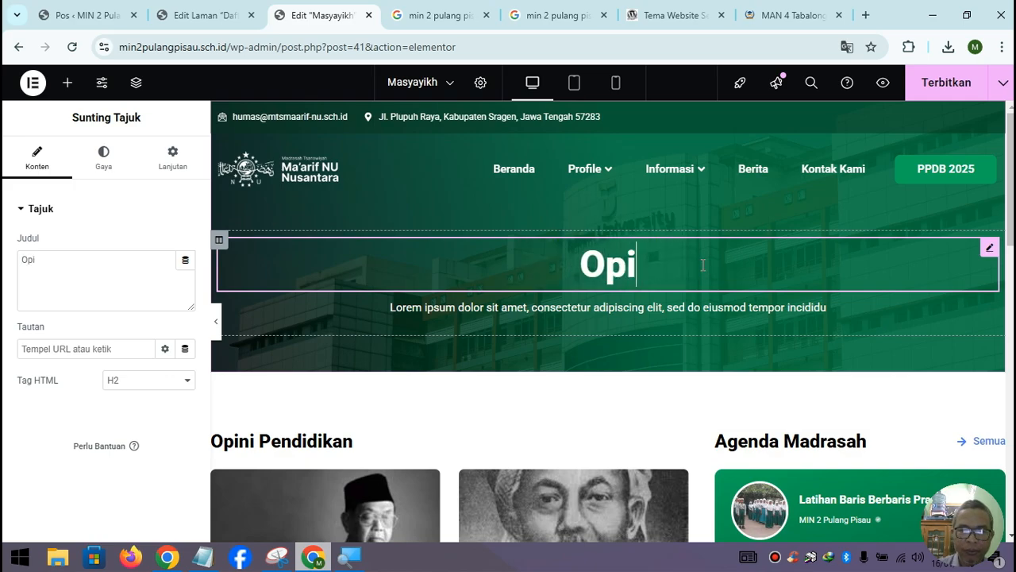
type("ni Pendidikan")
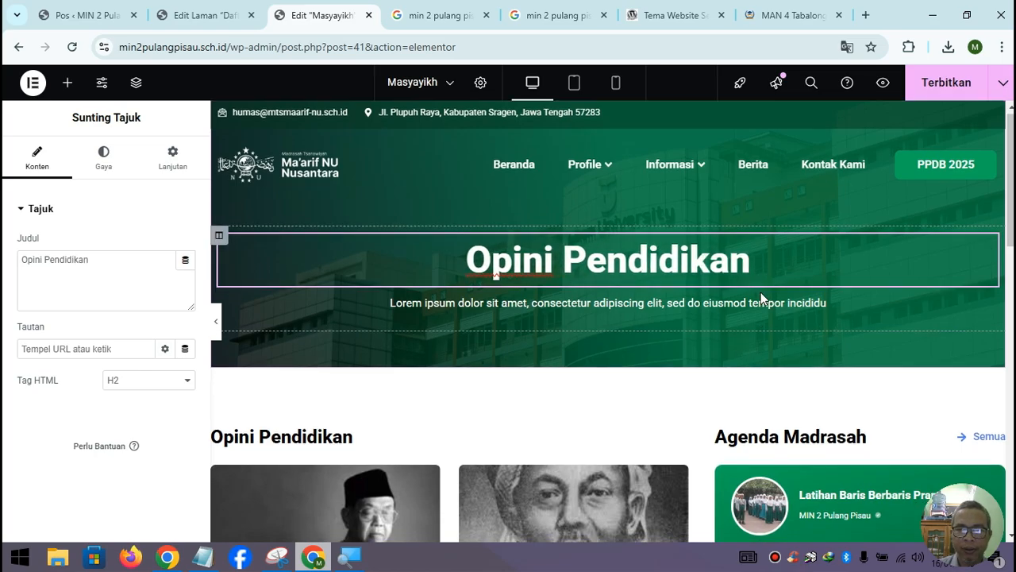
Review the edited Masyayikh page in the editor, from the Opini Pendidikan banner through the article cards and Agenda Madrasah list to the footer
scroll(760, 292, "down", 5)
scroll(760, 296, "down", 5)
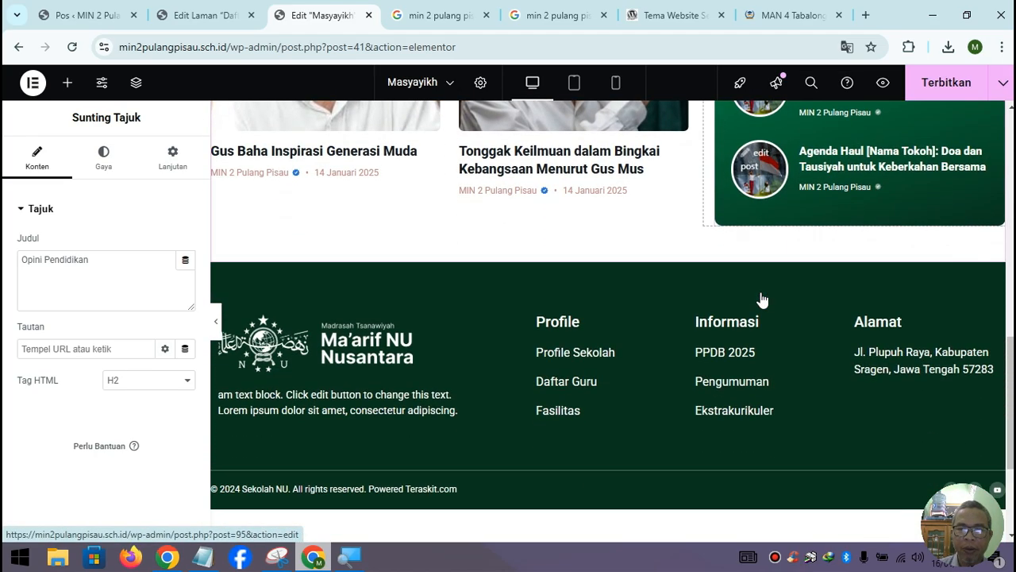
scroll(761, 295, "up", 3)
scroll(761, 298, "up", 6)
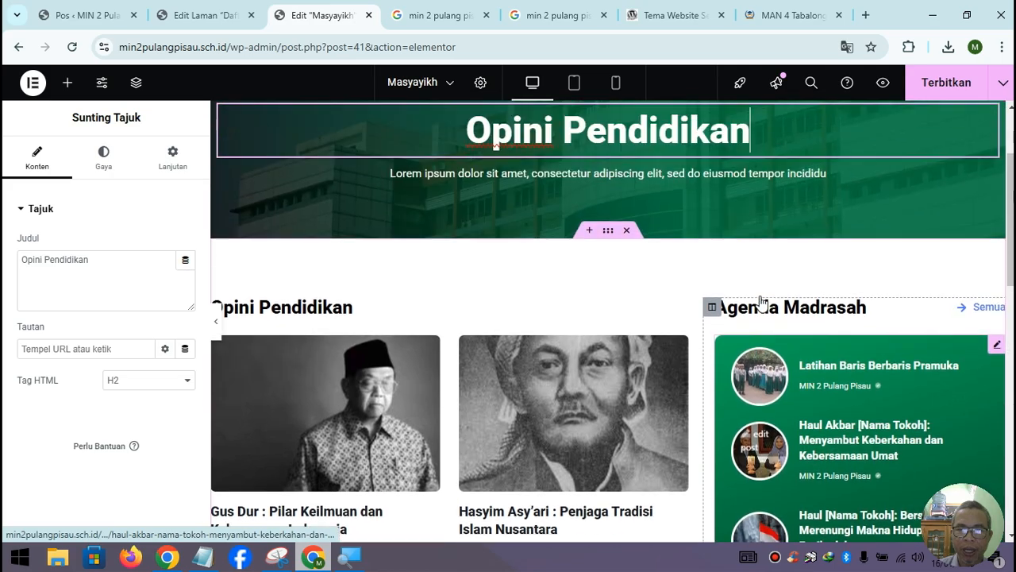
scroll(760, 301, "up", 1)
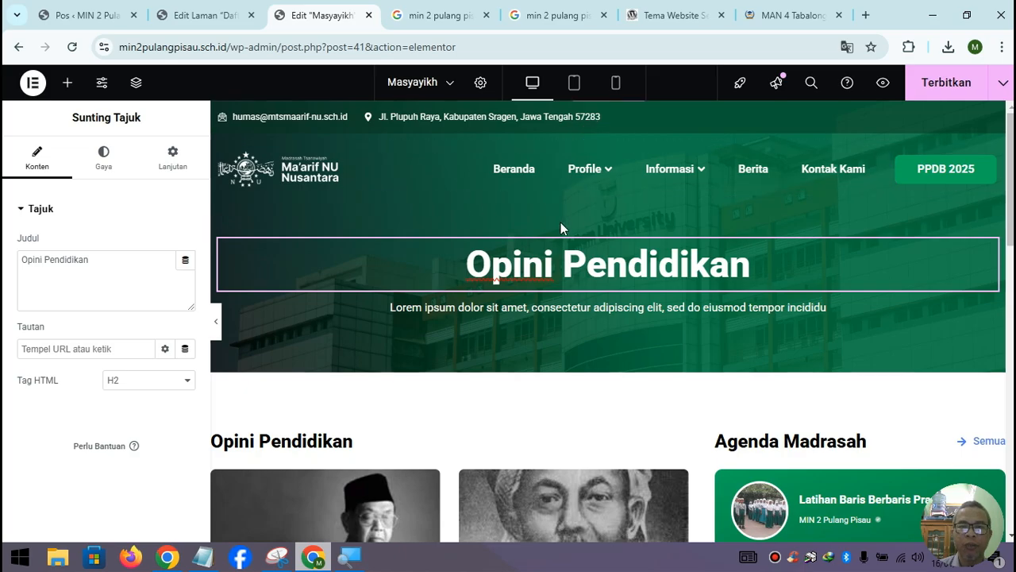
scroll(632, 245, "down", 5)
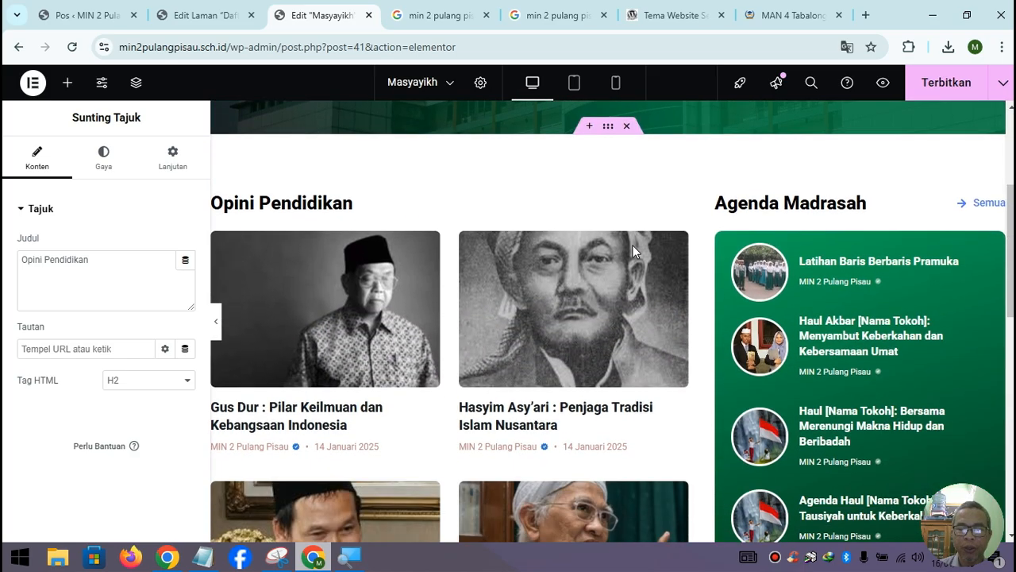
scroll(633, 252, "down", 4)
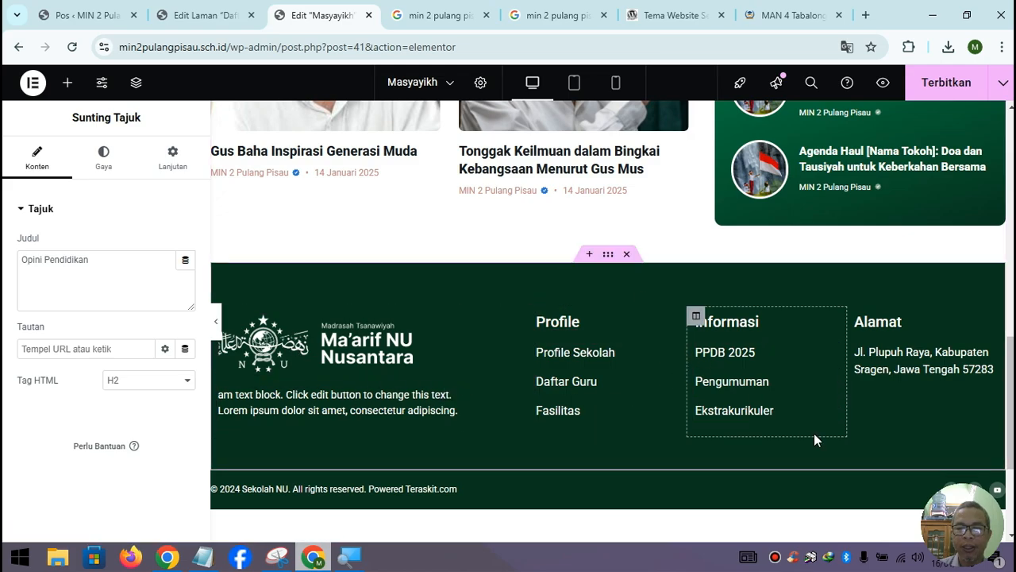
scroll(816, 439, "up", 2)
scroll(814, 439, "up", 8)
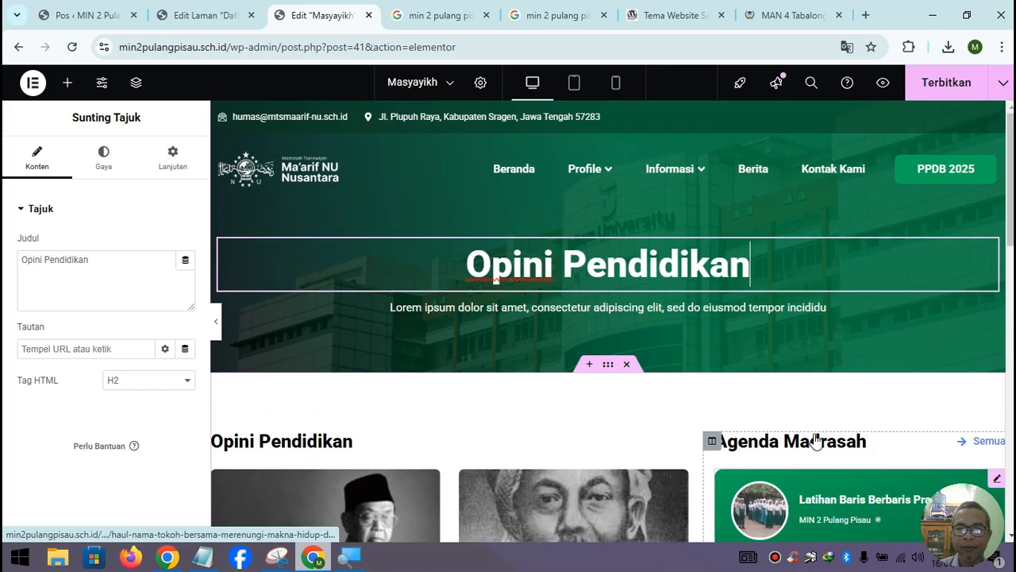
Publish the Masyayikh page changes and exit Elementor to the WordPress page editor
left_click(959, 83)
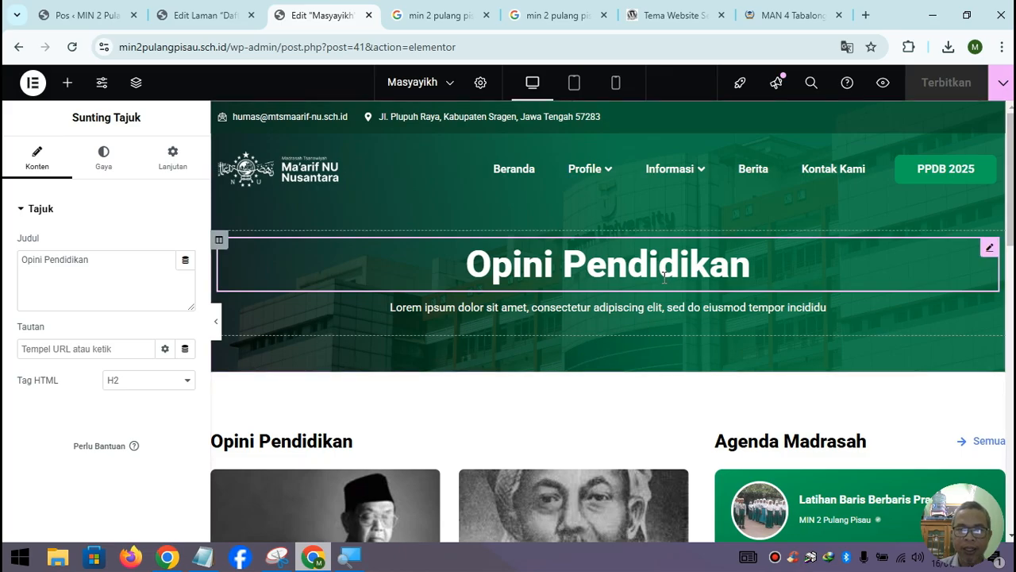
left_click(32, 83)
left_click(108, 230)
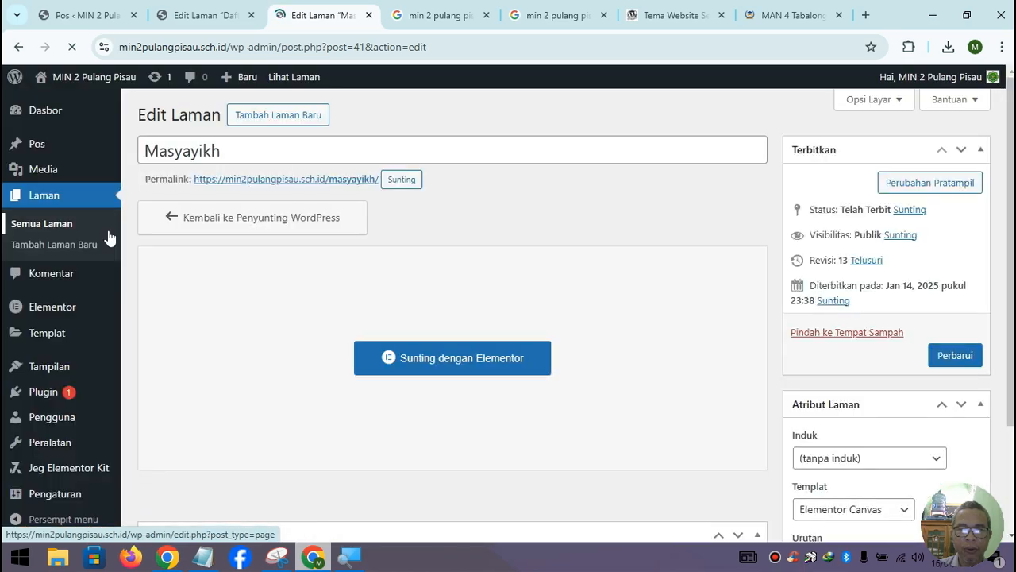
Open the list of all site pages and look through the Elementor pages from Beranda to Profile Sekolah
mouse_move(17, 149)
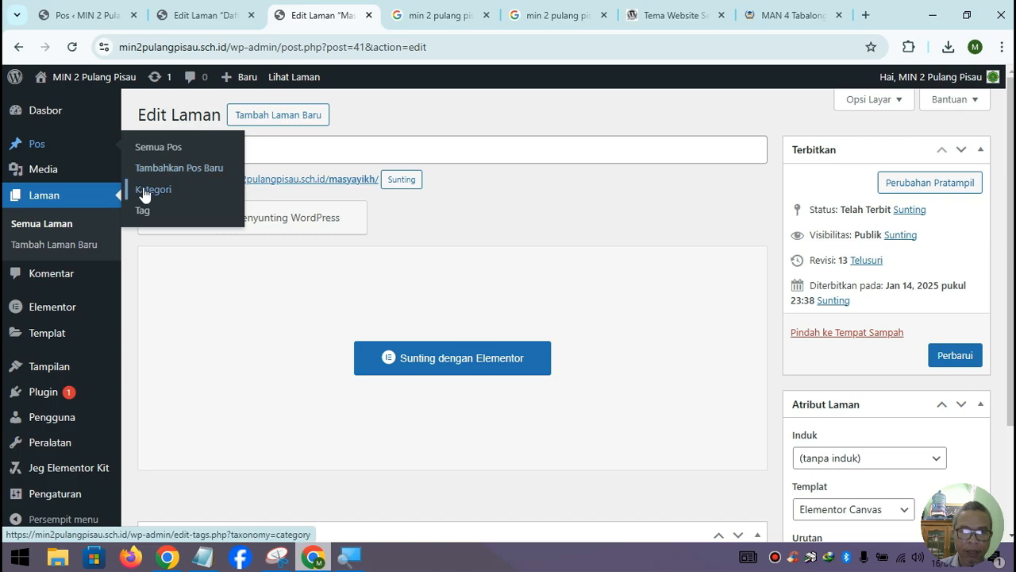
left_click(67, 233)
scroll(279, 286, "down", 3)
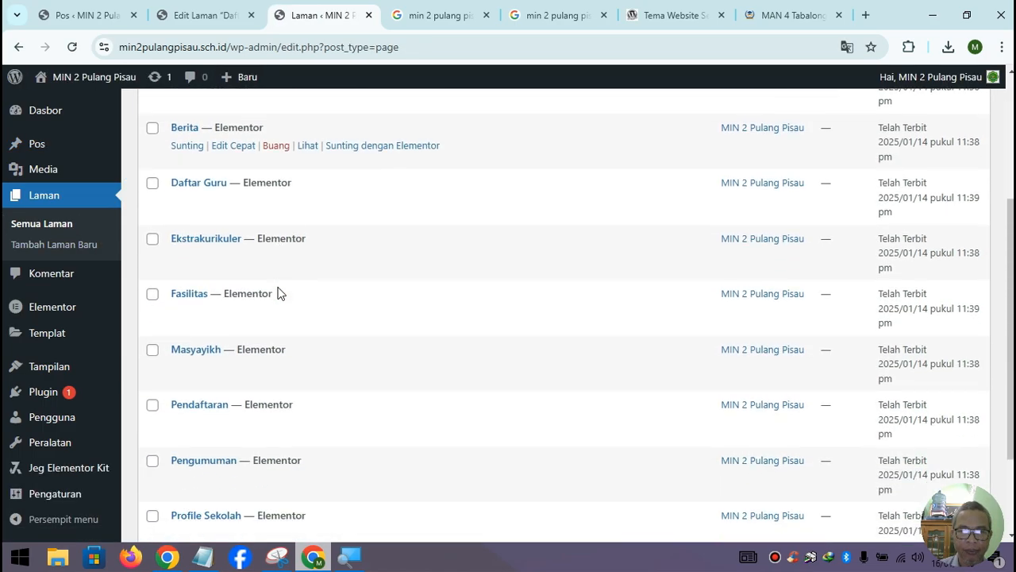
scroll(278, 294, "down", 1)
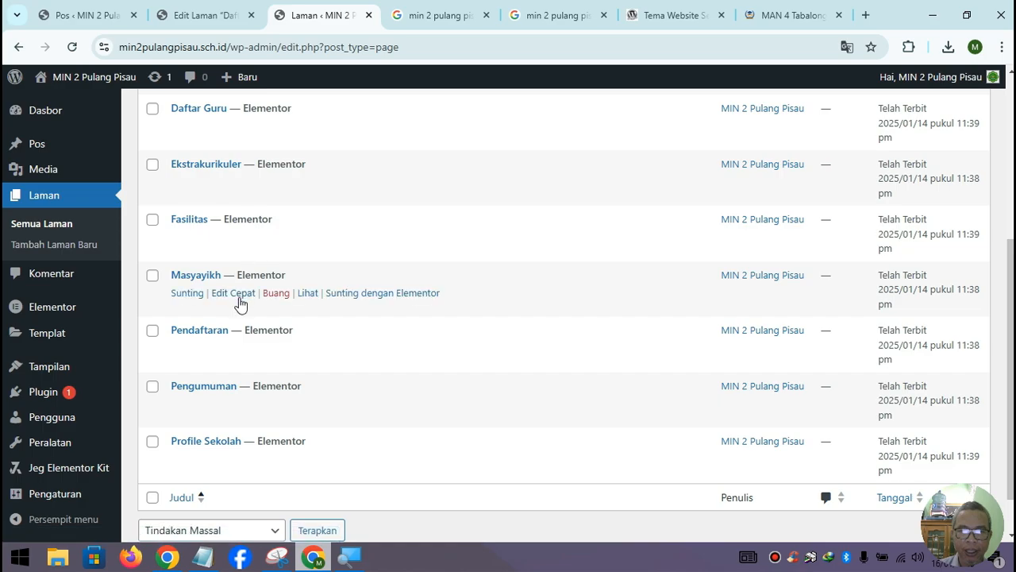
scroll(241, 301, "down", 1)
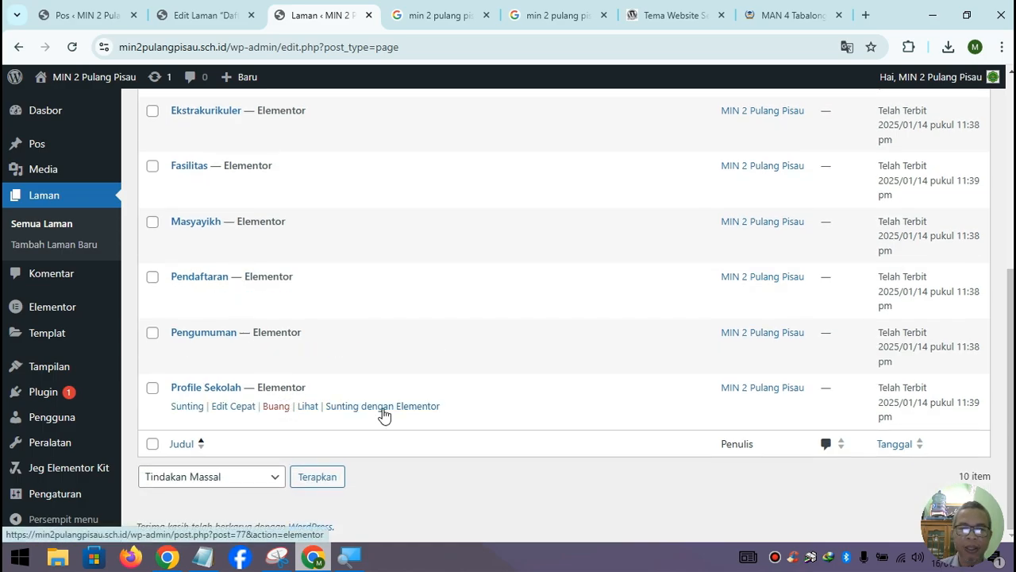
scroll(345, 357, "up", 4)
scroll(345, 358, "down", 1)
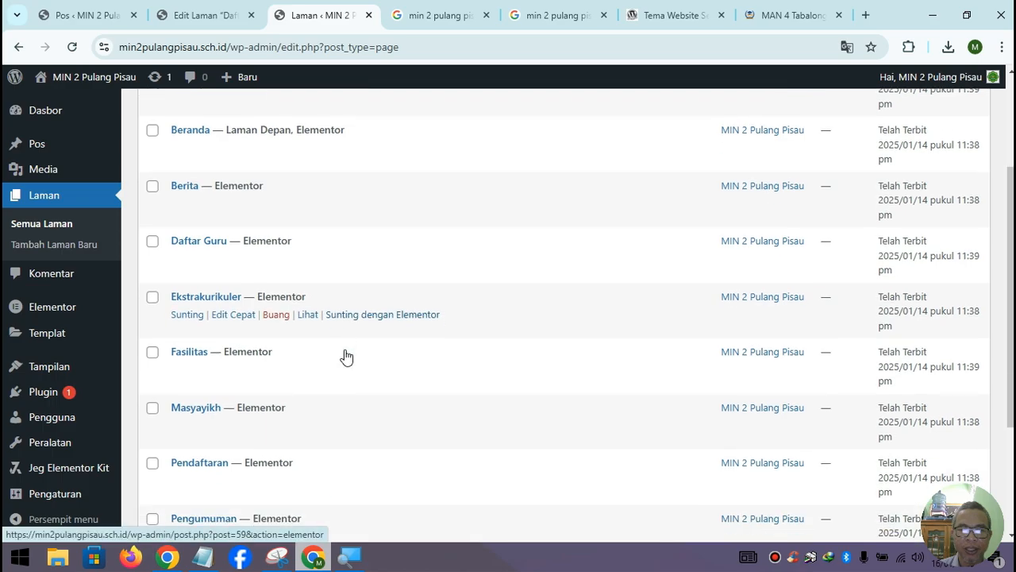
scroll(347, 357, "down", 2)
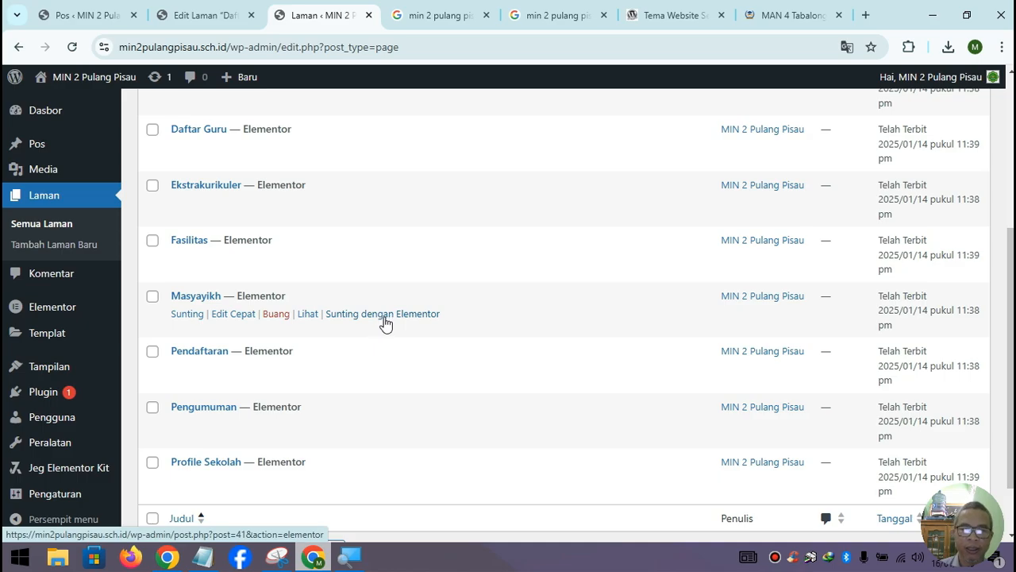
Reopen the Masyayikh page with Elementor to check its published headings, and return to the WordPress page editor
left_click(385, 318)
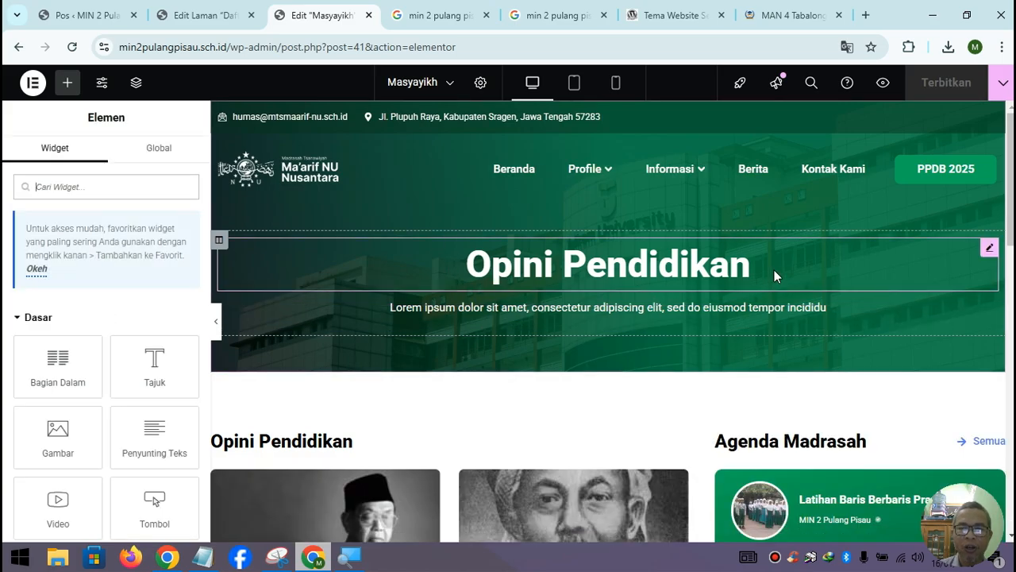
left_click(34, 85)
left_click(35, 229)
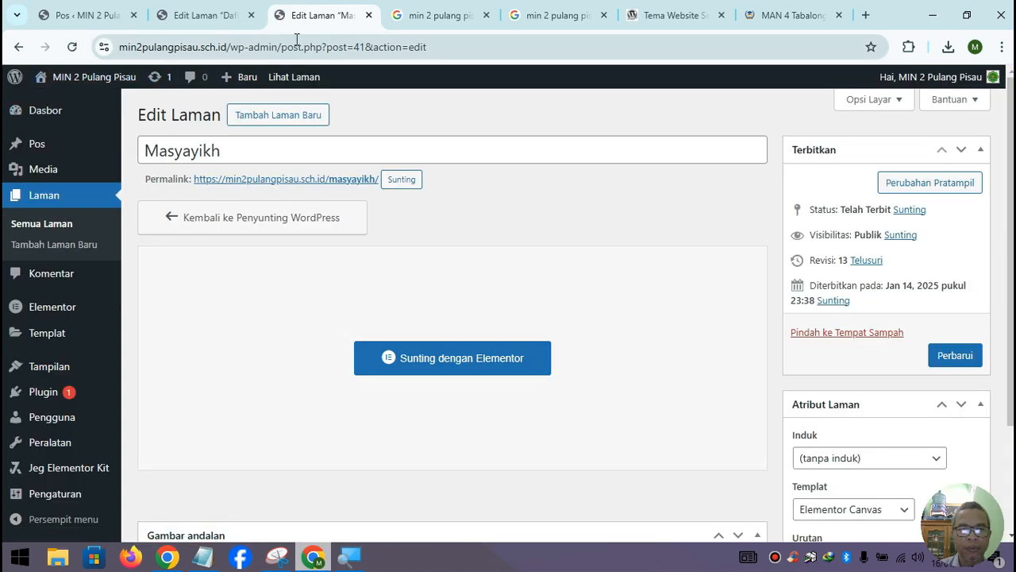
Visit the live site and examine the homepage's welcome banner, Program Unggulan, Berita Terbaru and Agenda Madrasah sections
mouse_move(93, 77)
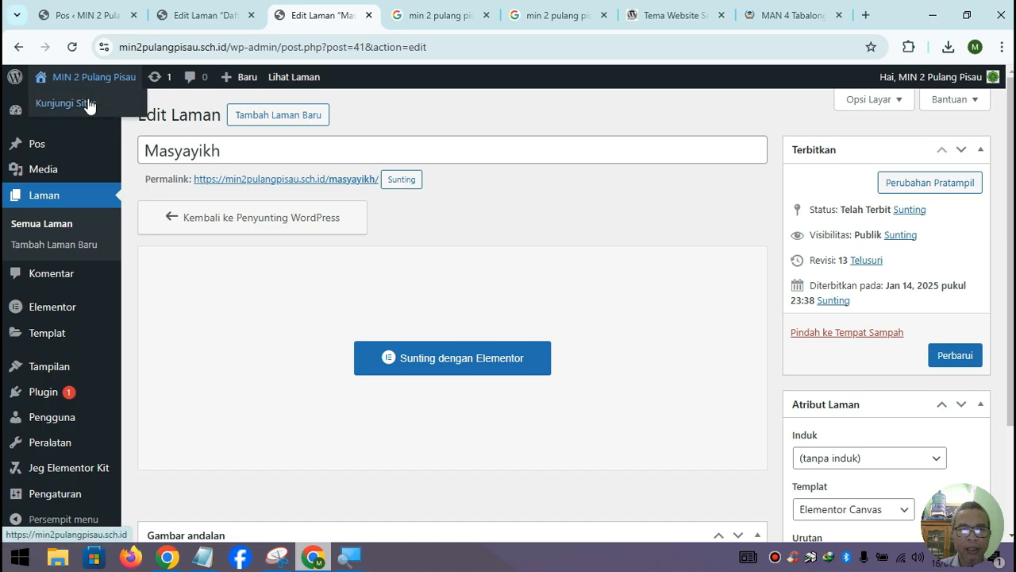
scroll(663, 353, "down", 3)
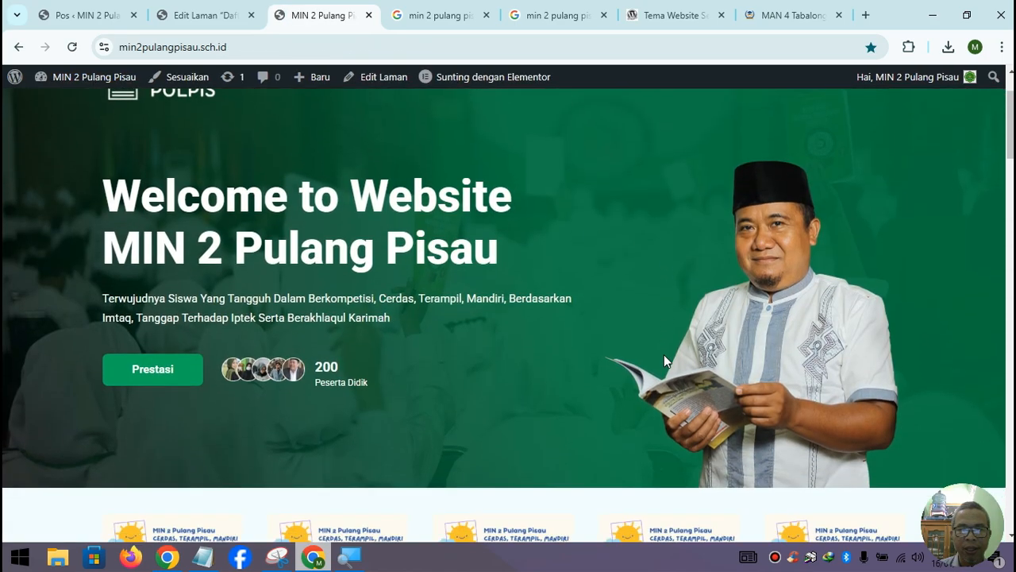
scroll(663, 359, "down", 7)
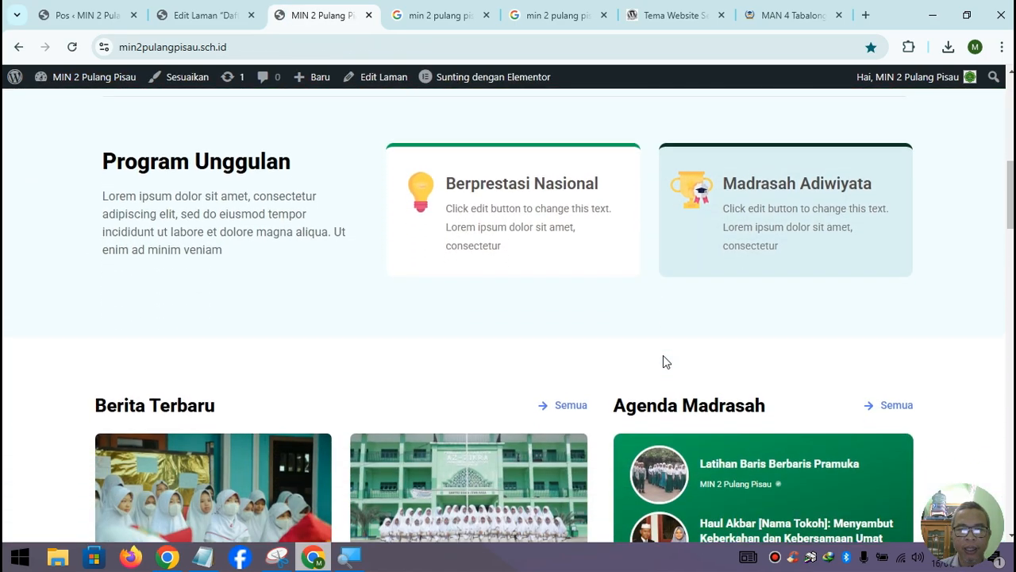
scroll(500, 275, "up", 2)
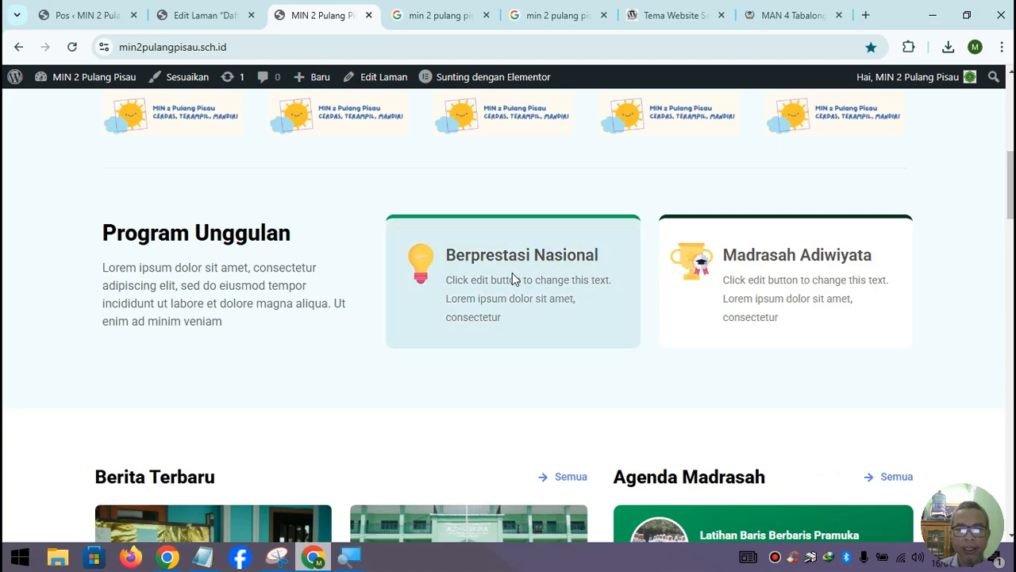
scroll(496, 273, "down", 2)
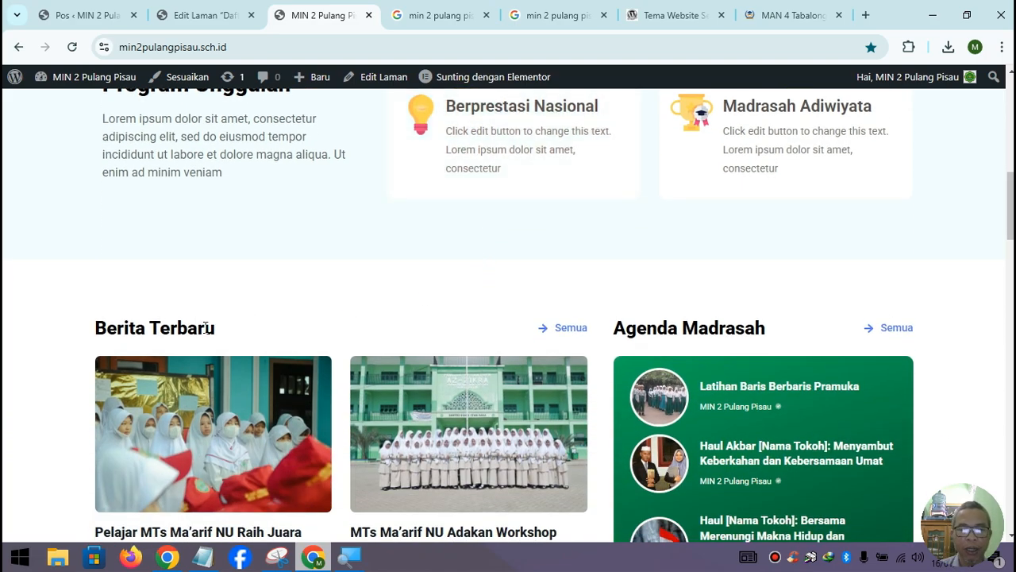
scroll(254, 341, "down", 2)
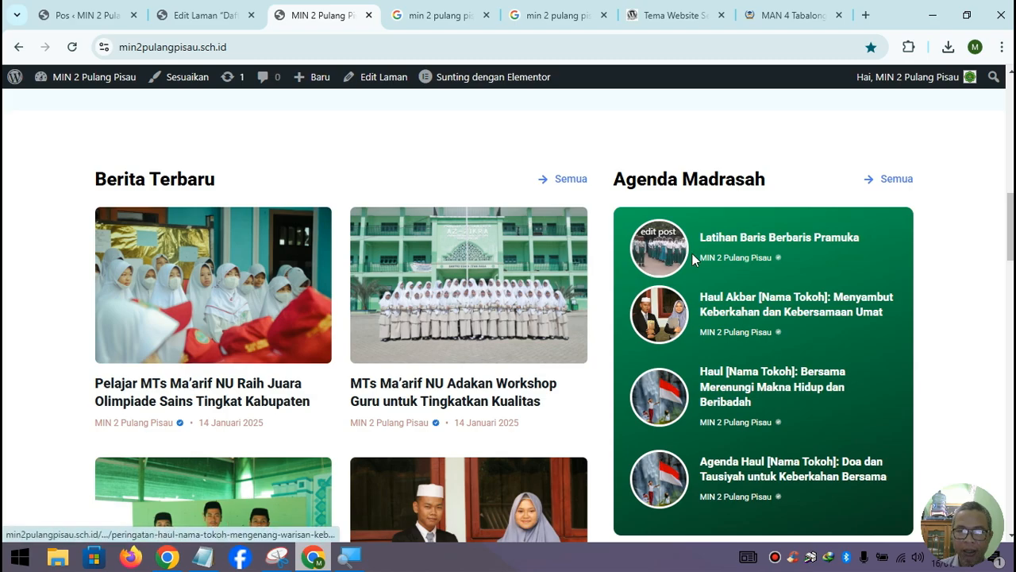
scroll(692, 253, "down", 1)
scroll(747, 269, "down", 7)
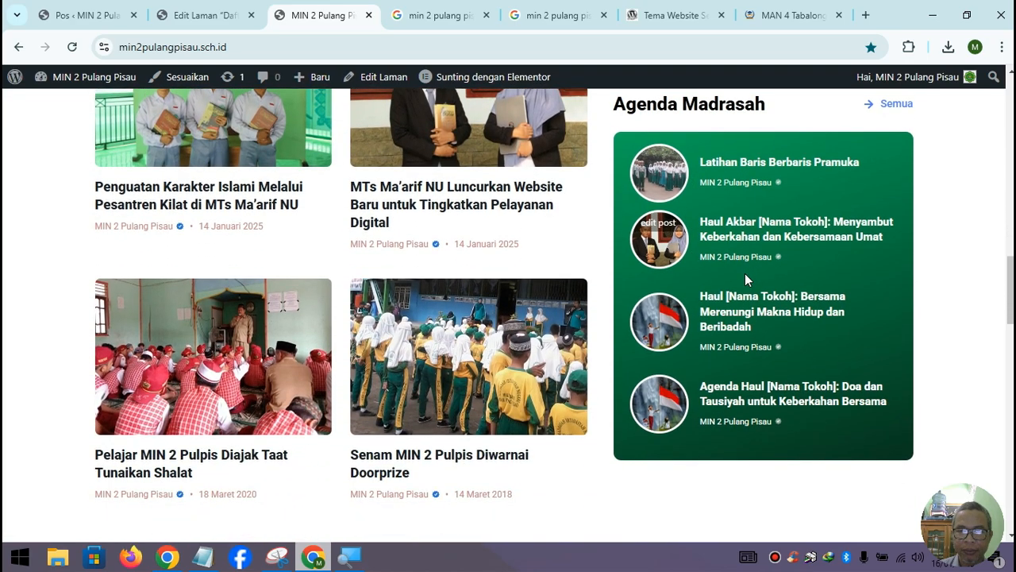
Examine the homepage's Pengumuman, Ekstrakurikuler, Opini Pendidikan and Daftar Guru sections and the footer, and return to the welcome banner
scroll(573, 324, "down", 3)
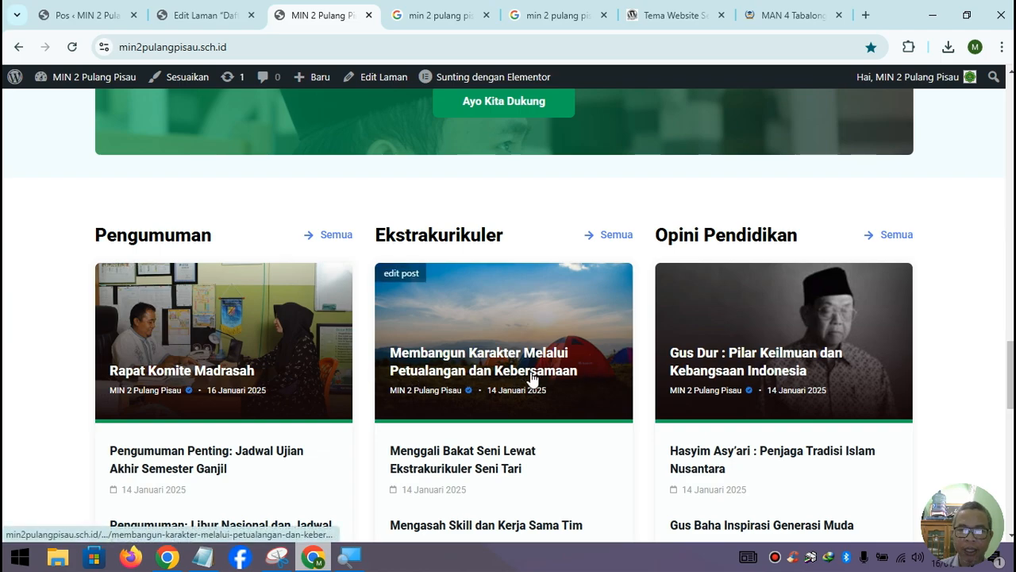
scroll(531, 377, "down", 2)
scroll(561, 373, "up", 2)
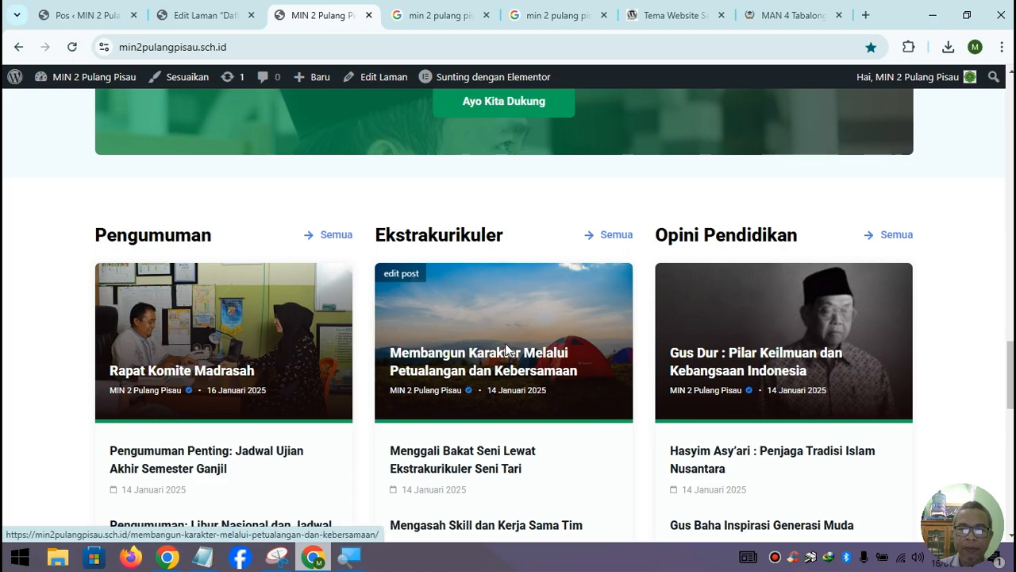
scroll(507, 352, "down", 6)
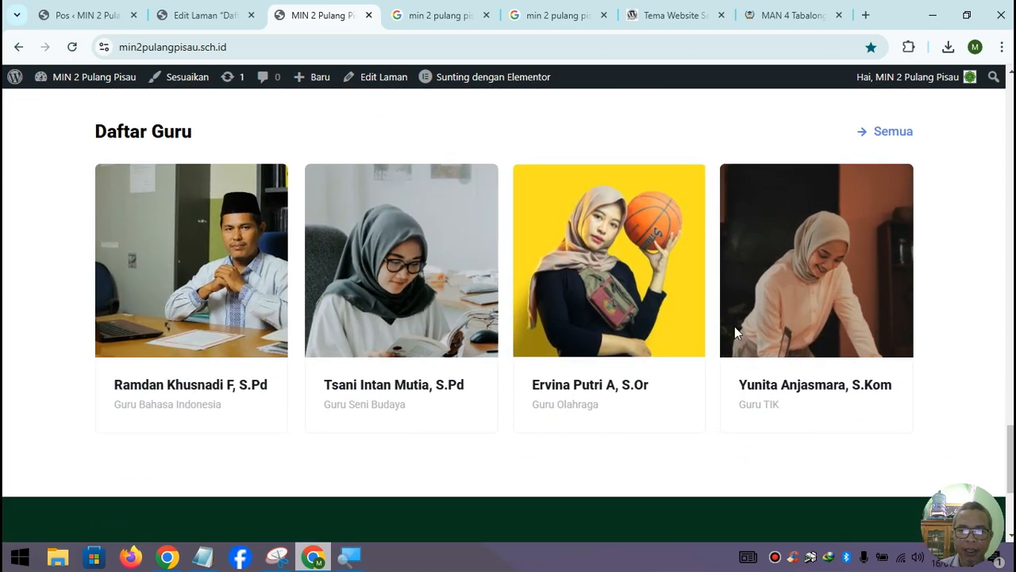
scroll(625, 303, "down", 3)
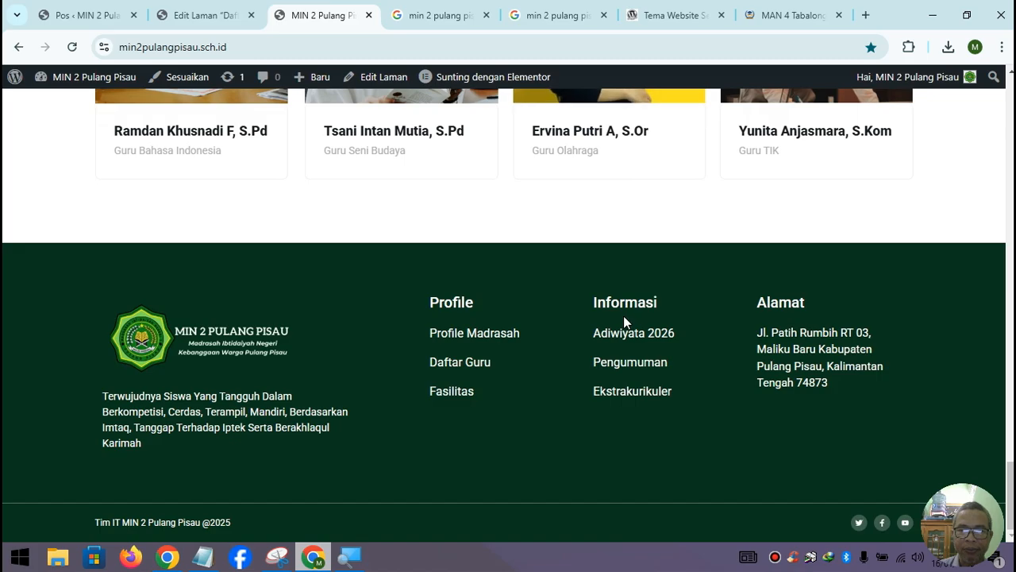
scroll(622, 318, "up", 13)
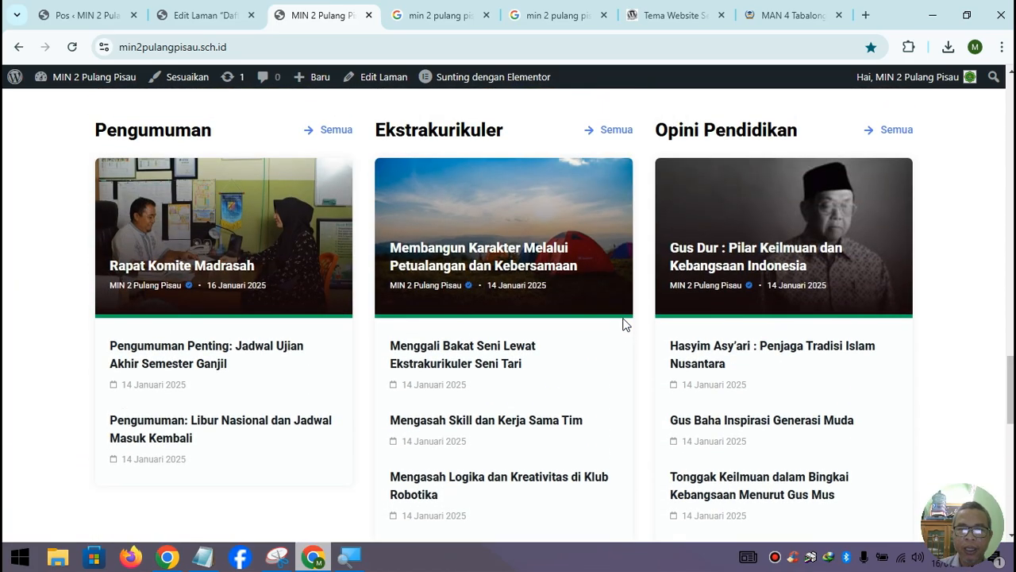
scroll(623, 324, "up", 9)
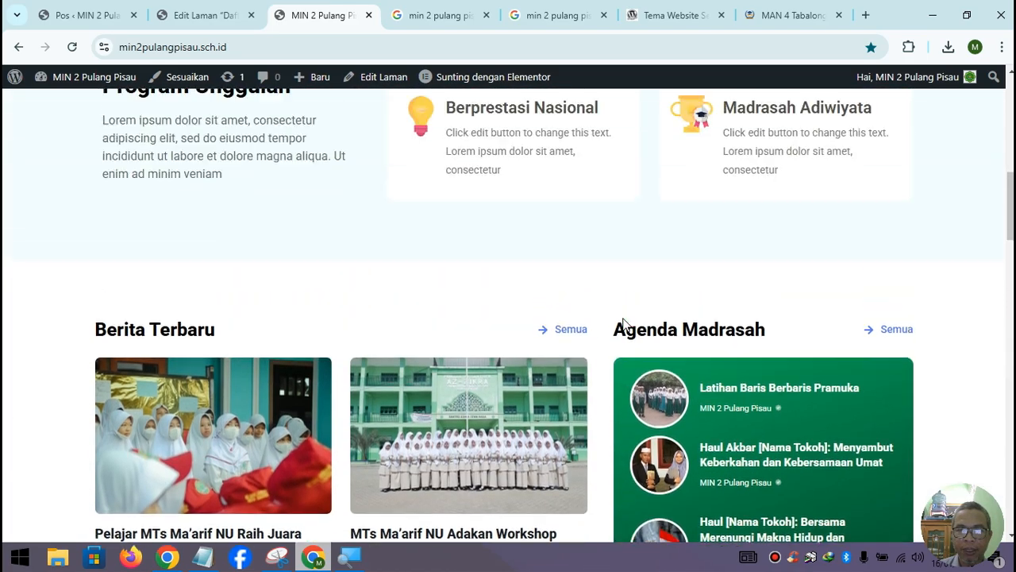
scroll(622, 324, "up", 7)
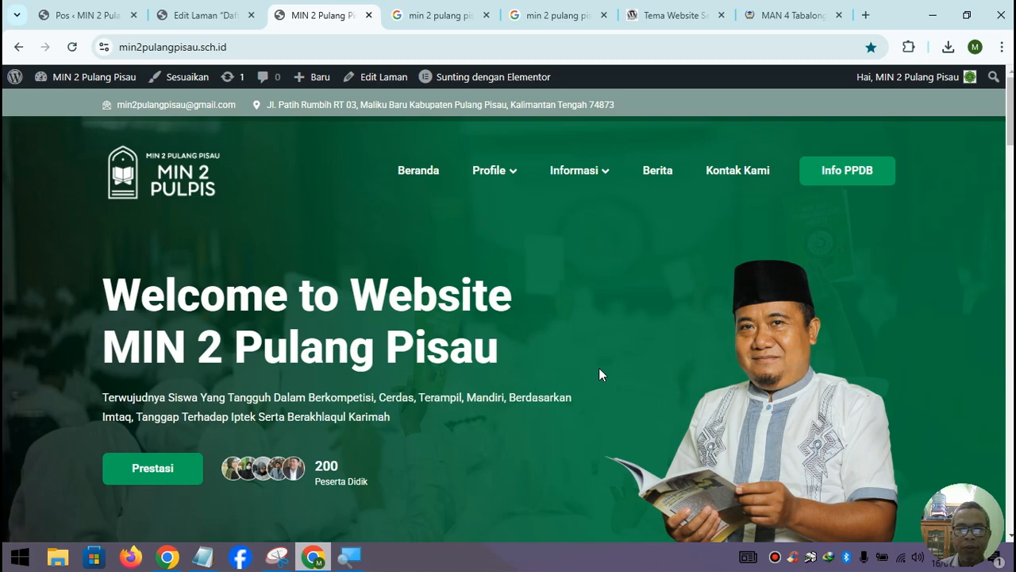
Go through the homepage once more down to the footer and back up to the Sekolah Adiwiyata 2026 banner
scroll(599, 368, "down", 10)
scroll(599, 374, "down", 15)
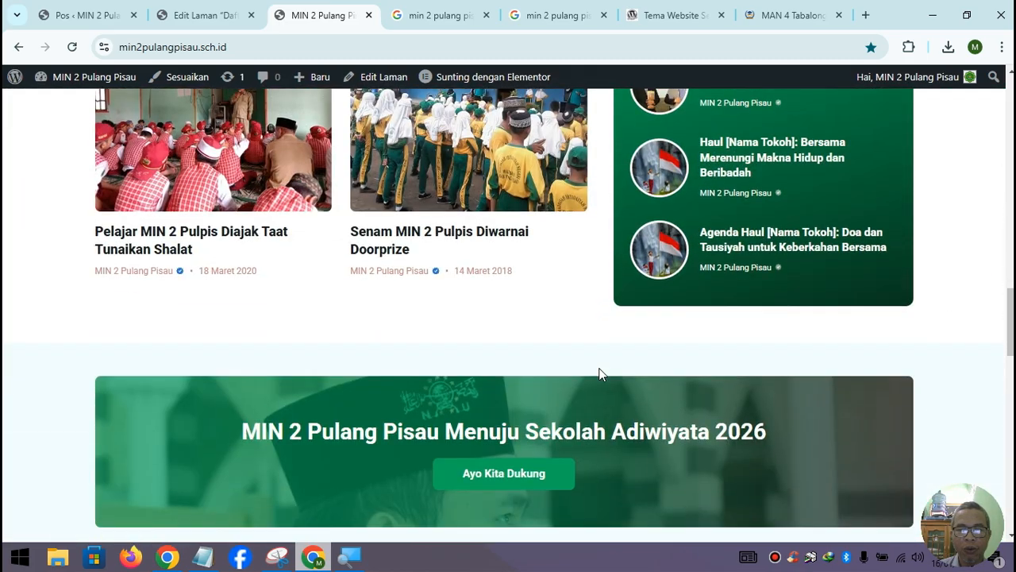
scroll(599, 369, "down", 2)
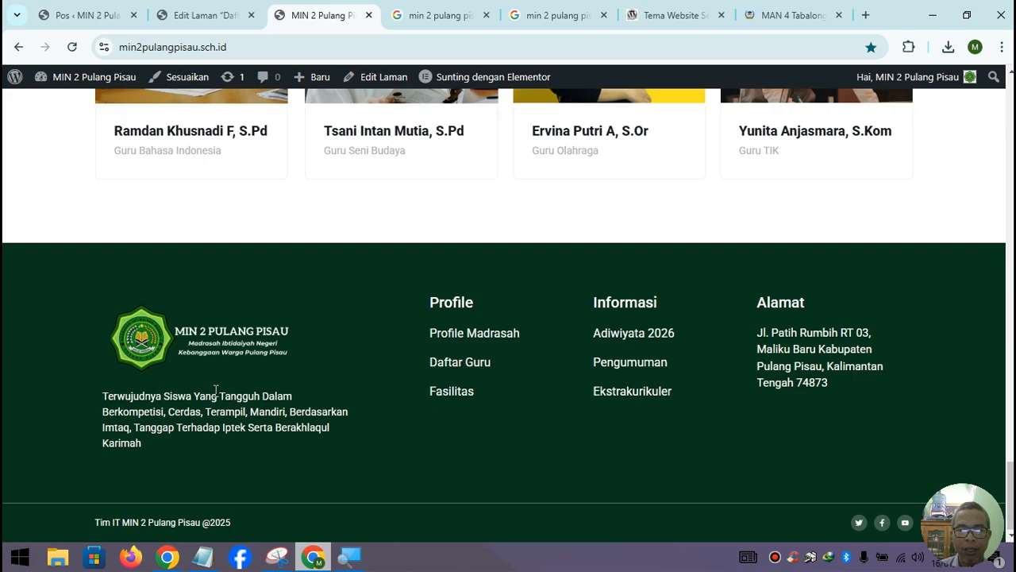
scroll(215, 390, "up", 3)
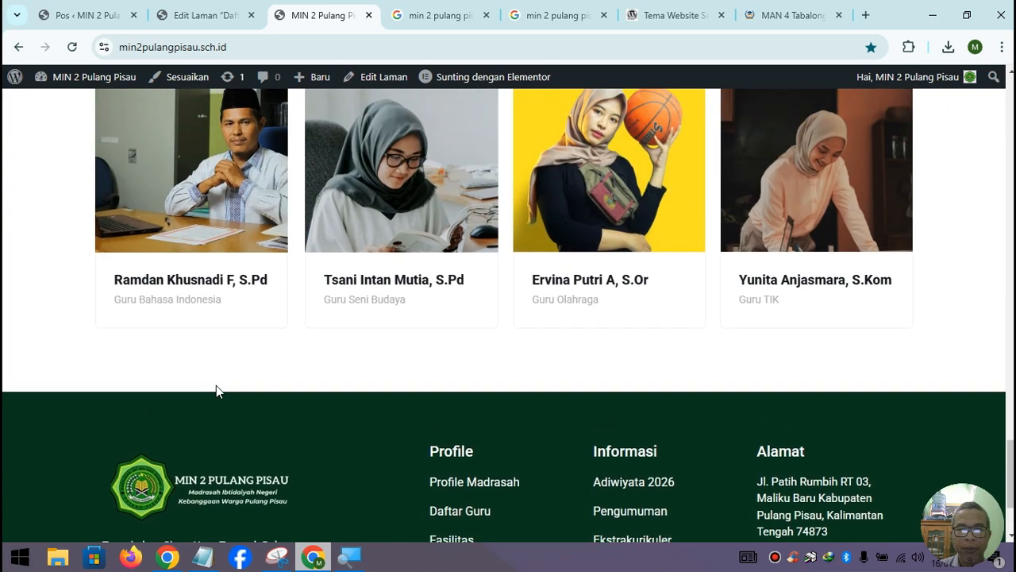
scroll(216, 385, "up", 4)
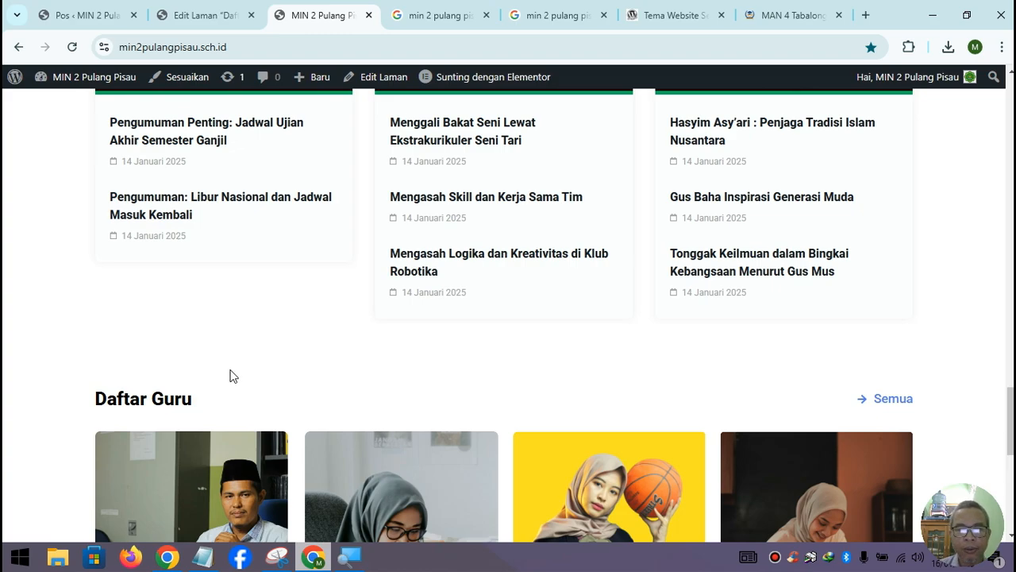
scroll(388, 387, "up", 5)
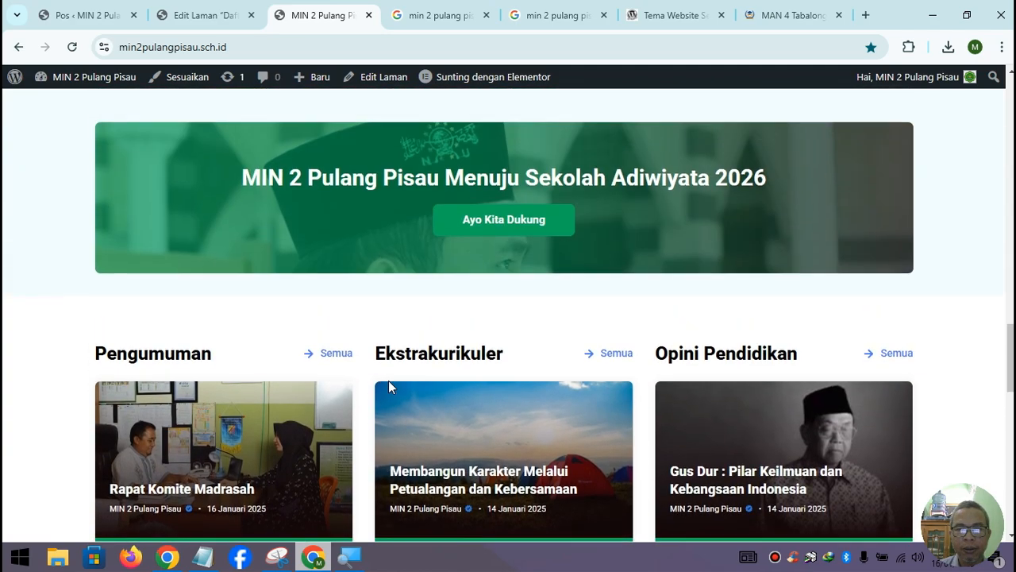
Switch to the MAN 4 Tabalong website for comparison and examine its homepage from the header and Kata Sambutan to Daftar GTK, Pengumuman and Opini Pendidikan
scroll(389, 387, "up", 3)
scroll(389, 387, "up", 15)
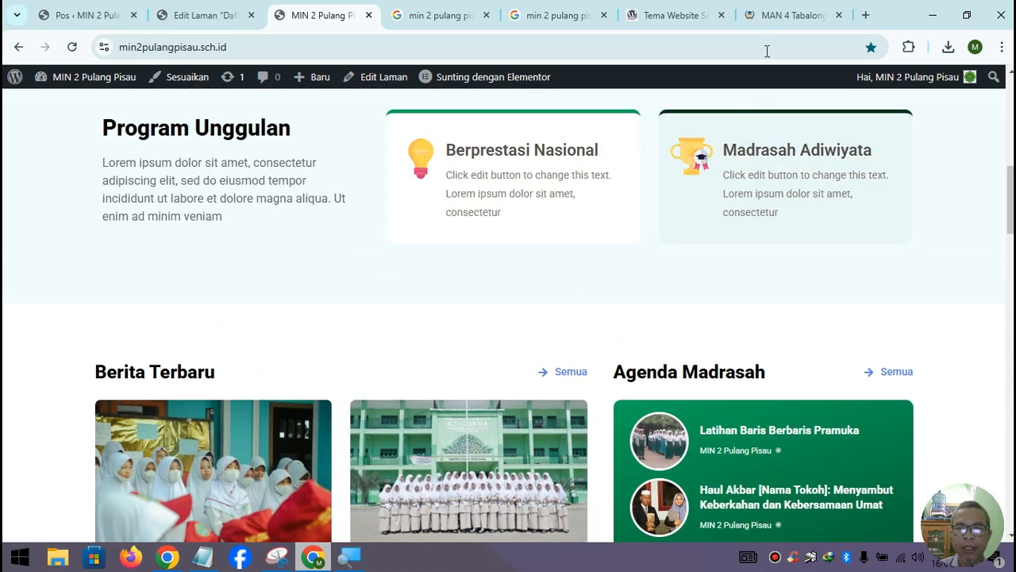
left_click(786, 15)
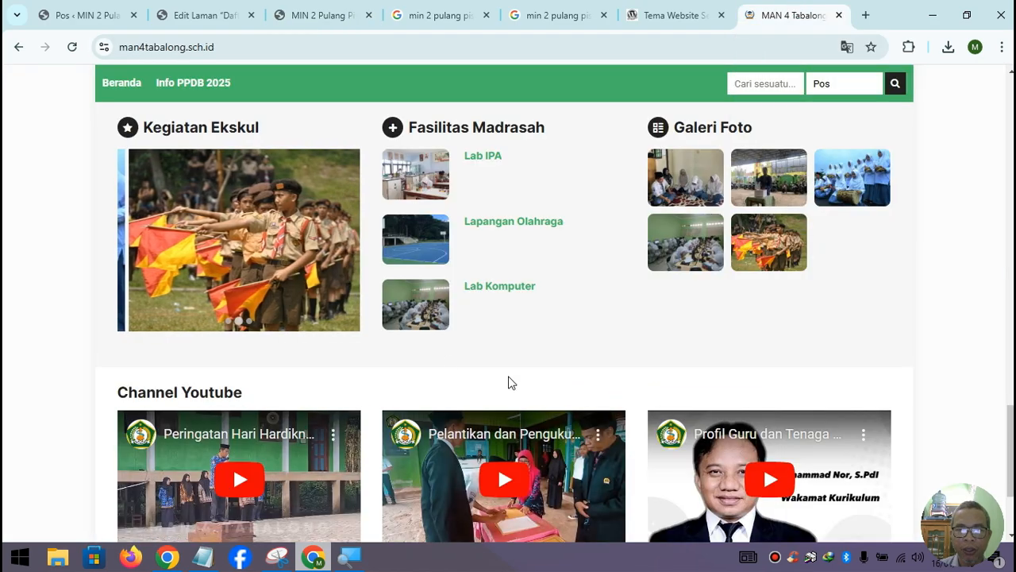
scroll(509, 383, "up", 12)
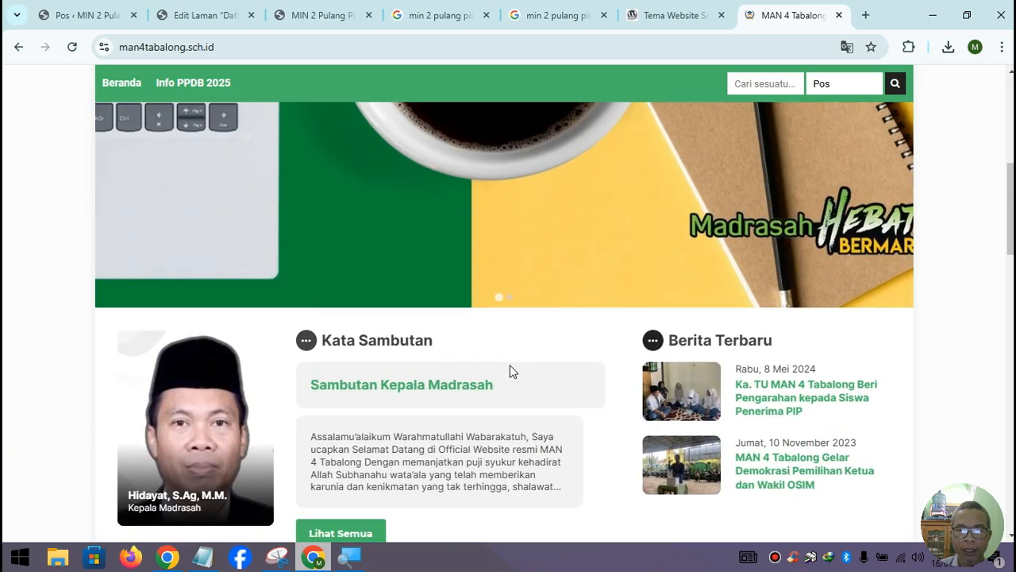
scroll(509, 371, "up", 4)
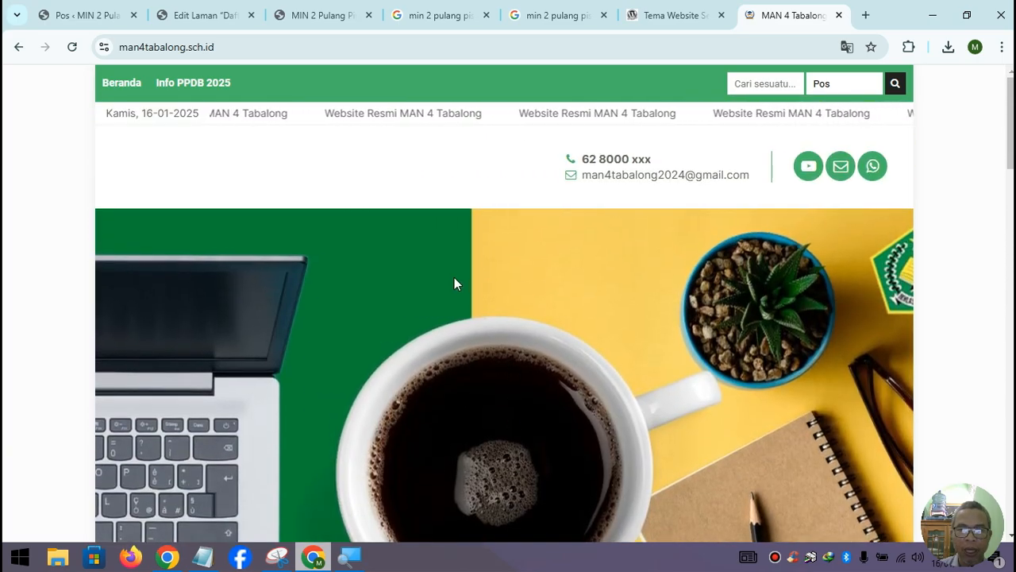
scroll(427, 308, "down", 4)
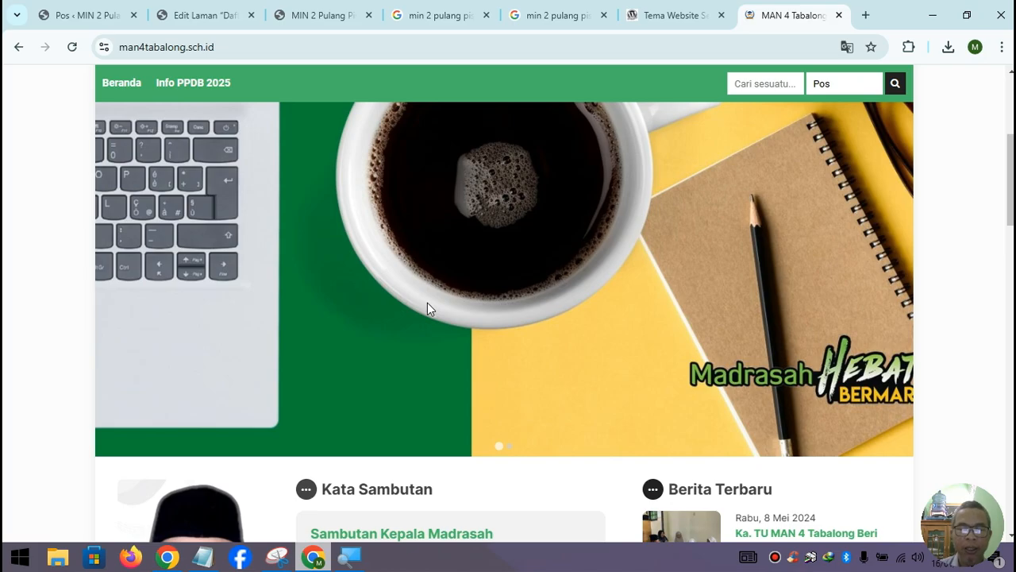
scroll(427, 309, "down", 4)
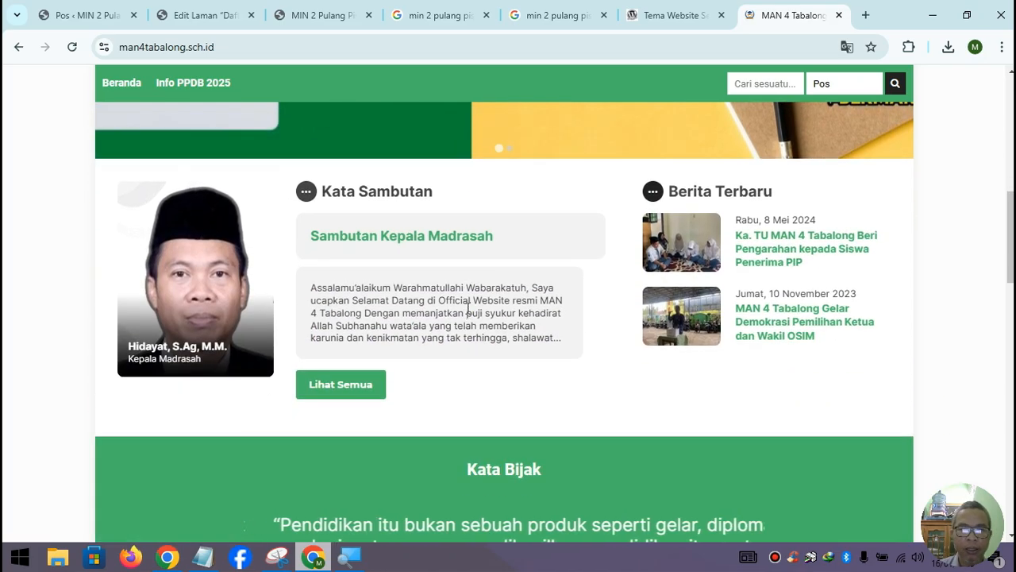
scroll(468, 310, "down", 6)
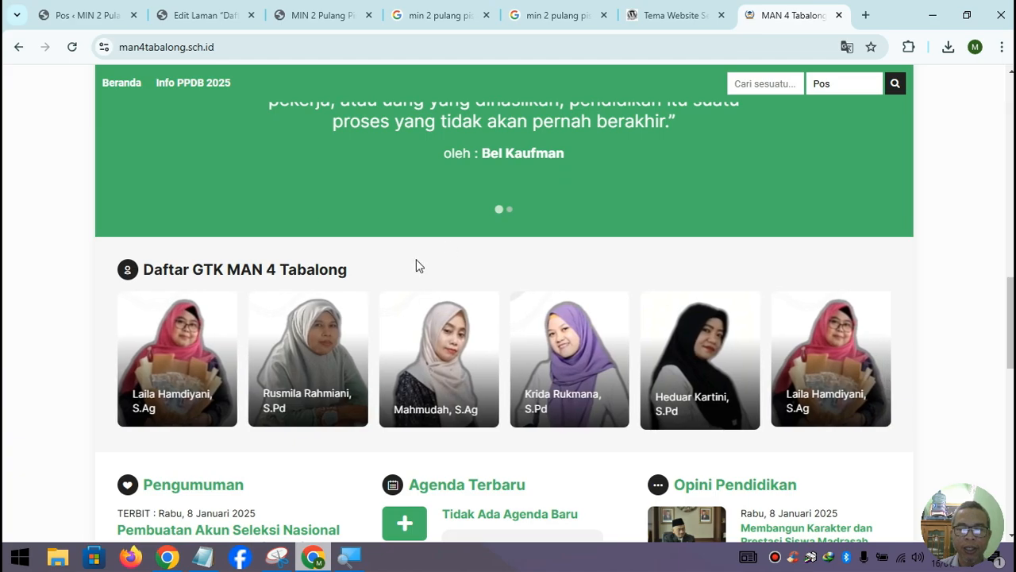
scroll(405, 286, "down", 3)
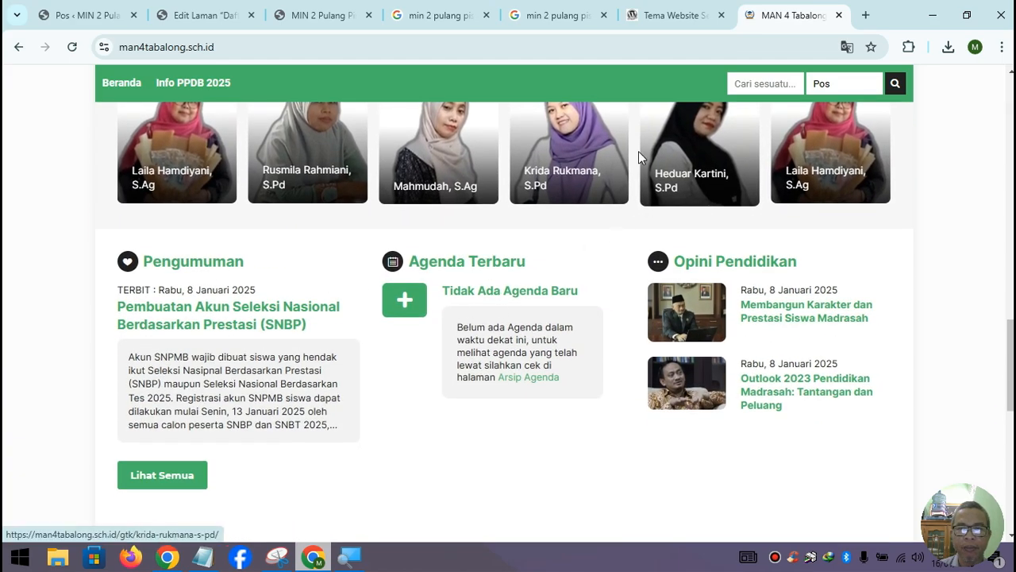
Switch to the Ciuss page of the Mading school theme and examine its licence terms, prices, Fitur Pos Khusus, design and Seting Profile Sekolah sections
left_click(675, 15)
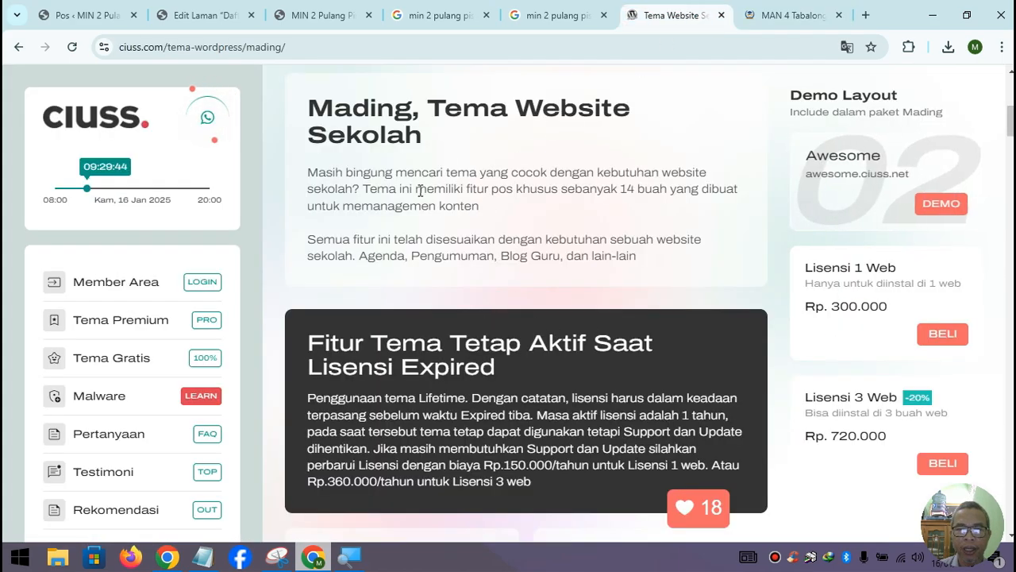
scroll(528, 278, "down", 1)
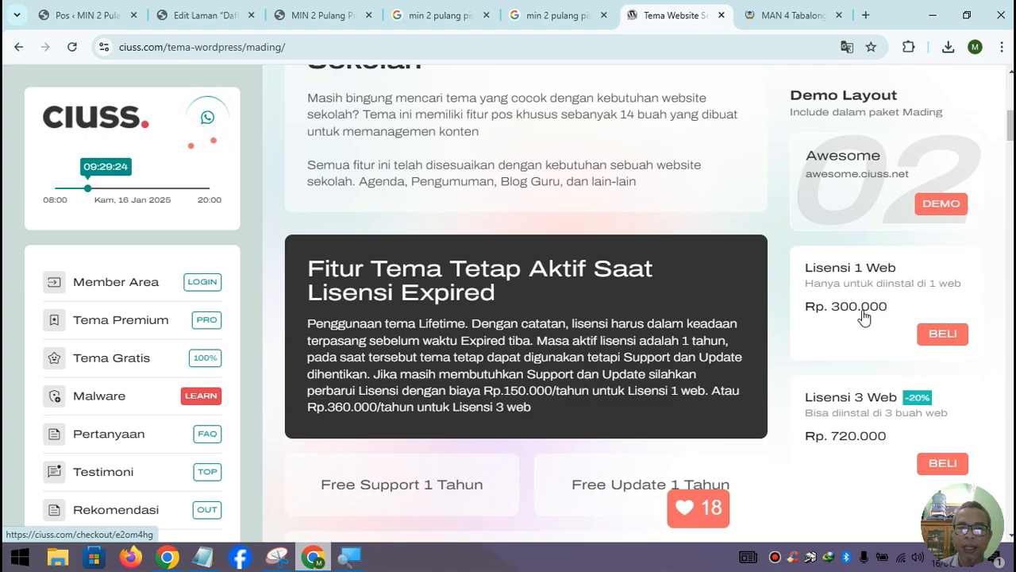
scroll(864, 317, "down", 8)
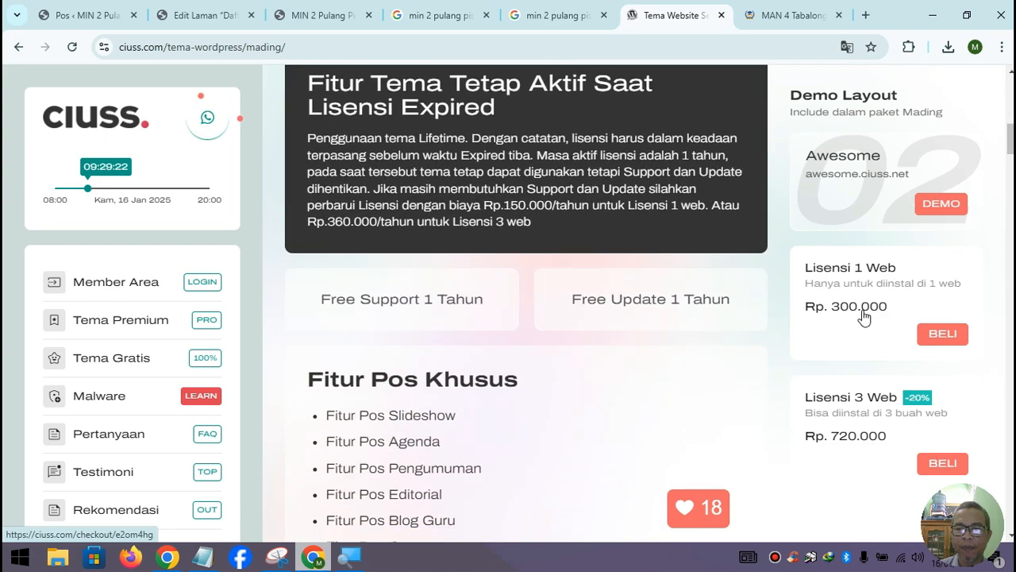
scroll(863, 316, "down", 14)
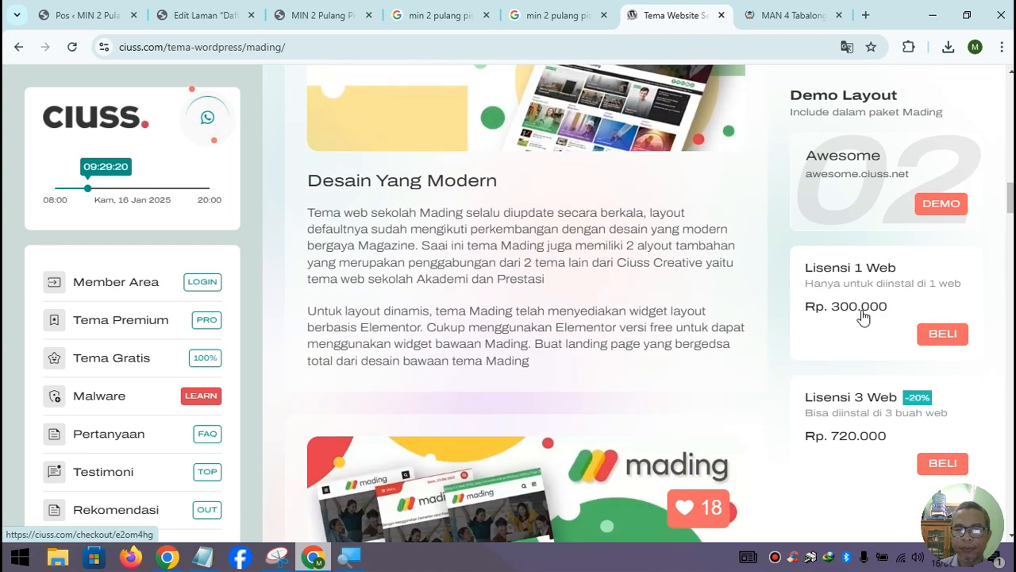
scroll(864, 316, "down", 12)
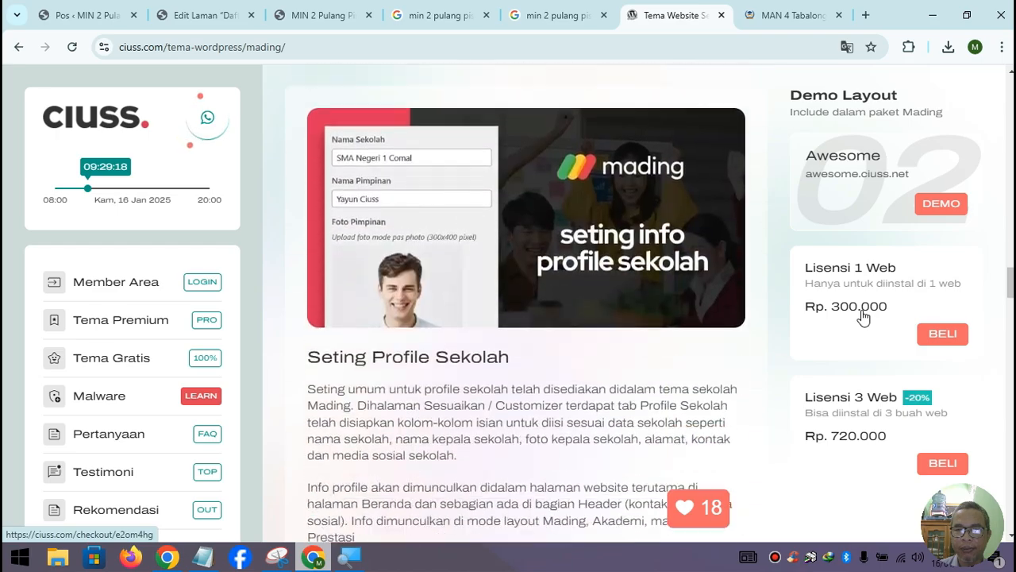
scroll(878, 389, "up", 12)
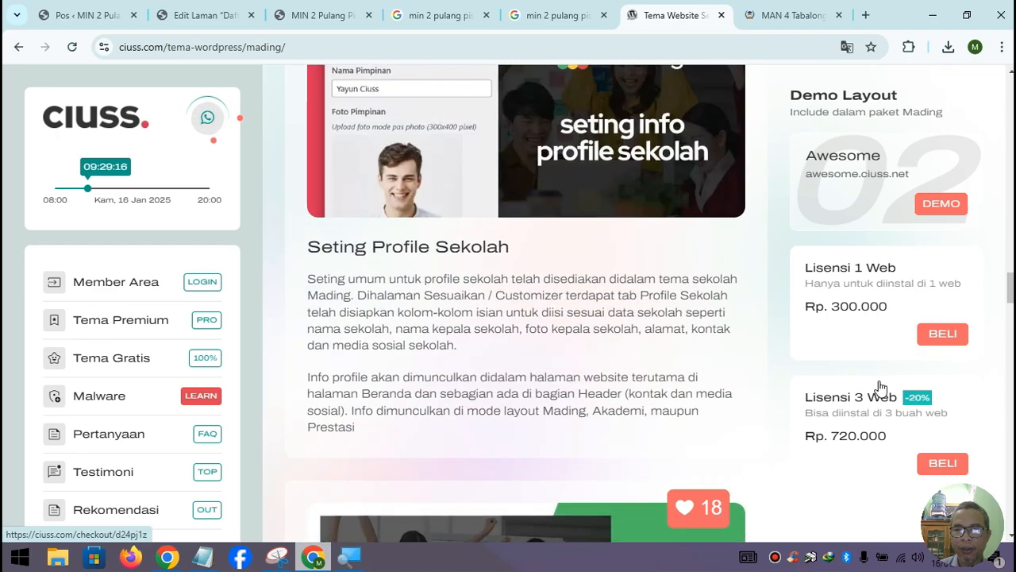
scroll(886, 371, "up", 8)
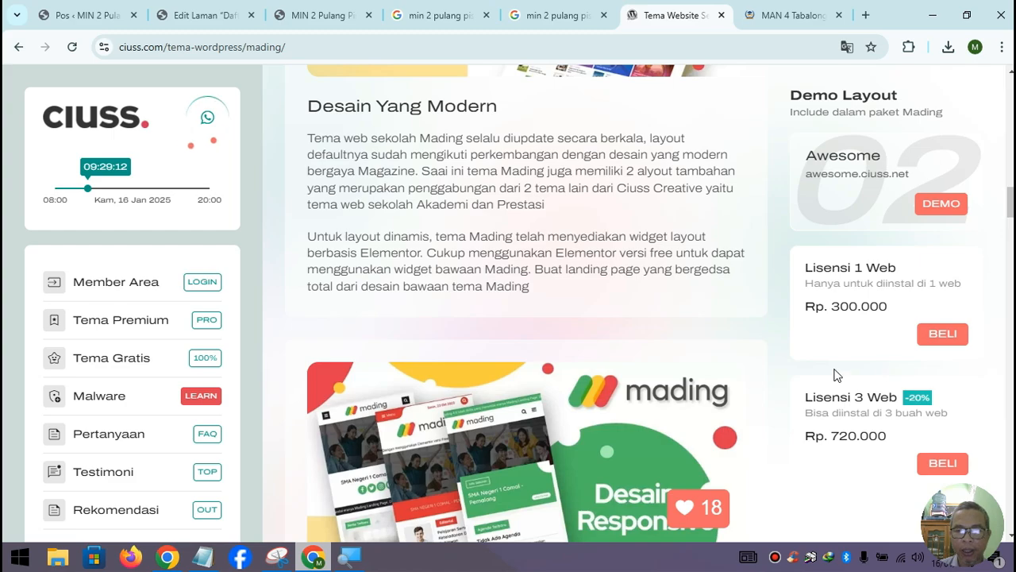
scroll(802, 399, "up", 4)
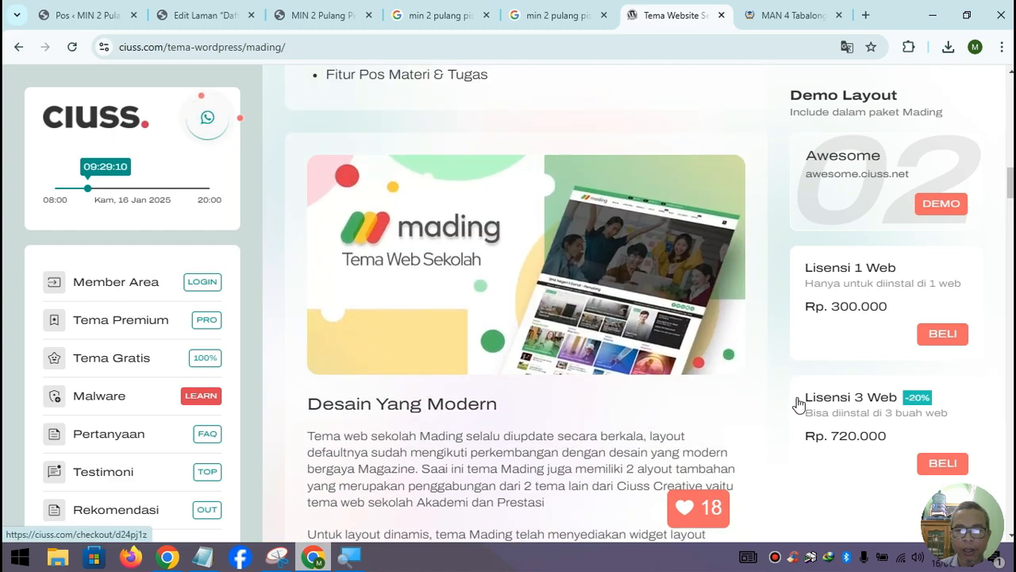